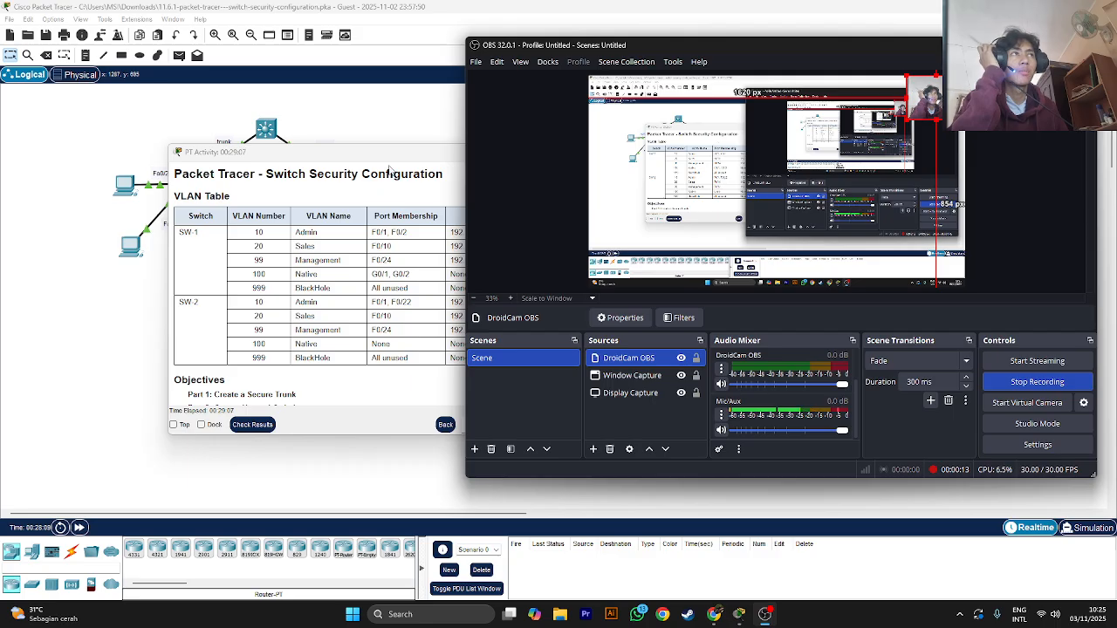
# - Bring up the PT Activity instructions window and tile it side by side with the network topology window
pyautogui.click(390, 168)
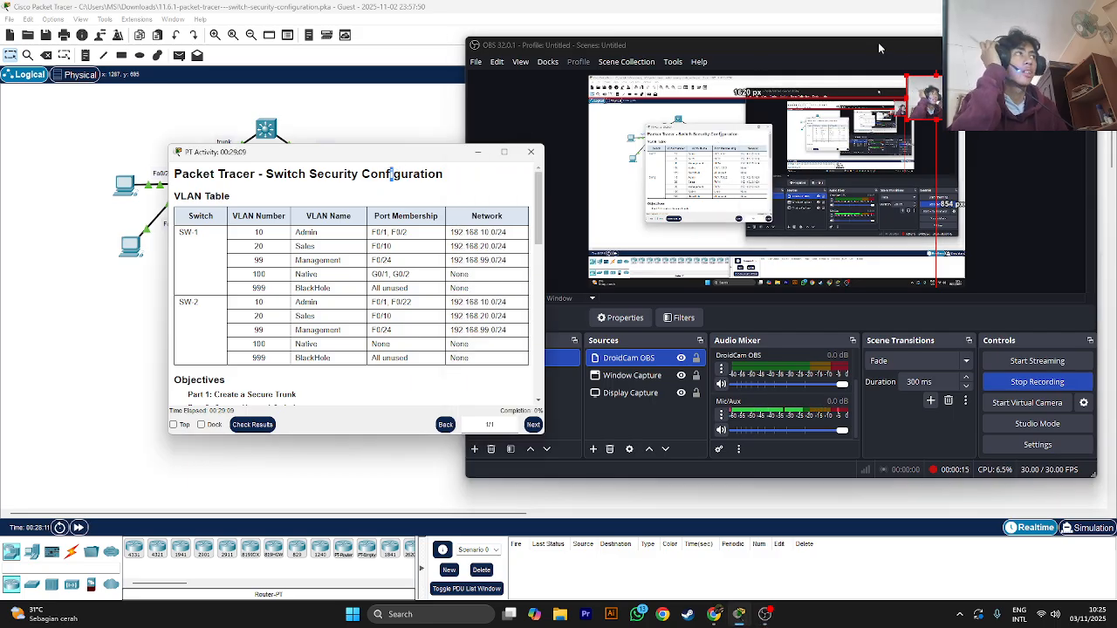
pyautogui.click(1030, 45)
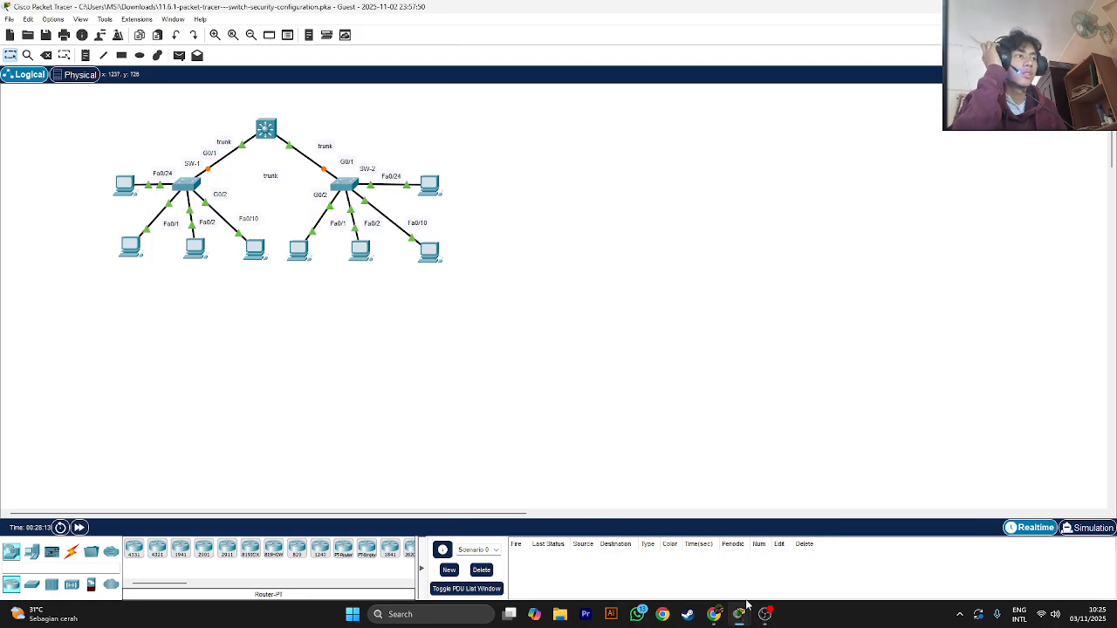
pyautogui.moveTo(739, 613)
pyautogui.click(789, 545)
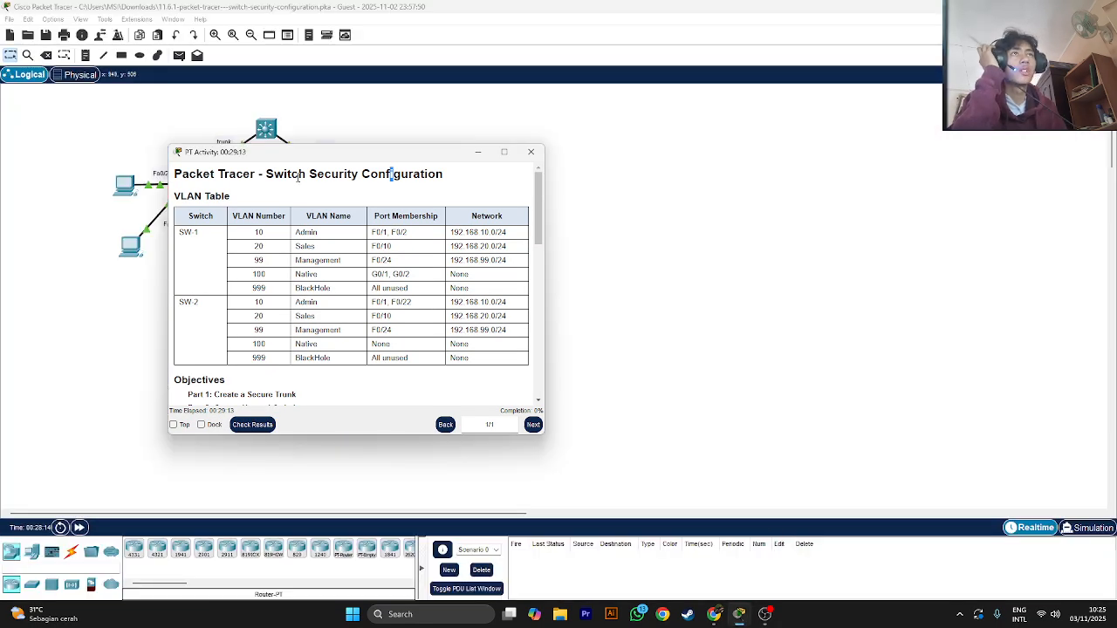
pyautogui.moveTo(398, 160); pyautogui.dragTo(1, 187)
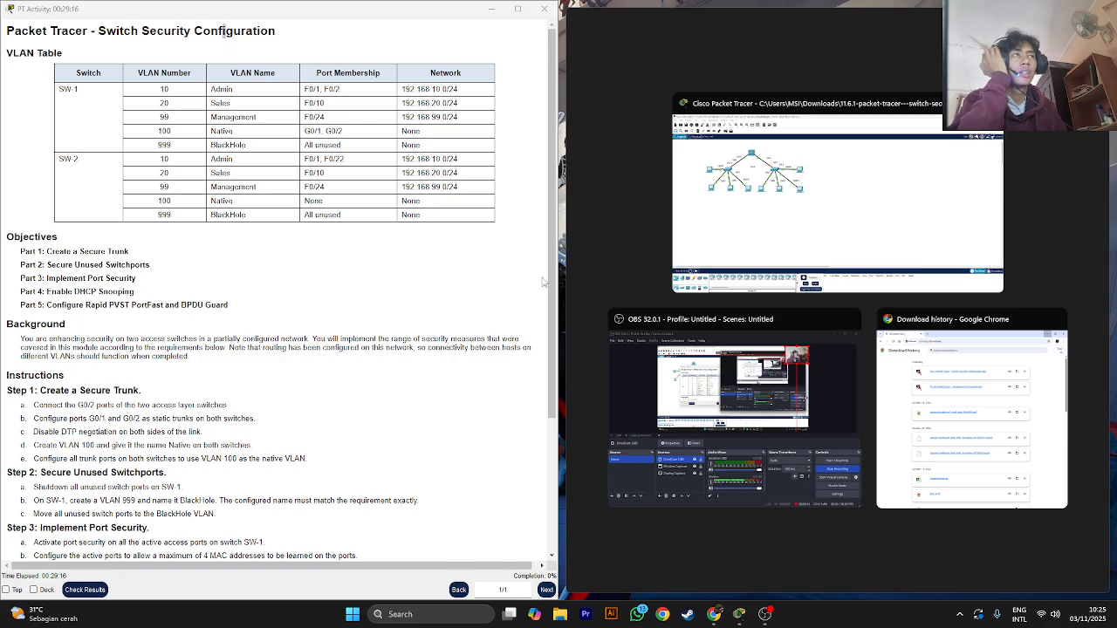
pyautogui.click(764, 282)
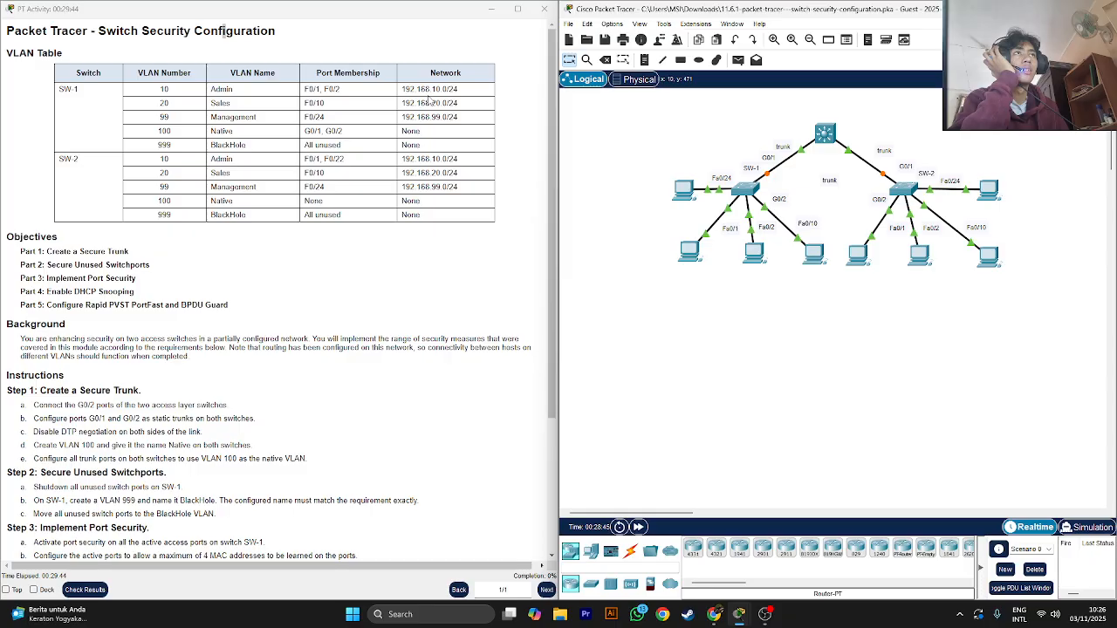
# - Read through the activity's VLAN table, objectives and the instructions for Steps 1 to 5
pyautogui.click(465, 100)
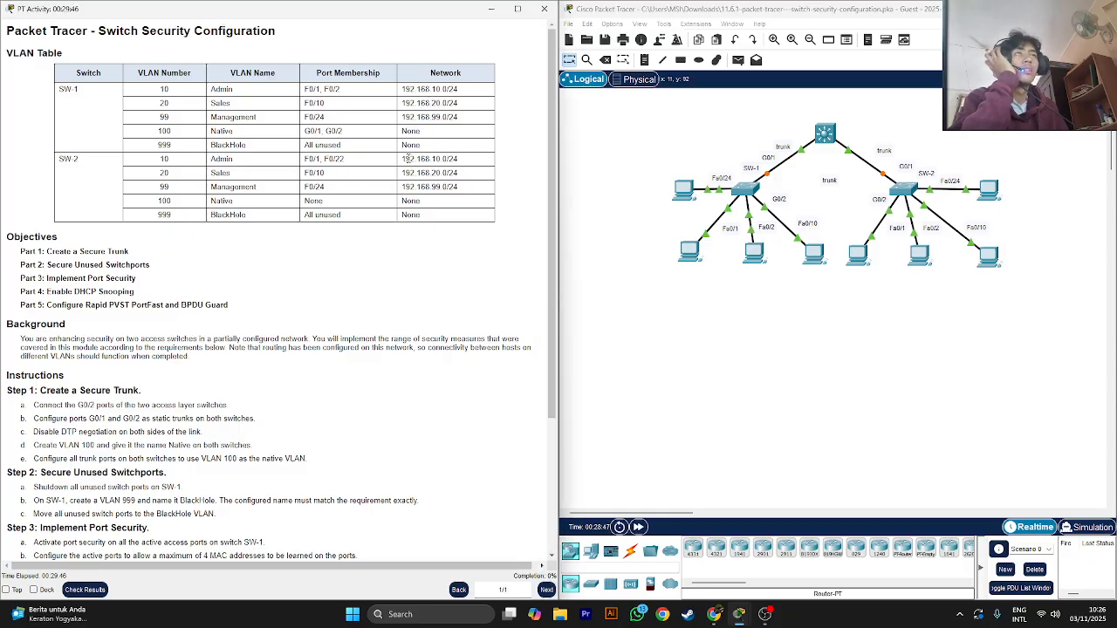
pyautogui.scroll(-1, 403, 159)
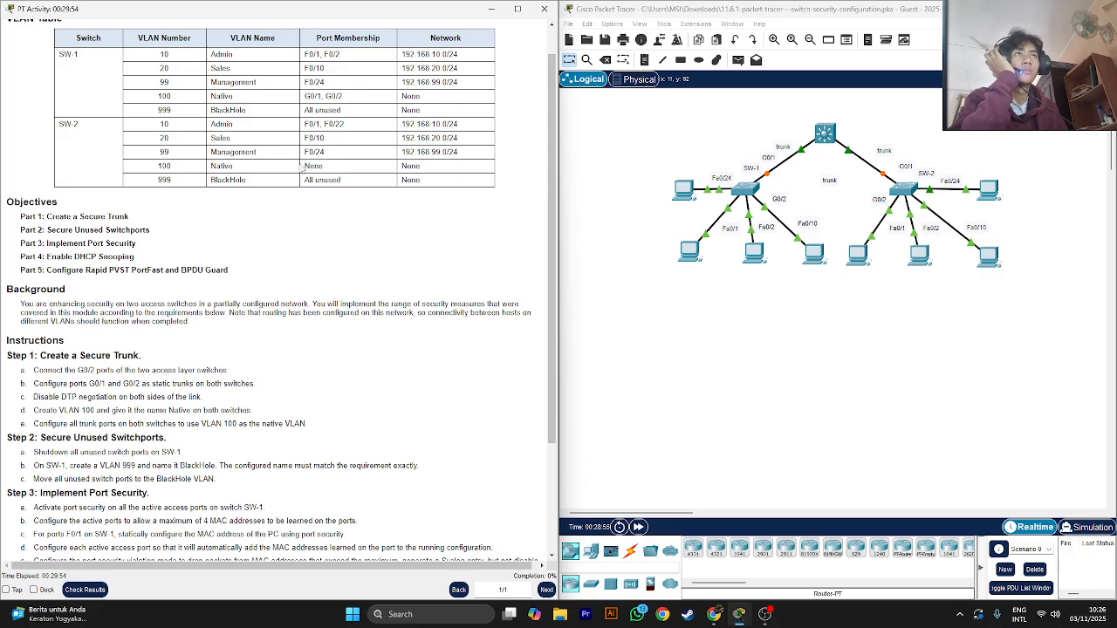
pyautogui.scroll(-4, 306, 167)
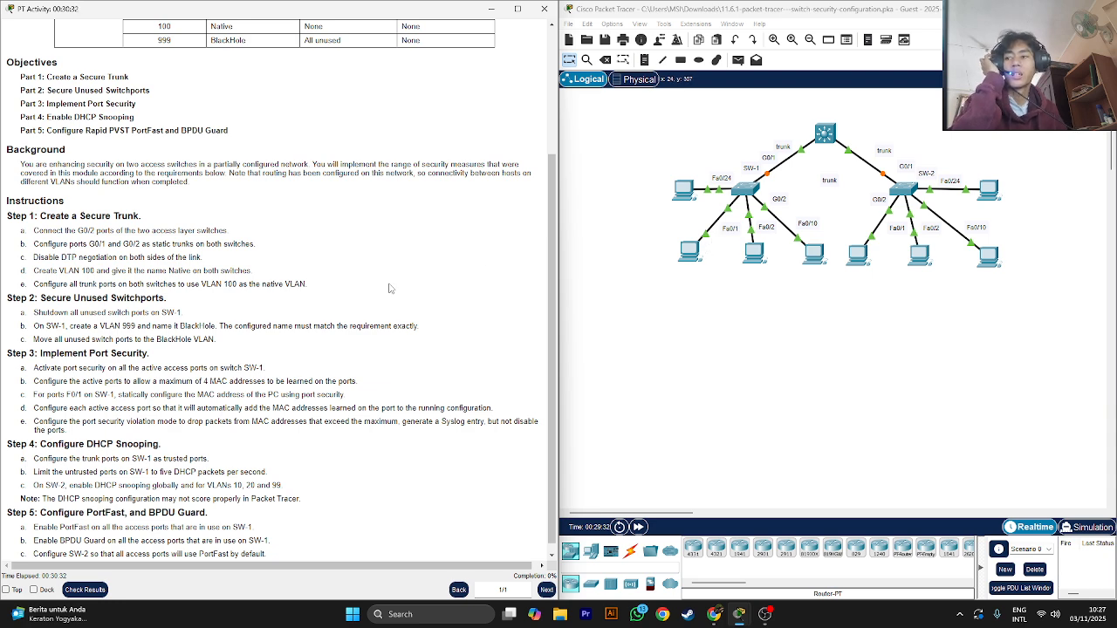
pyautogui.scroll(-1, 390, 288)
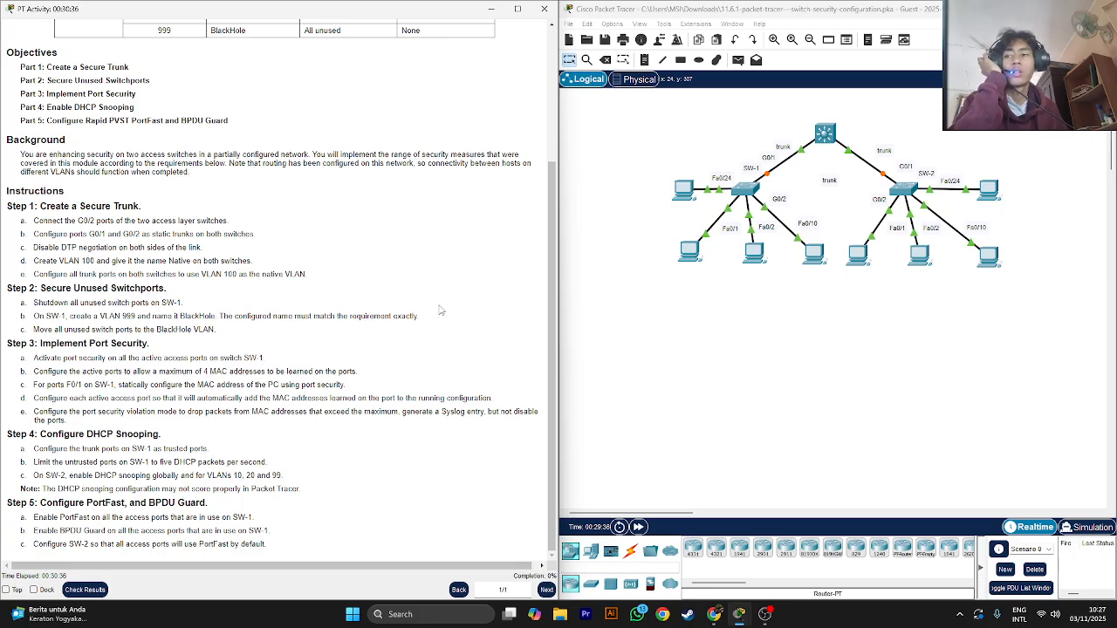
pyautogui.scroll(5, 342, 194)
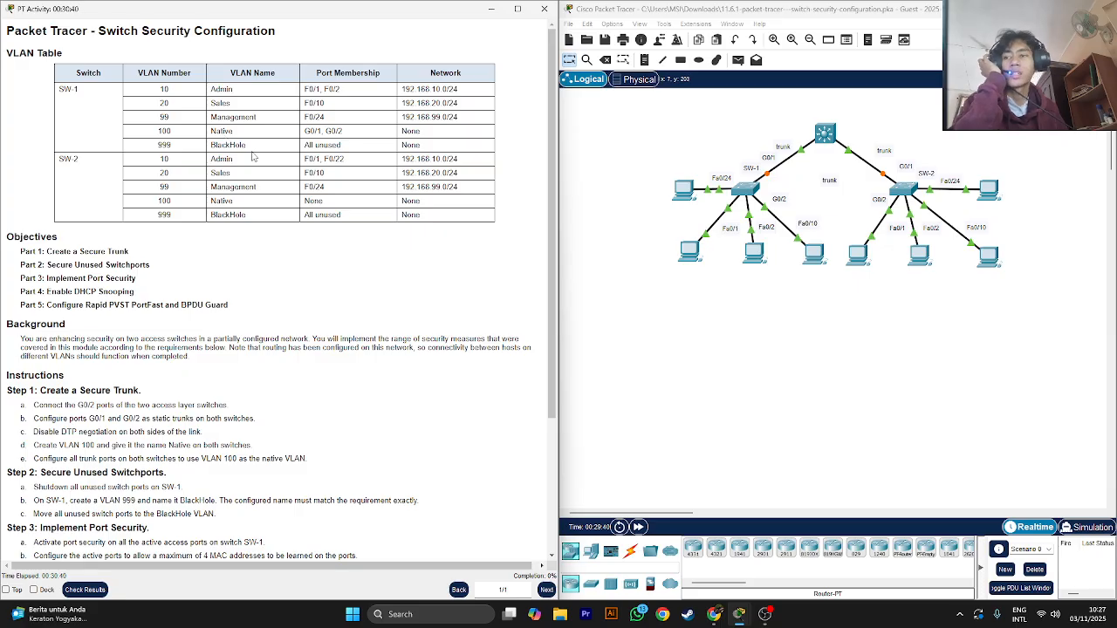
pyautogui.scroll(-4, 244, 184)
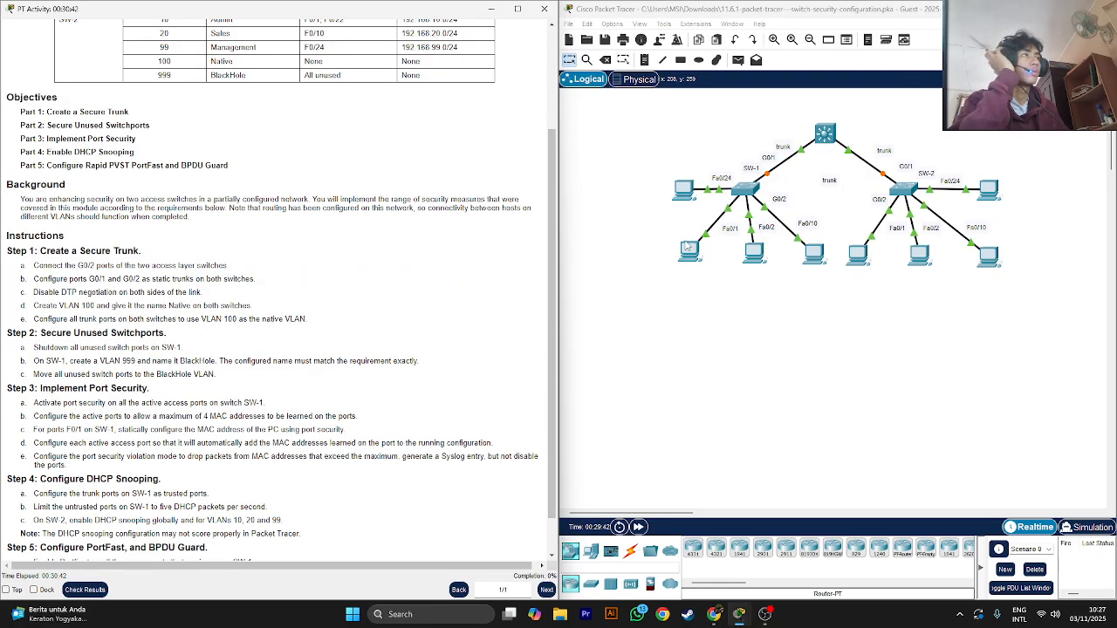
pyautogui.scroll(3, 387, 251)
pyautogui.scroll(-4, 393, 245)
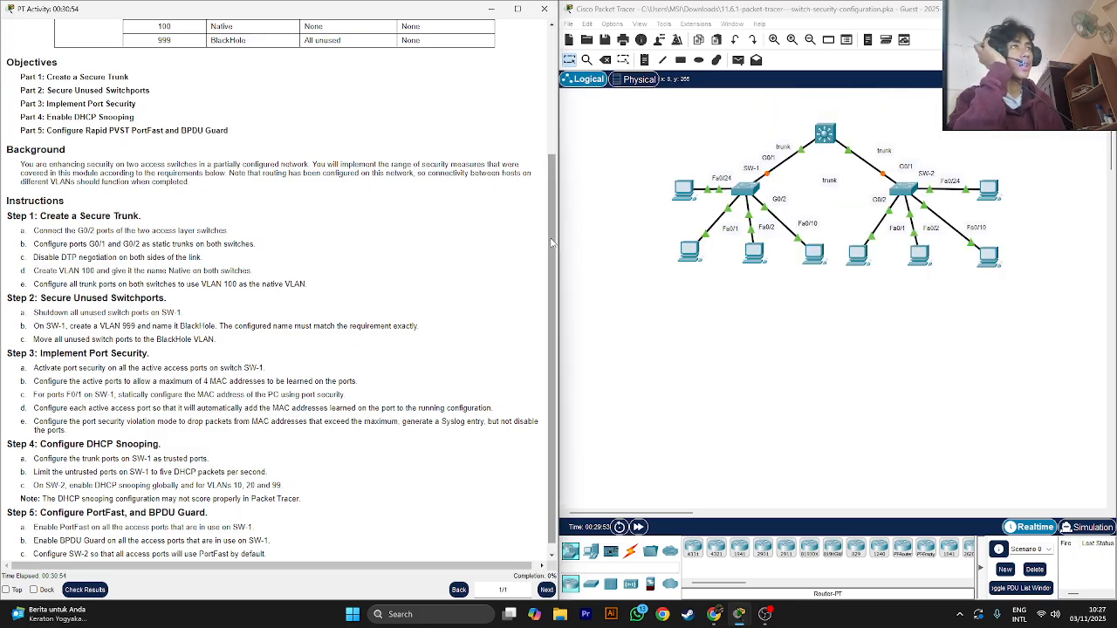
pyautogui.scroll(4, 418, 261)
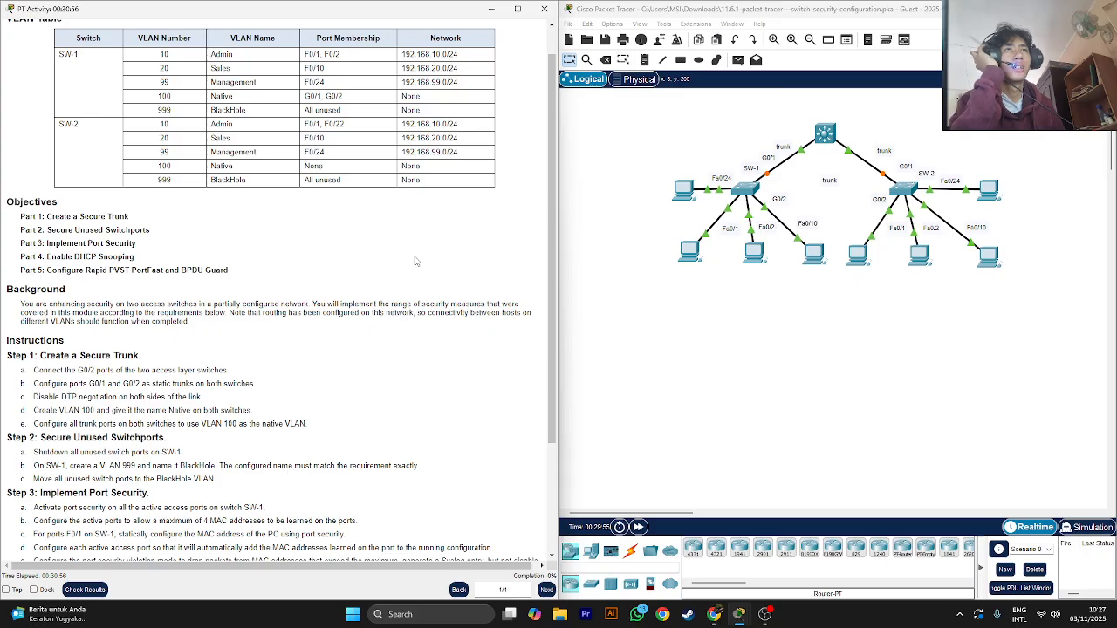
pyautogui.scroll(-3, 413, 263)
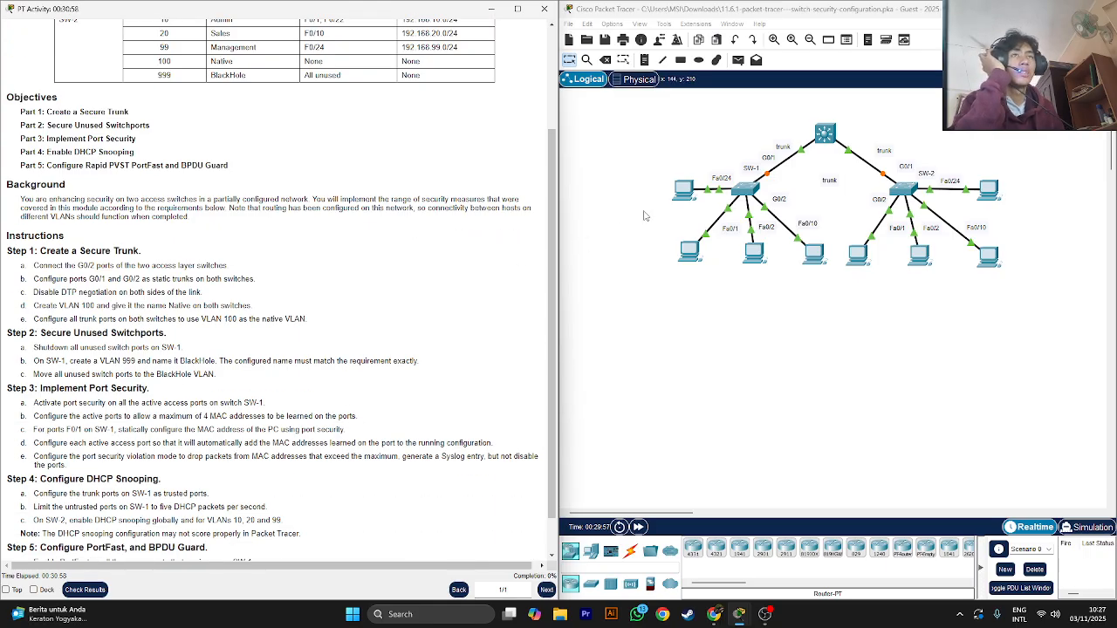
pyautogui.scroll(-1, 317, 244)
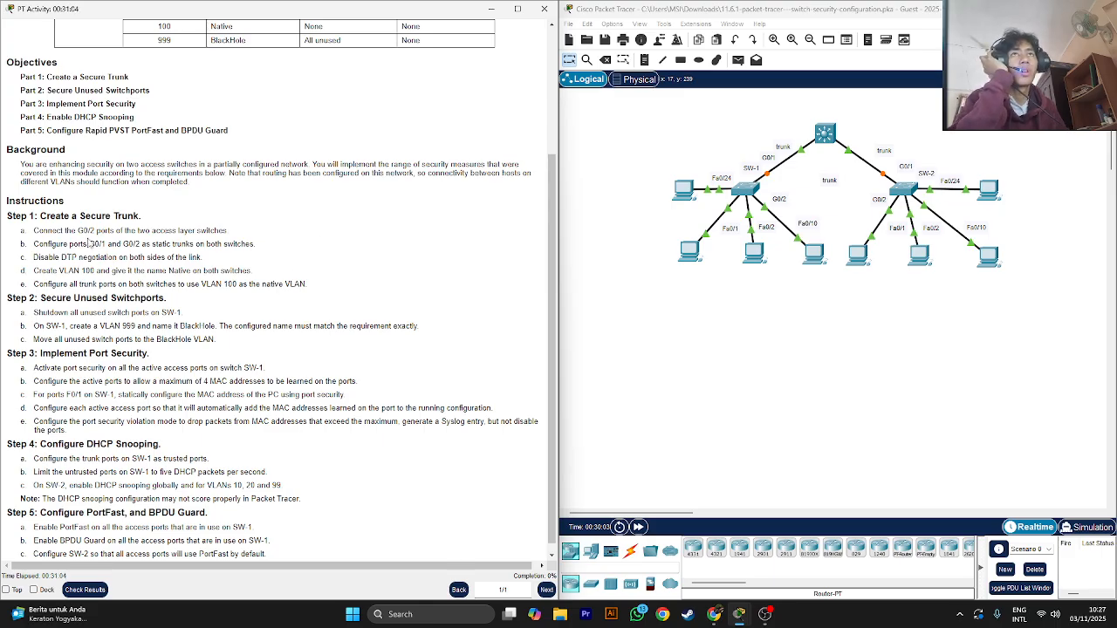
# - Show the available connection cable types for linking devices
pyautogui.click(631, 551)
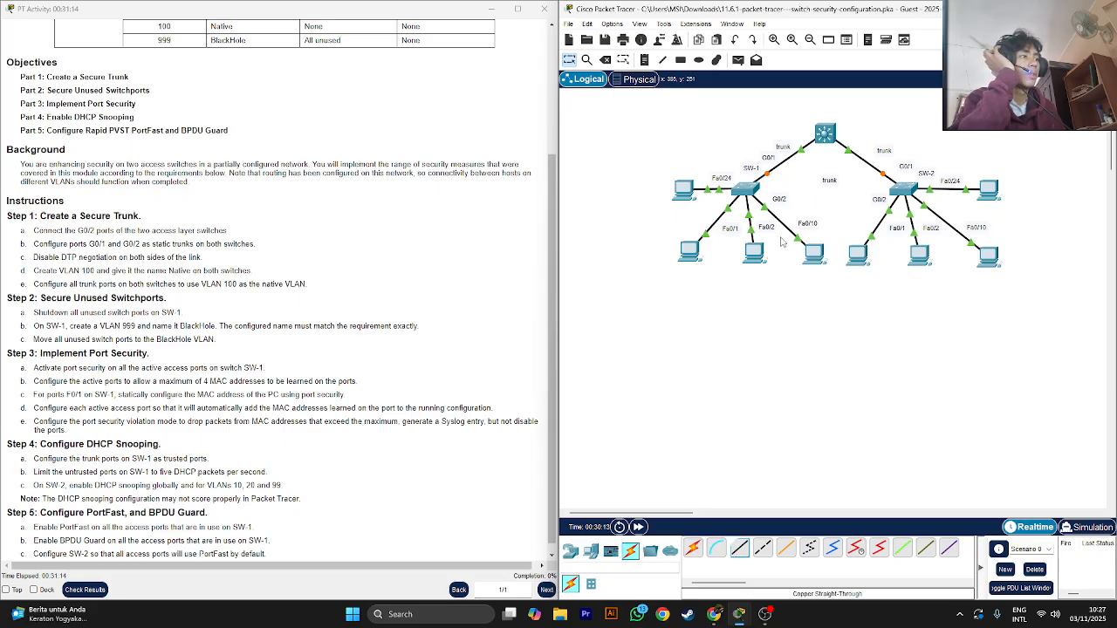
pyautogui.click(747, 189)
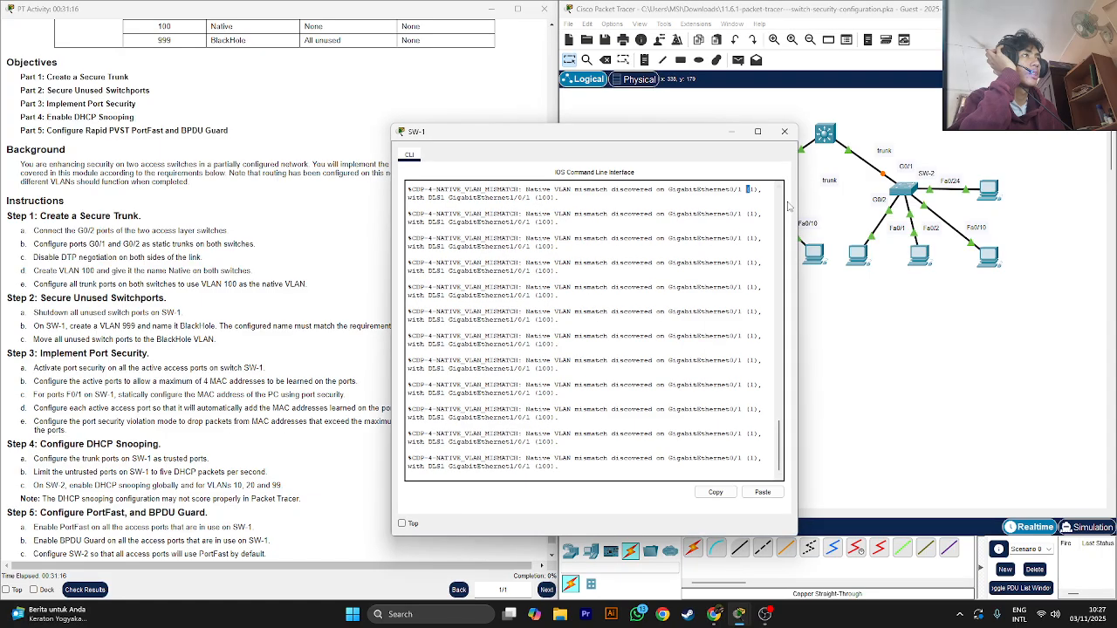
pyautogui.click(731, 131)
pyautogui.click(739, 614)
pyautogui.click(785, 131)
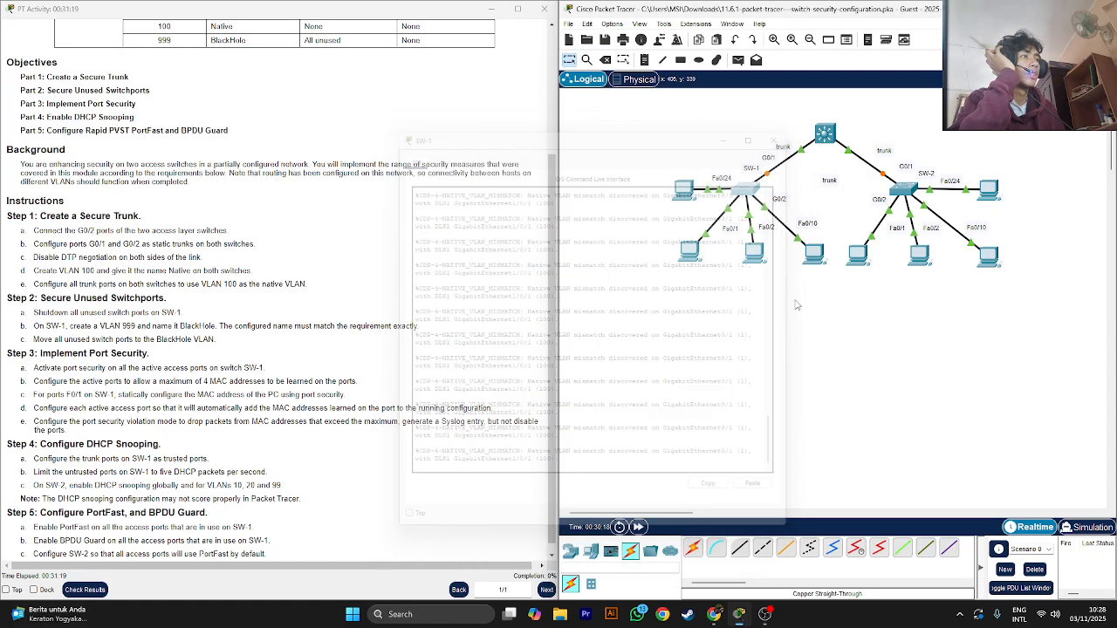
# - Connect SW-1 GigabitEthernet0/2 to SW-2 GigabitEthernet0/2 with a Copper Straight-Through cable
pyautogui.click(748, 201)
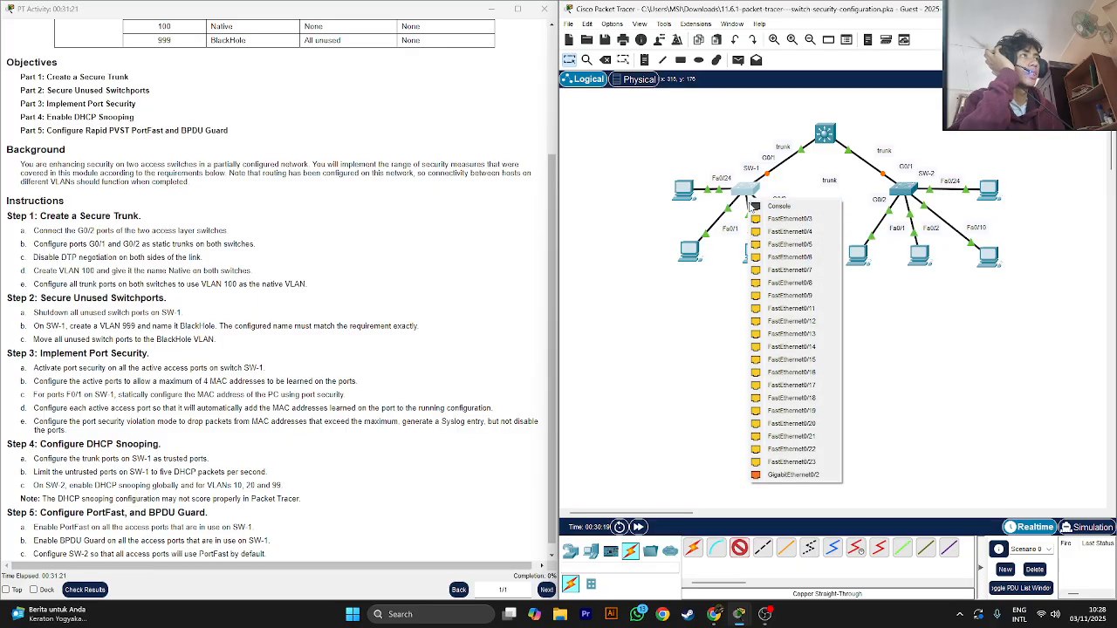
pyautogui.click(819, 480)
pyautogui.click(906, 187)
pyautogui.click(932, 470)
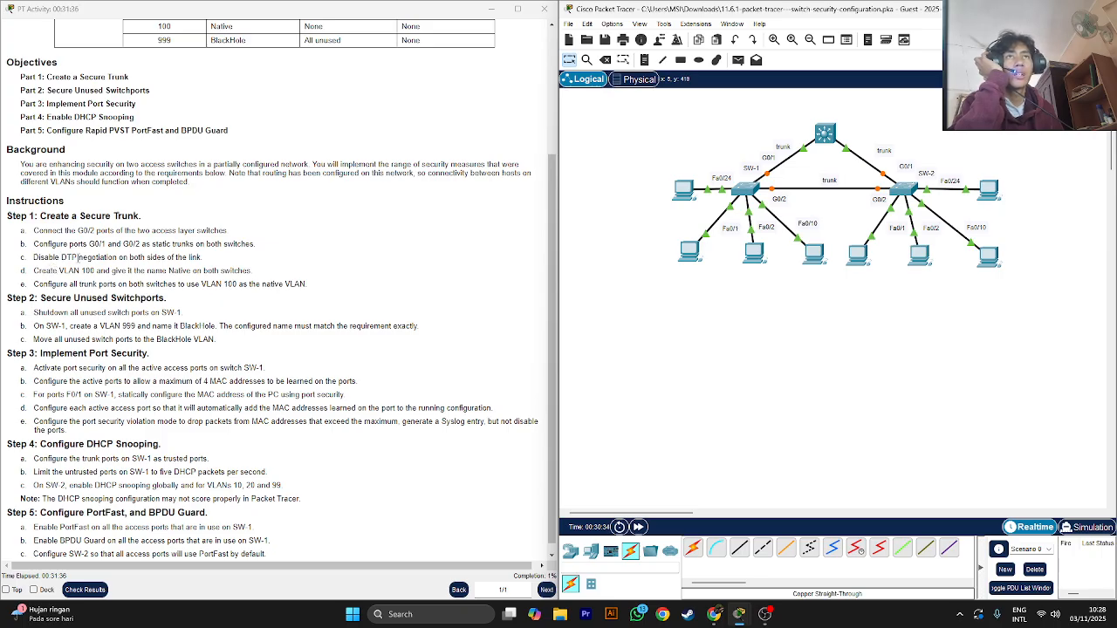
# - Open SW-1's command line, enter privileged mode with en, and enter global configuration mode from the terminal
pyautogui.moveTo(91, 258); pyautogui.dragTo(141, 259)
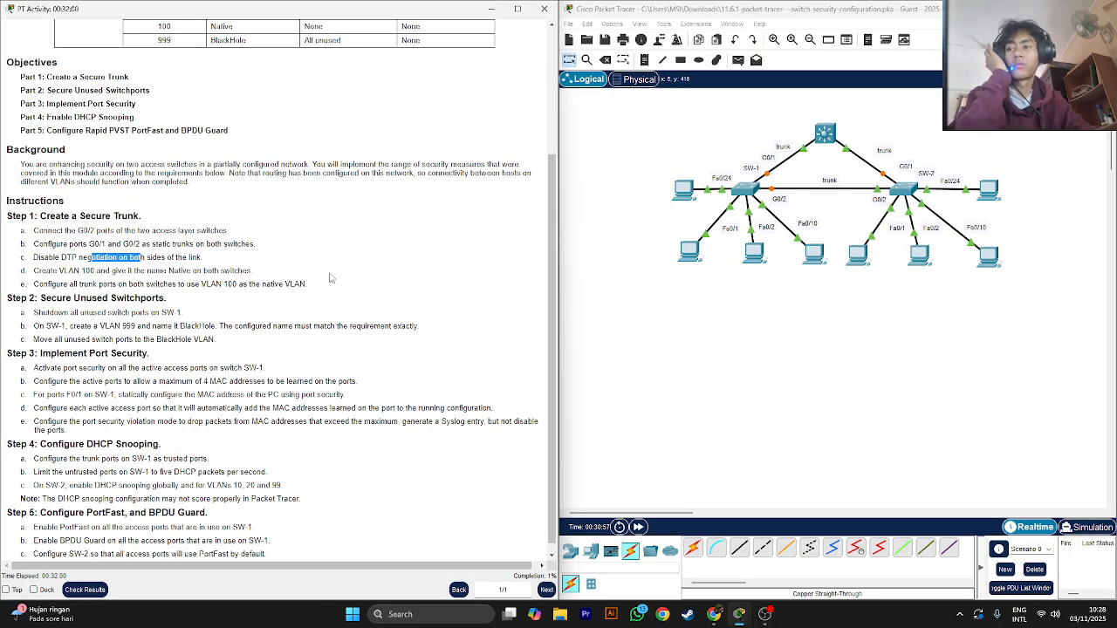
pyautogui.click(738, 193)
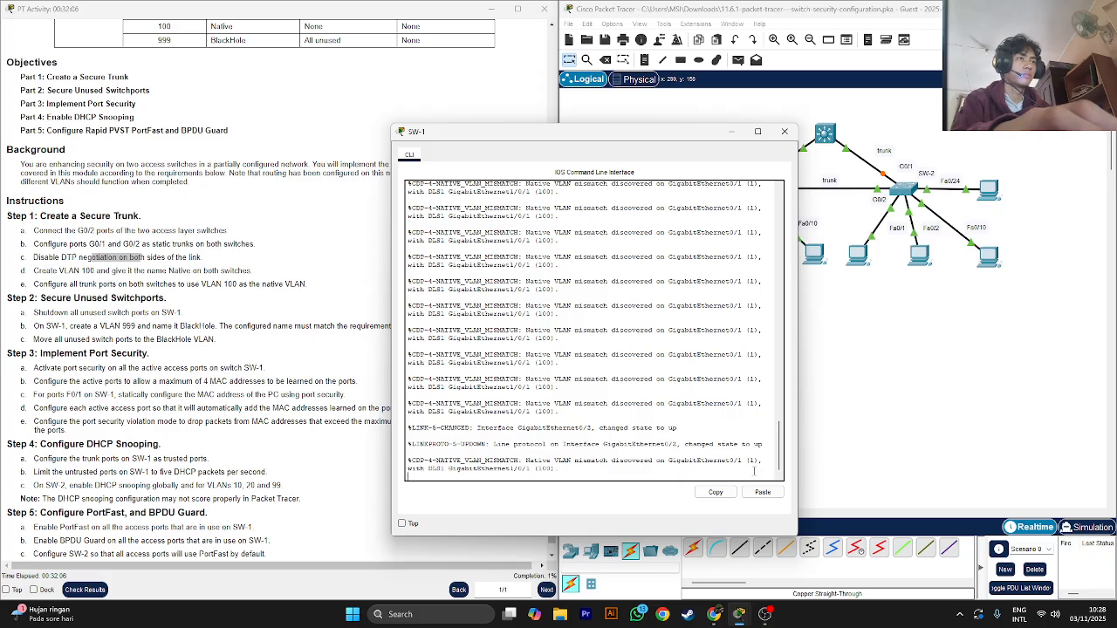
pyautogui.press('Return')
pyautogui.press('Return')
pyautogui.press('Return')
pyautogui.write('en')
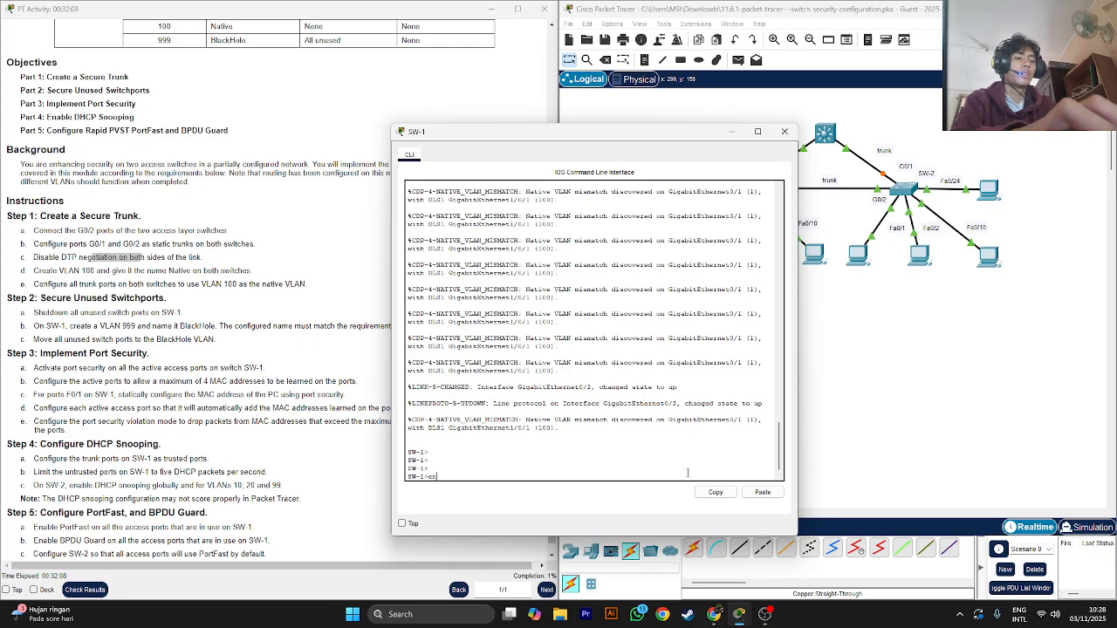
pyautogui.press('Return')
pyautogui.write('config')
pyautogui.press('Return')
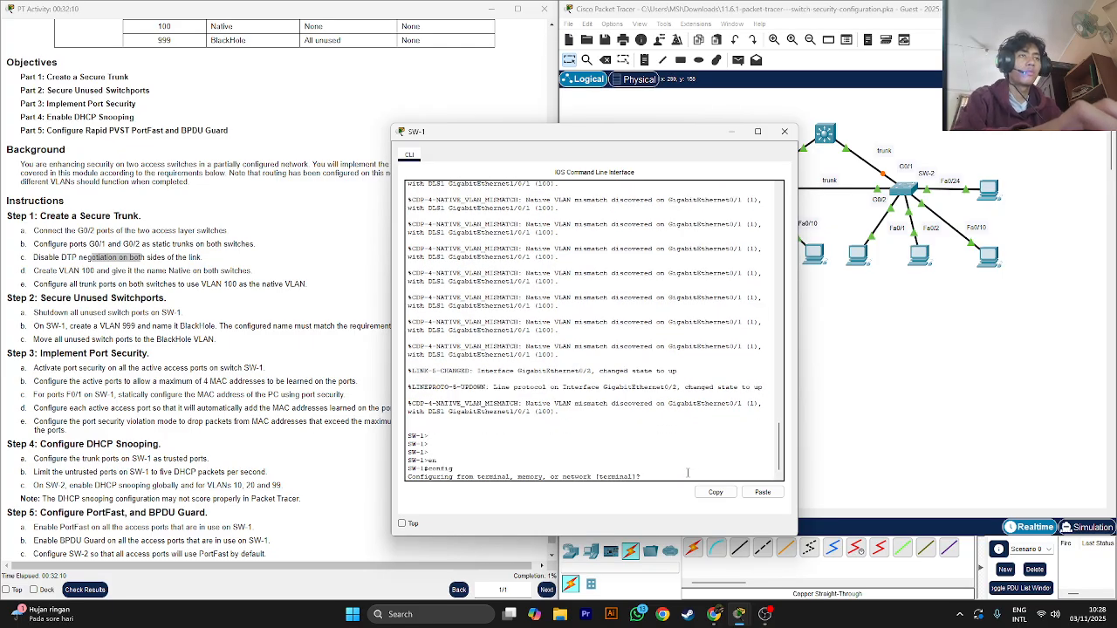
pyautogui.press('Return')
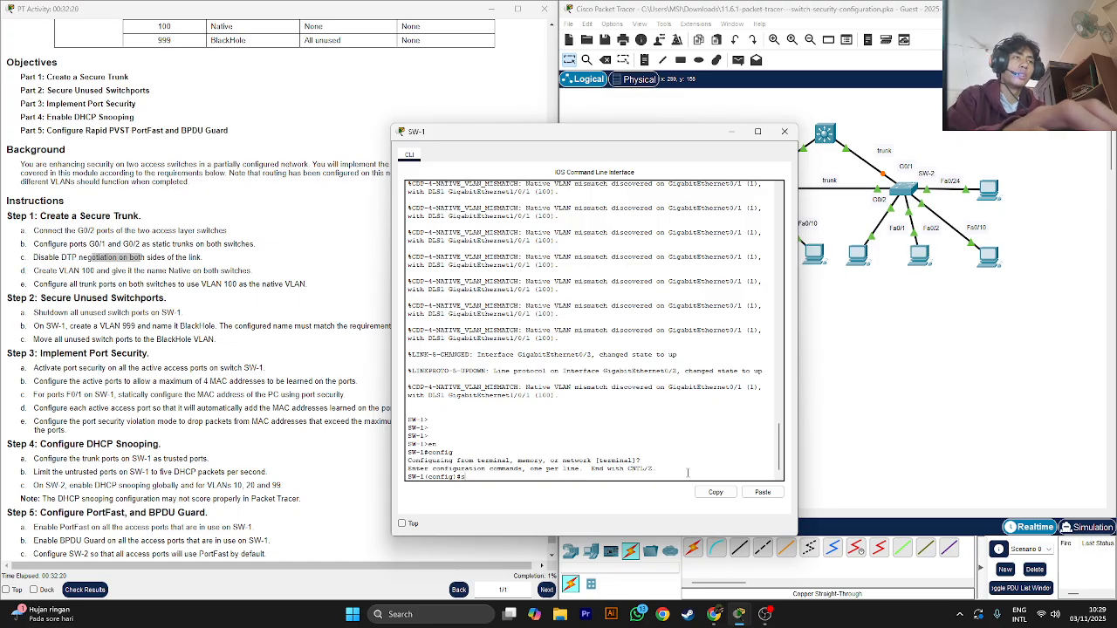
pyautogui.write('wi')
pyautogui.press('Tab')
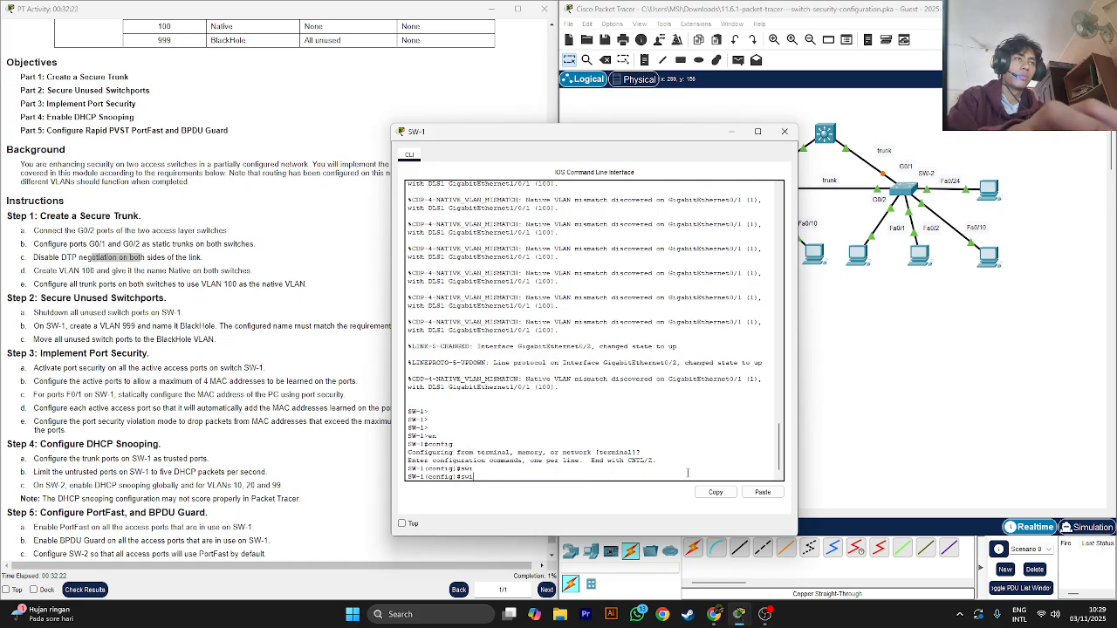
pyautogui.write('tch')
pyautogui.press('Tab')
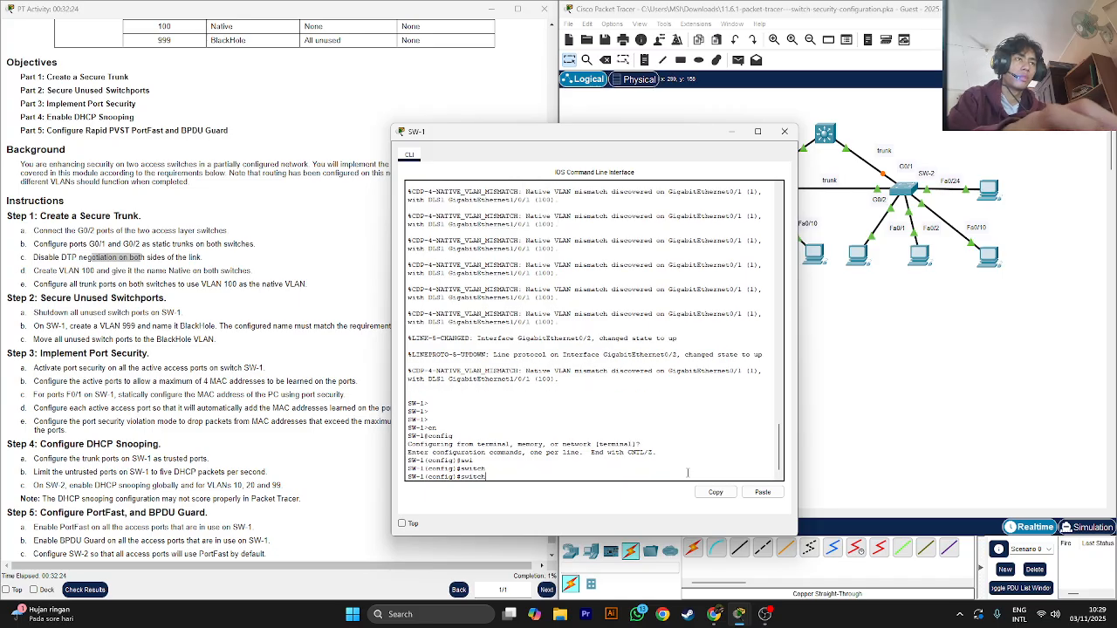
pyautogui.write('port')
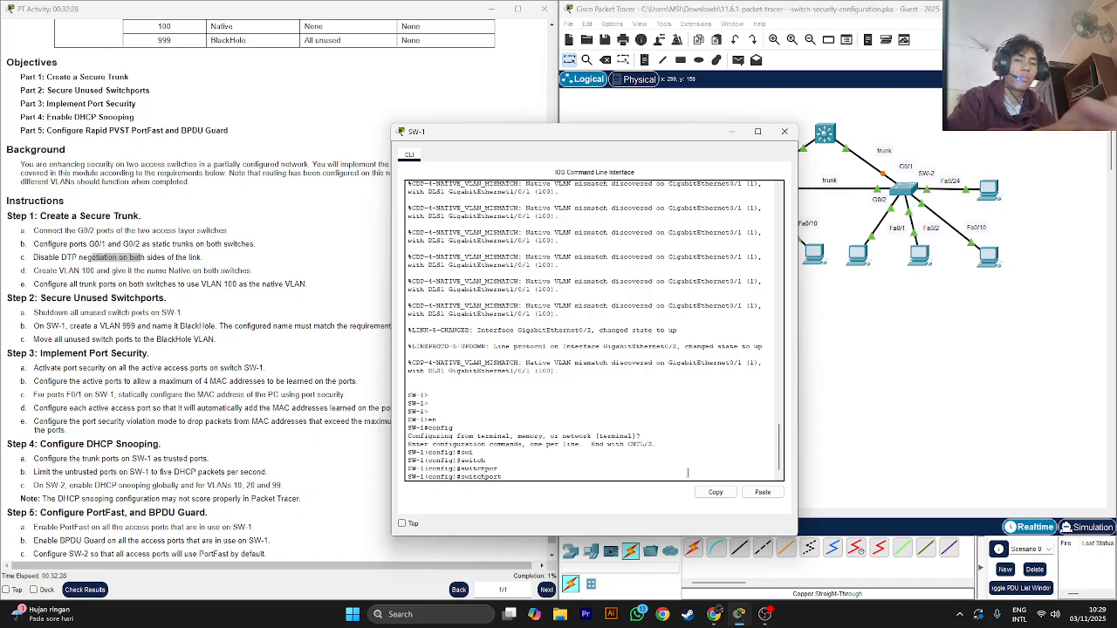
pyautogui.press('BackSpace')
pyautogui.press('BackSpace')
pyautogui.press('BackSpace')
pyautogui.press('BackSpace')
pyautogui.press('BackSpace')
pyautogui.press('BackSpace')
pyautogui.press('BackSpace')
pyautogui.press('BackSpace')
pyautogui.press('BackSpace')
# - Configure SW-1 interface range g0/1-2 as static trunks with switchport mode trunk
pyautogui.write('int')
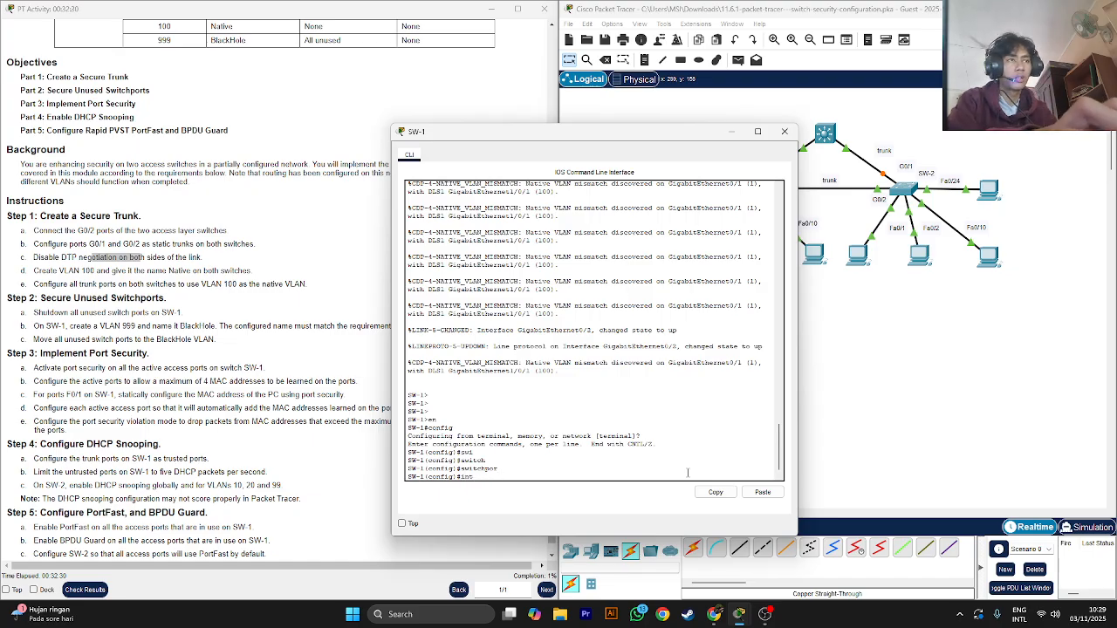
pyautogui.write(' range g')
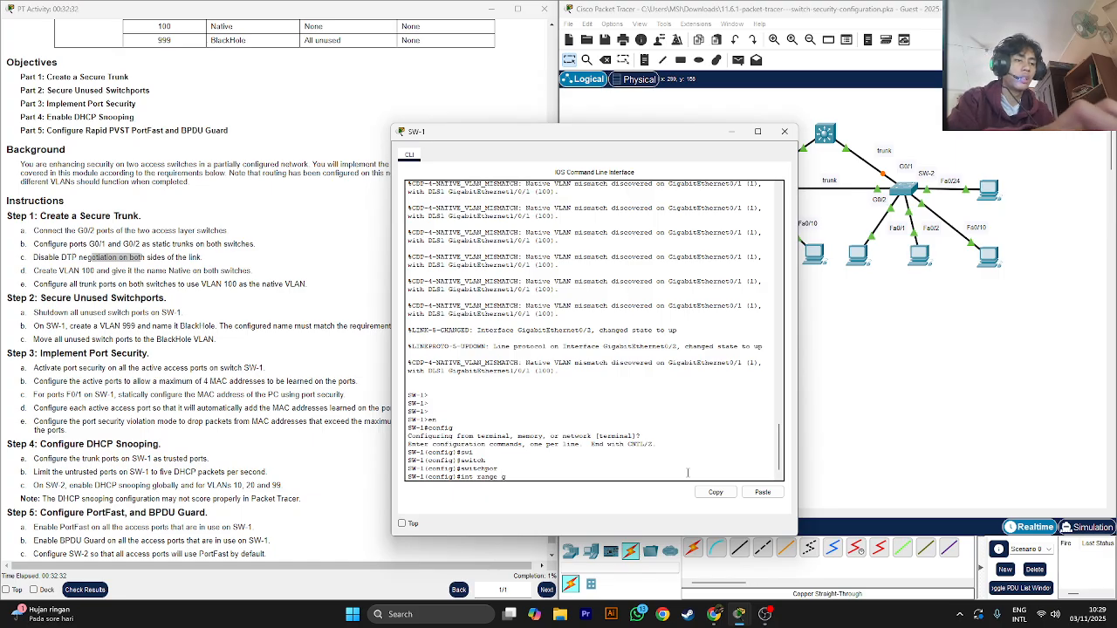
pyautogui.write('0/1-2')
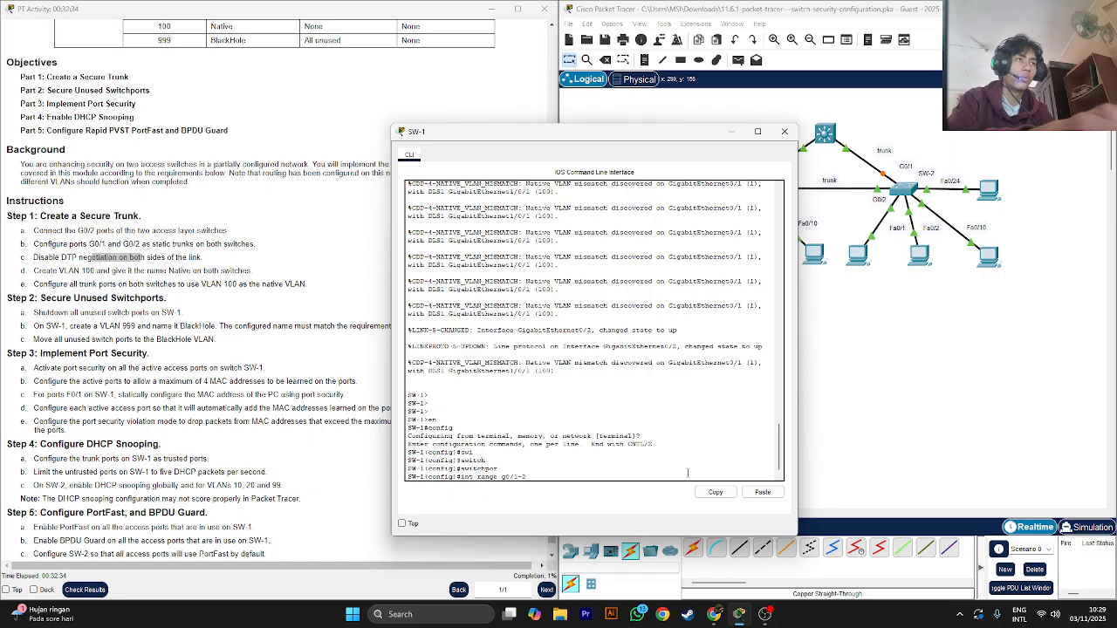
pyautogui.press('Return')
pyautogui.write('sw')
pyautogui.press('Tab')
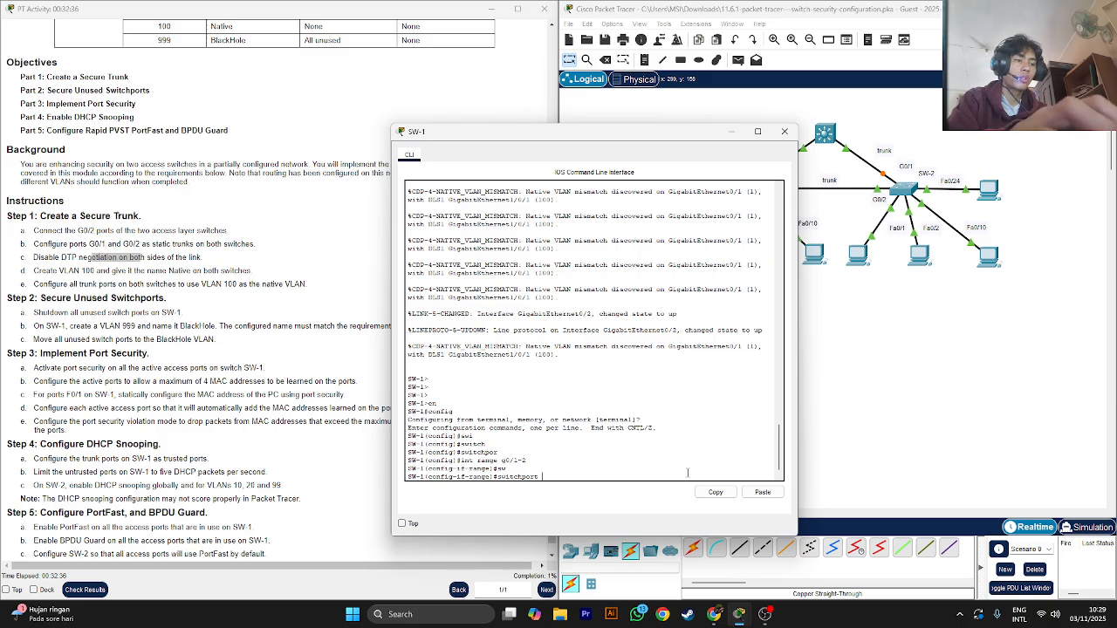
pyautogui.write('mode tr')
pyautogui.press('Tab')
pyautogui.press('Return')
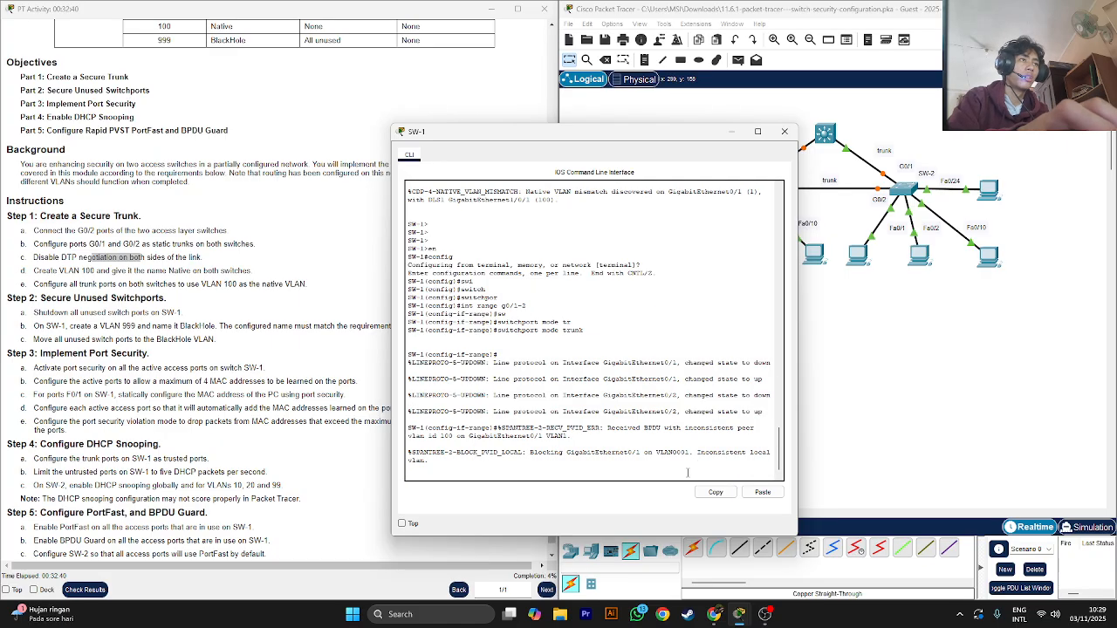
pyautogui.press('Return')
pyautogui.press('Return')
pyautogui.press('Return')
pyautogui.press('Return')
pyautogui.press('Return')
pyautogui.press('Return')
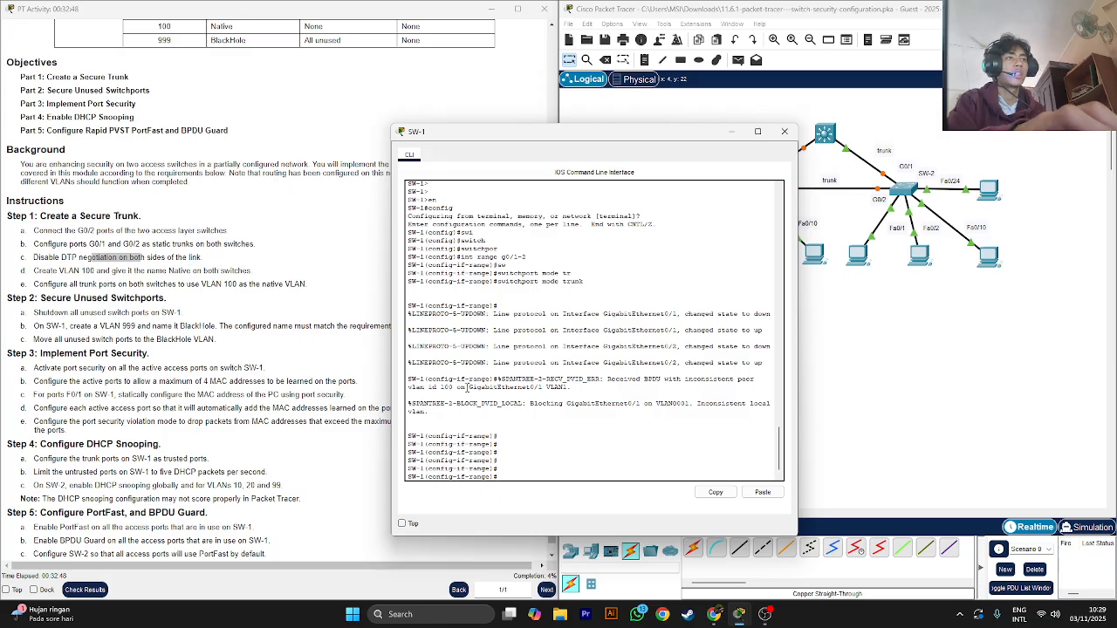
# - Disable DTP negotiation on SW-1's interface range g0/1-2 with switchport nonegotiate, and return to global configuration mode
pyautogui.write('s')
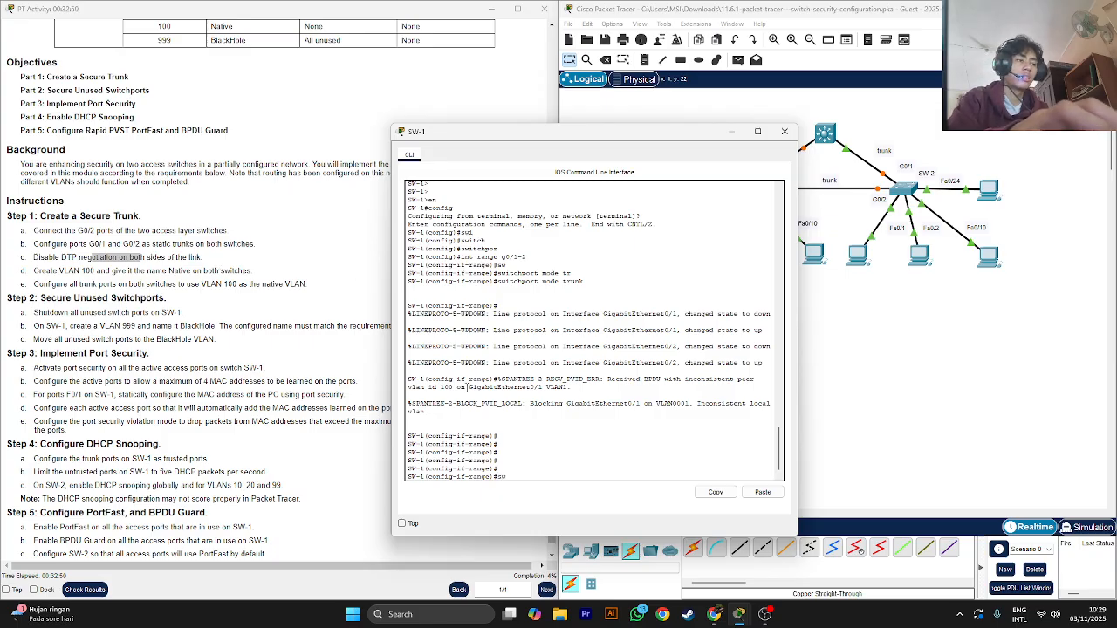
pyautogui.write('w')
pyautogui.press('Tab')
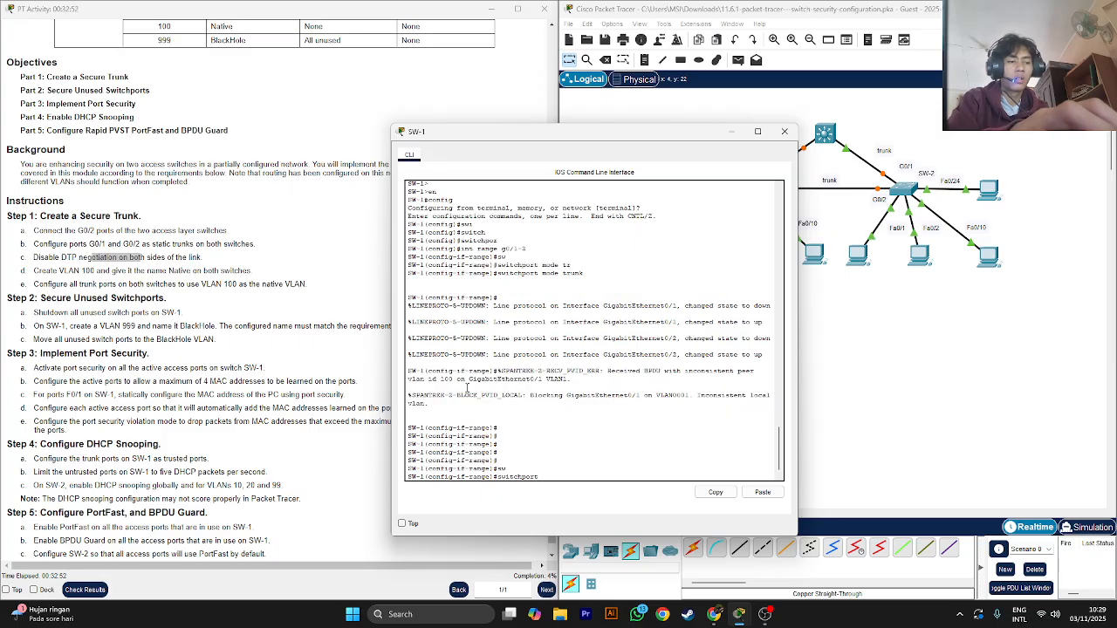
pyautogui.write('mon')
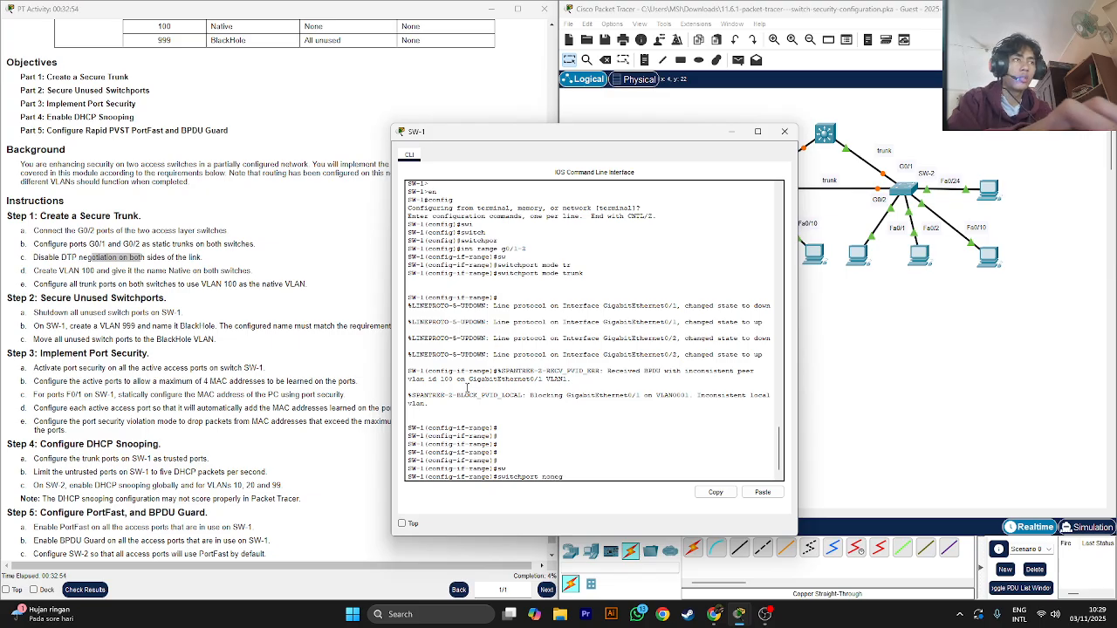
pyautogui.write('egoti')
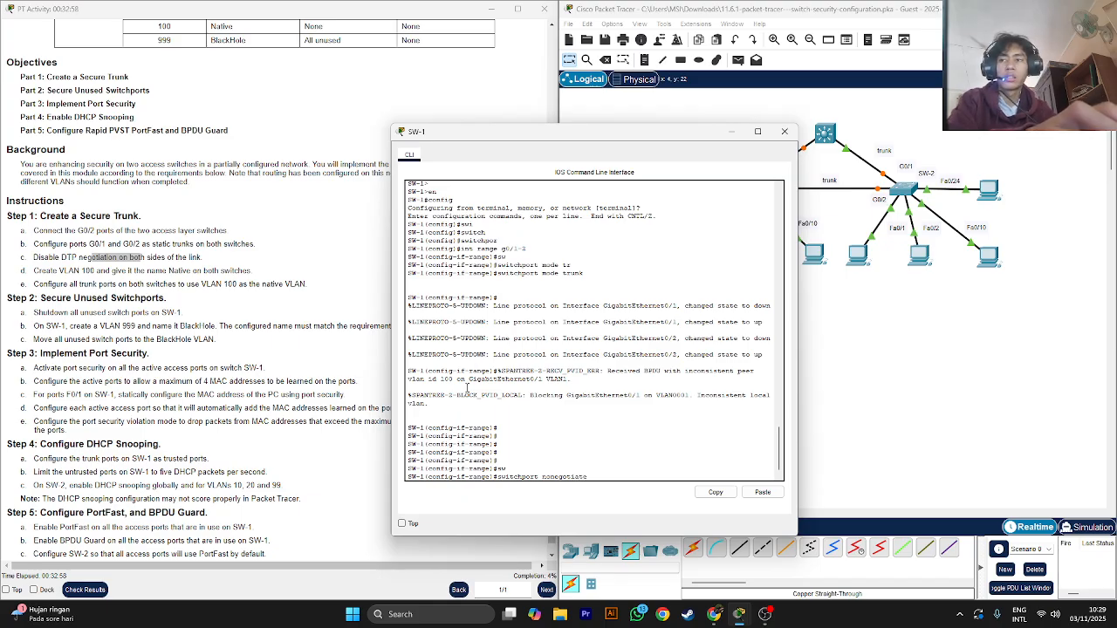
pyautogui.write('ate')
pyautogui.press('Return')
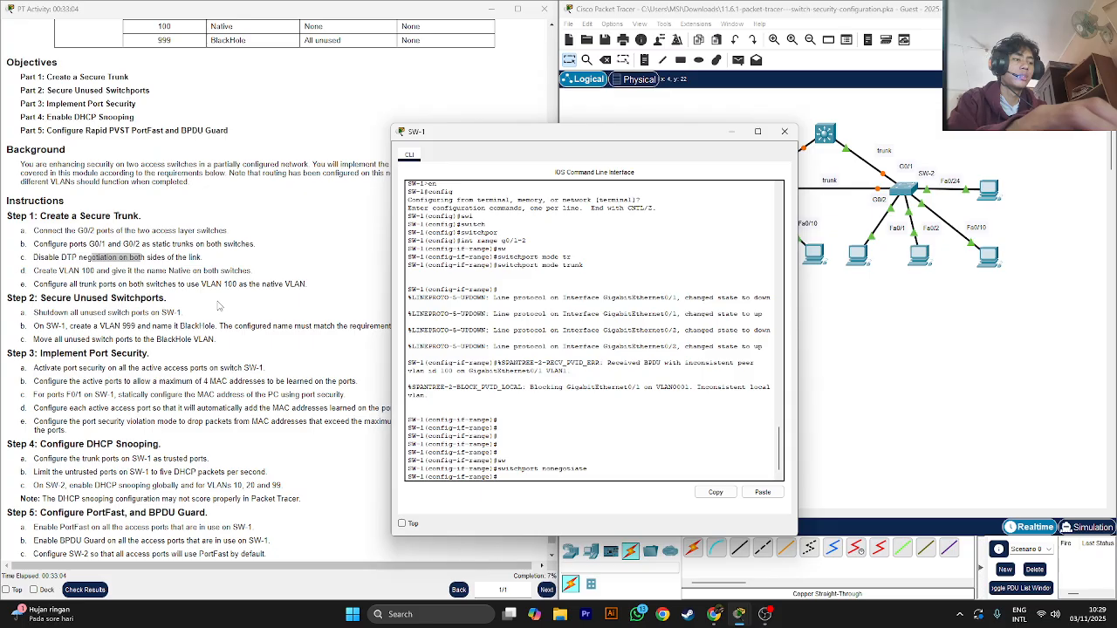
pyautogui.write('exit')
pyautogui.press('Return')
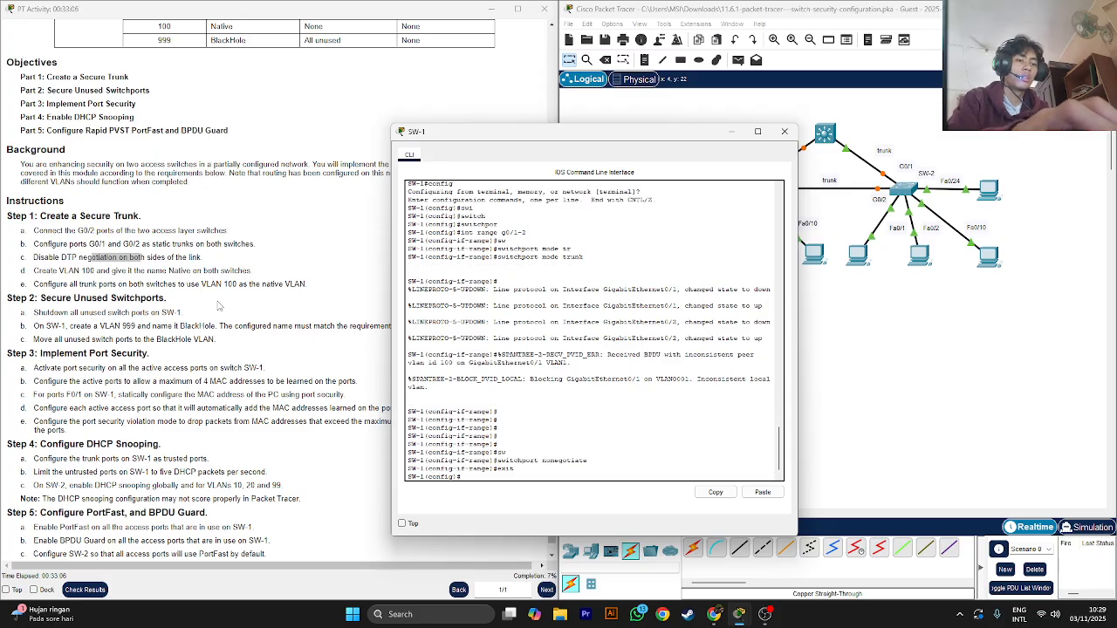
pyautogui.write('vlan 10')
pyautogui.press('Return')
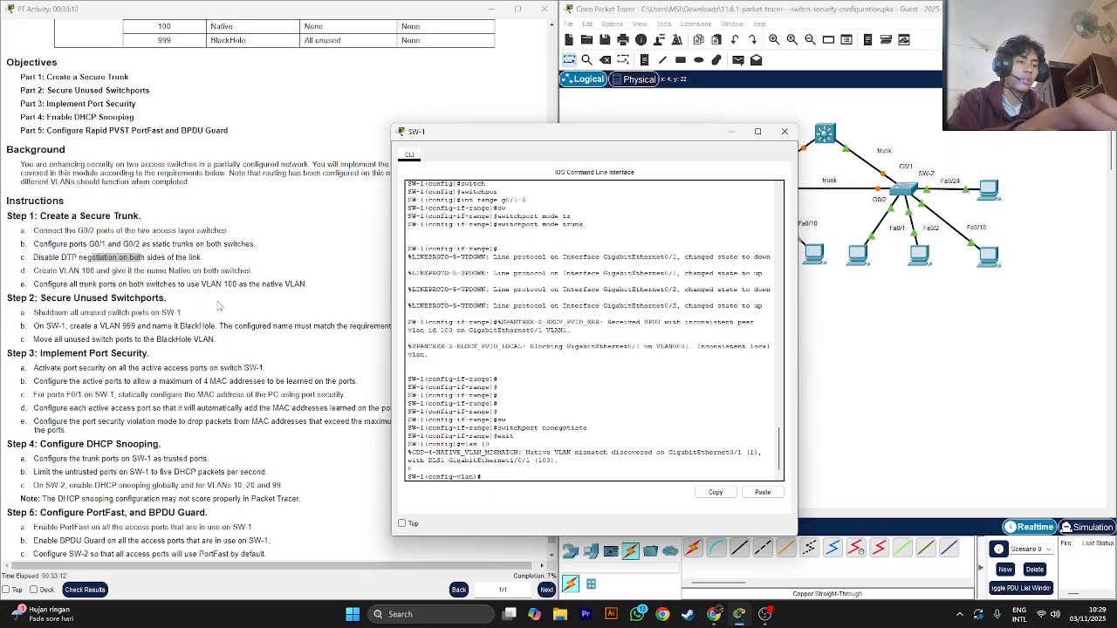
pyautogui.write('exti')
pyautogui.press('Return')
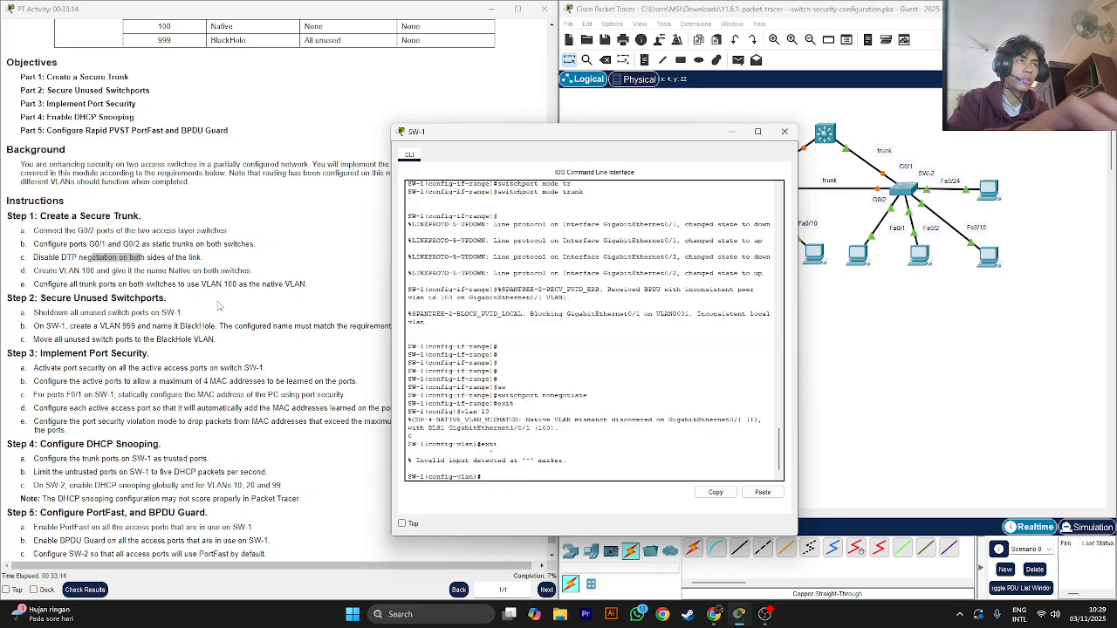
pyautogui.press('Return')
pyautogui.write('exit')
pyautogui.press('Return')
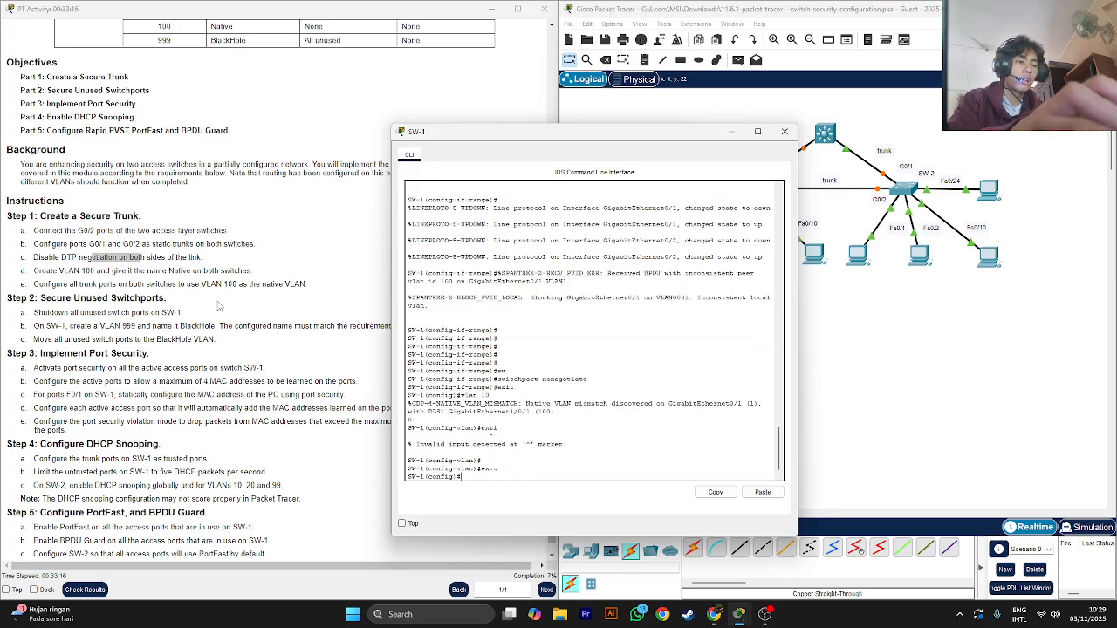
pyautogui.write('no vlan 10')
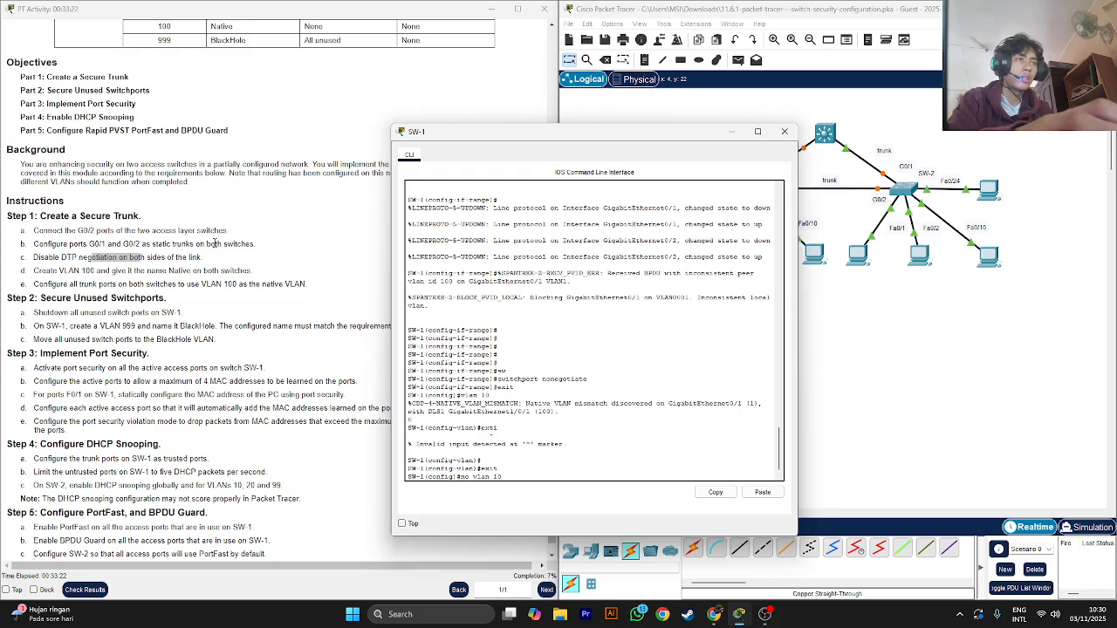
pyautogui.press('BackSpace')
pyautogui.press('BackSpace')
pyautogui.press('BackSpace')
pyautogui.press('BackSpace')
pyautogui.press('BackSpace')
pyautogui.press('BackSpace')
pyautogui.press('BackSpace')
pyautogui.press('BackSpace')
pyautogui.press('BackSpace')
# - Create VLAN 100 on SW-1, name it Native, and return to global configuration mode
pyautogui.write('vlan 100')
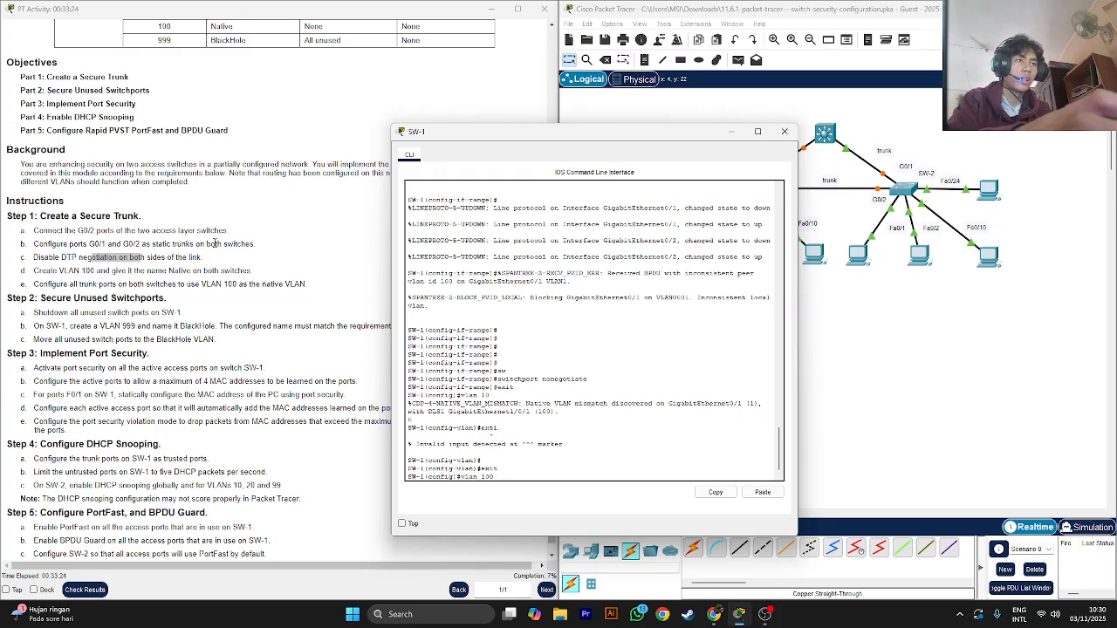
pyautogui.press('Return')
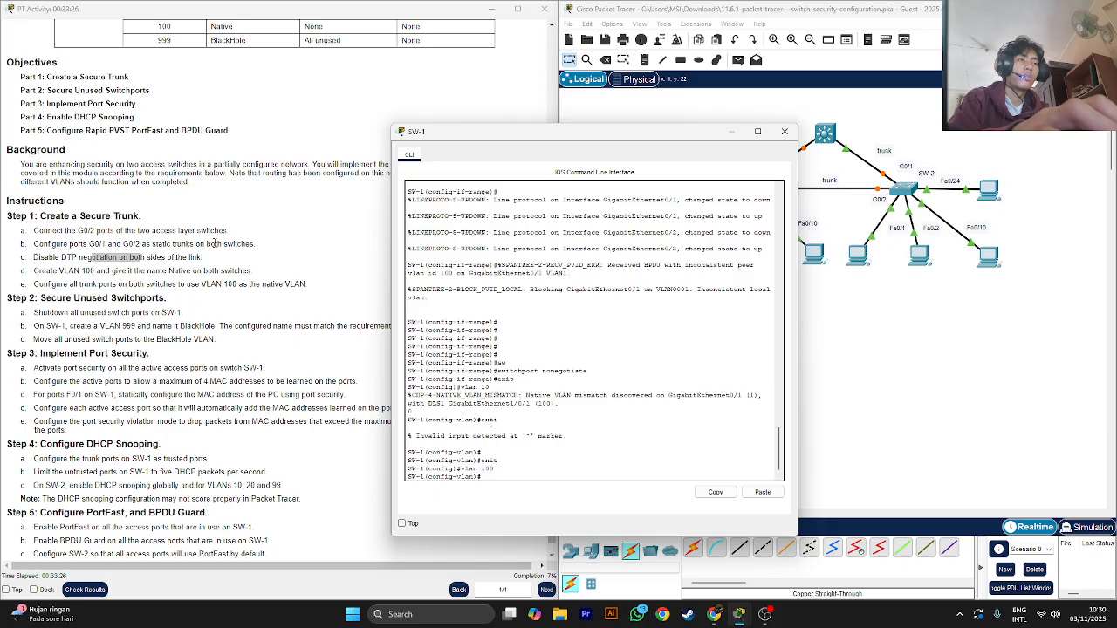
pyautogui.write('name N')
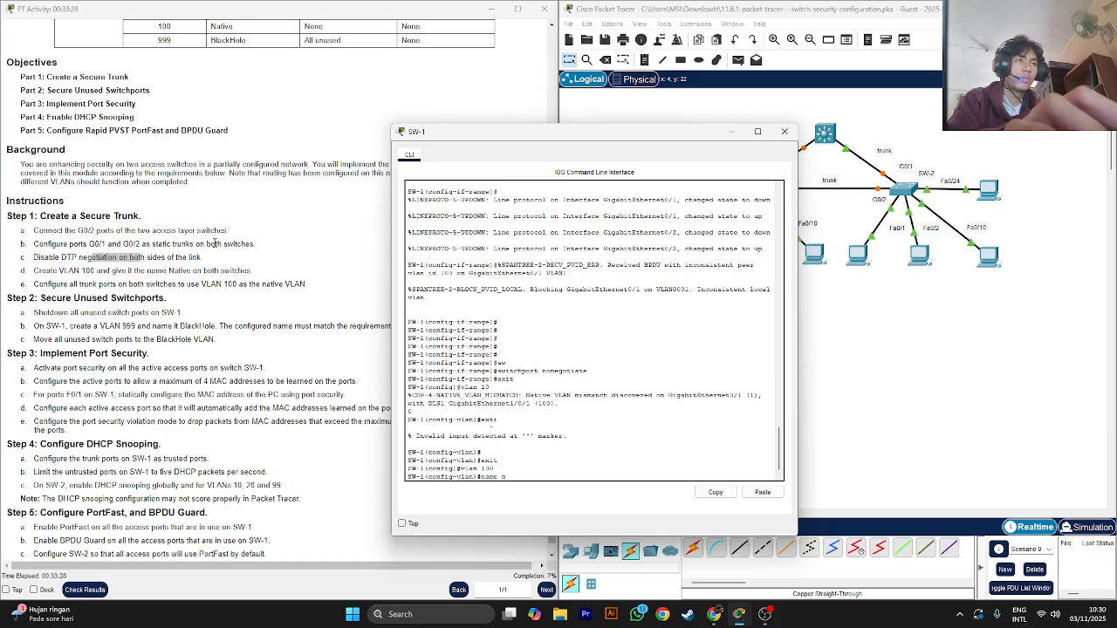
pyautogui.write('ative')
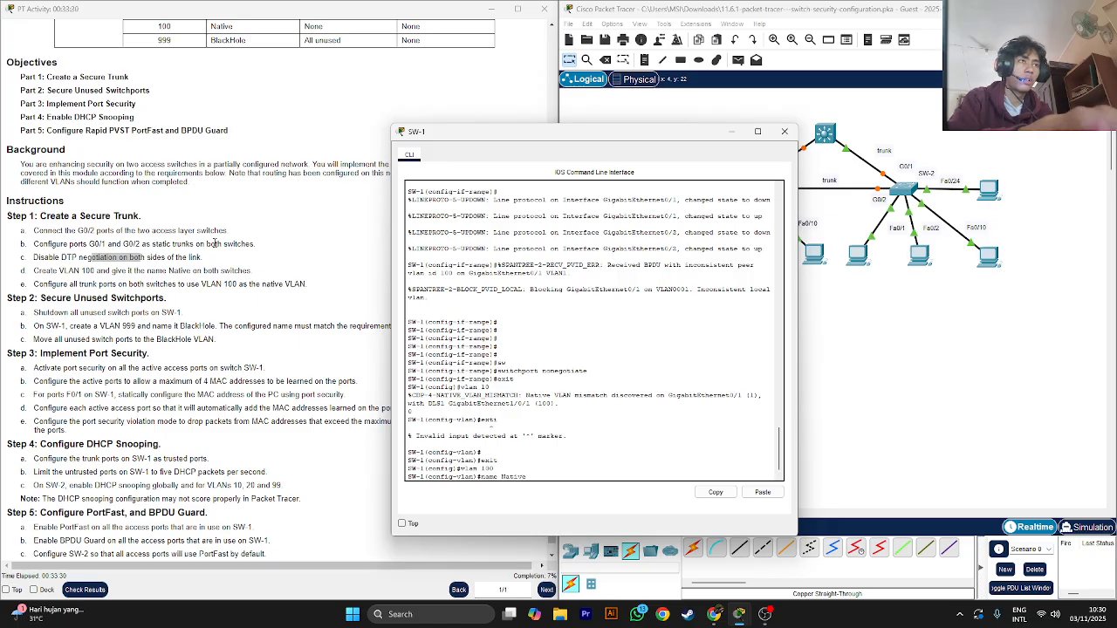
pyautogui.press('Return')
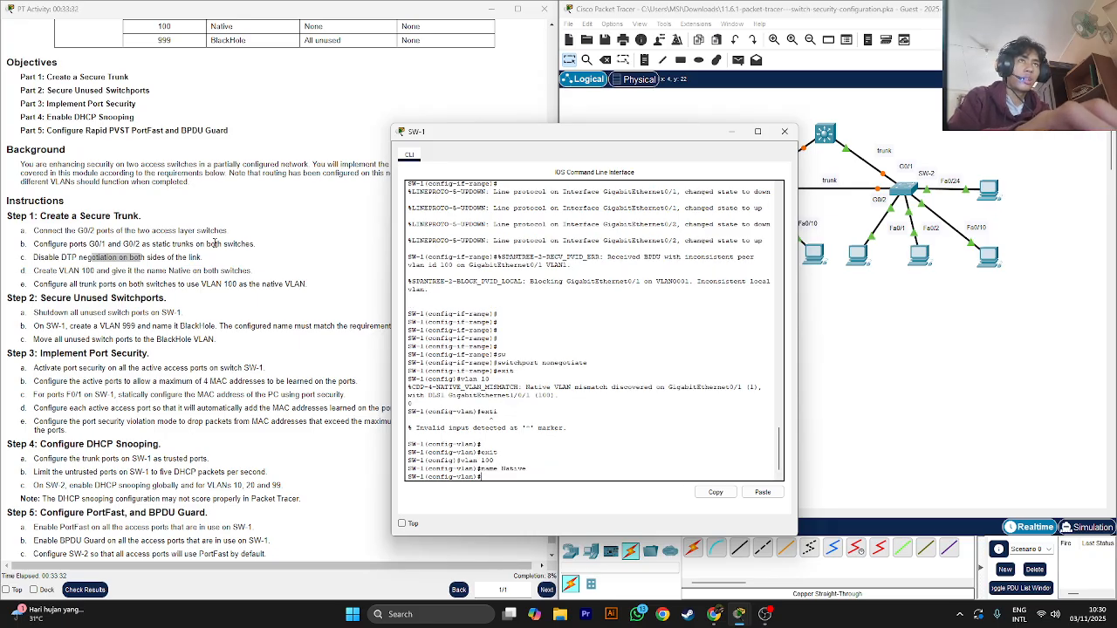
pyautogui.write('exit')
pyautogui.press('Return')
# - Display SW-1's VLAN summary from configuration mode with do show vlan brief
pyautogui.write('s')
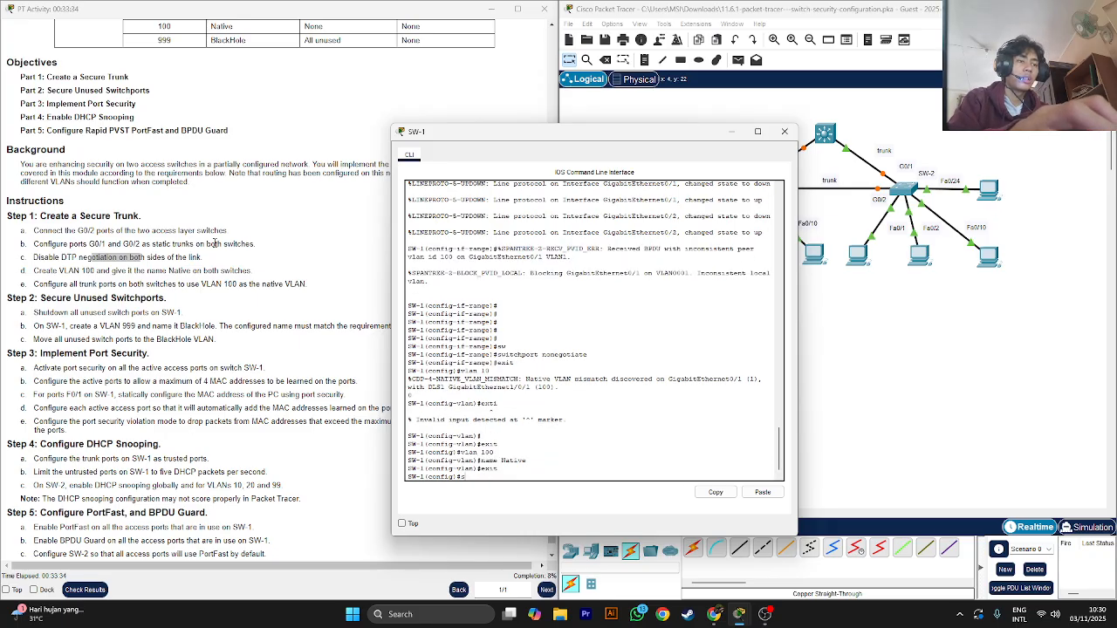
pyautogui.write('how')
pyautogui.press('BackSpace')
pyautogui.press('BackSpace')
pyautogui.press('BackSpace')
pyautogui.press('BackSpace')
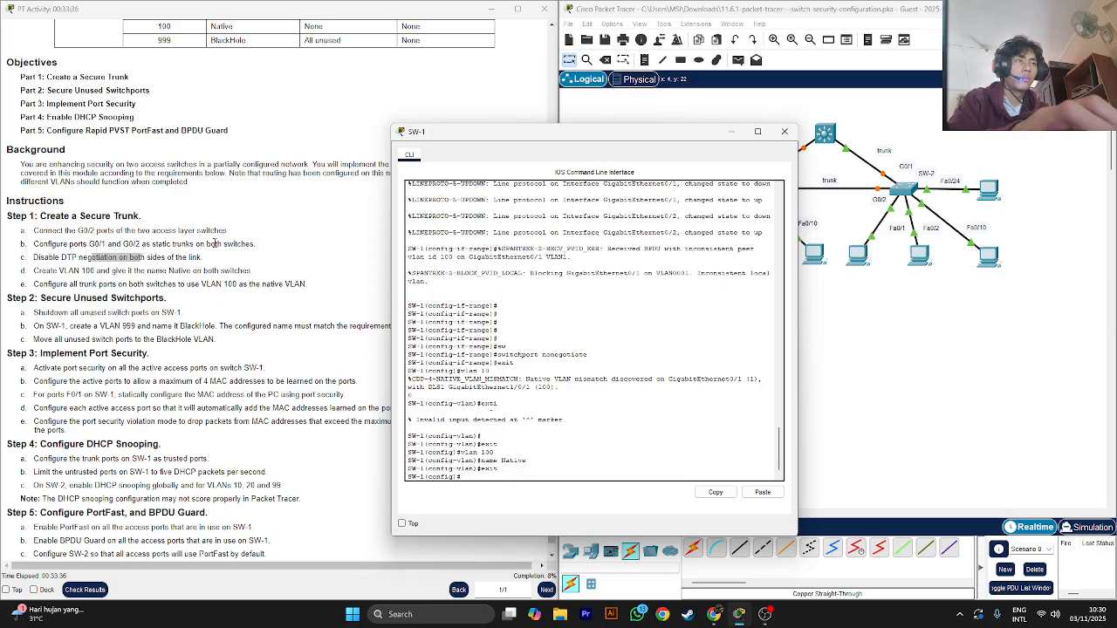
pyautogui.write('do show vlan b')
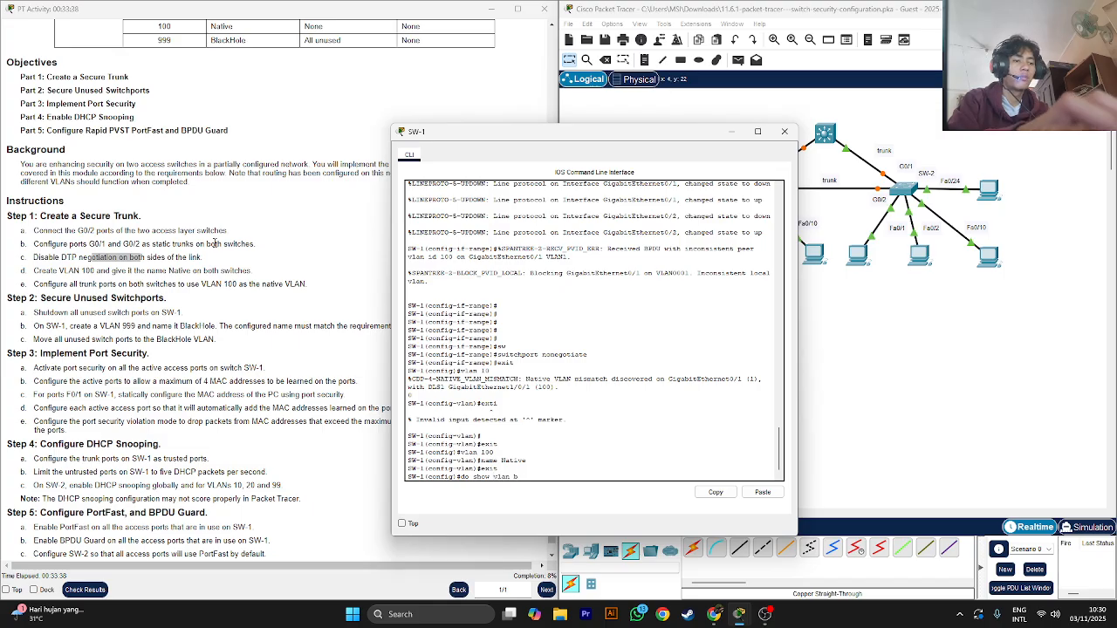
pyautogui.write('rief')
pyautogui.press('Return')
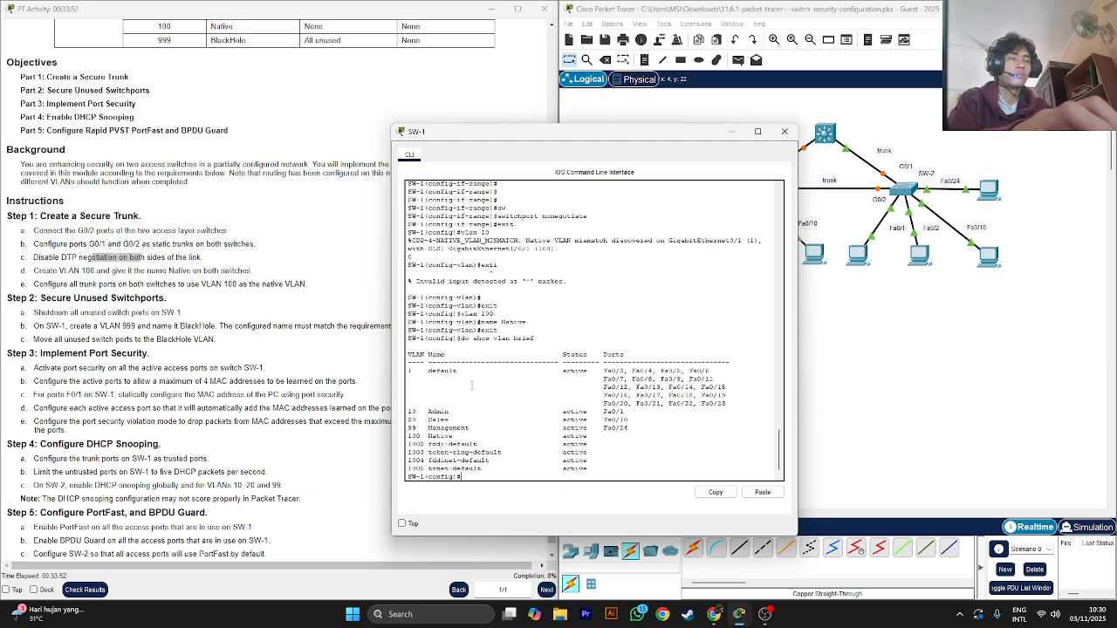
# - Set VLAN 100 as the native VLAN on SW-1's interface range g0/1-2 with switchport trunk native vlan 100
pyautogui.write('nt g')
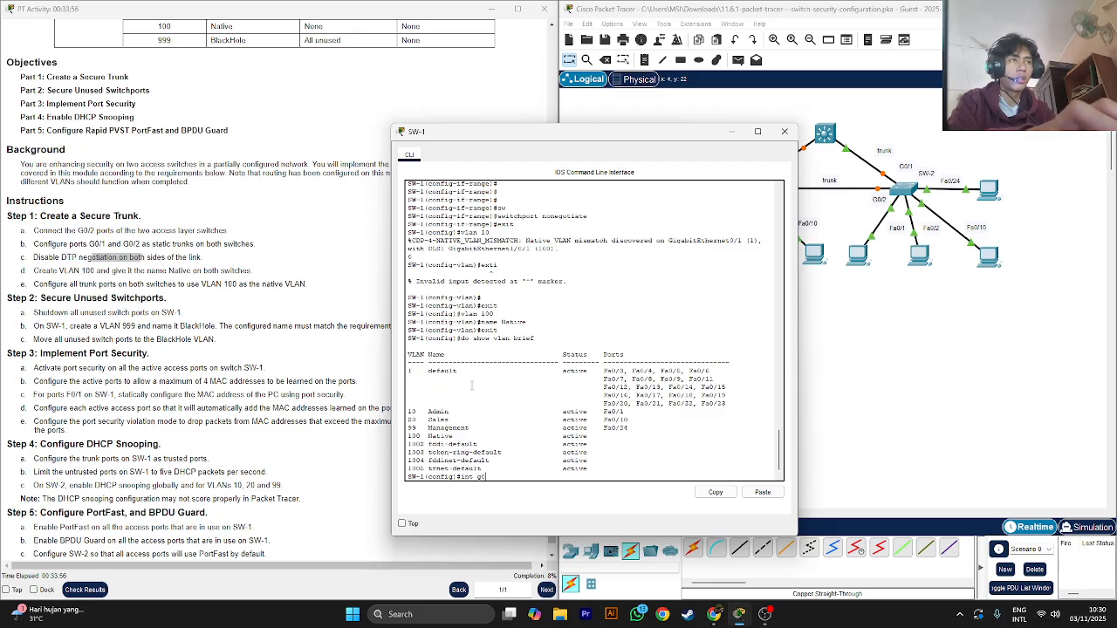
pyautogui.write('0/1-')
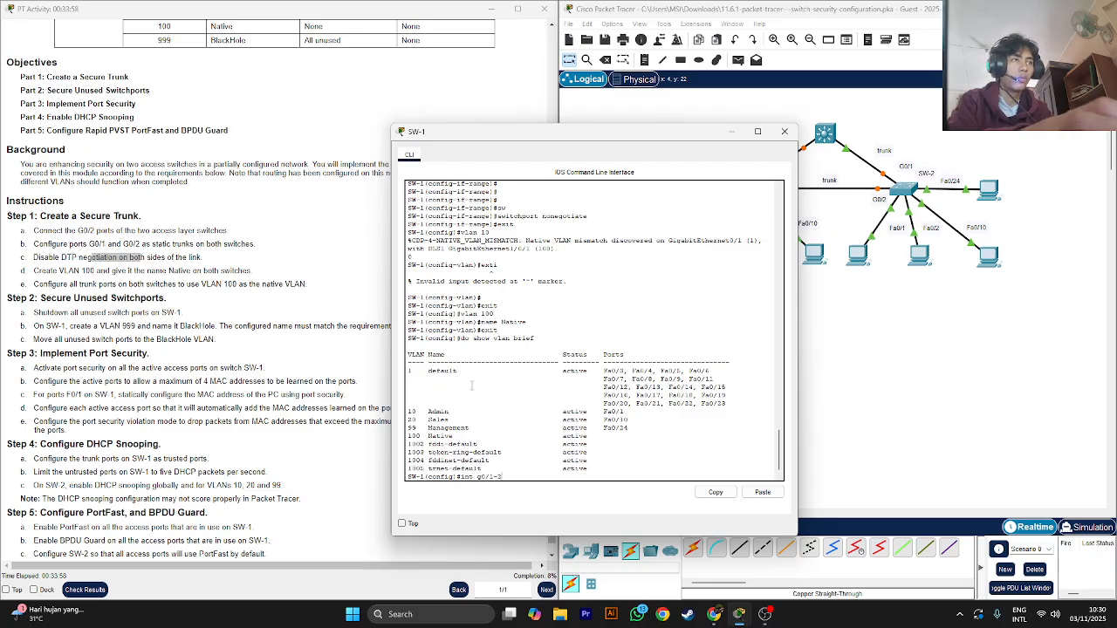
pyautogui.write('2')
pyautogui.press('Return')
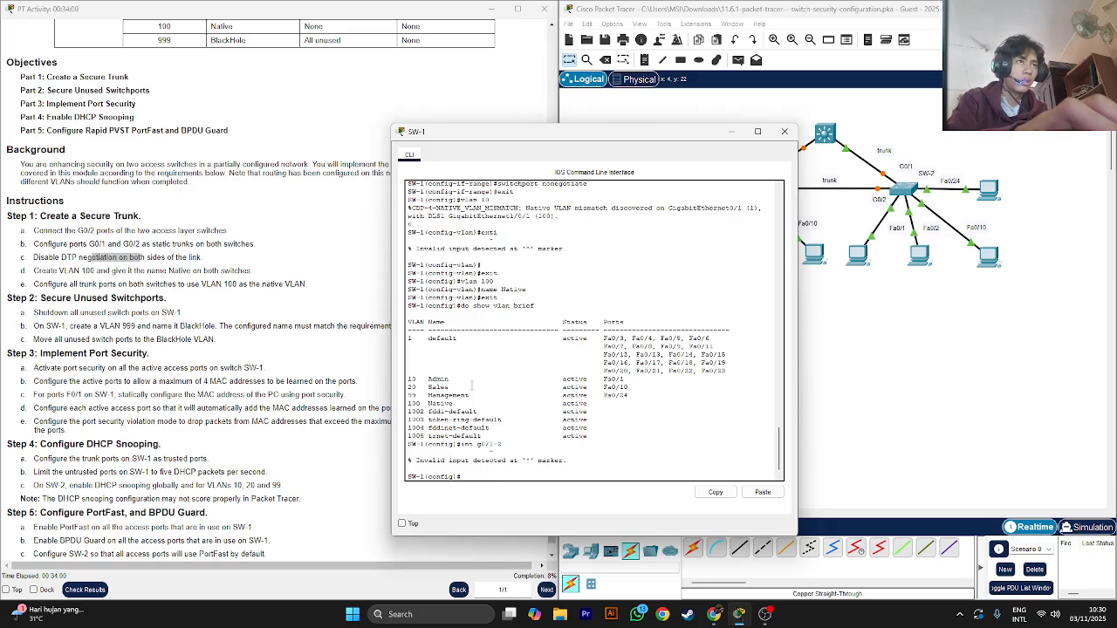
pyautogui.press('Up')
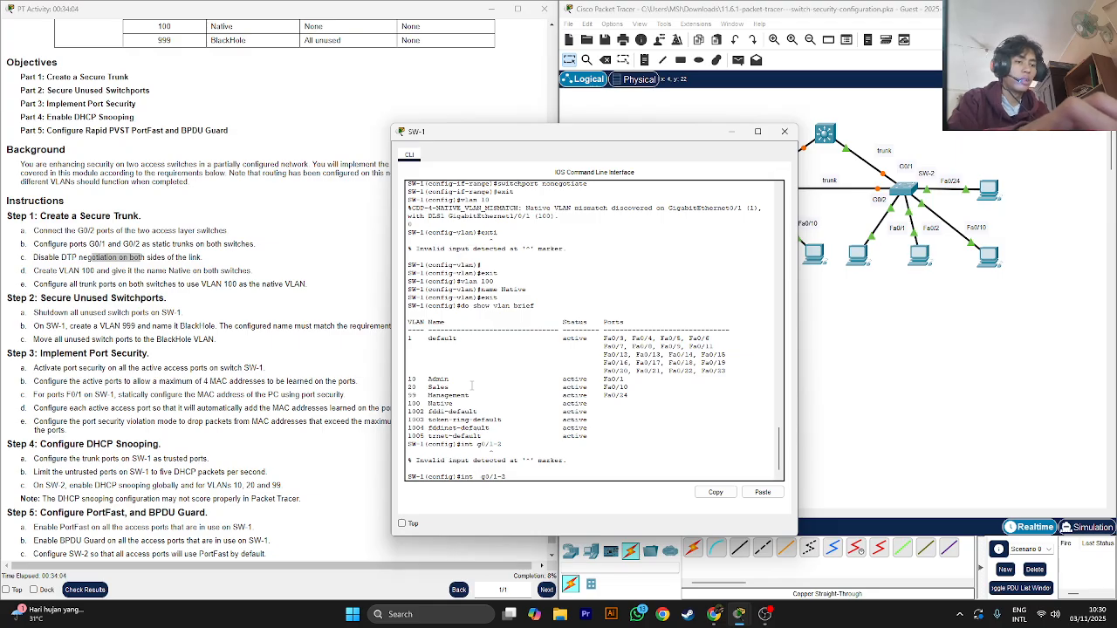
pyautogui.write('range')
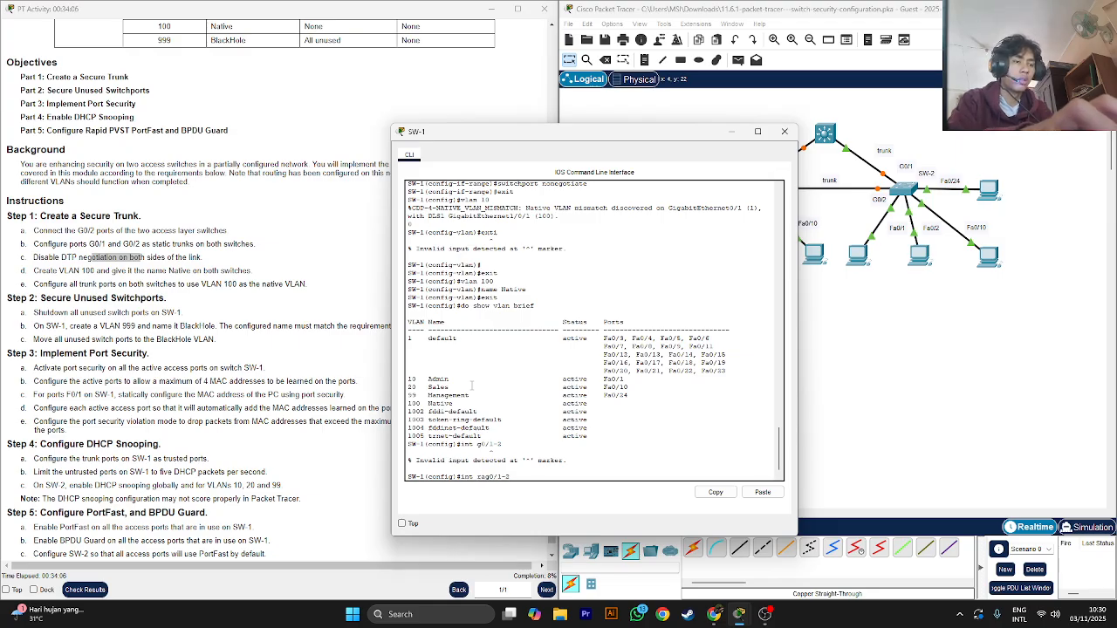
pyautogui.press('Return')
pyautogui.write('sw')
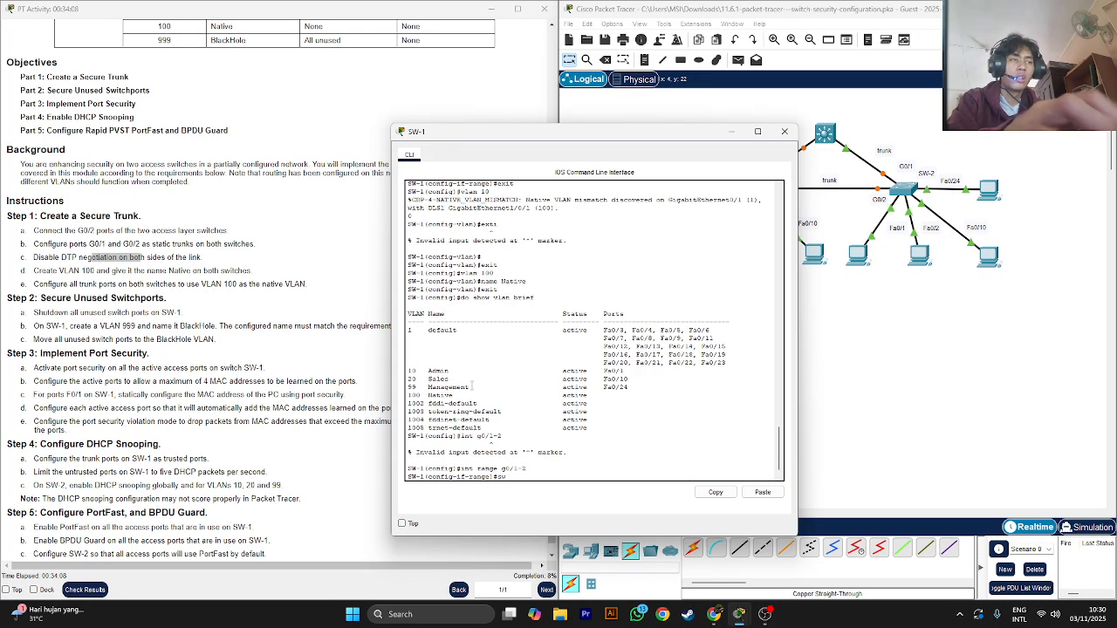
pyautogui.write('itchport trunk')
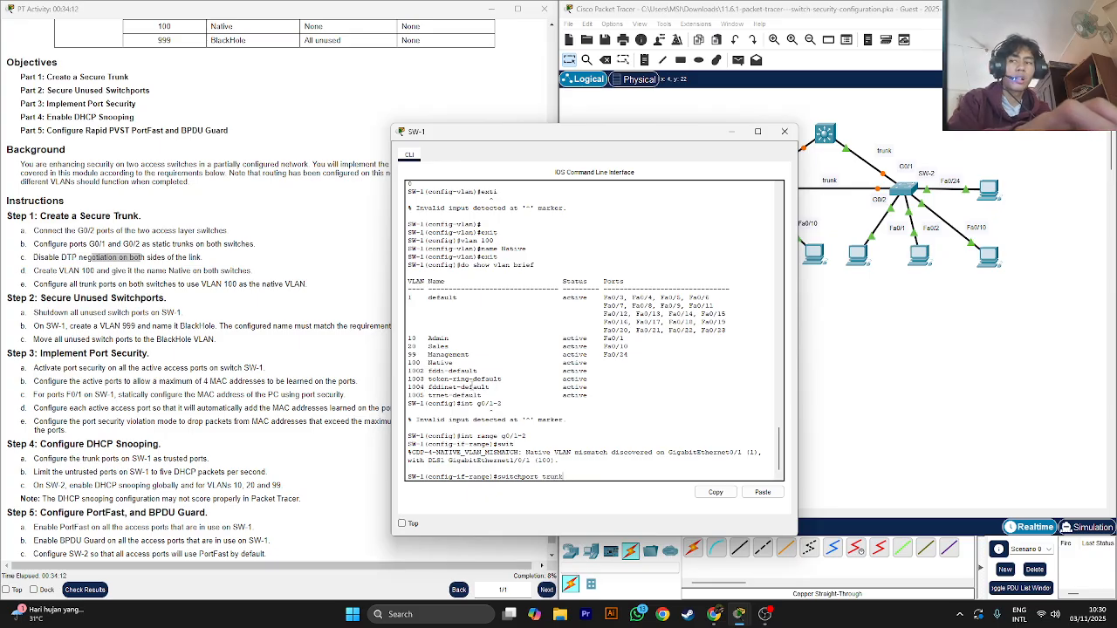
pyautogui.write(' Na')
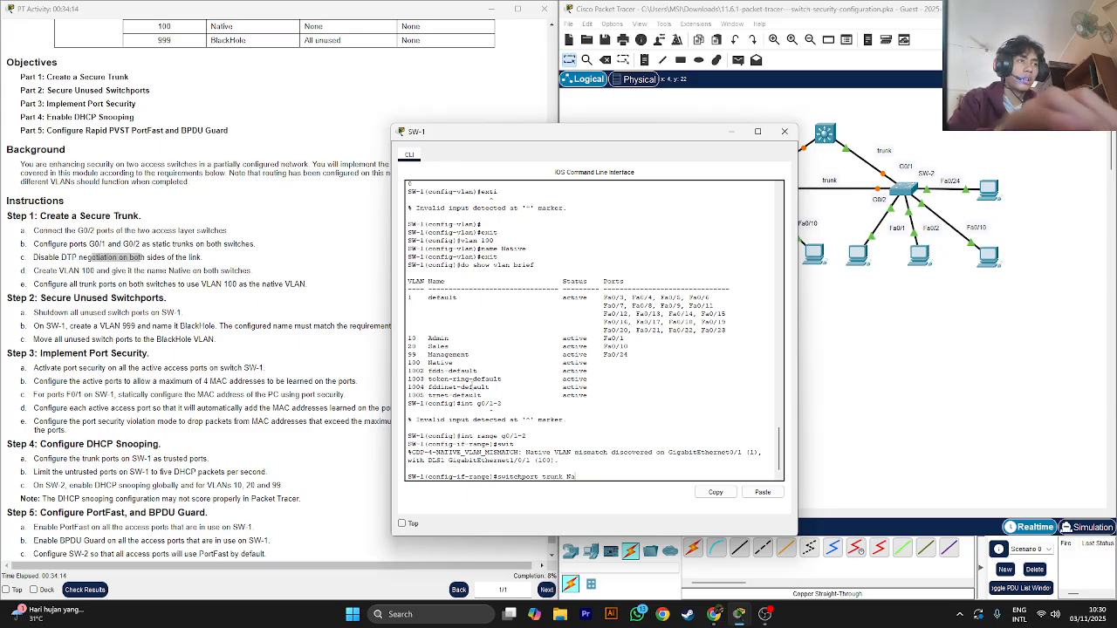
pyautogui.write('tive v')
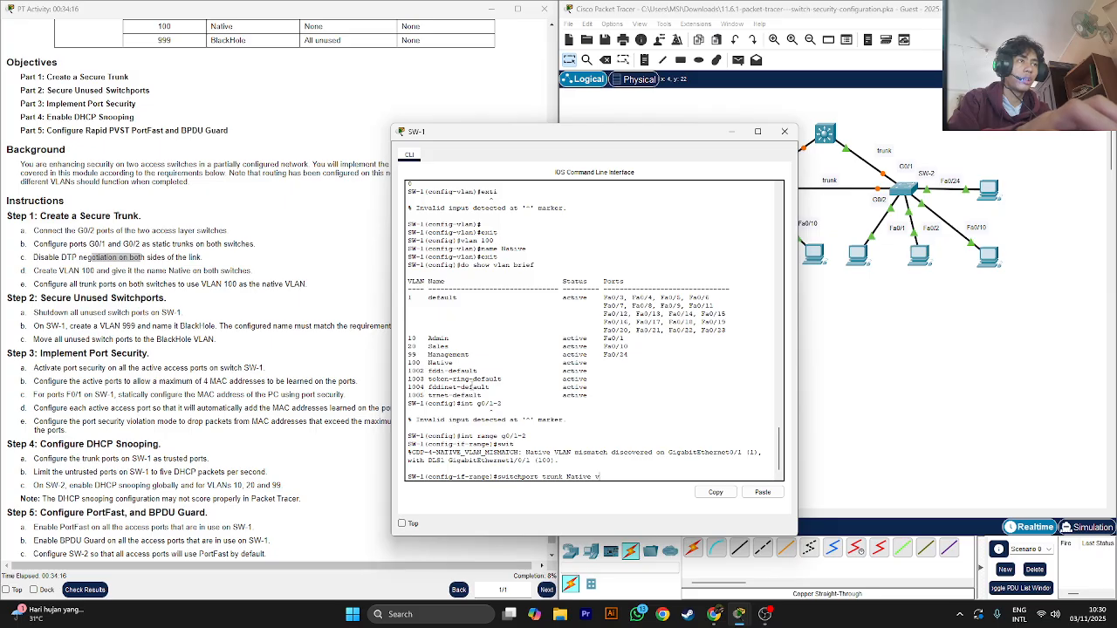
pyautogui.write('lan 100')
pyautogui.press('Return')
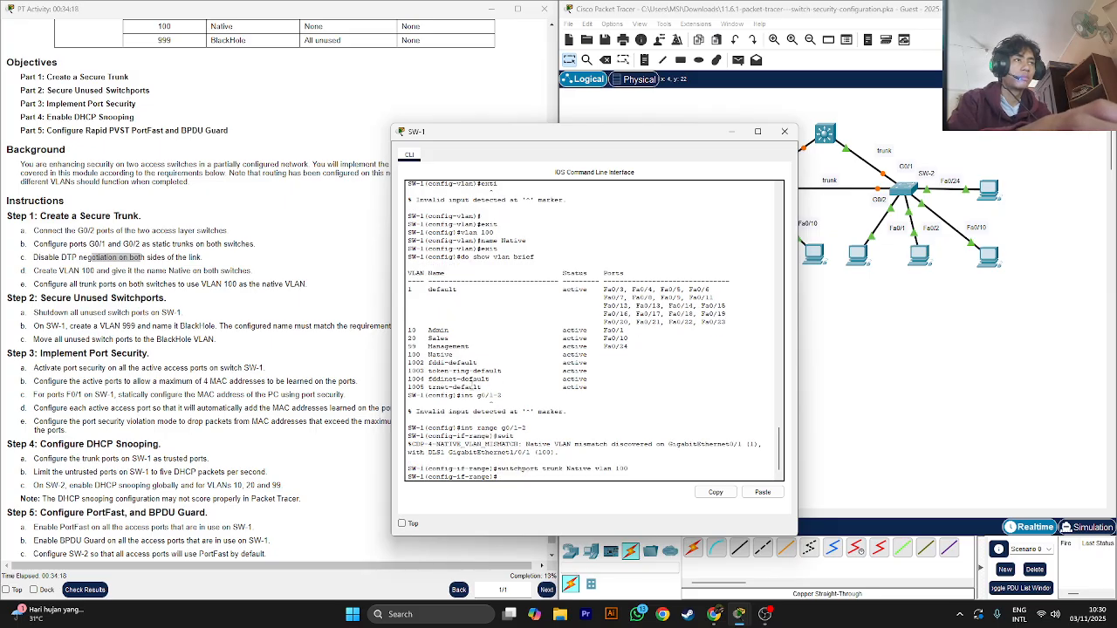
pyautogui.press('Return')
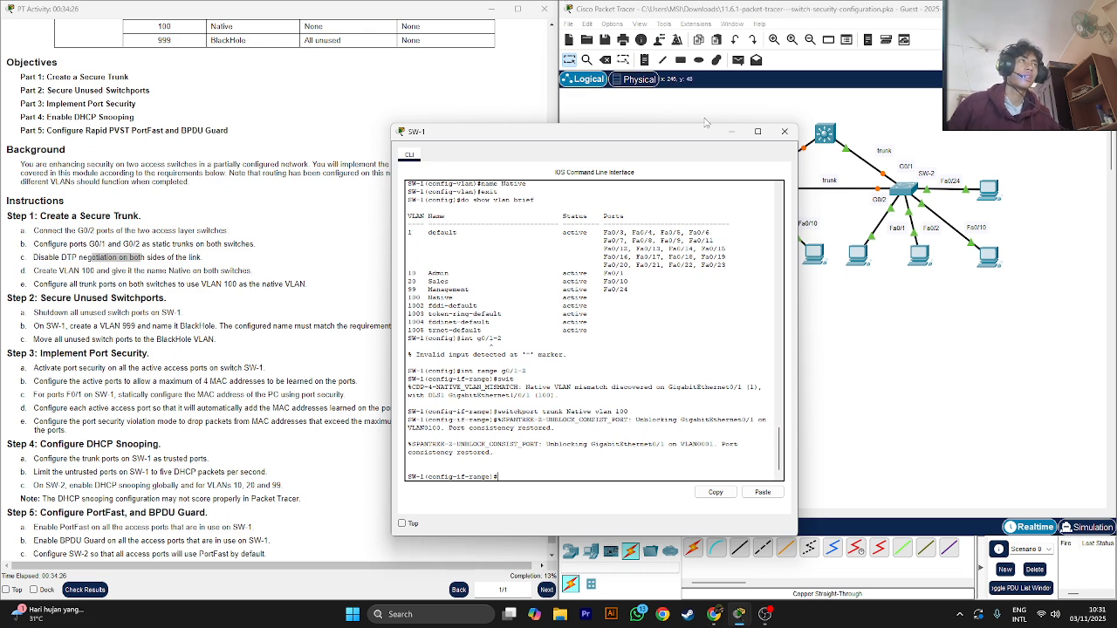
# - Open SW-2's command line, enter privileged mode with en, and enter global configuration mode with config t
pyautogui.click(732, 132)
pyautogui.click(906, 192)
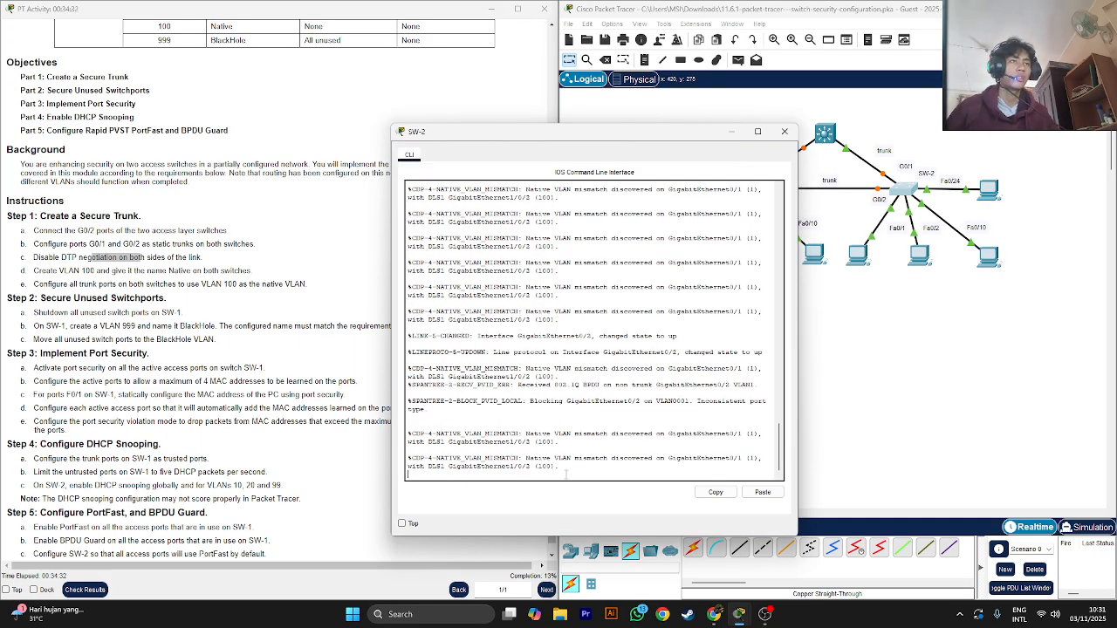
pyautogui.press('Return')
pyautogui.press('Return')
pyautogui.press('Return')
pyautogui.press('Return')
pyautogui.write('en')
pyautogui.press('Return')
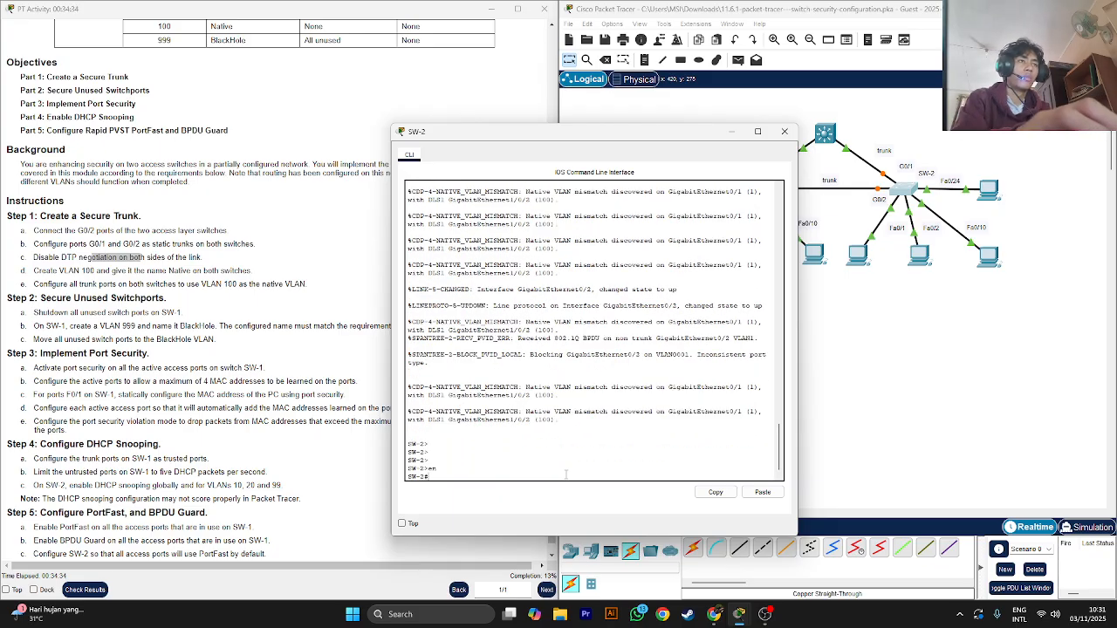
pyautogui.write('config')
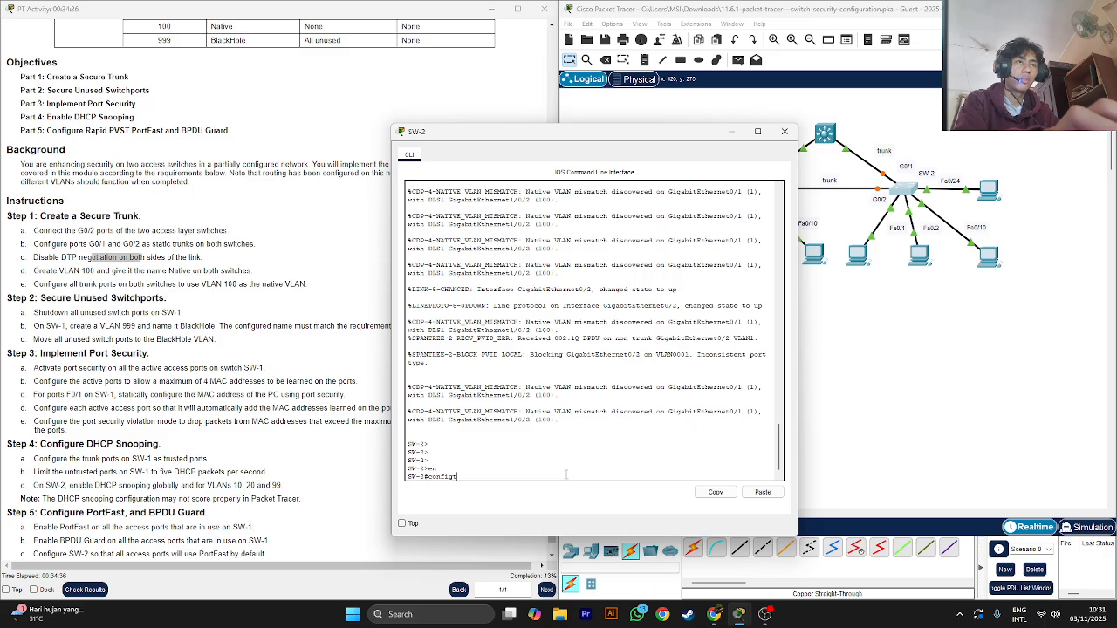
pyautogui.write(' t')
pyautogui.press('Return')
pyautogui.press('Return')
pyautogui.press('Return')
pyautogui.press('Return')
pyautogui.press('Return')
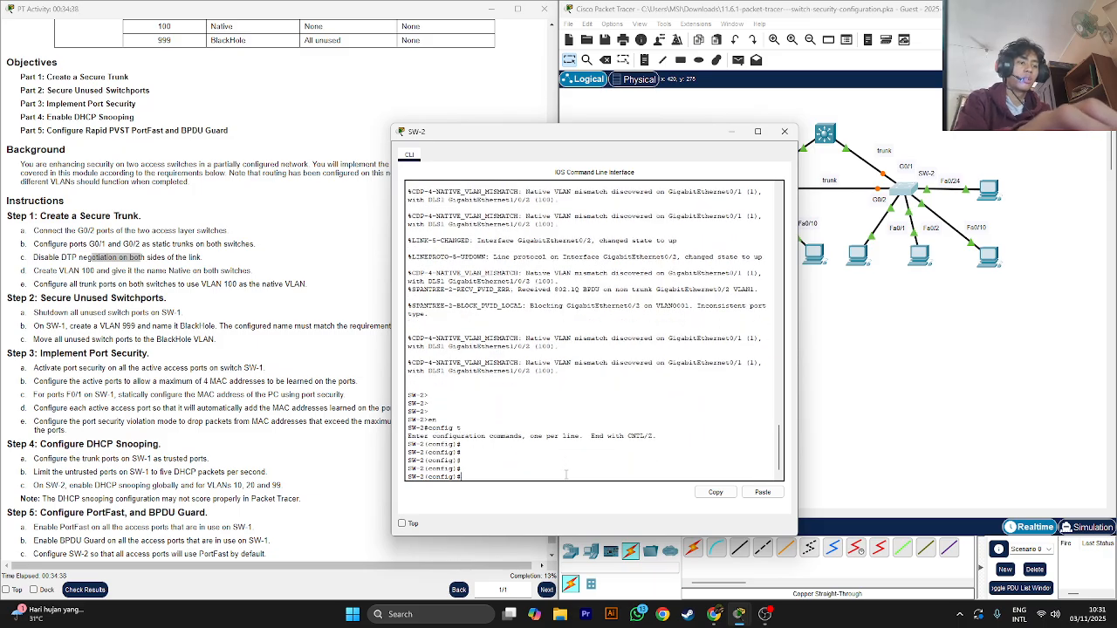
# - Enter interface range configuration mode for g0/1-2 on SW-2 with int range g0/1-2
pyautogui.write('int g0/1-')
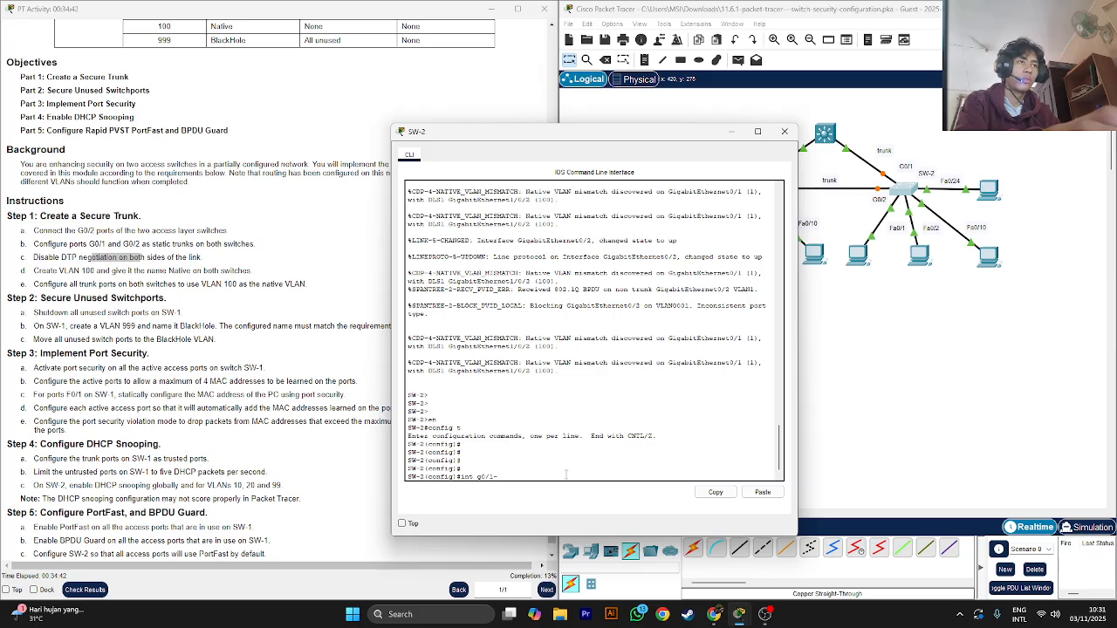
pyautogui.write('2')
pyautogui.press('Return')
pyautogui.press('Return')
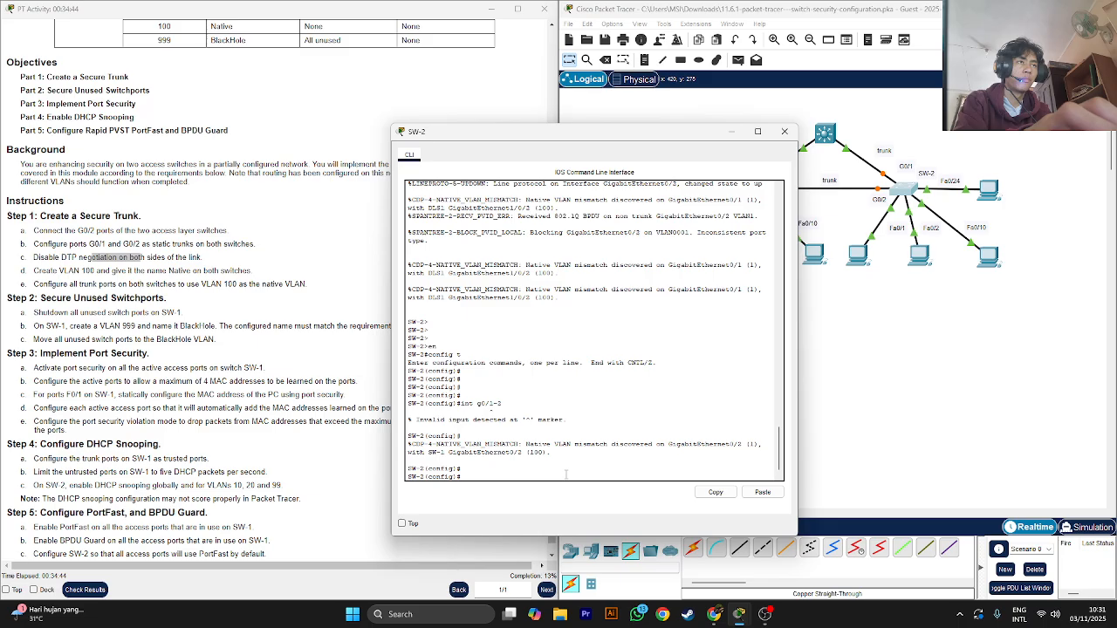
pyautogui.press('Up')
pyautogui.write('range')
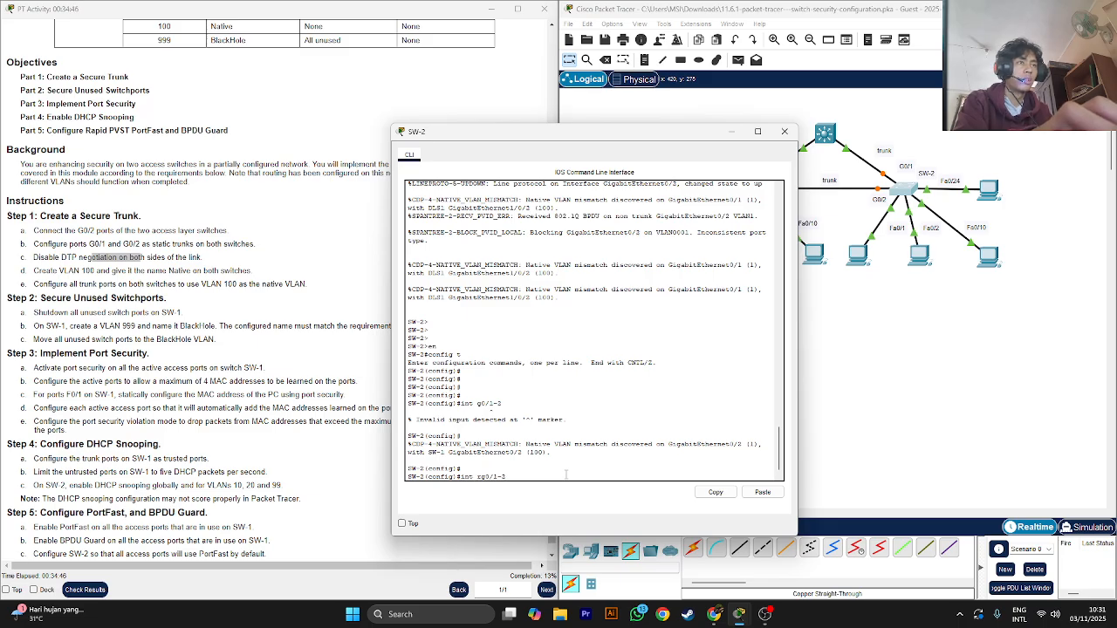
pyautogui.press('Return')
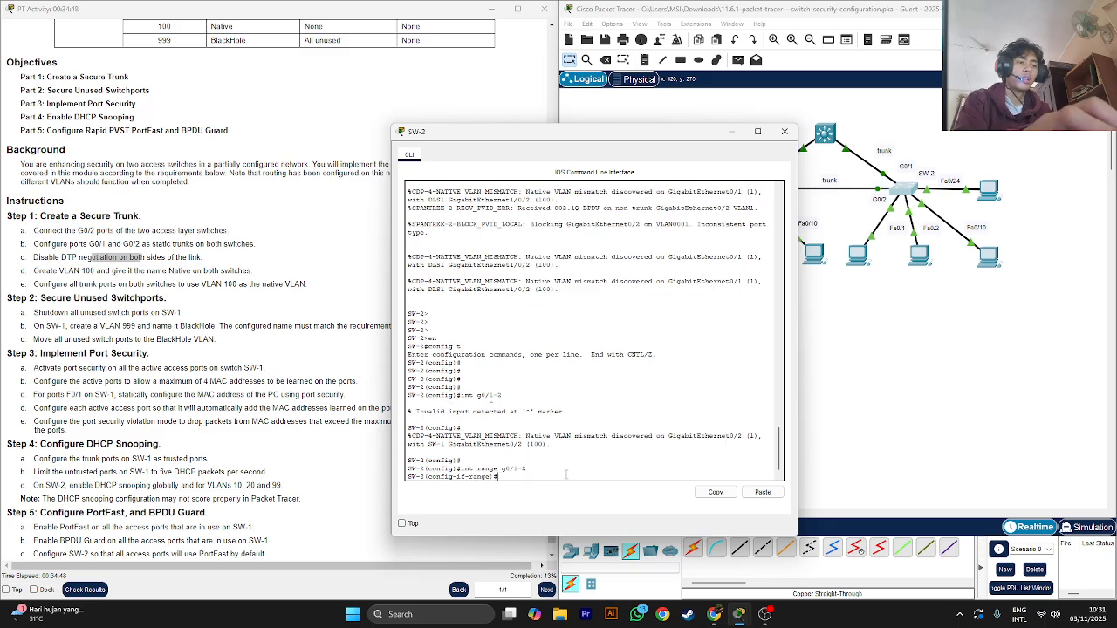
# - Configure SW-2's G0/1 and G0/2 ports as static trunks with switchport mode trunk
pyautogui.write('sw')
pyautogui.press('Tab')
pyautogui.write('mode')
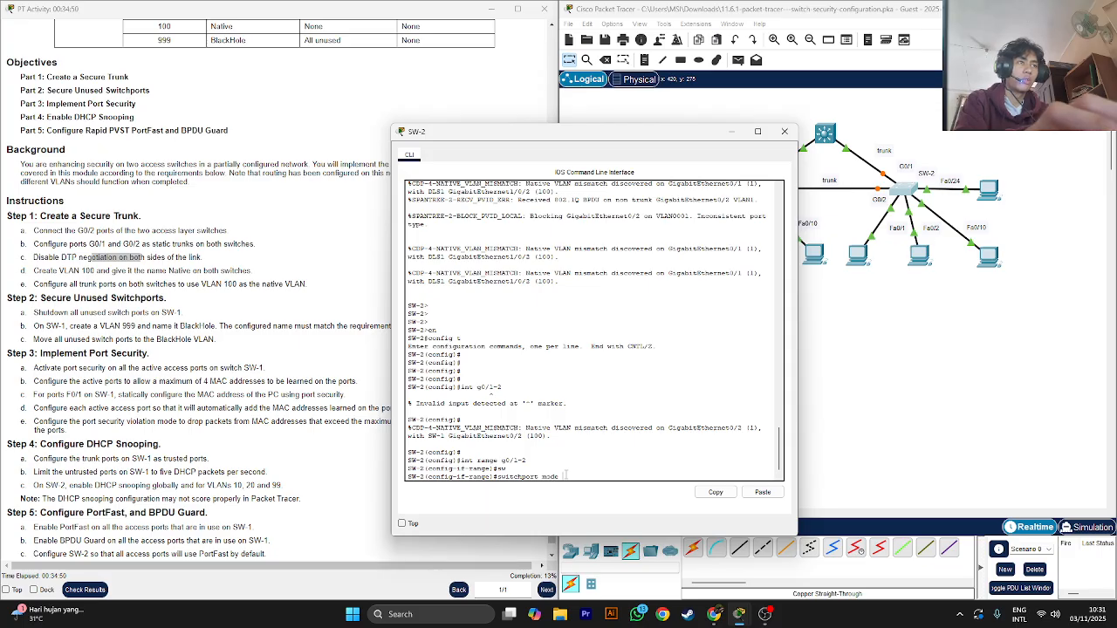
pyautogui.press('Tab')
pyautogui.write('tr')
pyautogui.press('Tab')
pyautogui.press('Return')
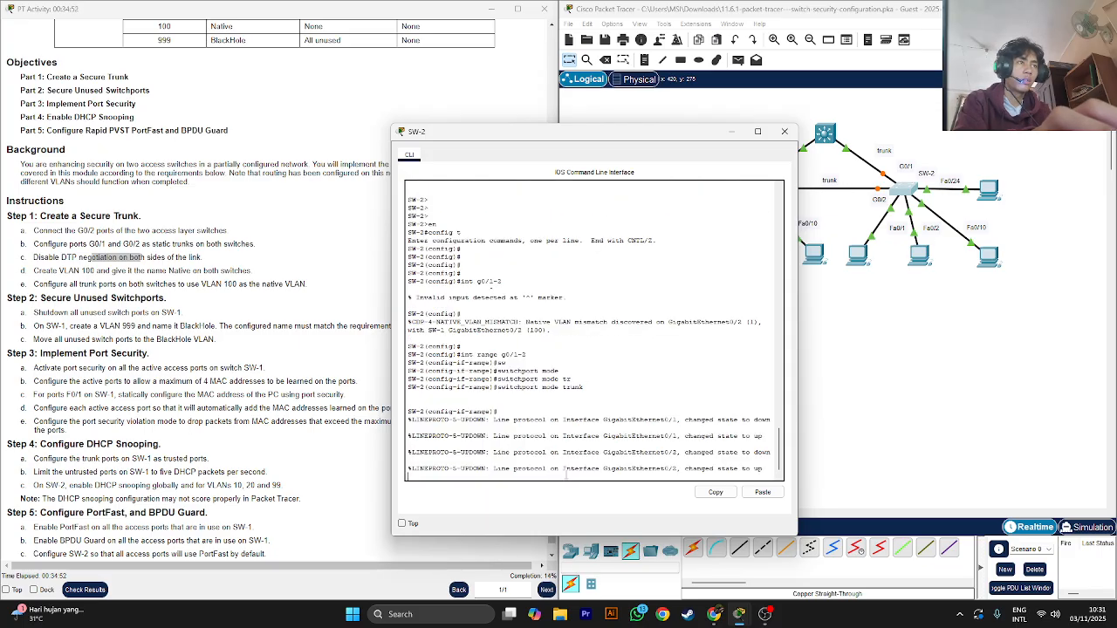
pyautogui.press('Return')
pyautogui.press('Return')
pyautogui.press('Return')
pyautogui.press('Return')
pyautogui.press('Return')
pyautogui.press('Return')
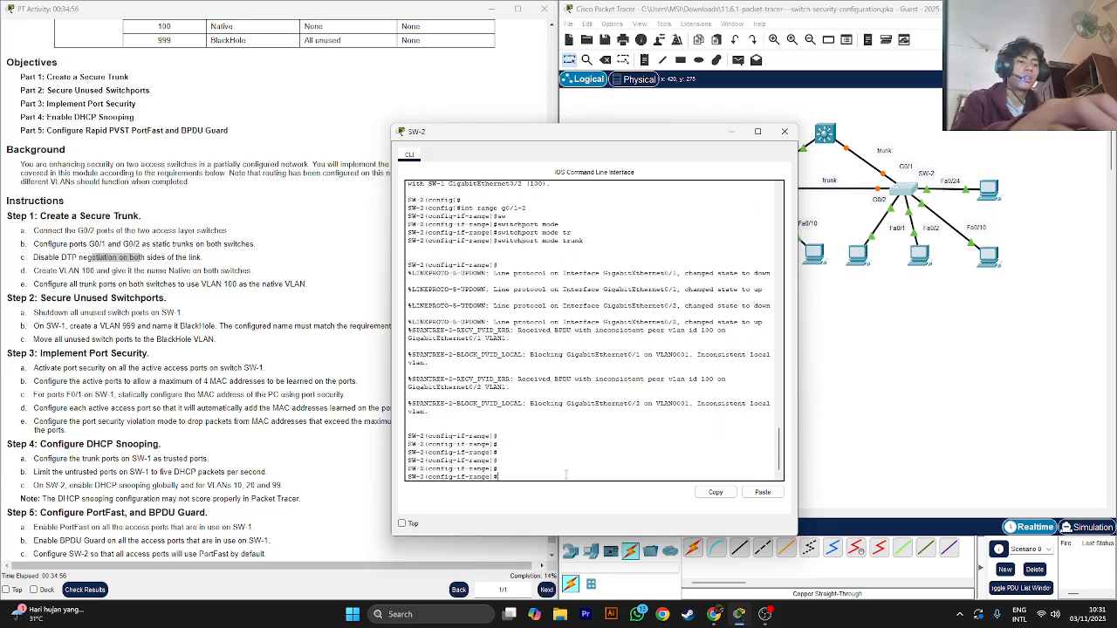
# - Disable DTP negotiation on SW-2's g0/1-2 range with switchport nonegotiate and return to global configuration mode
pyautogui.write('sw')
pyautogui.press('Tab')
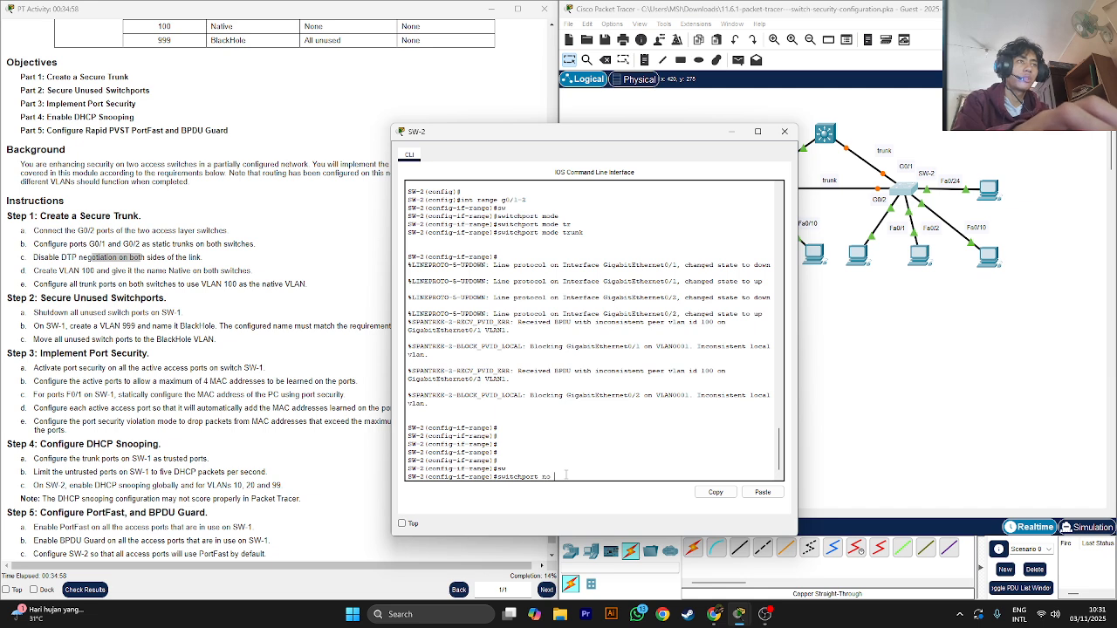
pyautogui.write('nonego')
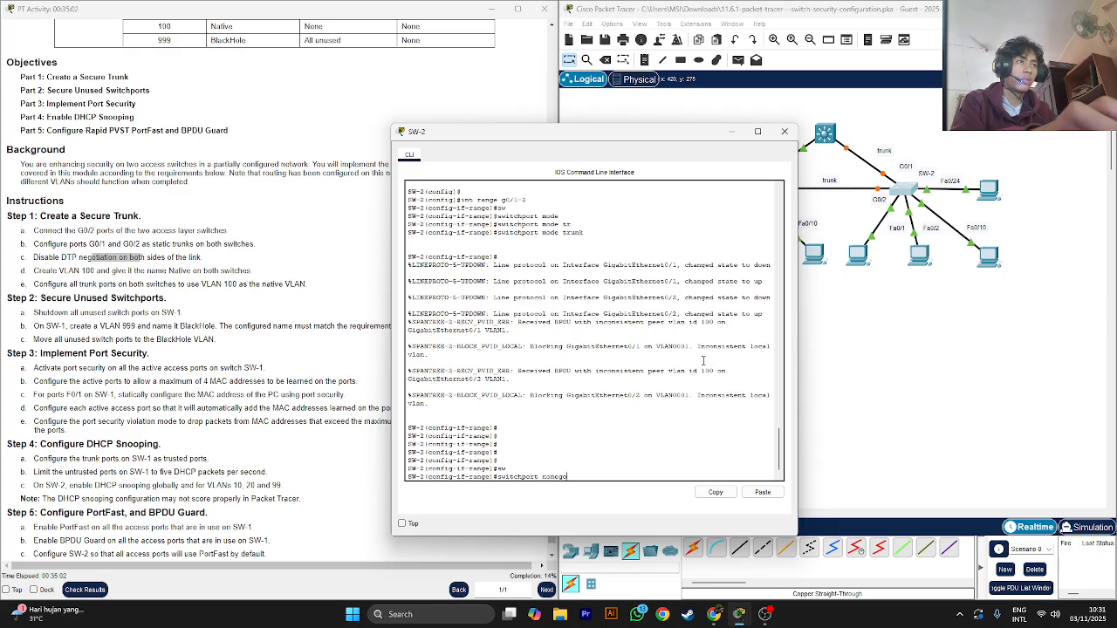
pyautogui.write('ittiate')
pyautogui.press('Return')
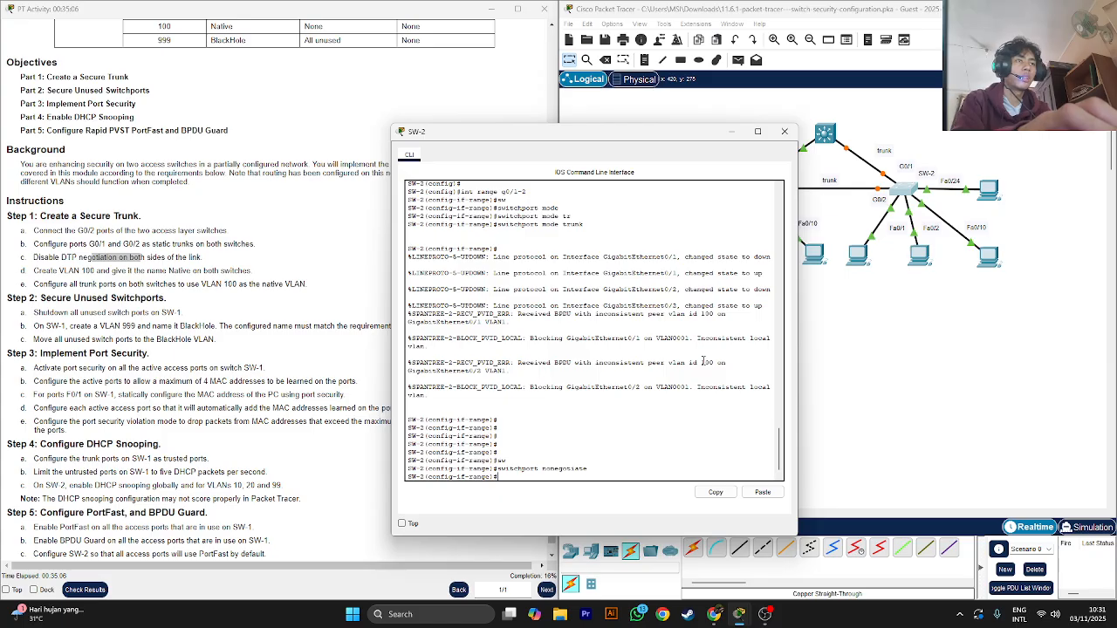
pyautogui.write('exit')
pyautogui.press('Return')
pyautogui.press('Return')
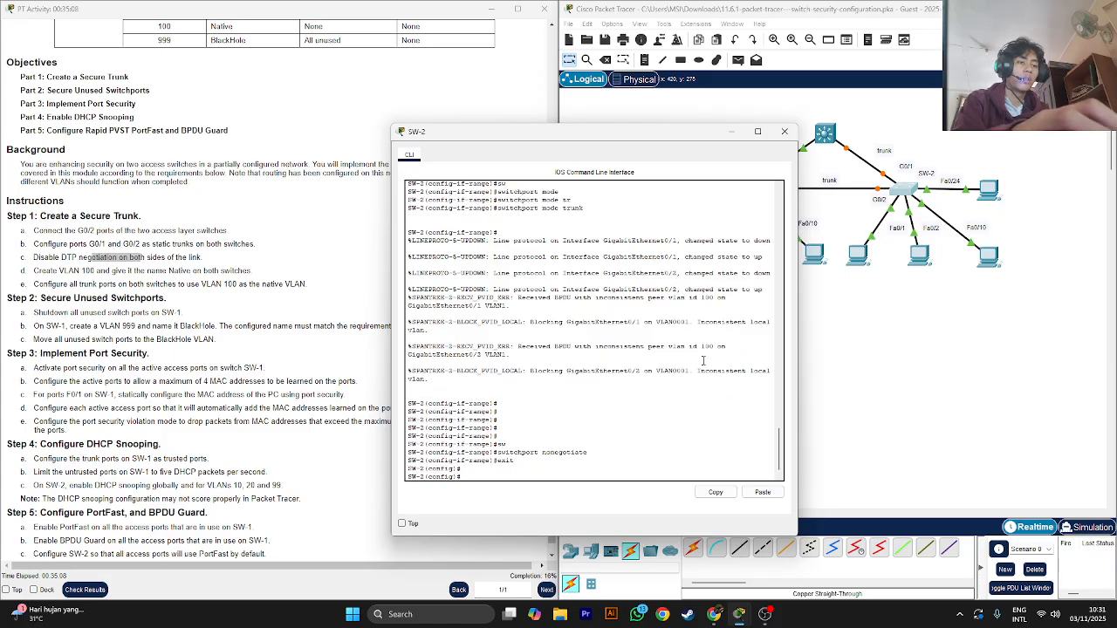
# - Create VLAN 100 on SW-2, name it Native, and return to global configuration mode
pyautogui.write('vlan 100')
pyautogui.press('Return')
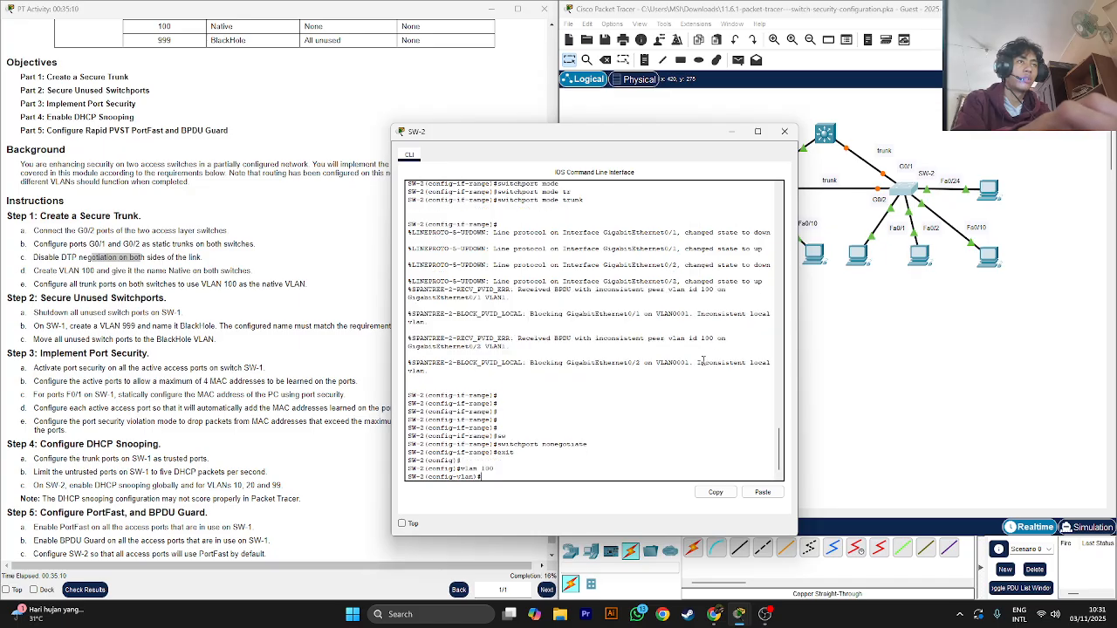
pyautogui.write('name')
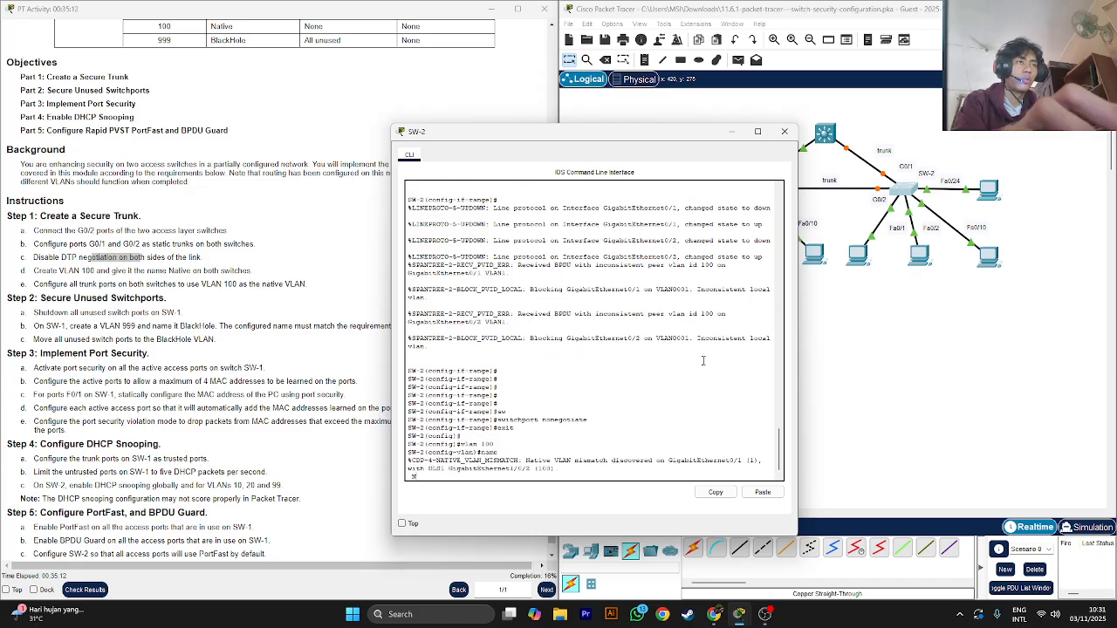
pyautogui.write(' N')
pyautogui.press('BackSpace')
pyautogui.press('BackSpace')
pyautogui.press('BackSpace')
pyautogui.press('Return')
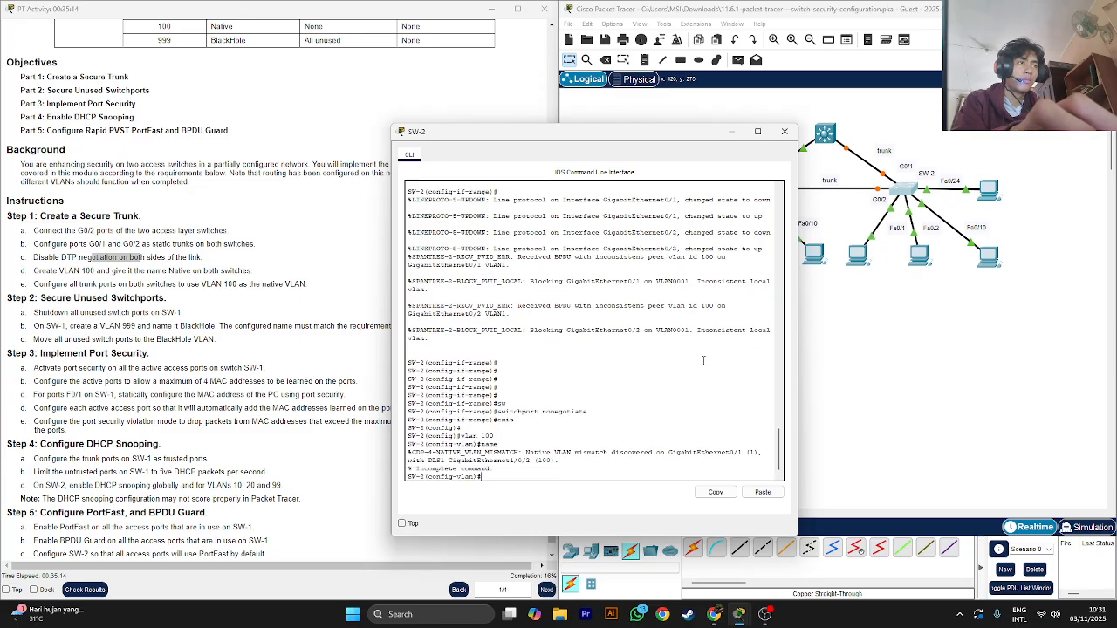
pyautogui.press('Return')
pyautogui.write('NAM')
pyautogui.press('BackSpace')
pyautogui.press('BackSpace')
pyautogui.press('BackSpace')
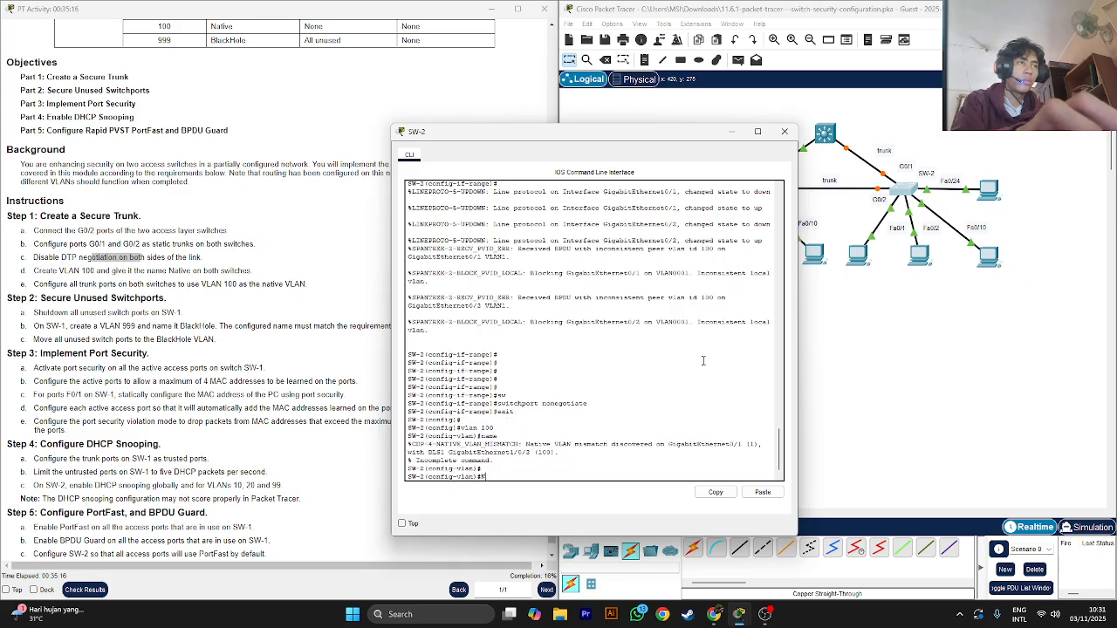
pyautogui.write('name Na')
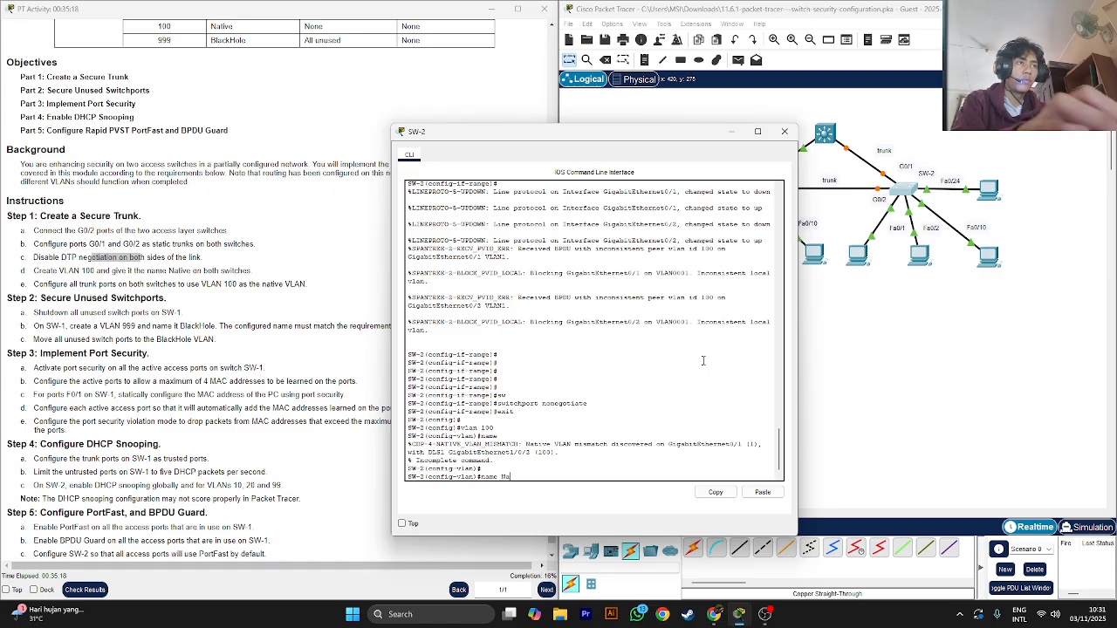
pyautogui.write('tive')
pyautogui.press('Return')
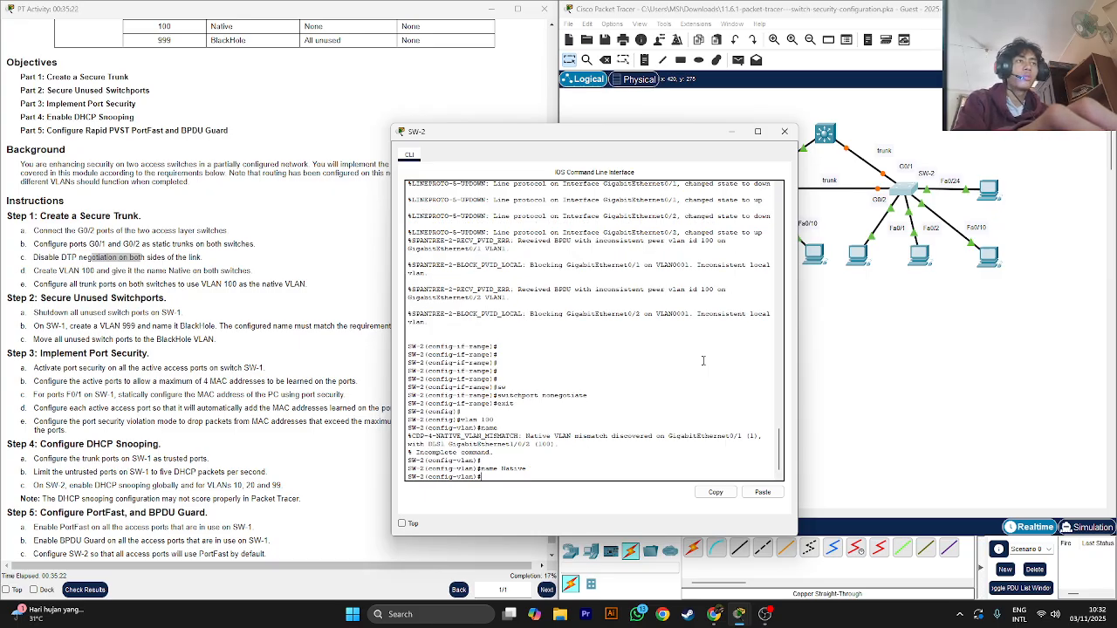
pyautogui.write('exit')
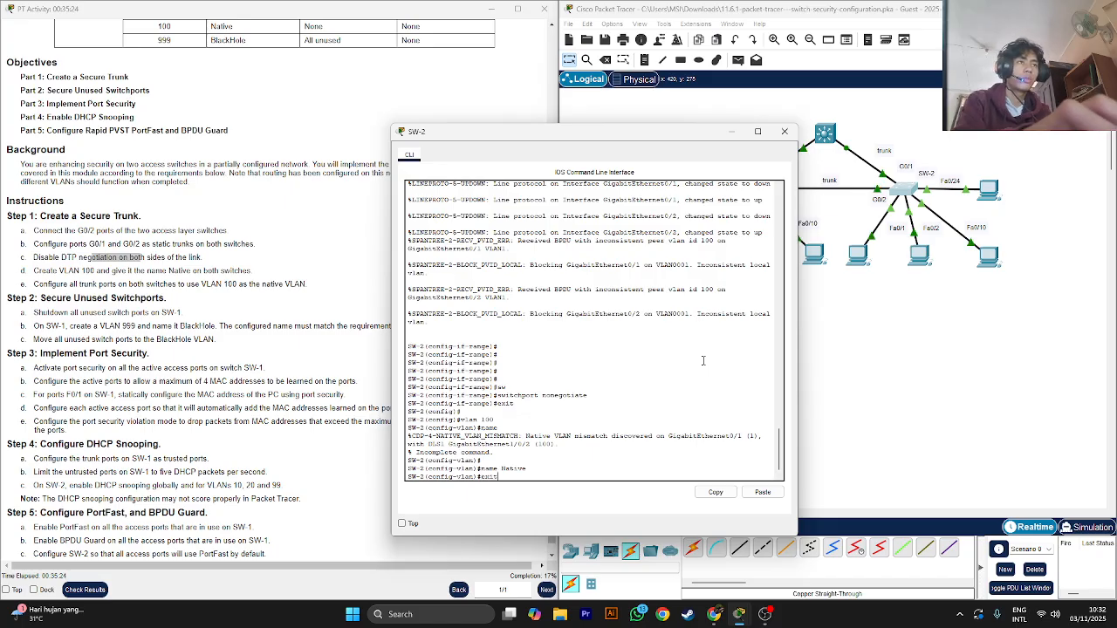
pyautogui.press('Return')
pyautogui.press('Return')
pyautogui.press('Return')
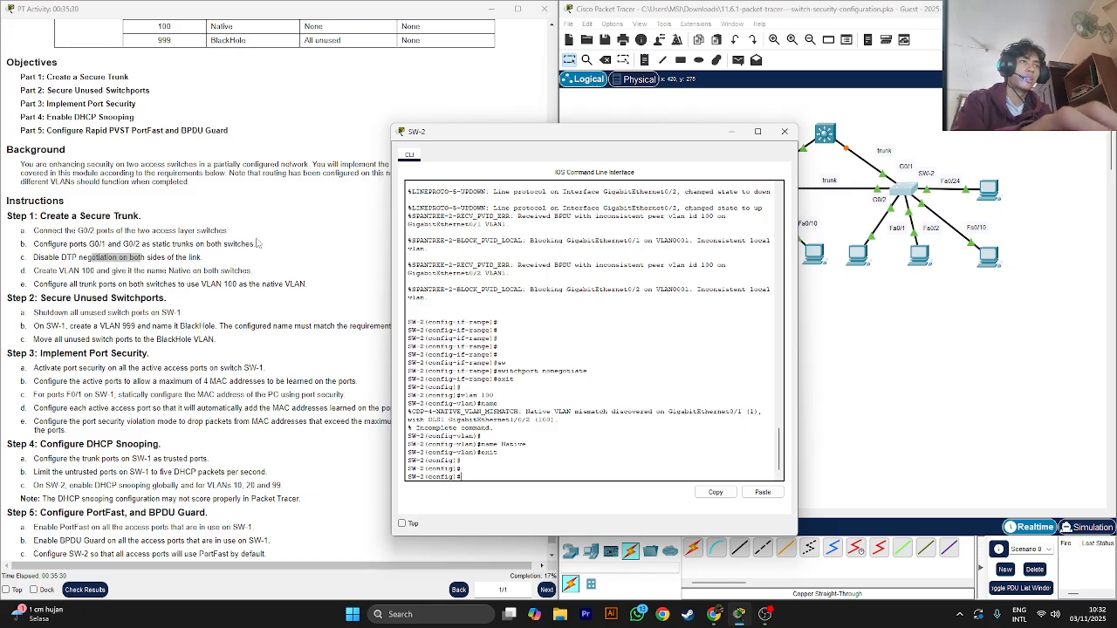
# - Set VLAN 100 as the native VLAN on SW-2's interface range g0/1-2 with switchport trunk native vlan 100, then exit to global configuration
pyautogui.write('in')
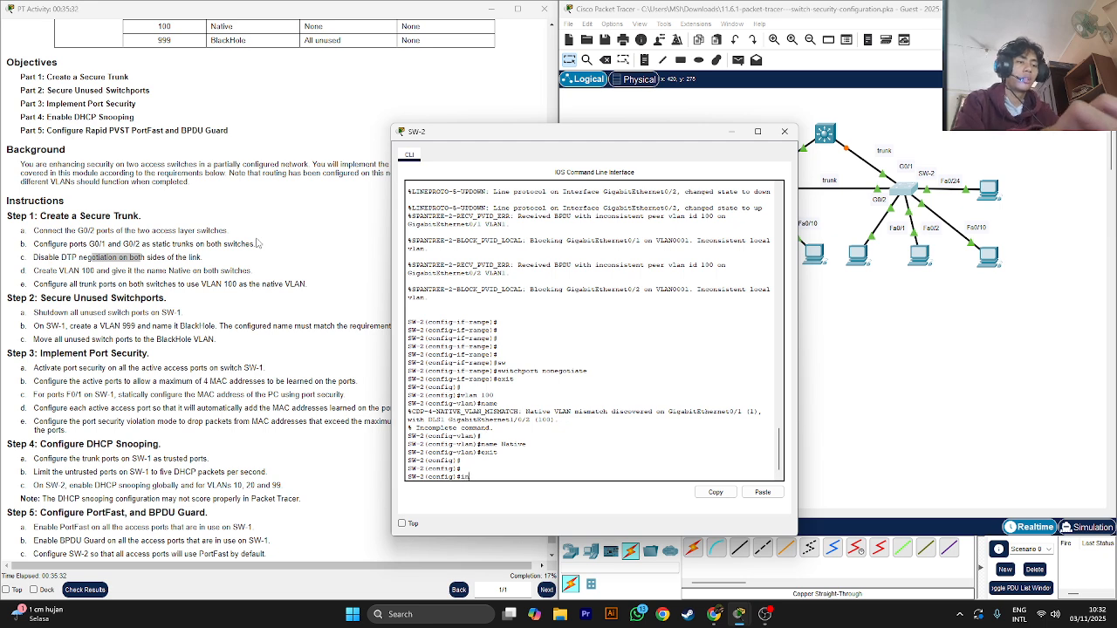
pyautogui.write('t range g0')
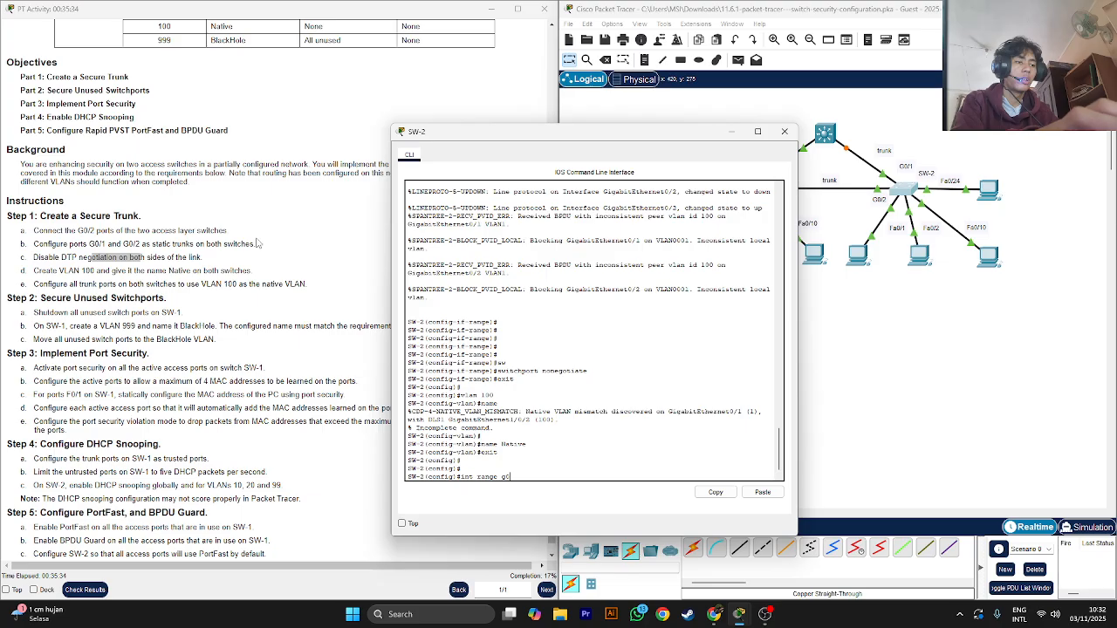
pyautogui.write('/1-3')
pyautogui.press('Return')
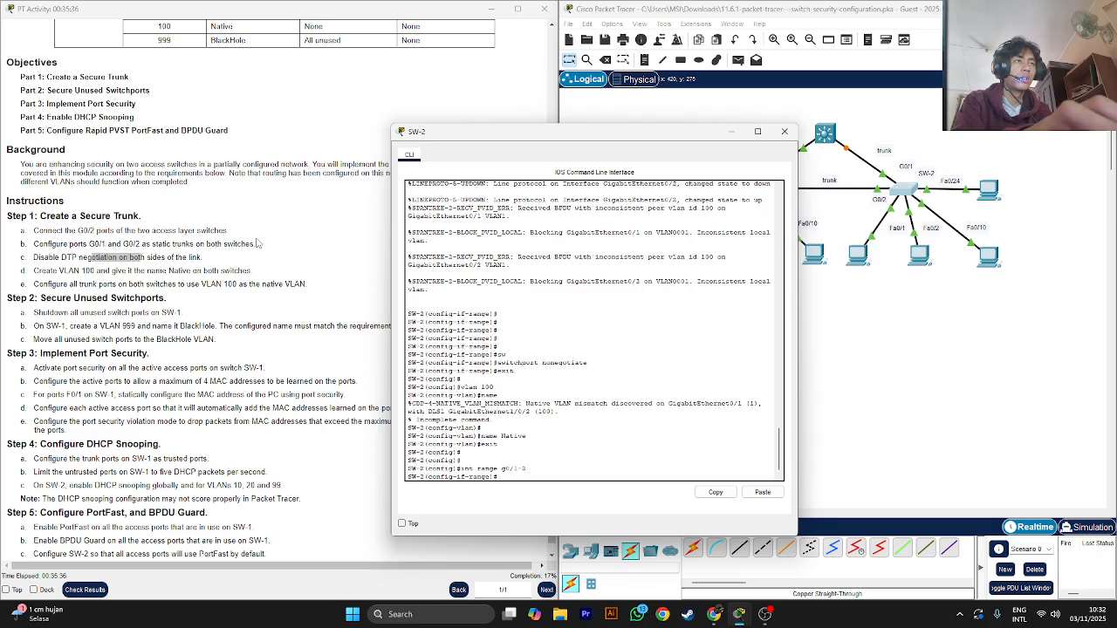
pyautogui.write('sw')
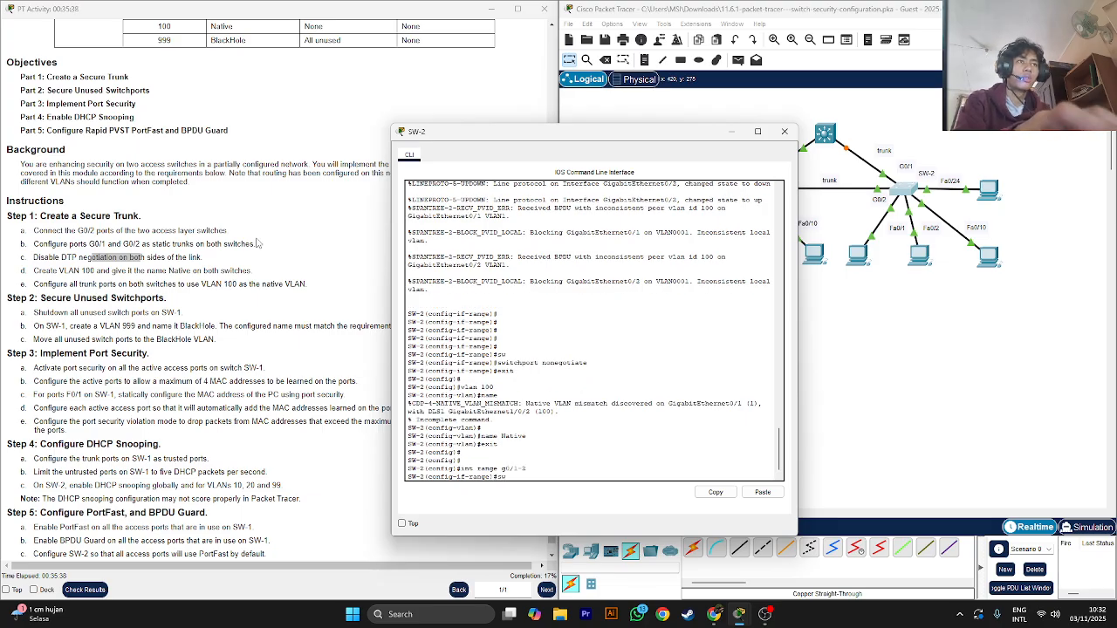
pyautogui.press('Tab')
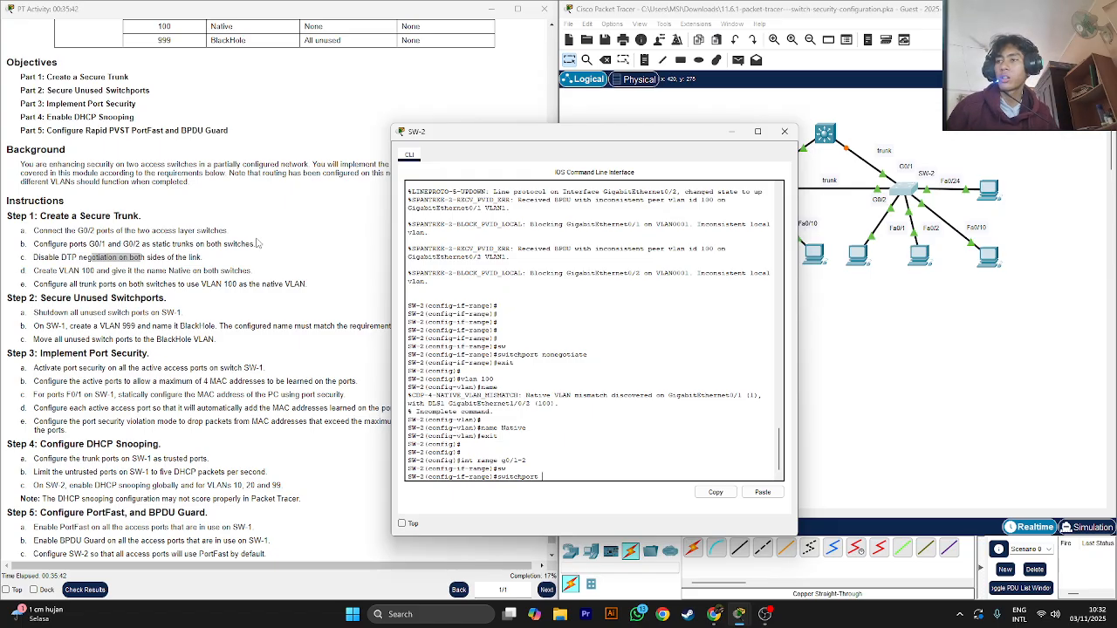
pyautogui.write('trunk')
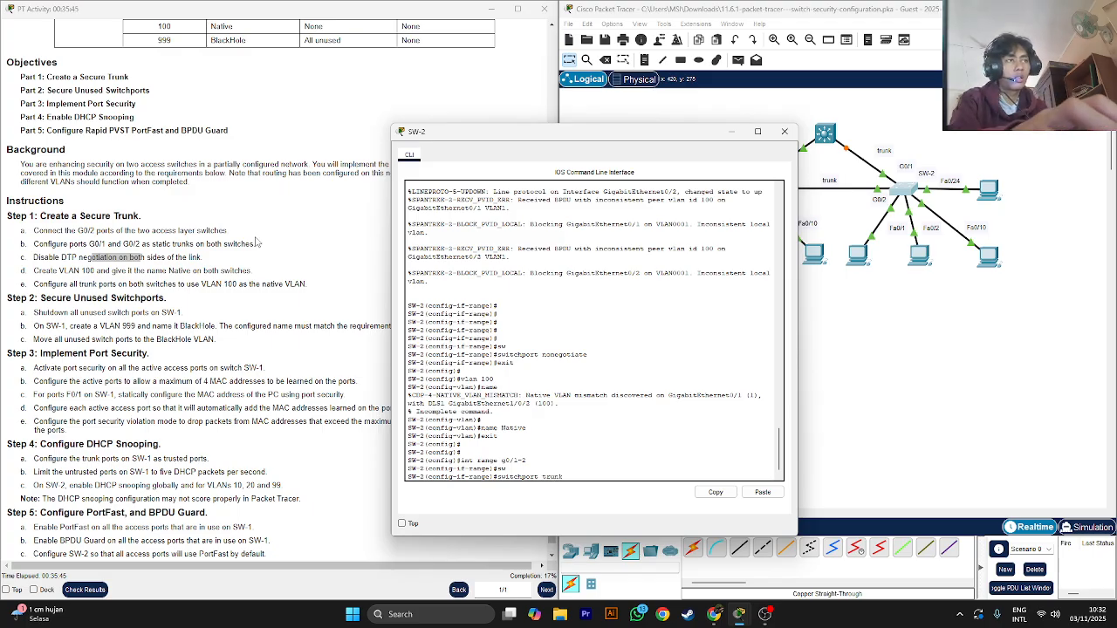
pyautogui.press('Return')
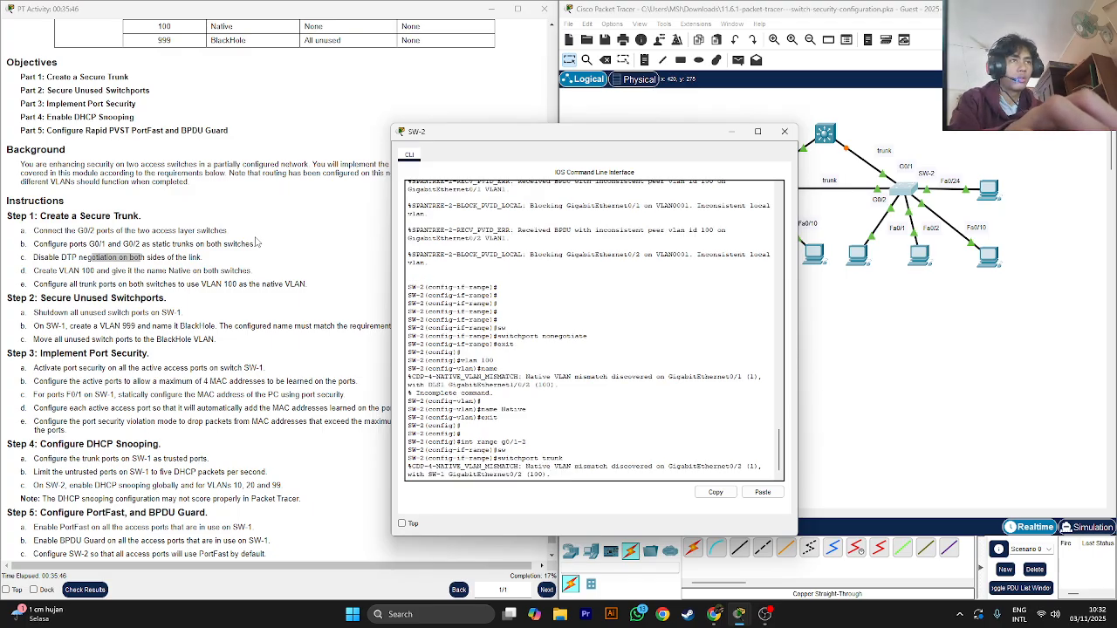
pyautogui.press('Return')
pyautogui.press('Up')
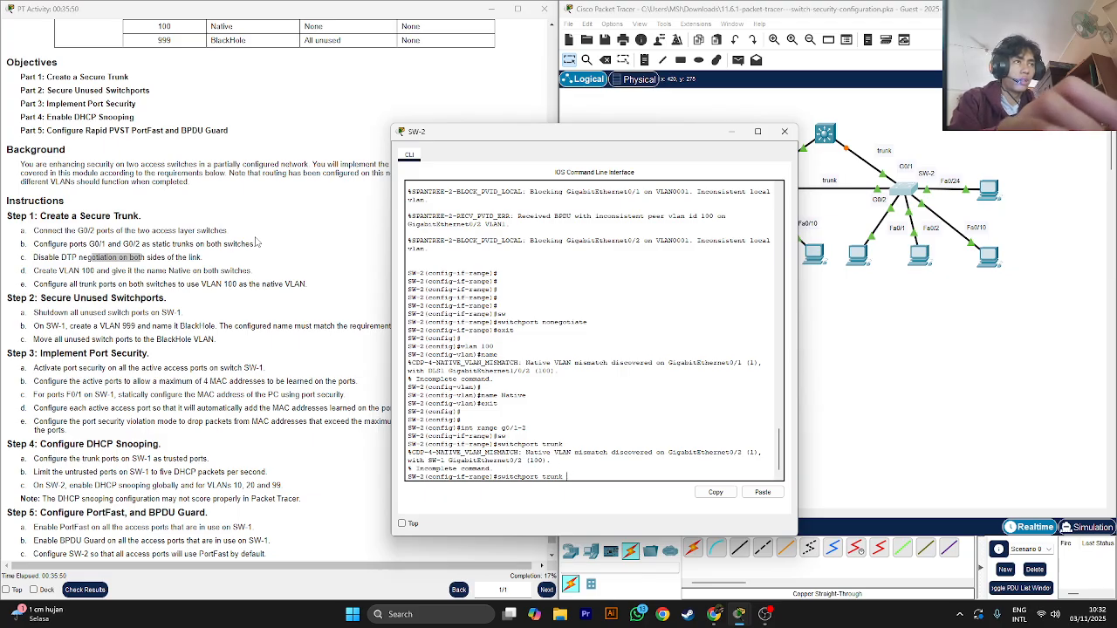
pyautogui.write('nativ')
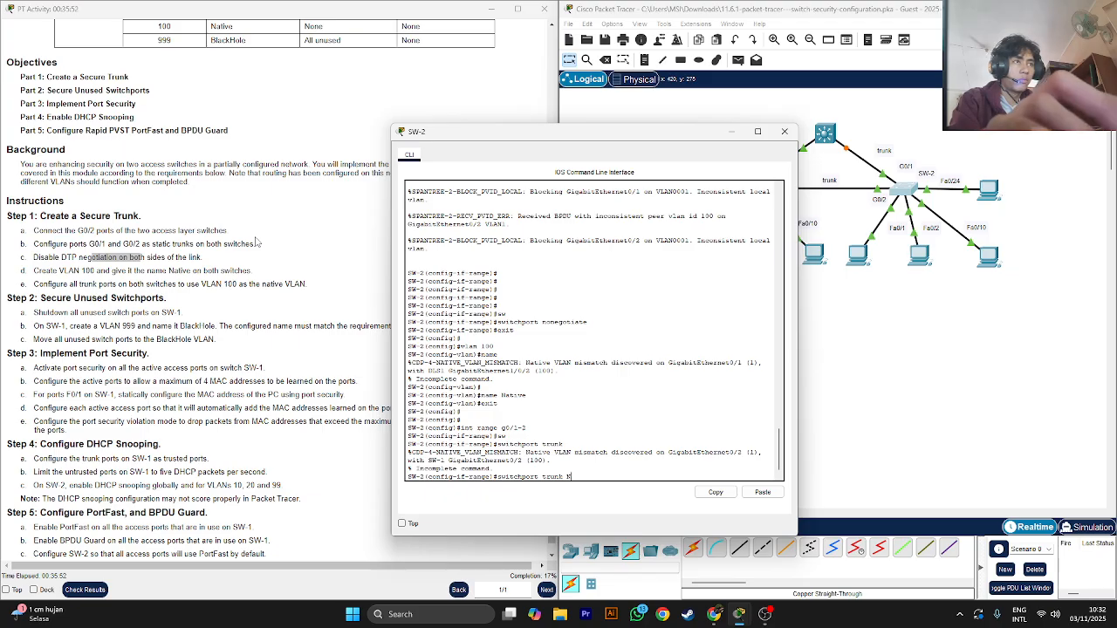
pyautogui.write('e ')
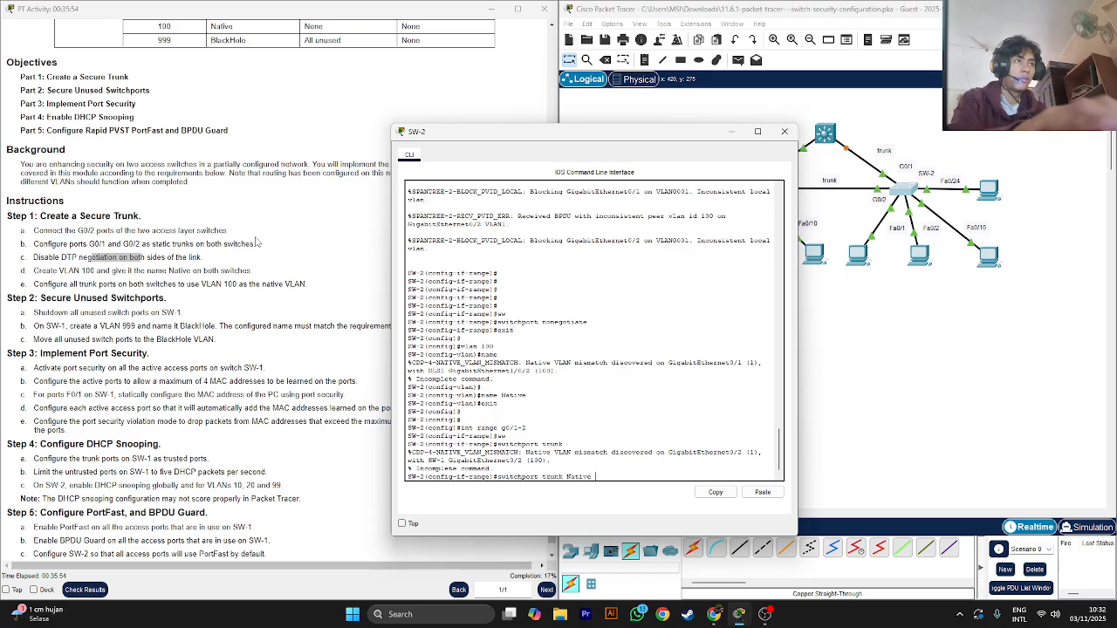
pyautogui.write('vlan 100')
pyautogui.press('Return')
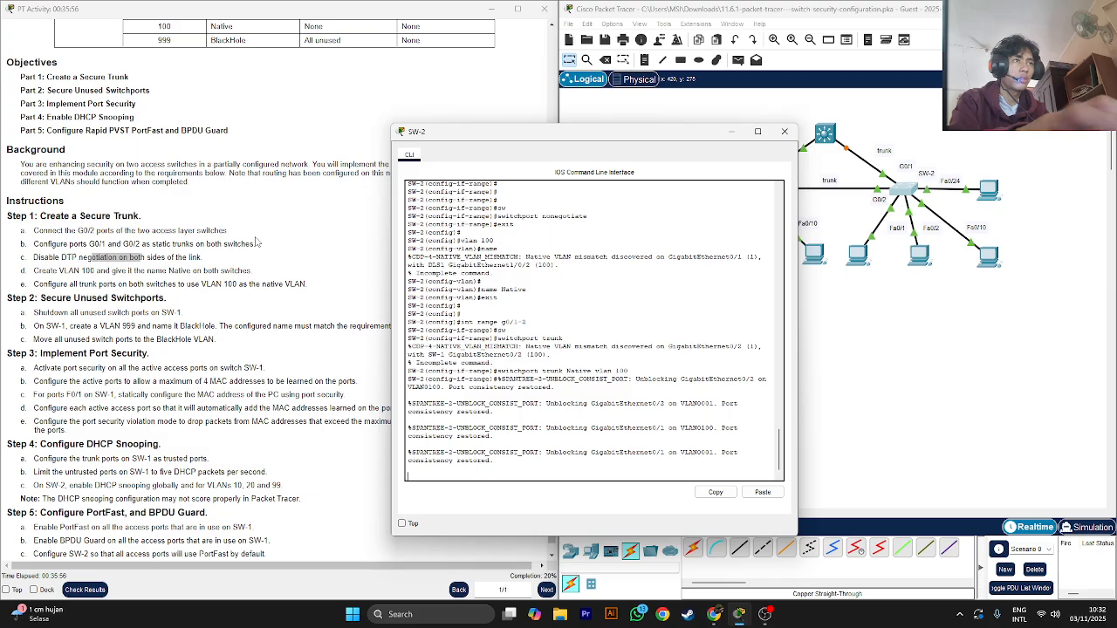
pyautogui.press('Return')
pyautogui.press('Return')
pyautogui.press('Return')
pyautogui.write('exit')
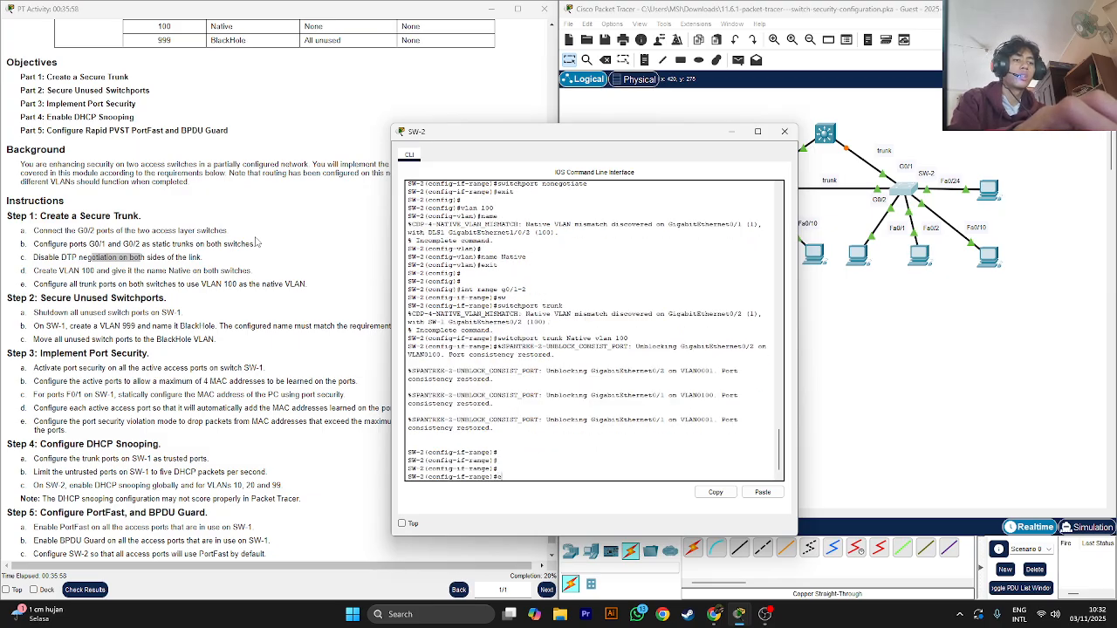
pyautogui.press('Return')
pyautogui.press('Return')
pyautogui.press('Return')
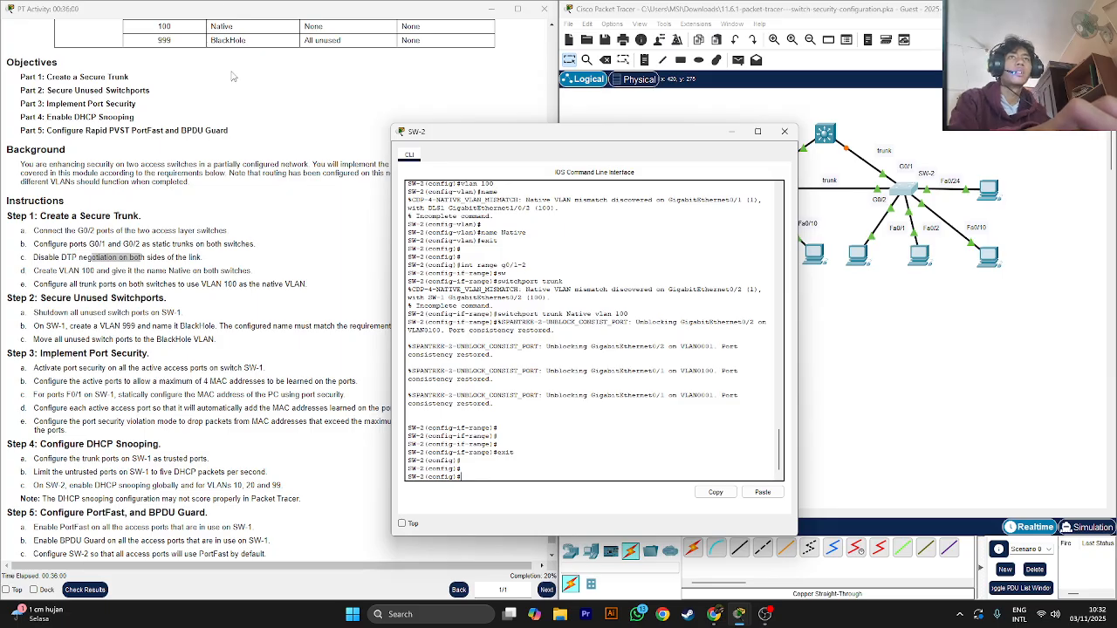
# - Minimize SW-2's command line window and read the Step 2 instructions about unused switch ports and the BlackHole VLAN 999
pyautogui.click(729, 133)
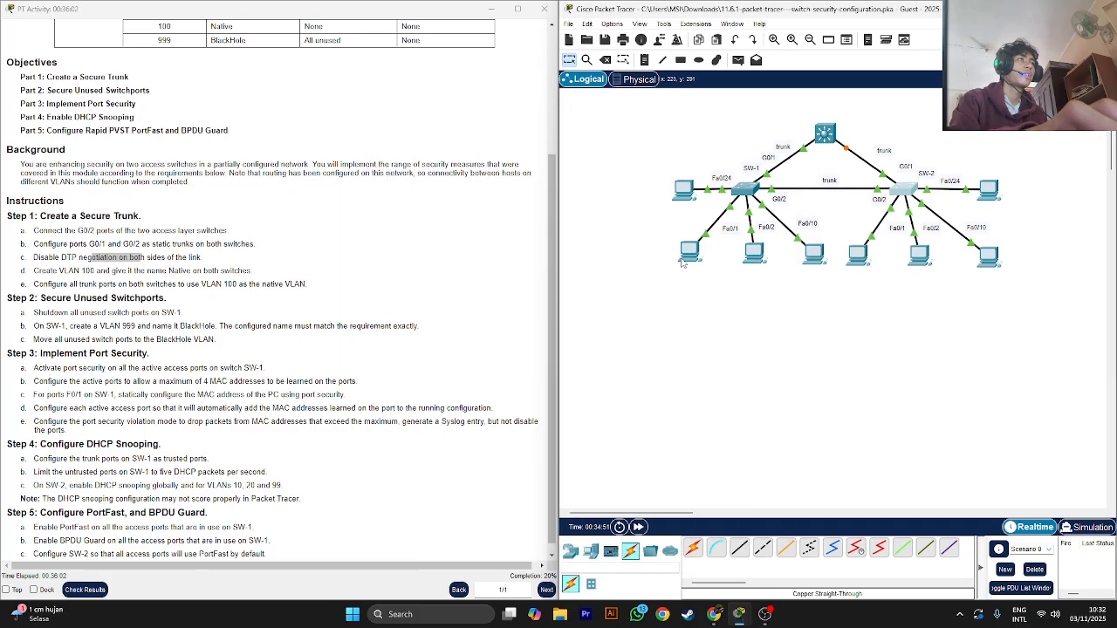
pyautogui.scroll(-1, 321, 302)
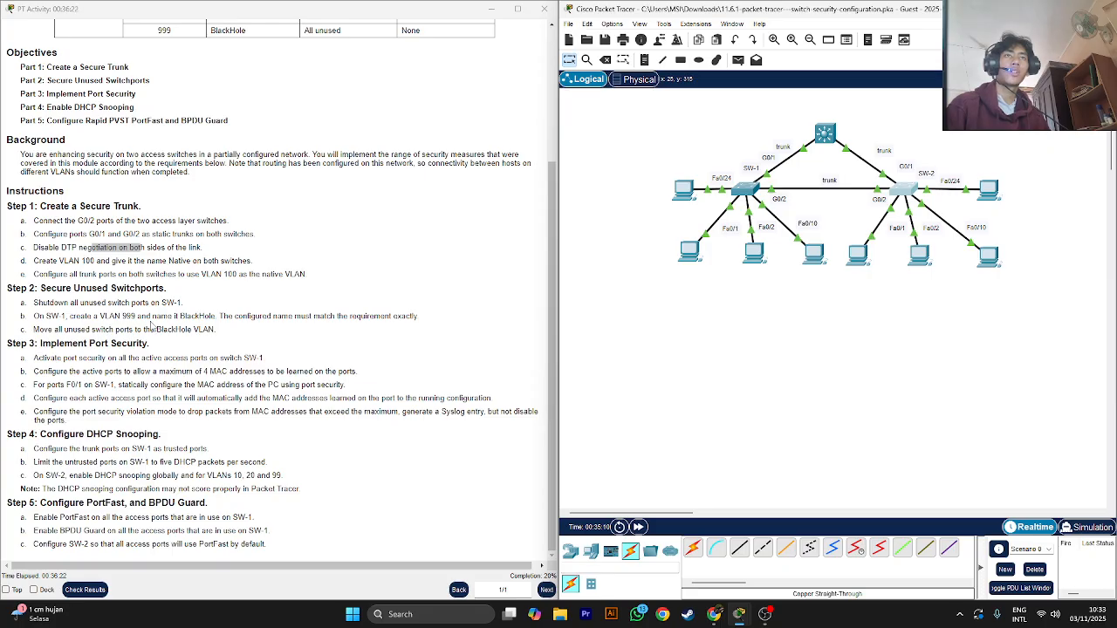
pyautogui.moveTo(228, 316); pyautogui.dragTo(292, 316)
pyautogui.click(425, 350)
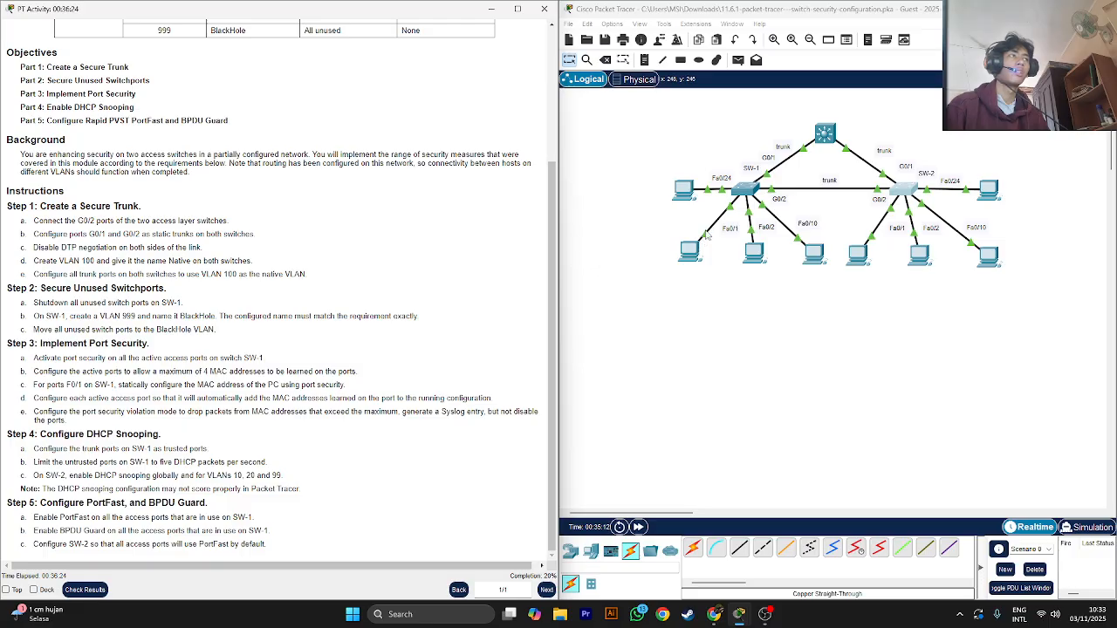
# - Open SW-1's command line and leave interface range configuration to return to global configuration mode
pyautogui.click(752, 198)
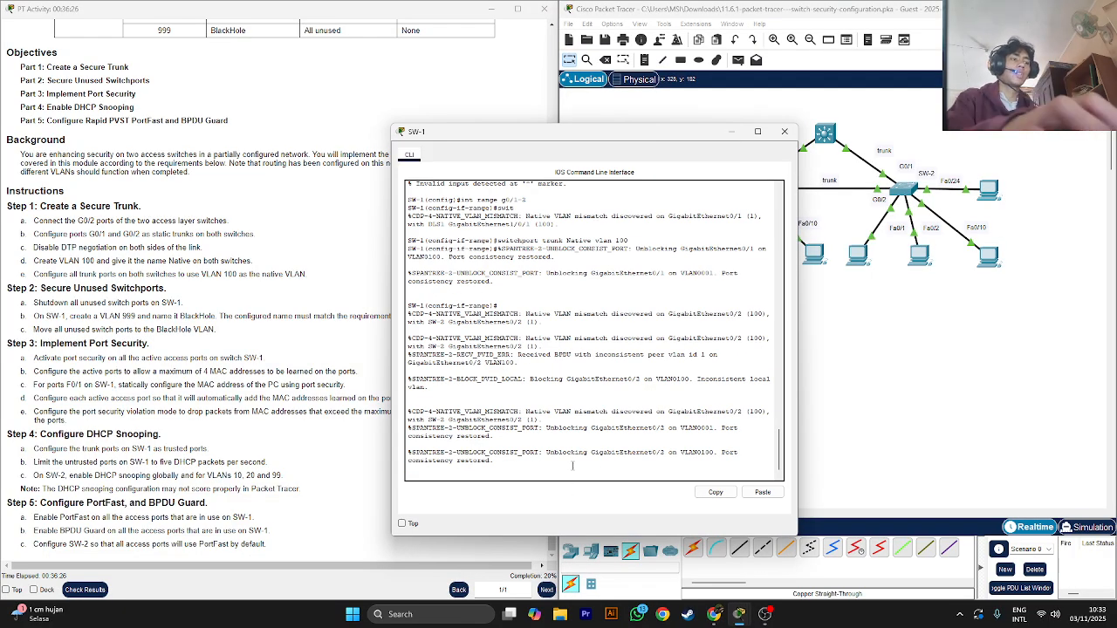
pyautogui.press('Return')
pyautogui.press('Return')
pyautogui.press('Return')
pyautogui.press('Return')
pyautogui.press('Return')
pyautogui.write('exit')
pyautogui.press('Return')
pyautogui.press('Return')
pyautogui.press('Return')
pyautogui.press('Return')
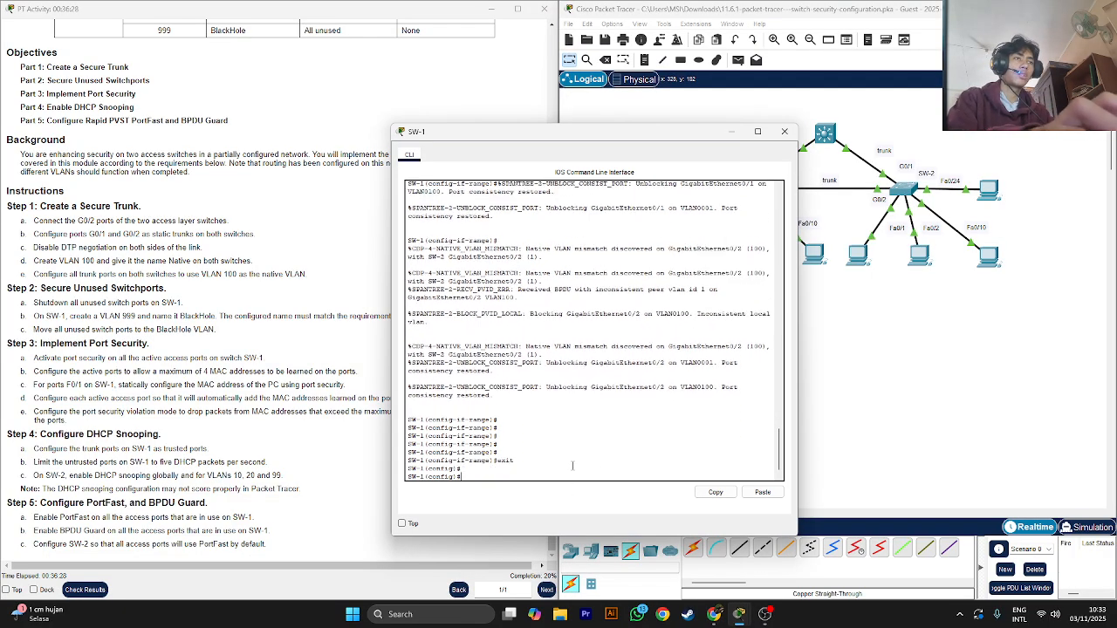
# - List SW-1's interfaces with do show ip int brief and examine which FastEthernet ports are unused
pyautogui.write('d')
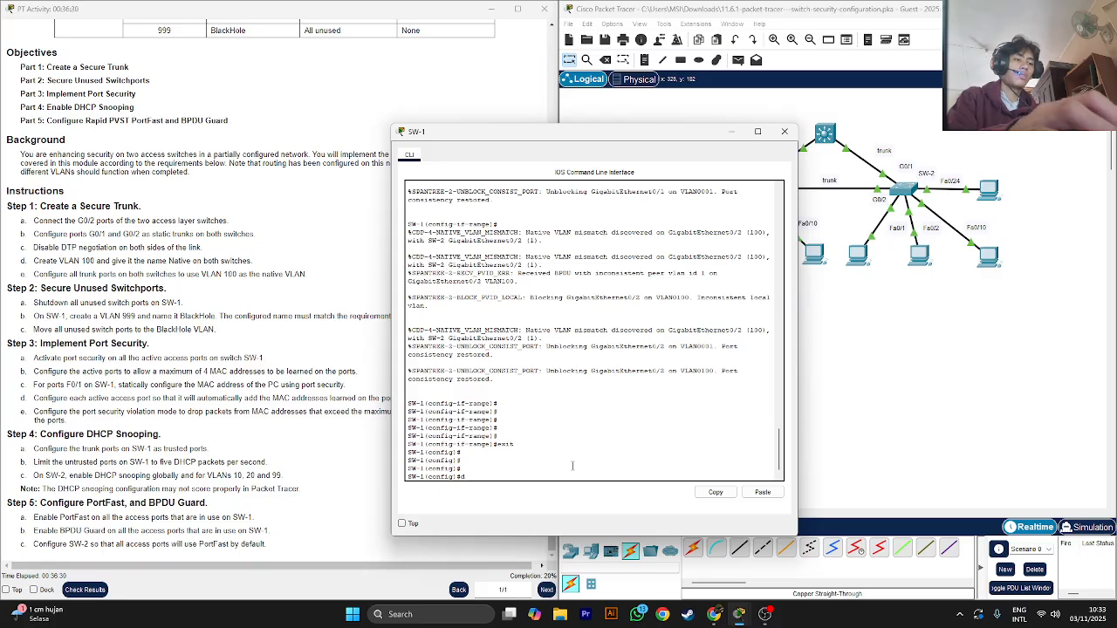
pyautogui.write('o show ip int brief')
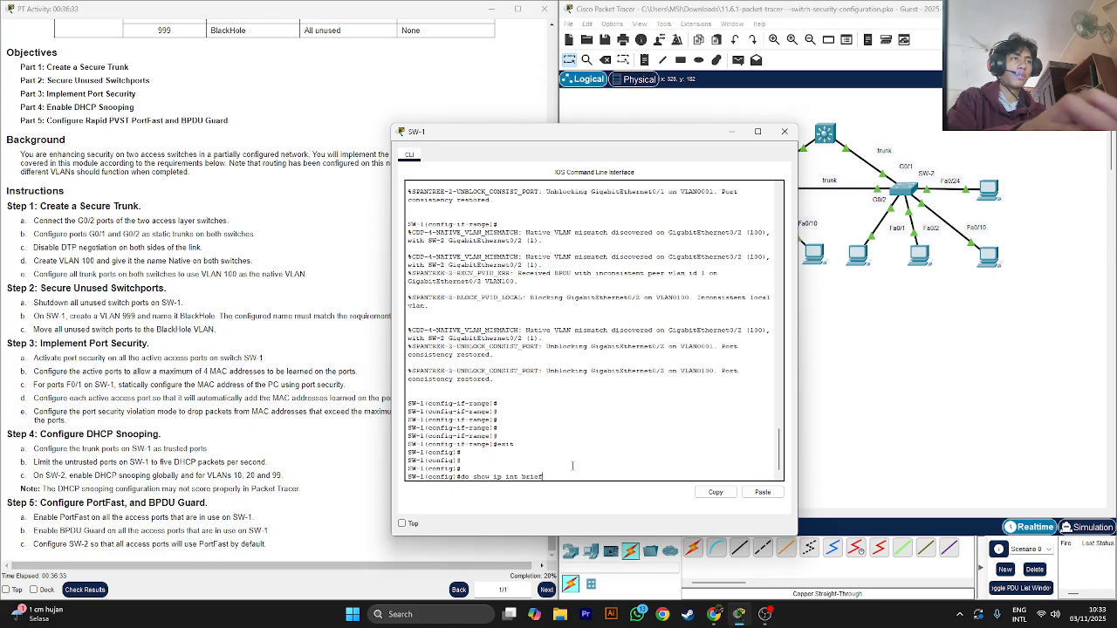
pyautogui.press('Return')
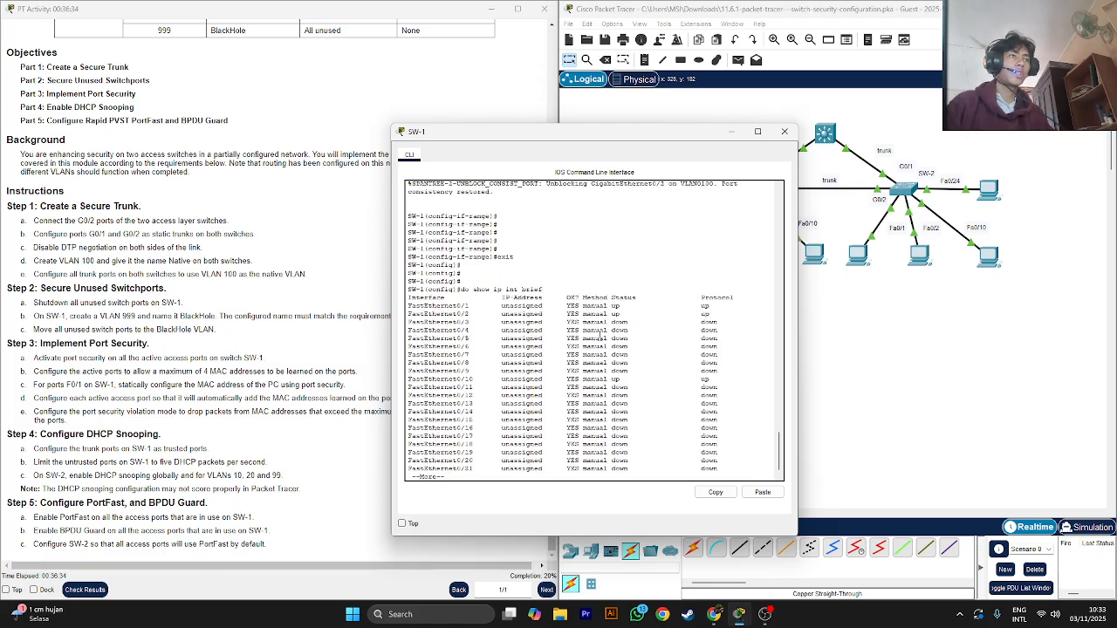
pyautogui.press('space')
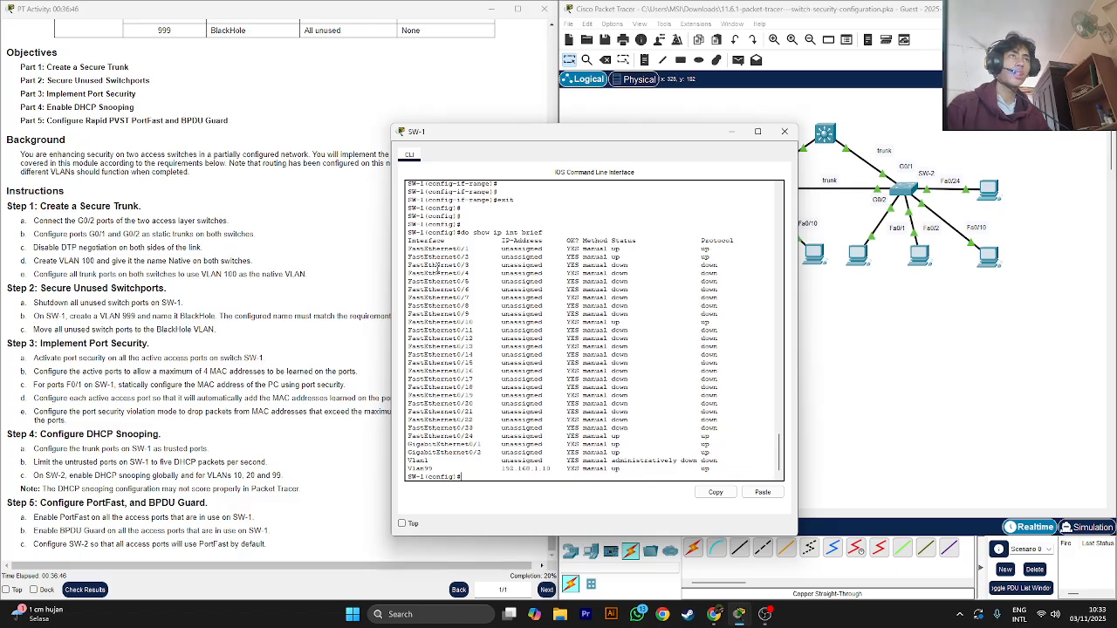
pyautogui.moveTo(441, 265); pyautogui.dragTo(444, 266)
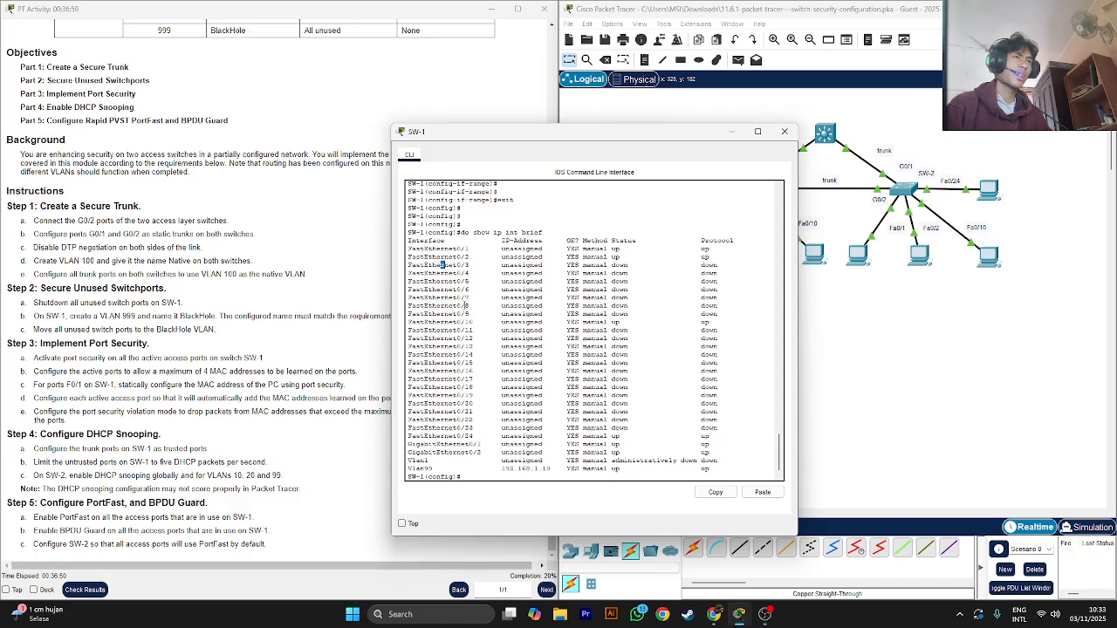
pyautogui.click(588, 315)
pyautogui.moveTo(547, 315); pyautogui.dragTo(466, 314)
pyautogui.click(466, 314)
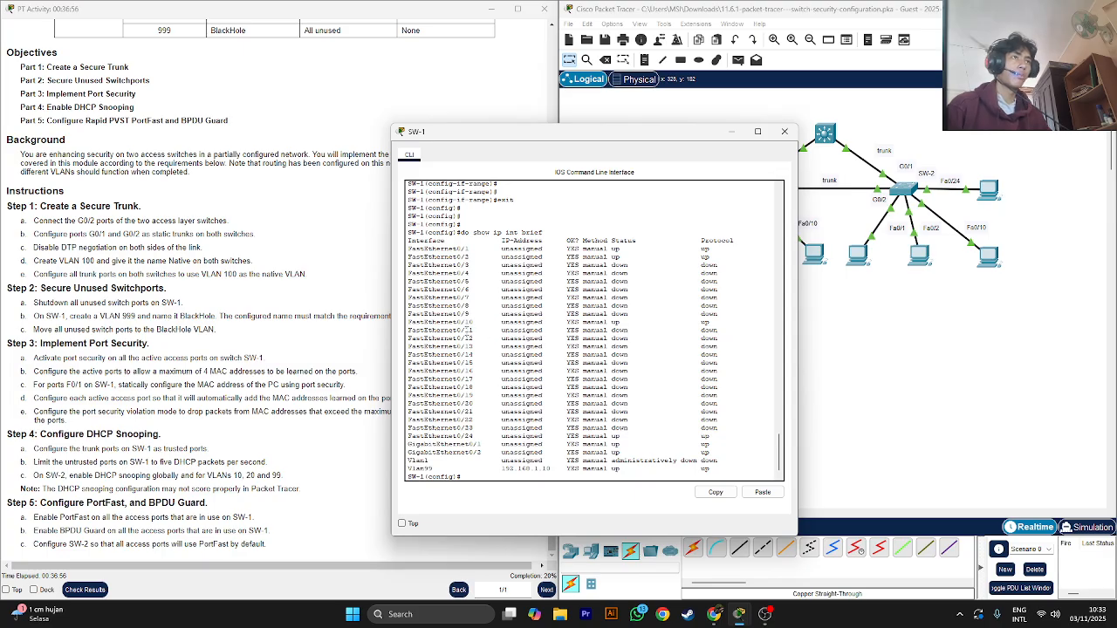
pyautogui.doubleClick(468, 330)
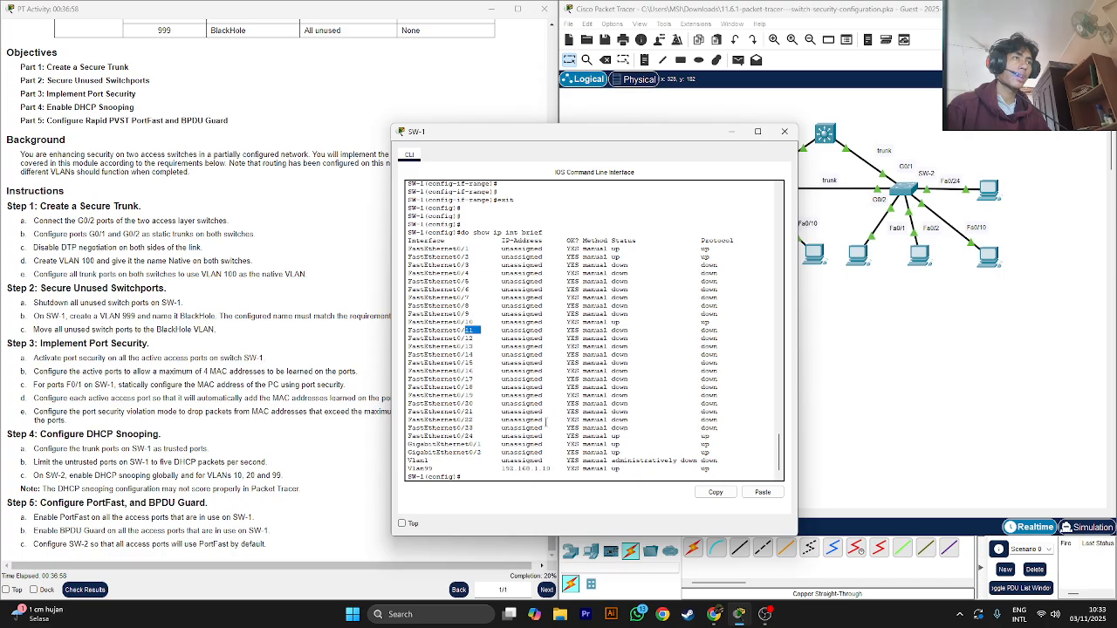
pyautogui.moveTo(474, 437); pyautogui.dragTo(465, 437)
pyautogui.click(476, 434)
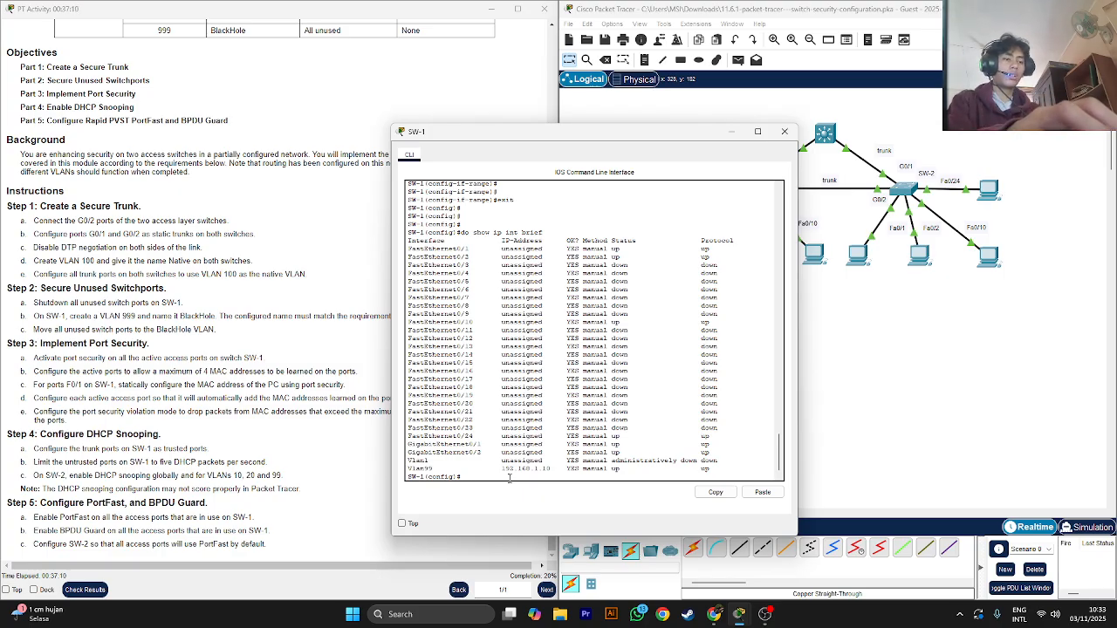
# - Shut down SW-1's unused ports in the interface range f0/3-9, f0/11-23 and exit to global configuration mode
pyautogui.write('s')
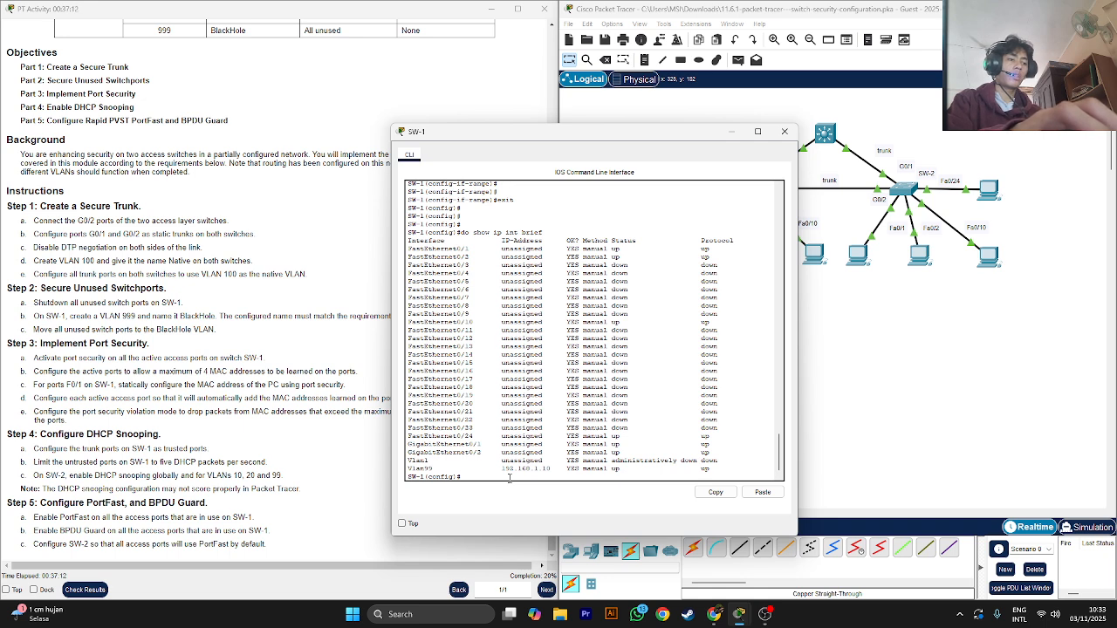
pyautogui.write('nt range')
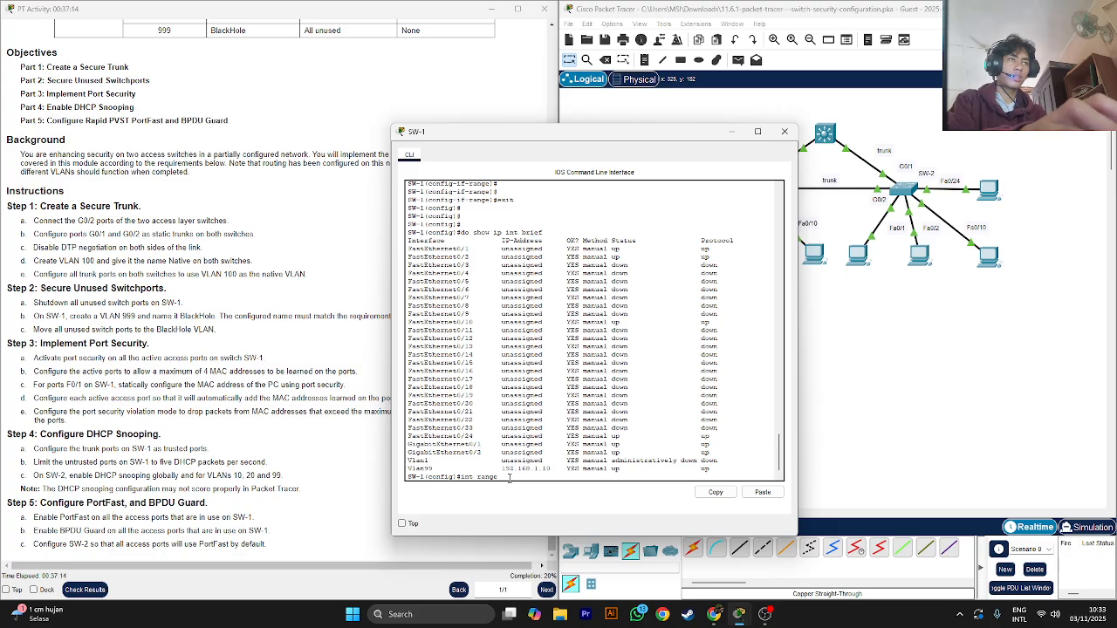
pyautogui.write('f0/3-9, f')
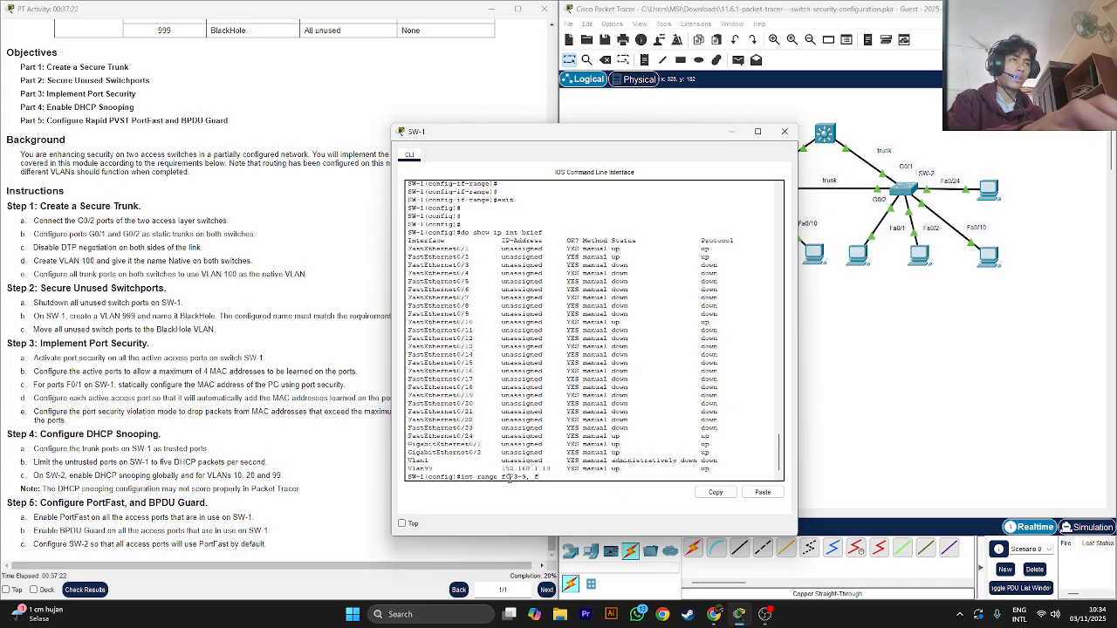
pyautogui.write('0/')
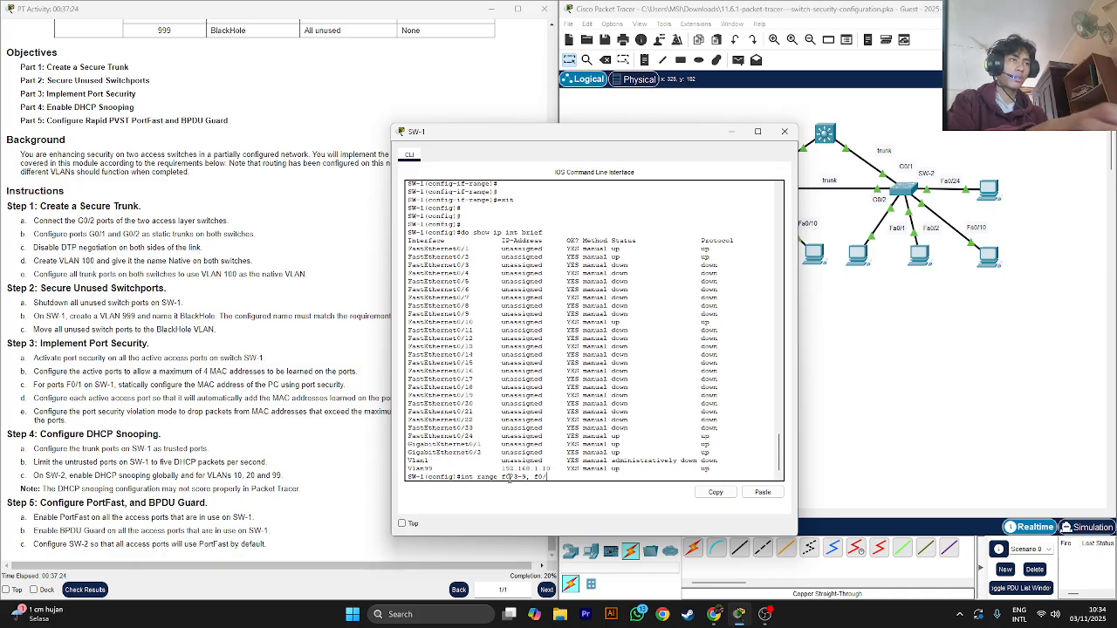
pyautogui.write('11-23')
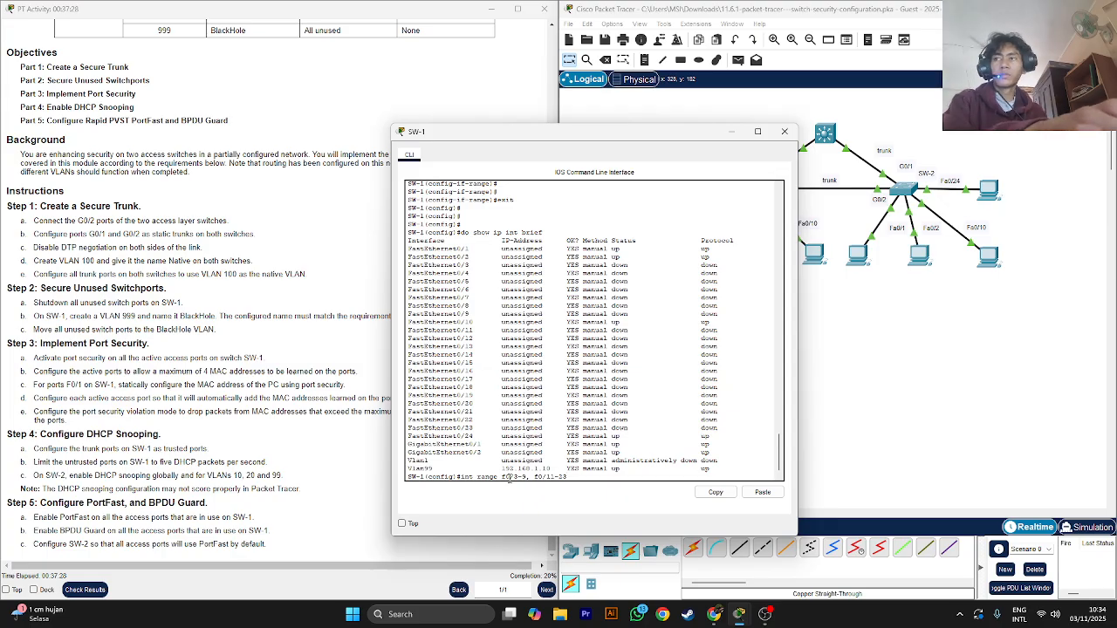
pyautogui.press('Return')
pyautogui.write('shutdown')
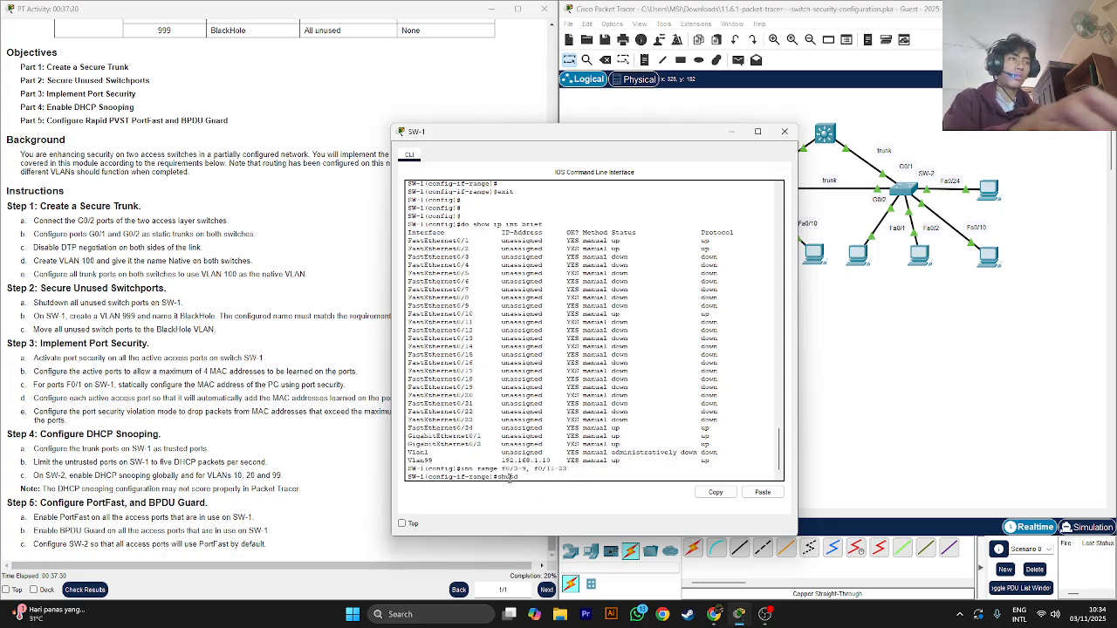
pyautogui.press('Return')
pyautogui.press('Return')
pyautogui.press('Return')
pyautogui.write('exit')
pyautogui.press('Return')
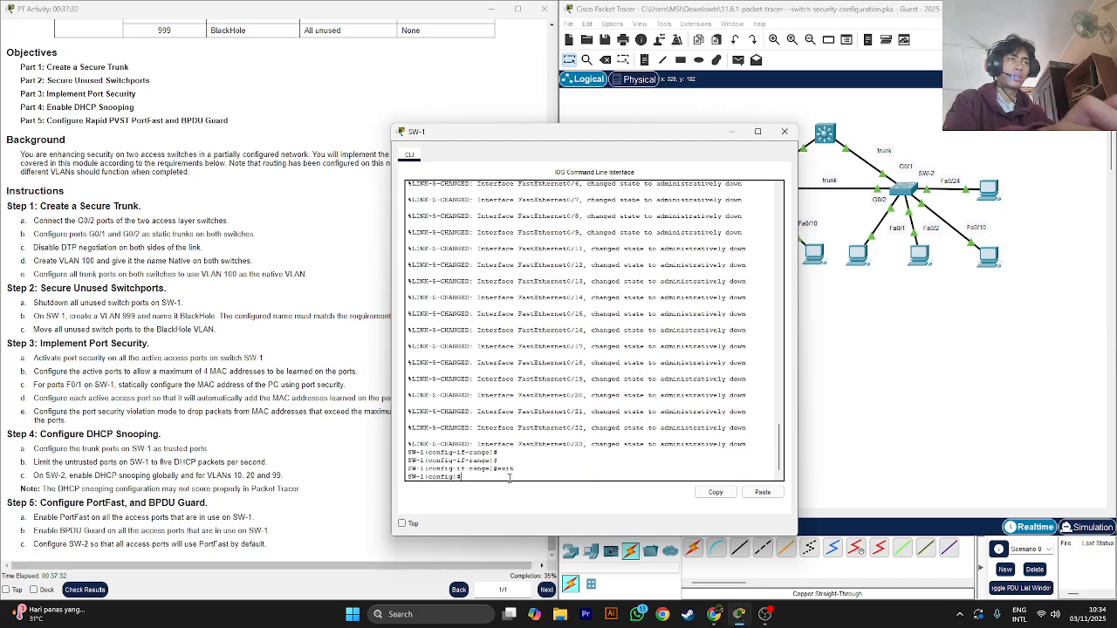
# - Create VLAN 999 on SW-1, name it BlackHole, and return to global configuration mode
pyautogui.press('Return')
pyautogui.write('vlan ')
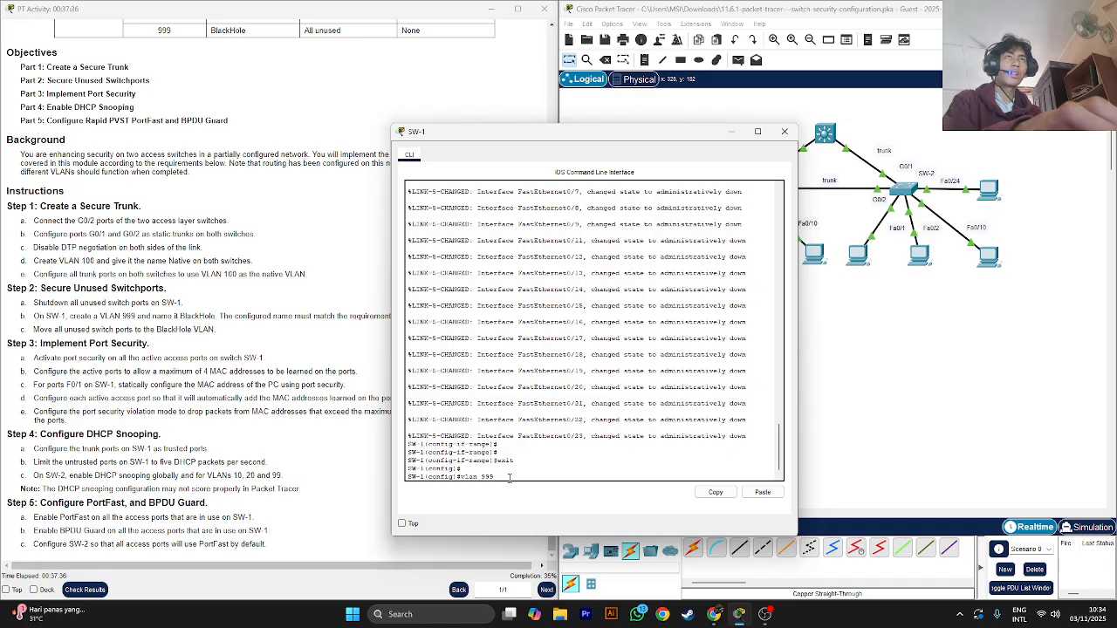
pyautogui.write('999')
pyautogui.press('Return')
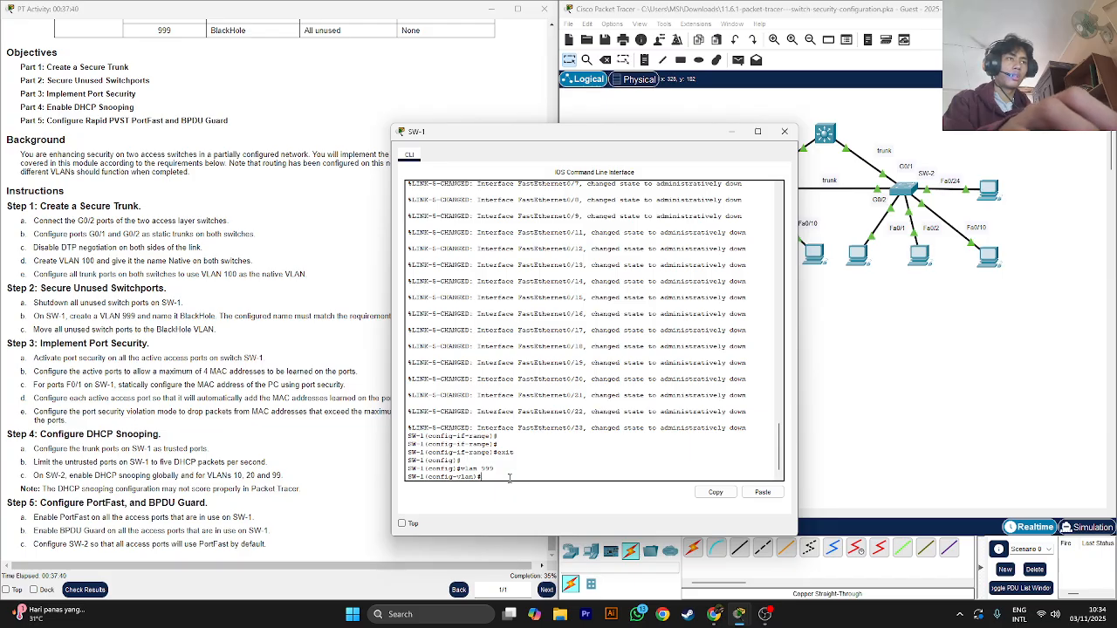
pyautogui.write('name B')
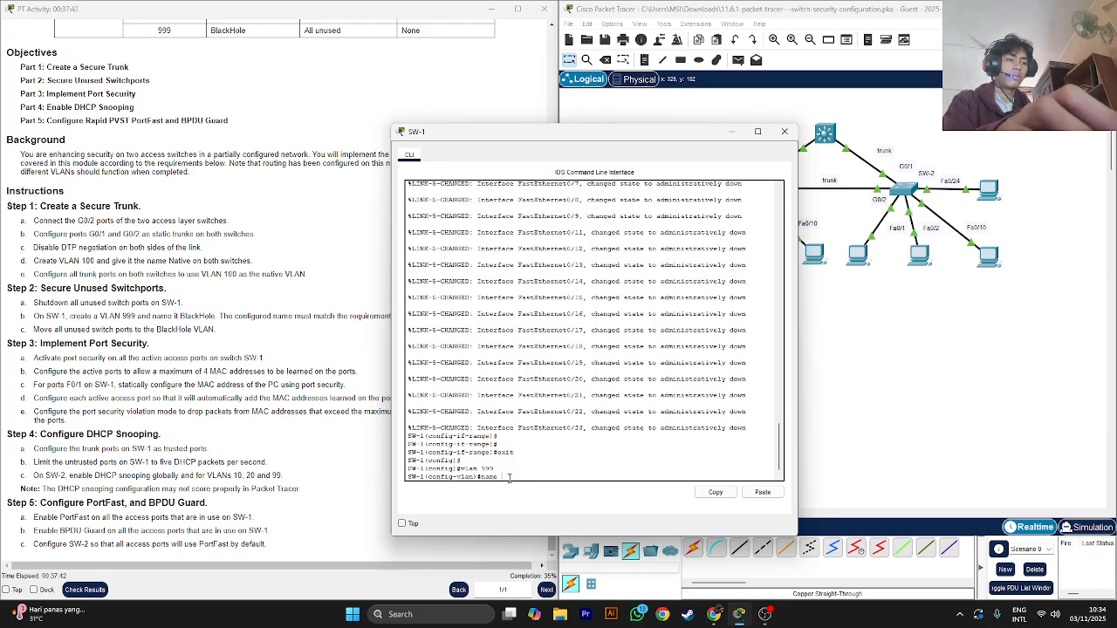
pyautogui.write('lackH')
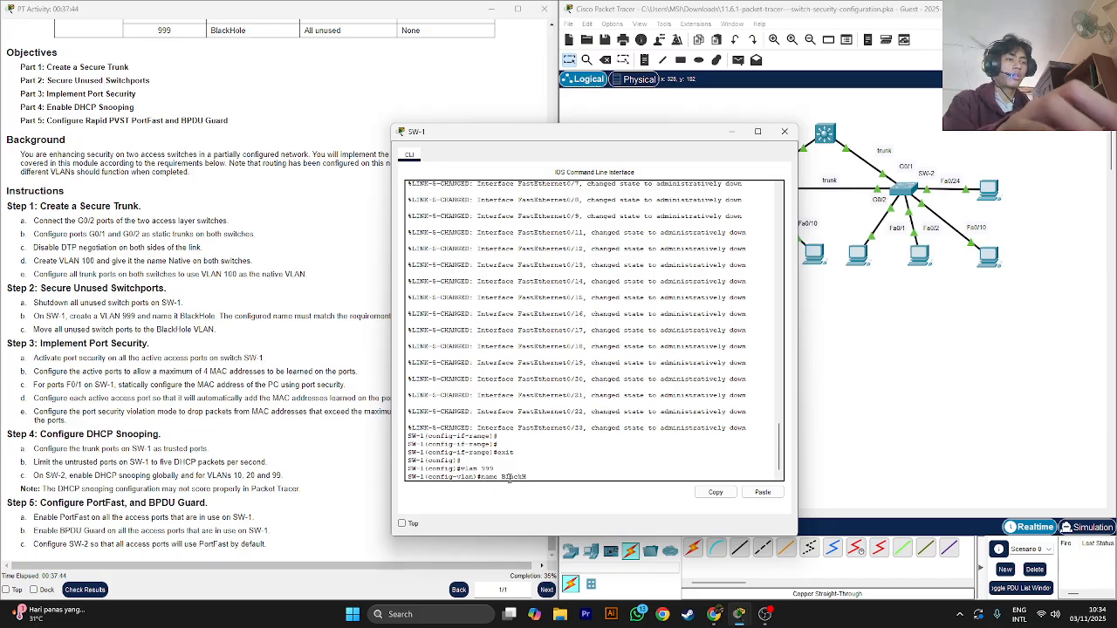
pyautogui.write('ole')
pyautogui.press('Return')
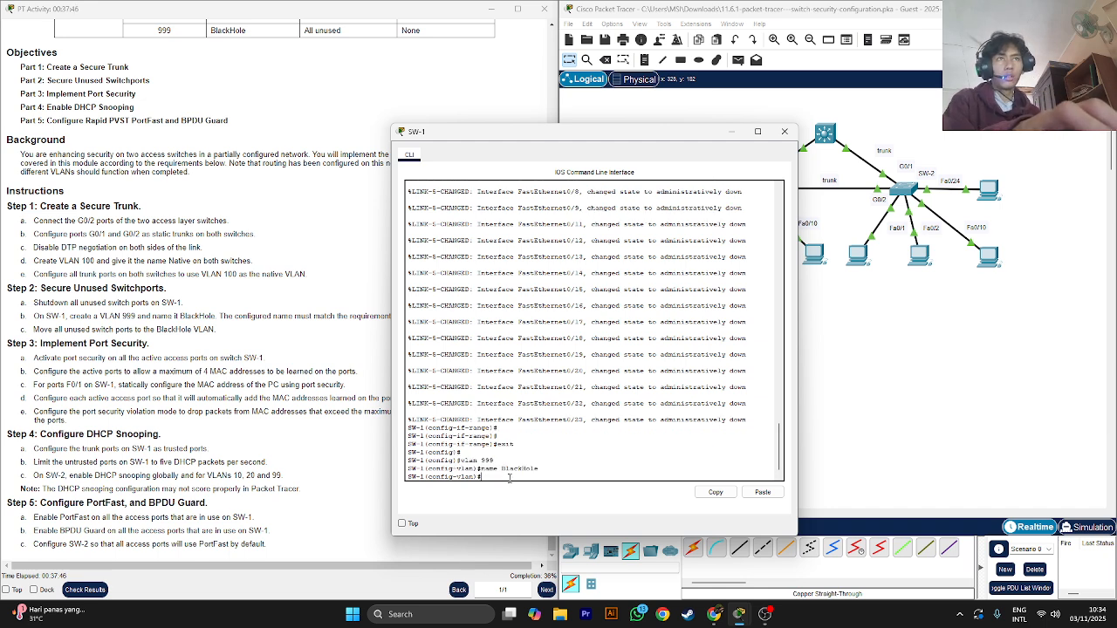
pyautogui.write('e')
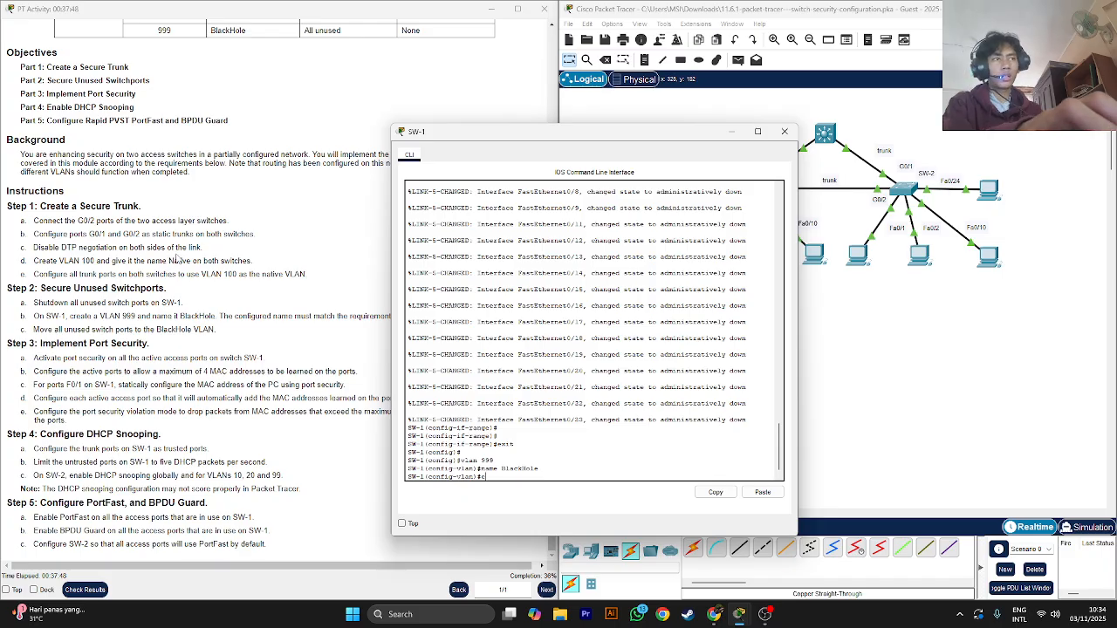
pyautogui.write('xit')
pyautogui.press('Return')
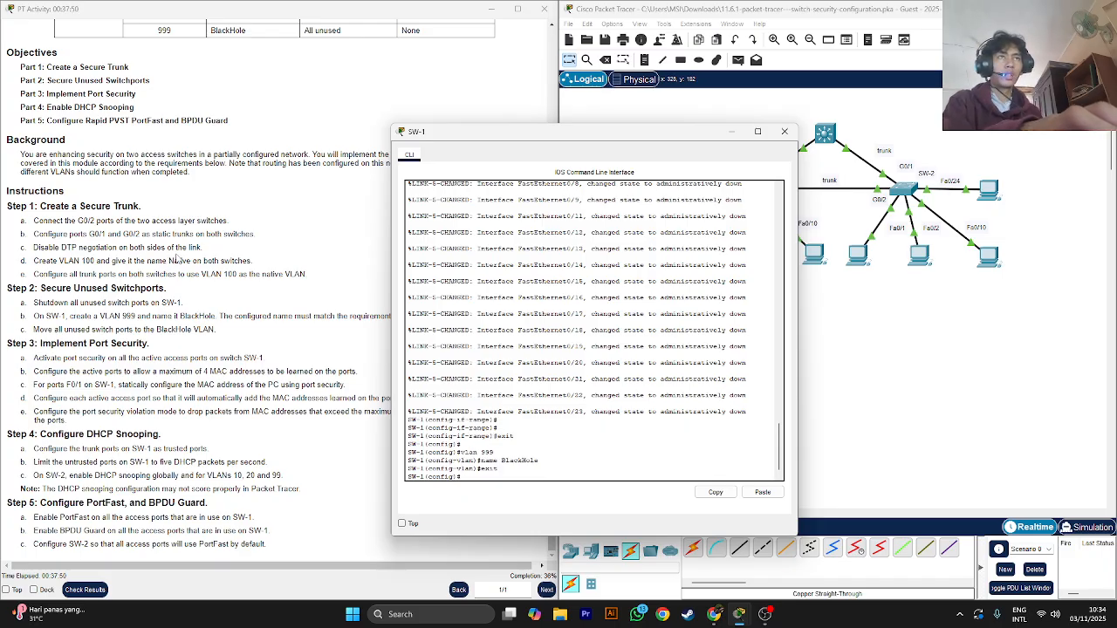
# - Following instruction 2c, assign SW-1's interface range f0/3-9, f0/11-23 to the BlackHole VLAN with switchport access vlan 999
pyautogui.click(233, 312)
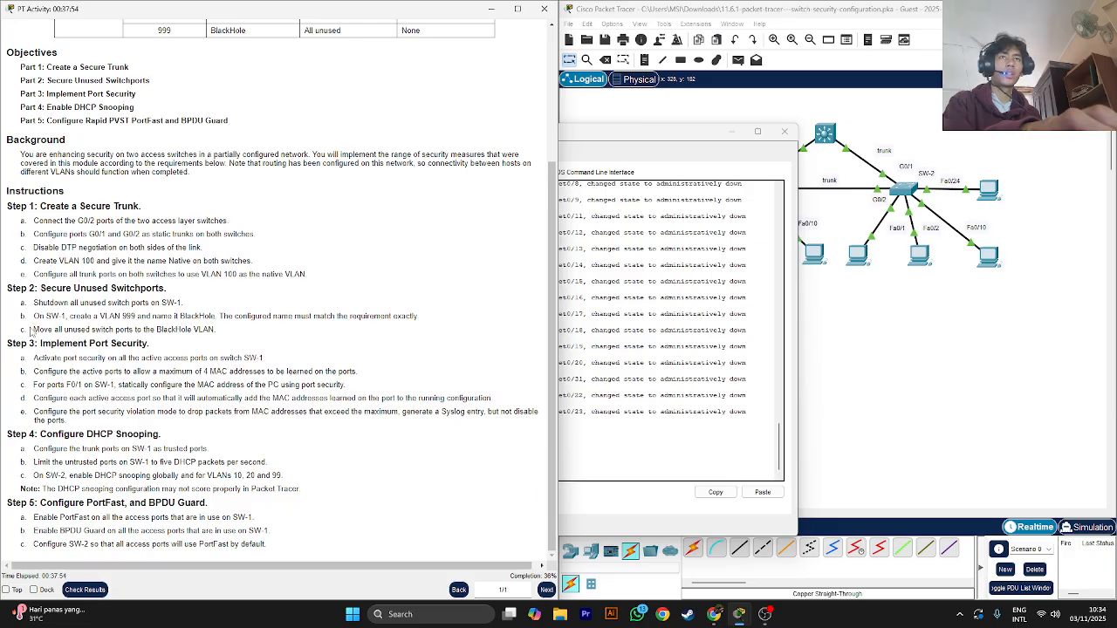
pyautogui.moveTo(29, 330); pyautogui.dragTo(73, 329)
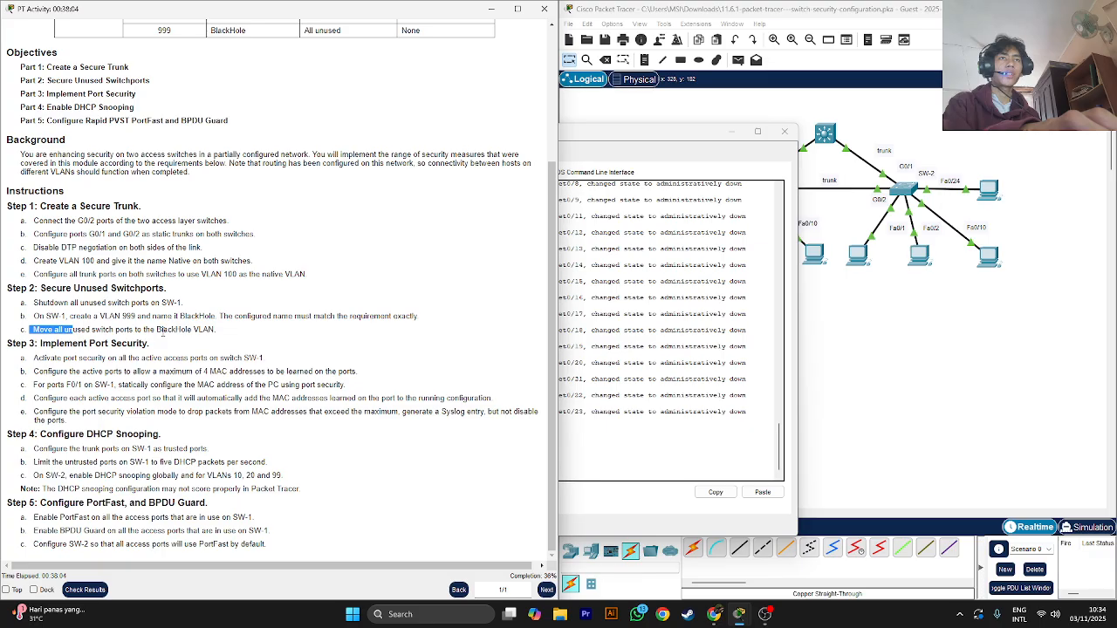
pyautogui.moveTo(161, 330); pyautogui.dragTo(296, 340)
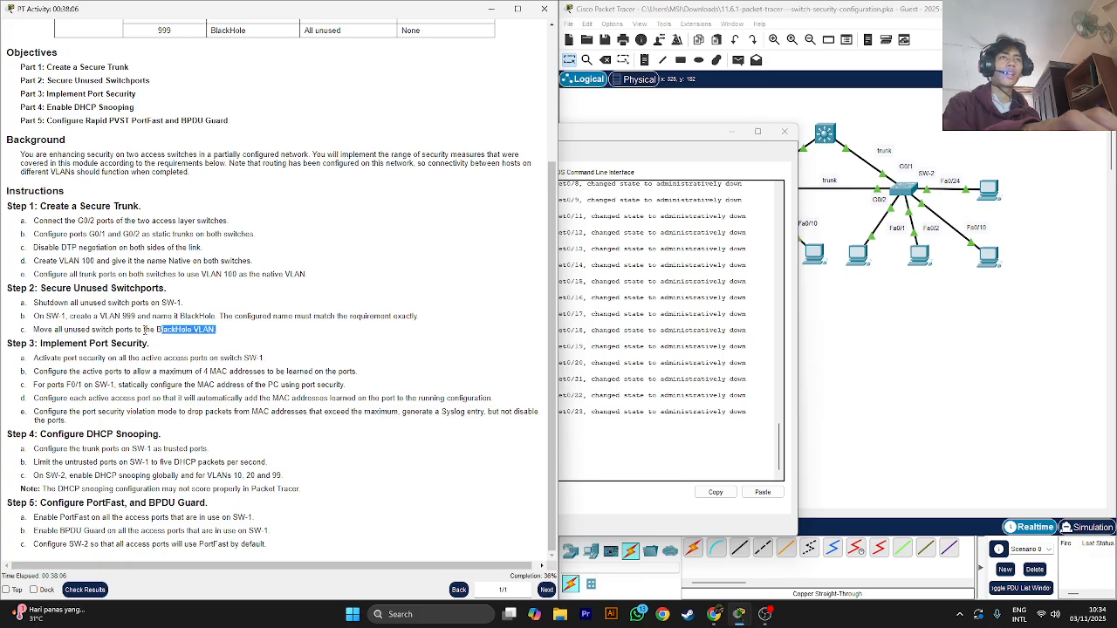
pyautogui.click(588, 471)
pyautogui.press('Up')
pyautogui.press('Up')
pyautogui.press('Up')
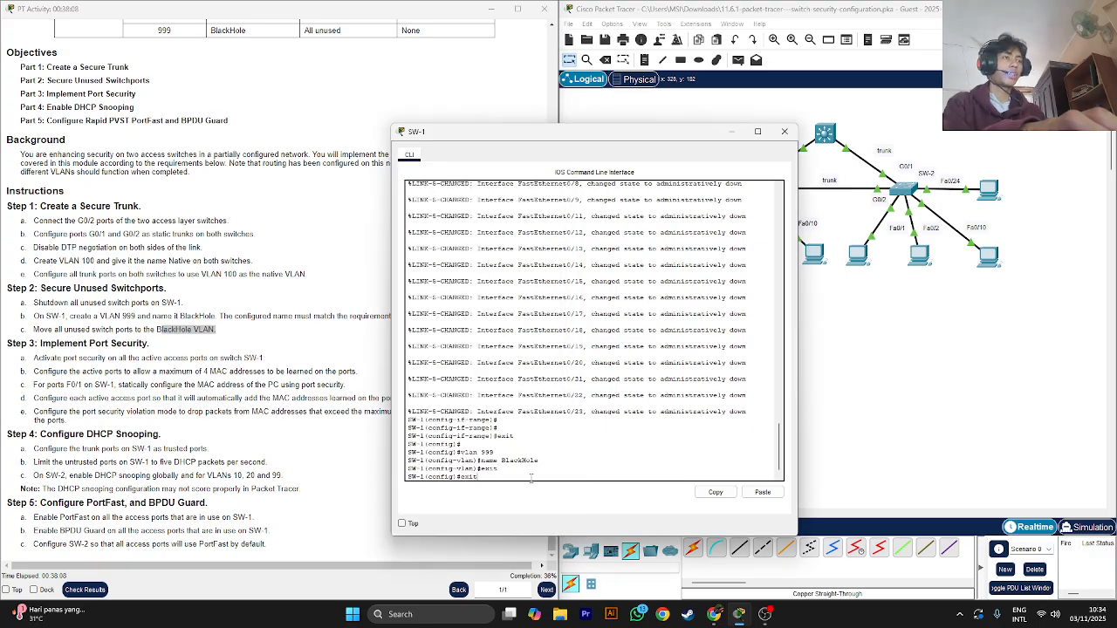
pyautogui.press('Up')
pyautogui.press('Up')
pyautogui.press('Up')
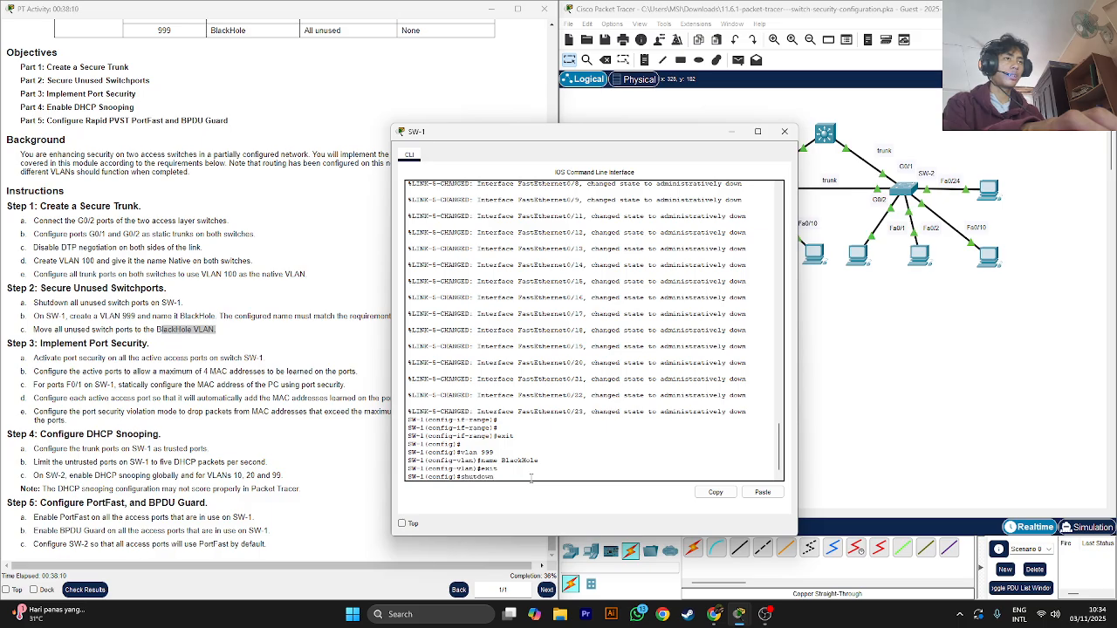
pyautogui.press('Return')
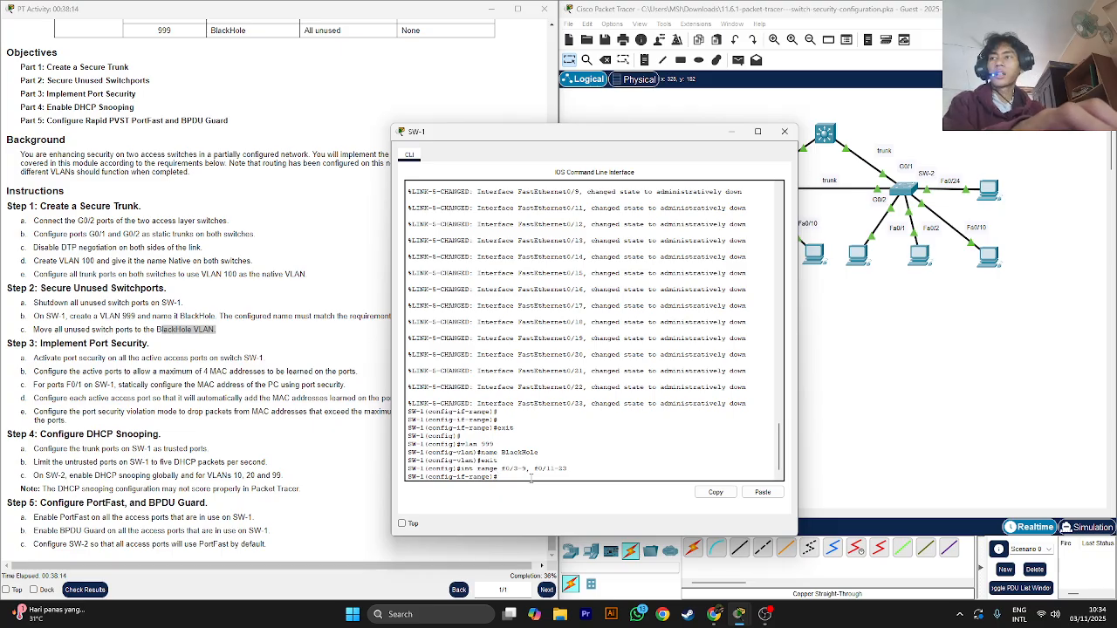
pyautogui.write('s')
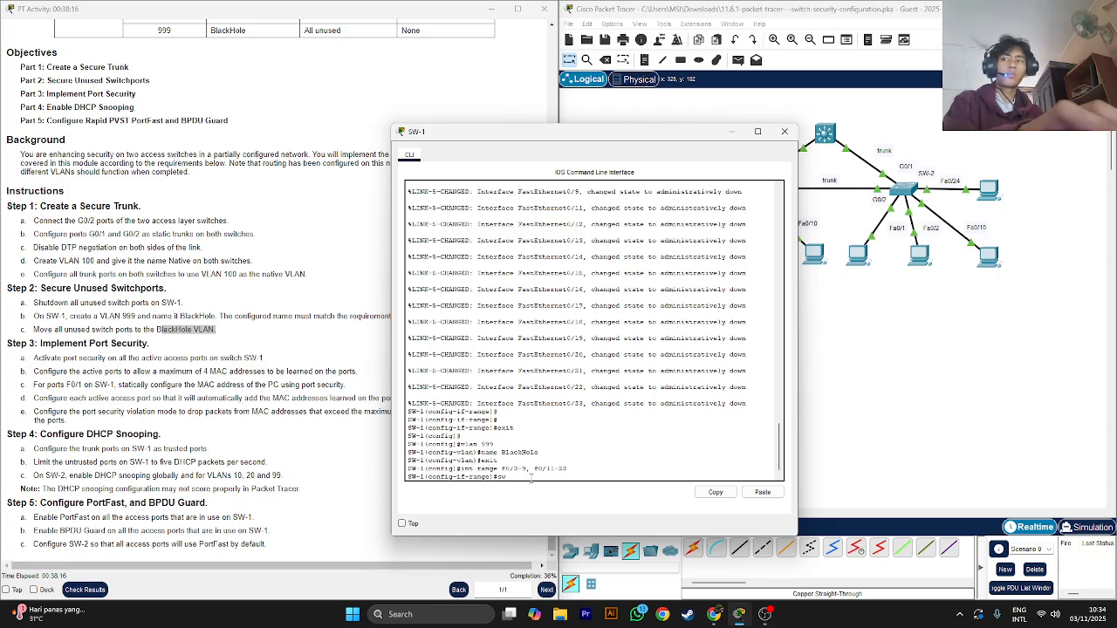
pyautogui.write('w')
pyautogui.press('Tab')
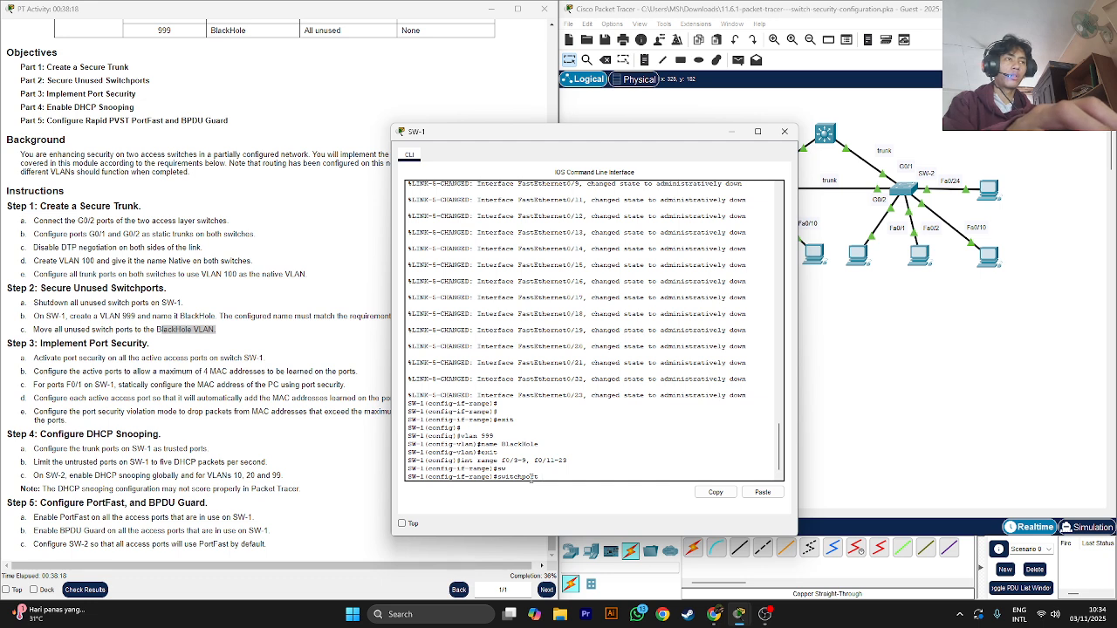
pyautogui.write('acc')
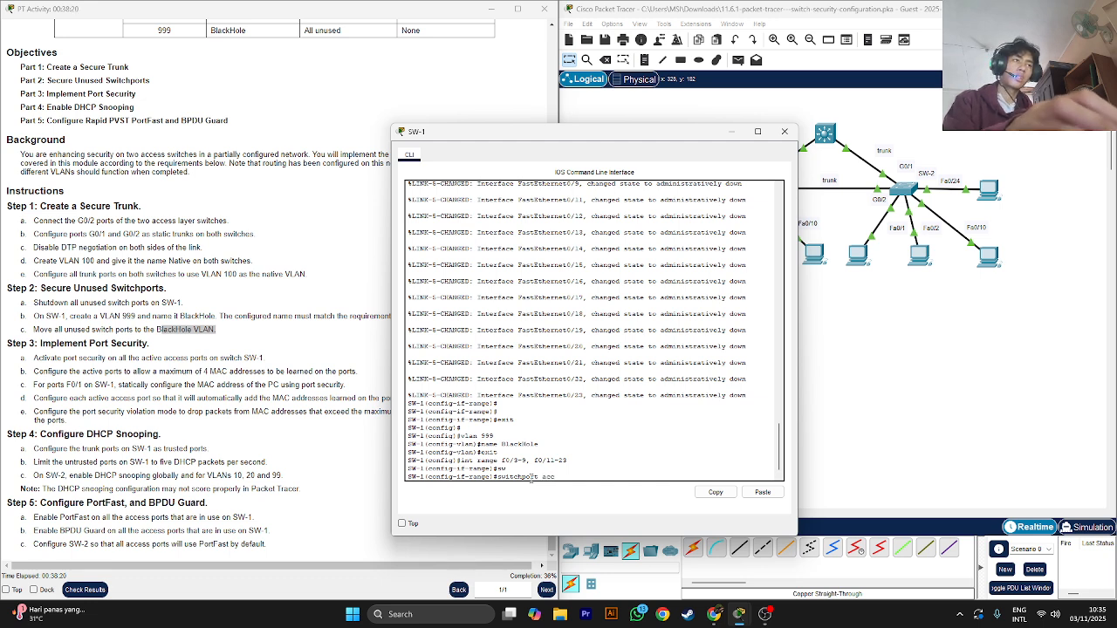
pyautogui.press('Tab')
pyautogui.write('vlan 999')
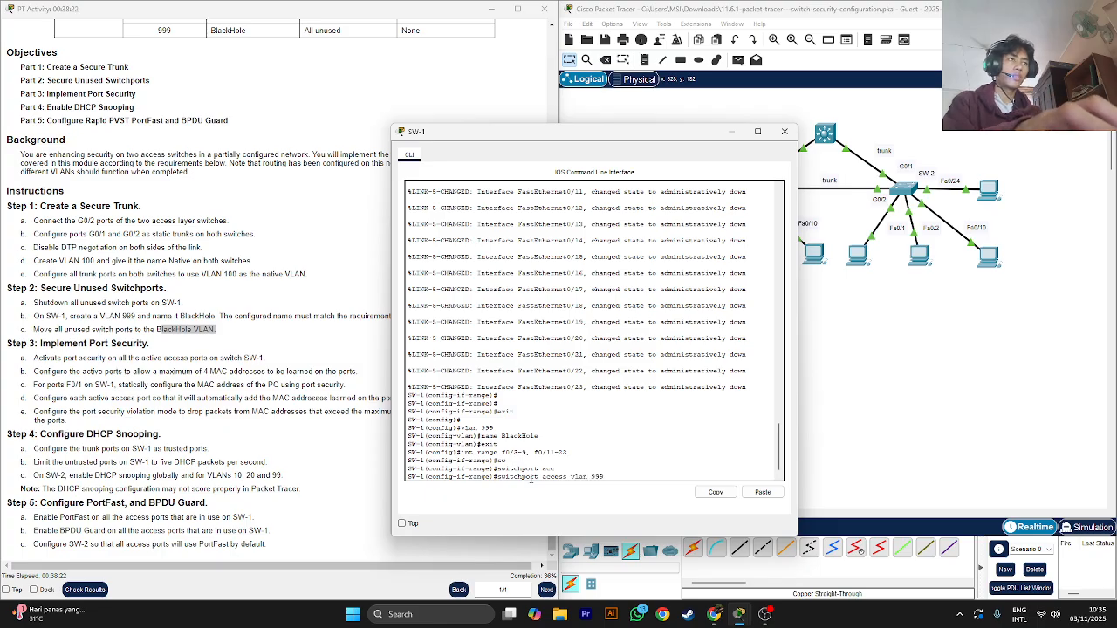
pyautogui.press('Return')
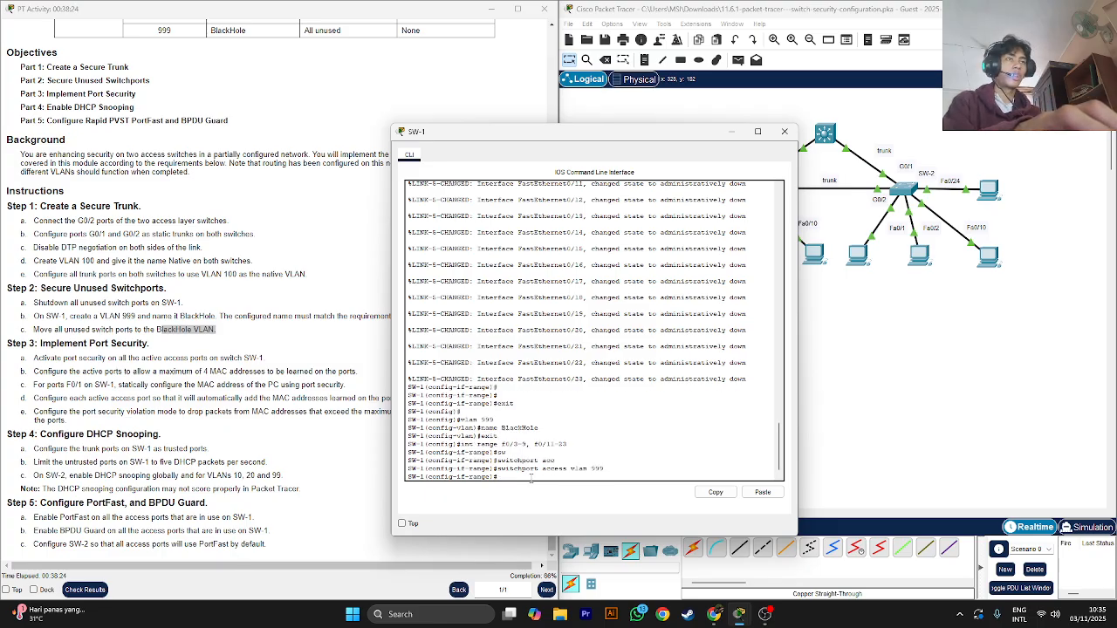
# - Return SW-1 to global configuration mode, close its window and read the Step 3 port security instructions
pyautogui.write('exit')
pyautogui.press('Return')
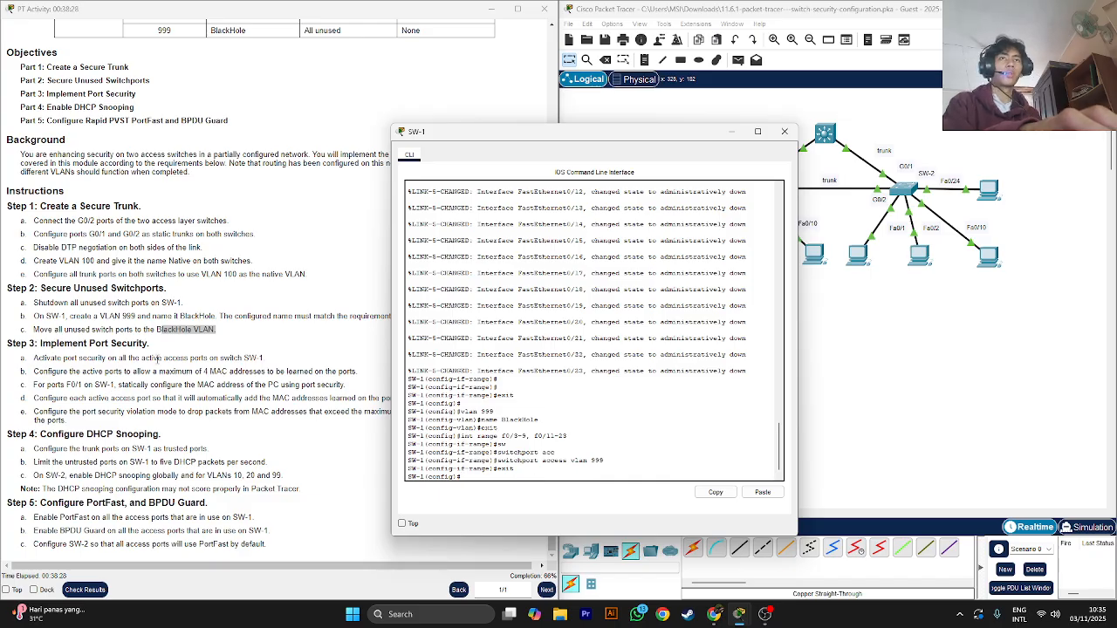
pyautogui.click(784, 131)
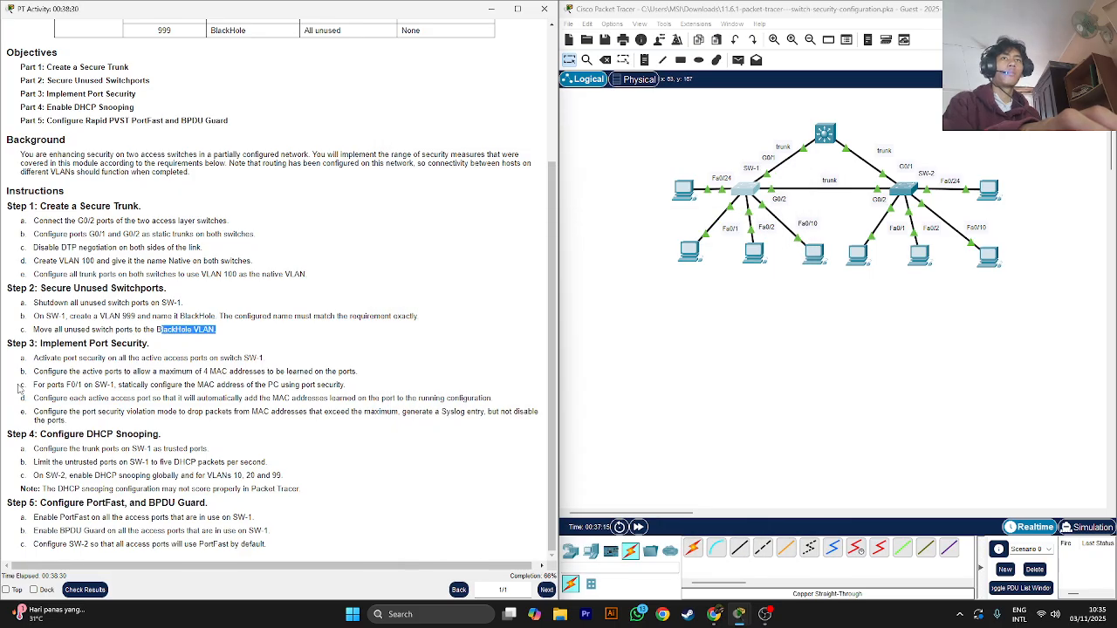
pyautogui.doubleClick(87, 359)
pyautogui.doubleClick(144, 371)
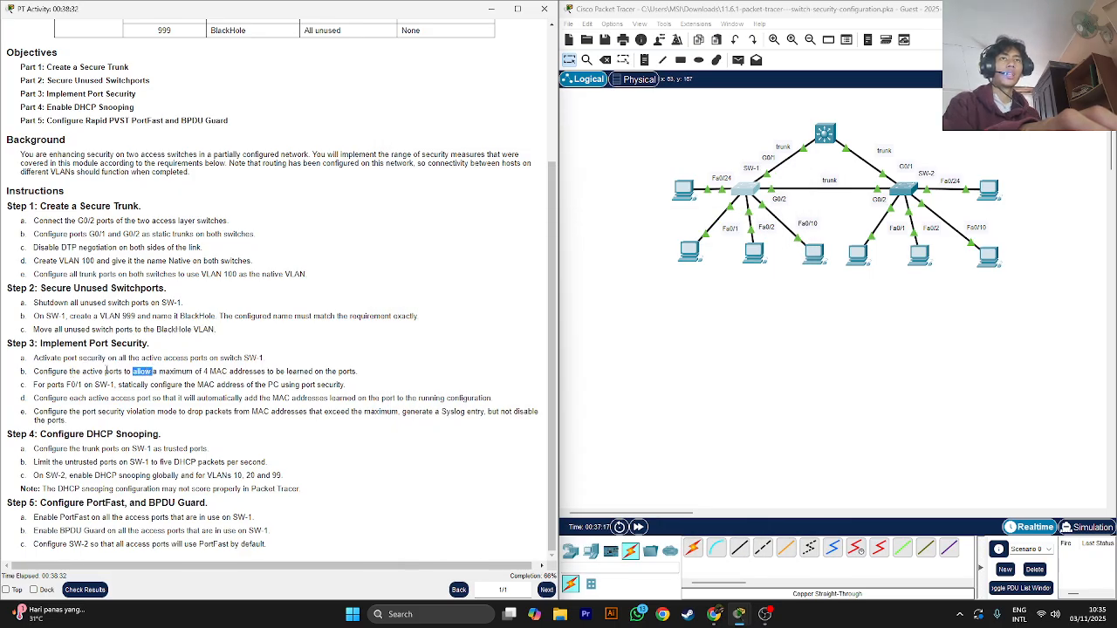
pyautogui.tripleClick(87, 344)
# - Open SW-1's CLI and list its interfaces with do show ip int brief from global configuration mode
pyautogui.click(742, 190)
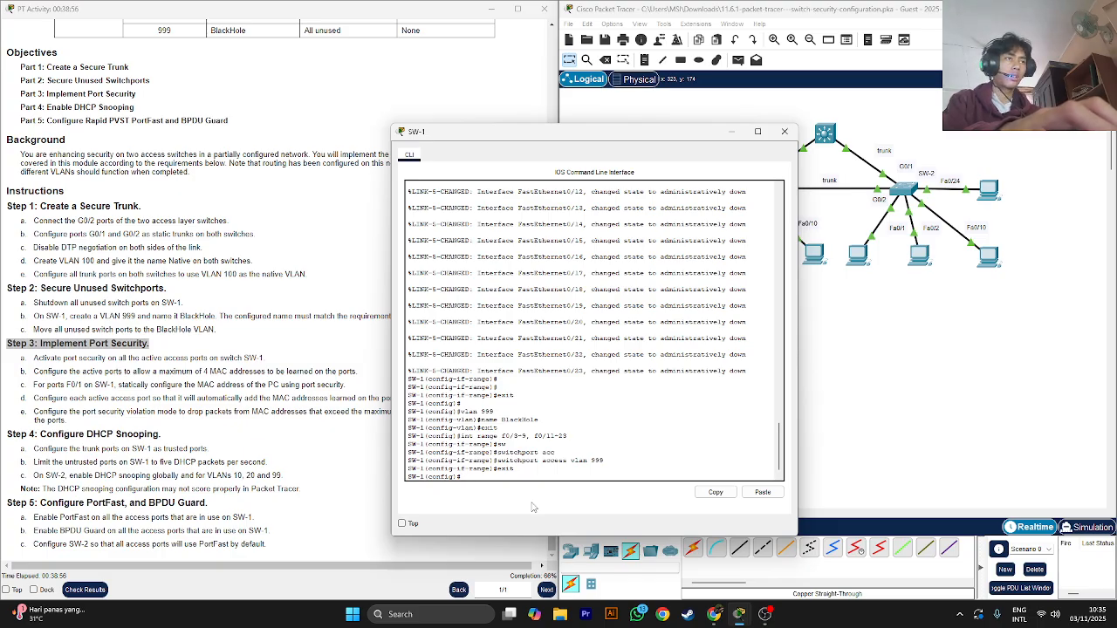
pyautogui.write('show ip in')
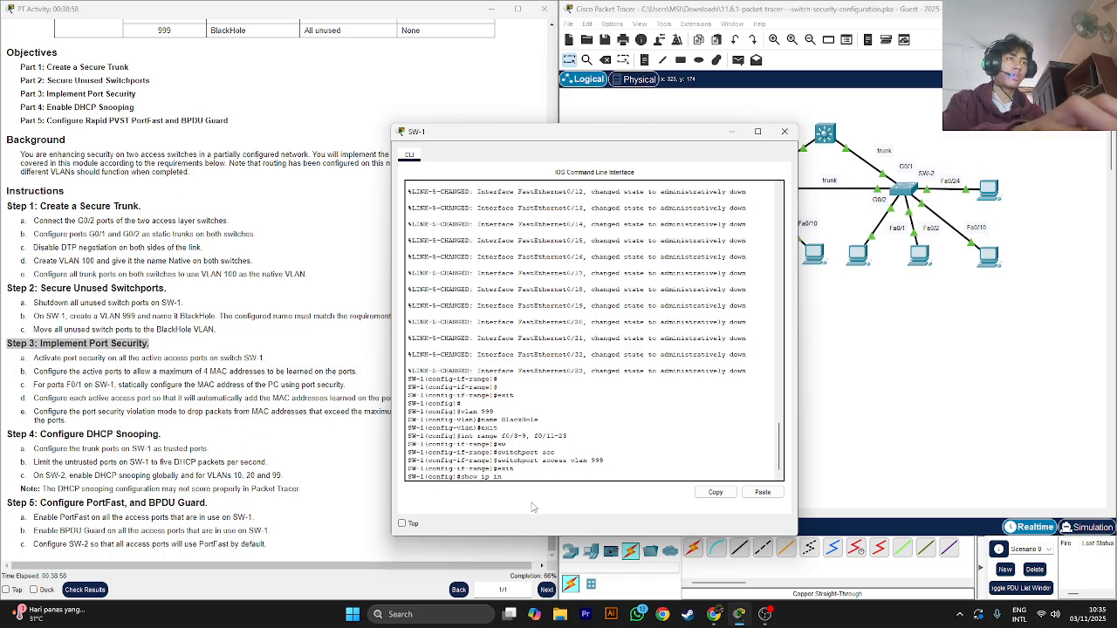
pyautogui.write('t brief')
pyautogui.press('Return')
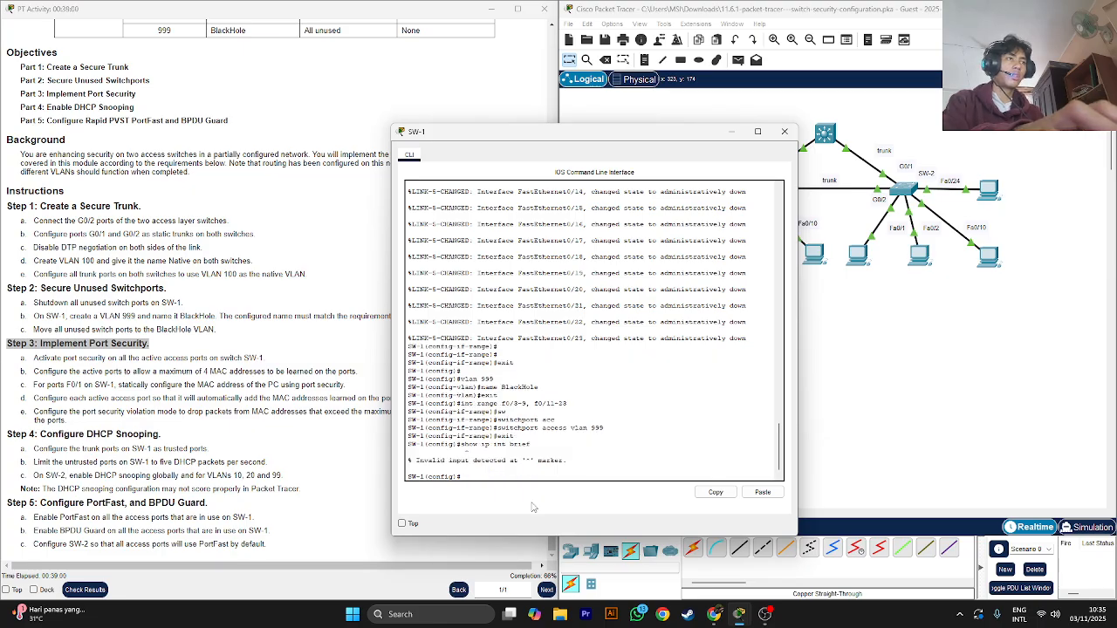
pyautogui.write('do show i')
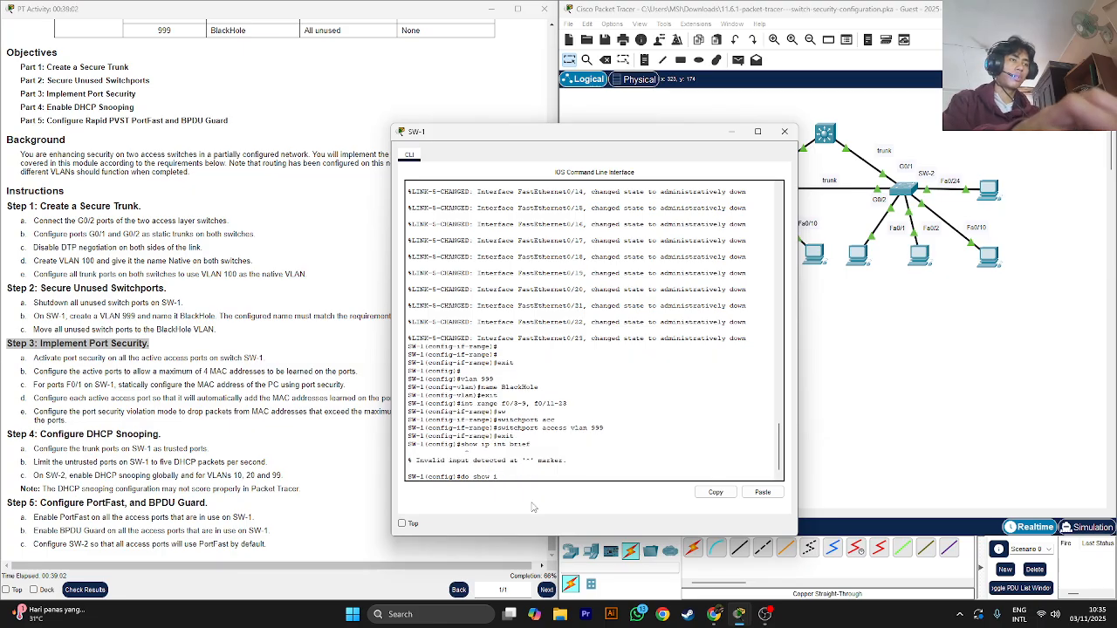
pyautogui.write('p int brief')
pyautogui.press('Return')
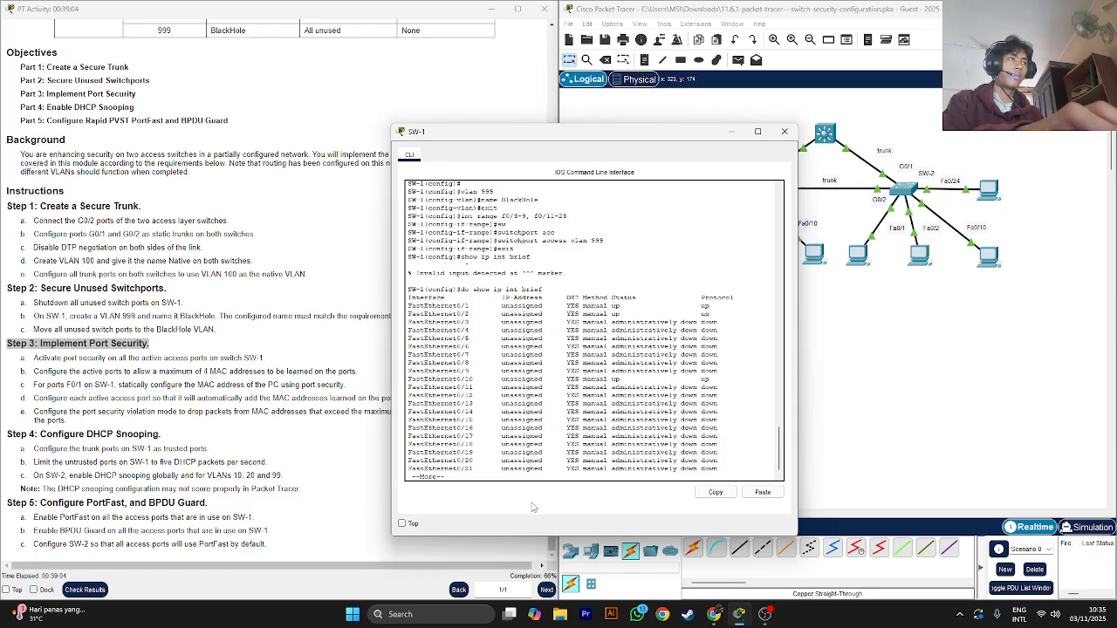
# - Page through the rest of SW-1's interface list and examine which FastEthernet and GigabitEthernet ports are active
pyautogui.scroll(-1, 554, 468)
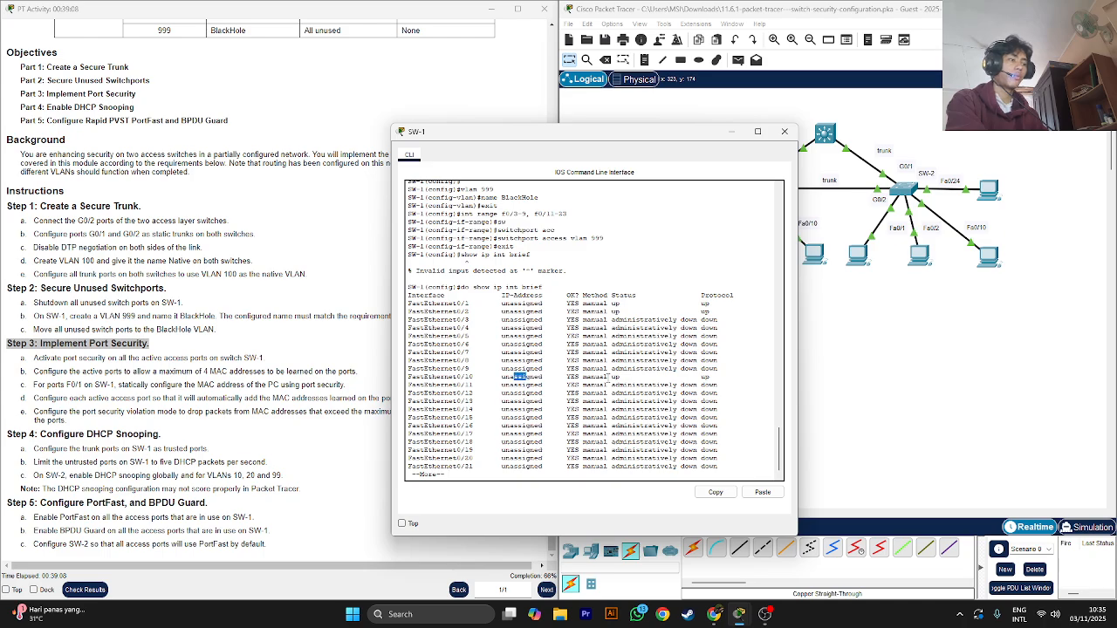
pyautogui.press('Return')
pyautogui.press('Return')
pyautogui.press('Return')
pyautogui.press('Return')
pyautogui.press('Return')
pyautogui.press('Return')
pyautogui.press('Return')
pyautogui.press('Return')
pyautogui.press('Return')
pyautogui.press('Return')
pyautogui.press('Return')
pyautogui.press('Return')
pyautogui.press('Return')
pyautogui.press('Return')
pyautogui.press('Return')
pyautogui.press('Return')
pyautogui.press('Return')
pyautogui.press('Return')
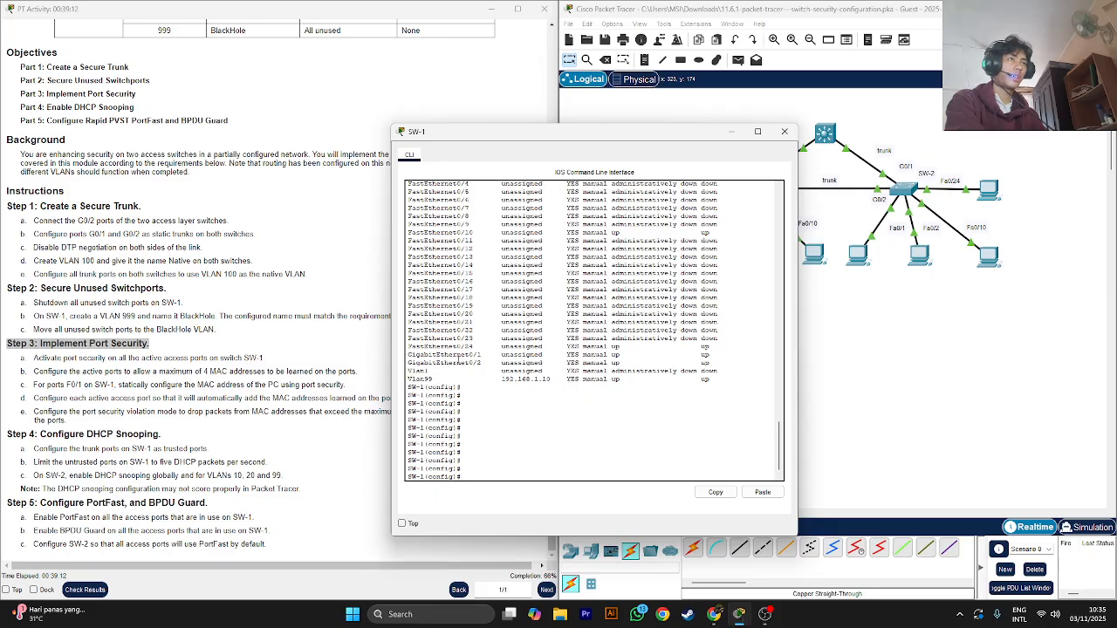
pyautogui.moveTo(459, 358)
pyautogui.mouseDown()
pyautogui.moveTo(515, 356)
pyautogui.moveTo(541, 372)
pyautogui.moveTo(469, 370)
pyautogui.mouseUp()
pyautogui.doubleClick(526, 365)
pyautogui.scroll(-1, 591, 433)
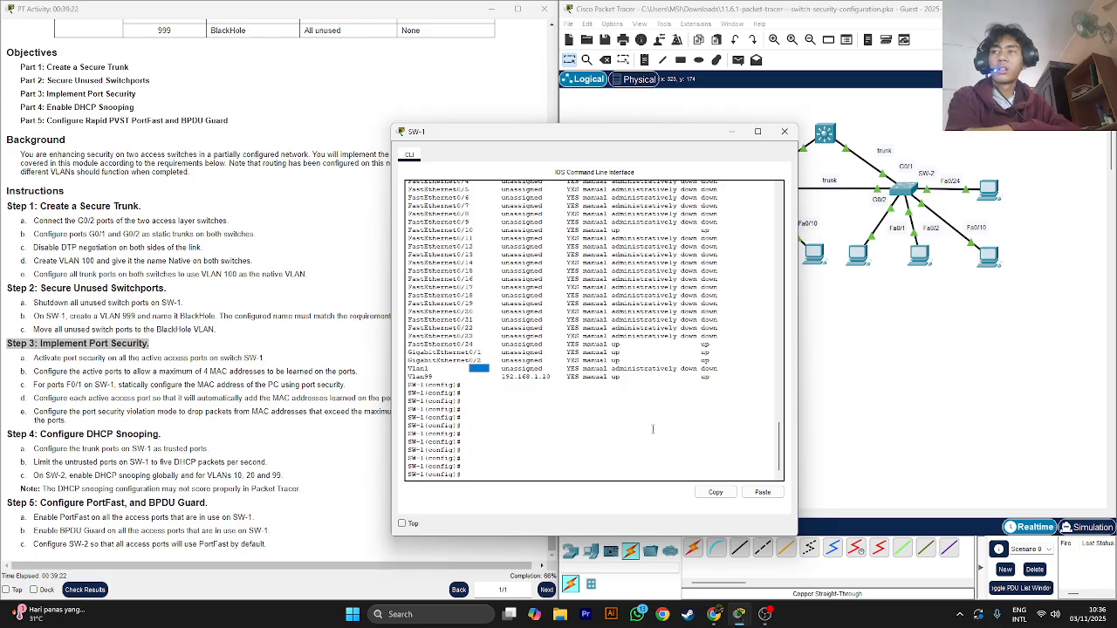
pyautogui.scroll(3, 586, 371)
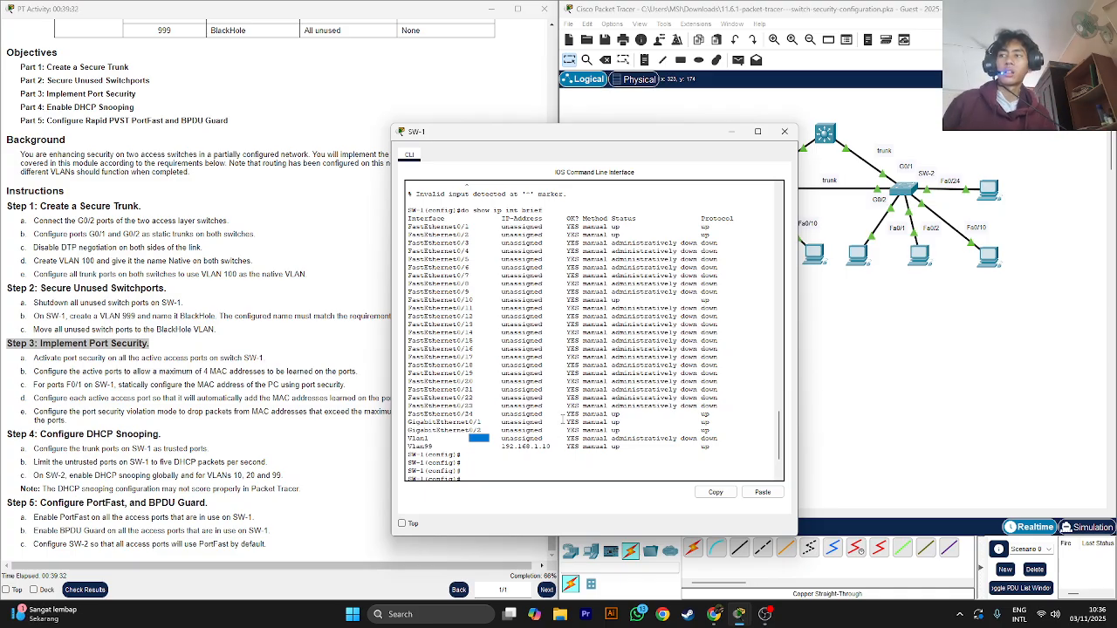
# - Compose the command int f0/1, f0/2, f0/10, g0/1, g0/2 at SW-1's configuration prompt without running it
pyautogui.press('Return')
pyautogui.press('Return')
pyautogui.press('Return')
pyautogui.press('Return')
pyautogui.press('Return')
pyautogui.press('Return')
pyautogui.press('Return')
pyautogui.press('Return')
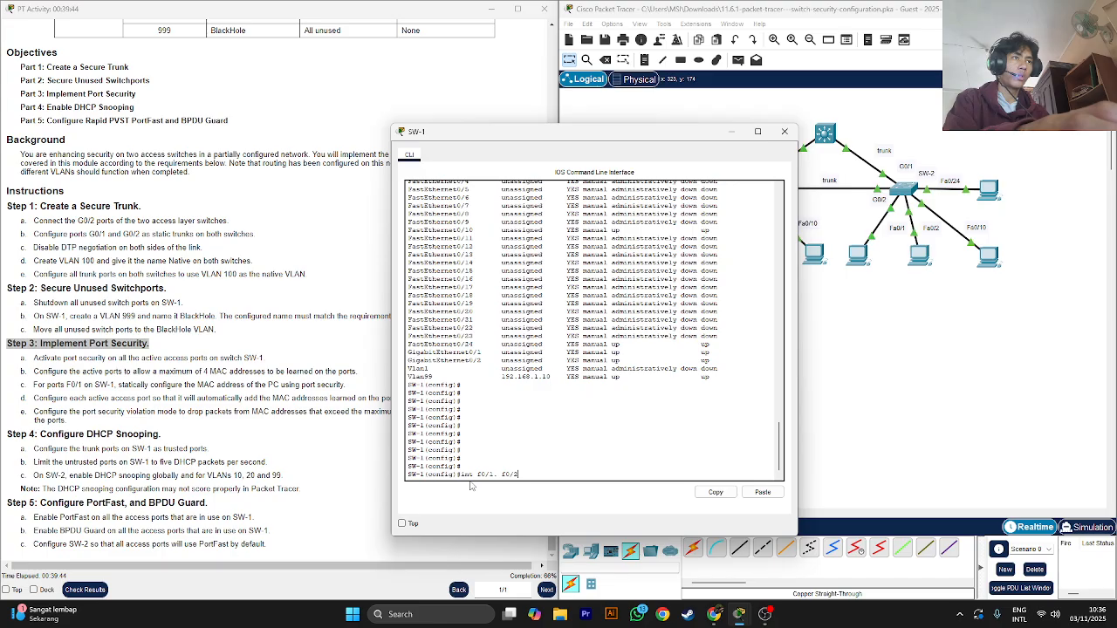
pyautogui.press('BackSpace')
pyautogui.press('BackSpace')
pyautogui.press('BackSpace')
pyautogui.press('BackSpace')
pyautogui.press('BackSpace')
pyautogui.press('BackSpace')
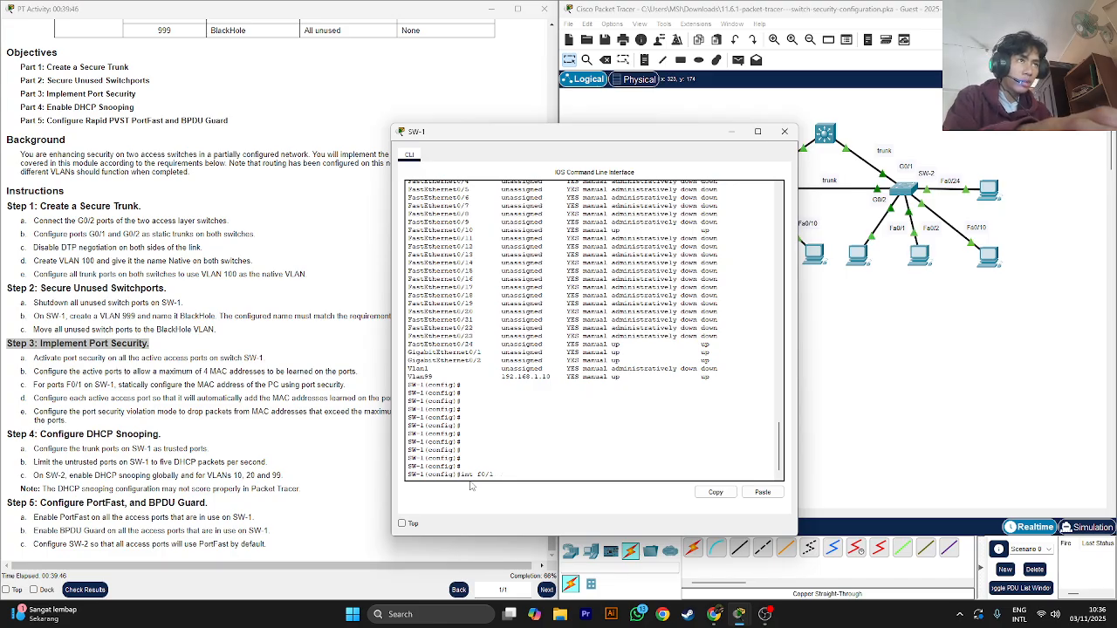
pyautogui.write(', f0/2, f')
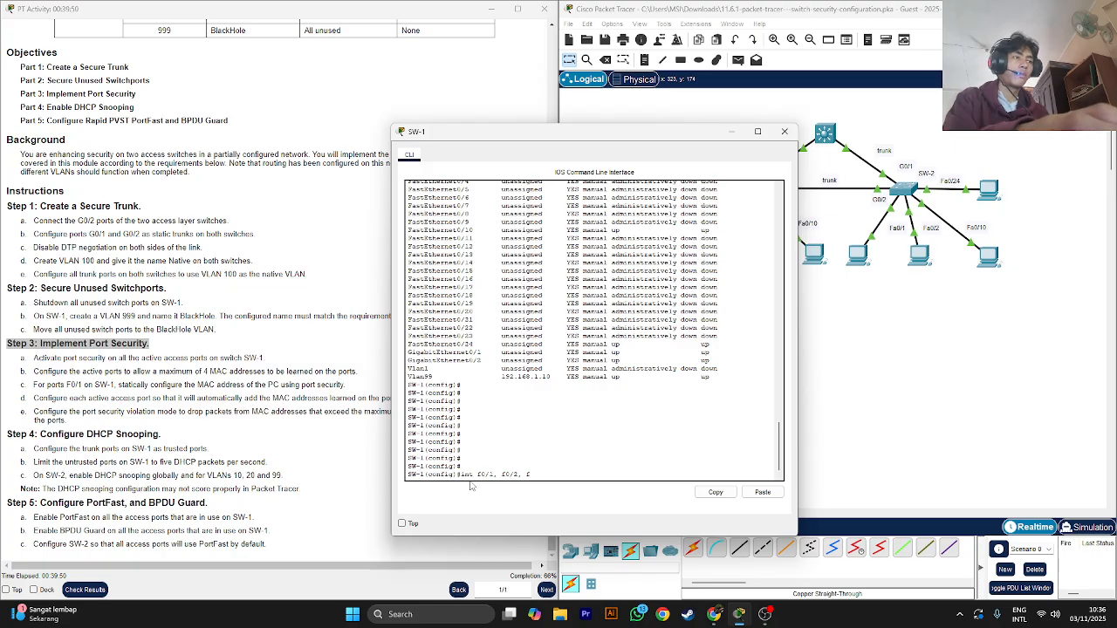
pyautogui.write('0/10')
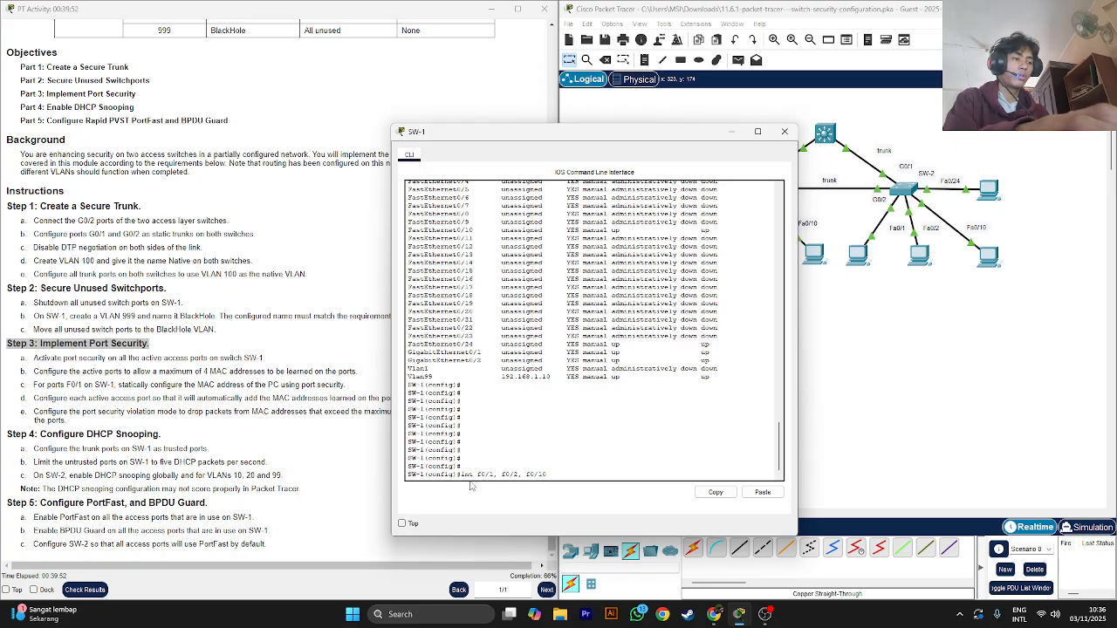
pyautogui.write(', g0/1')
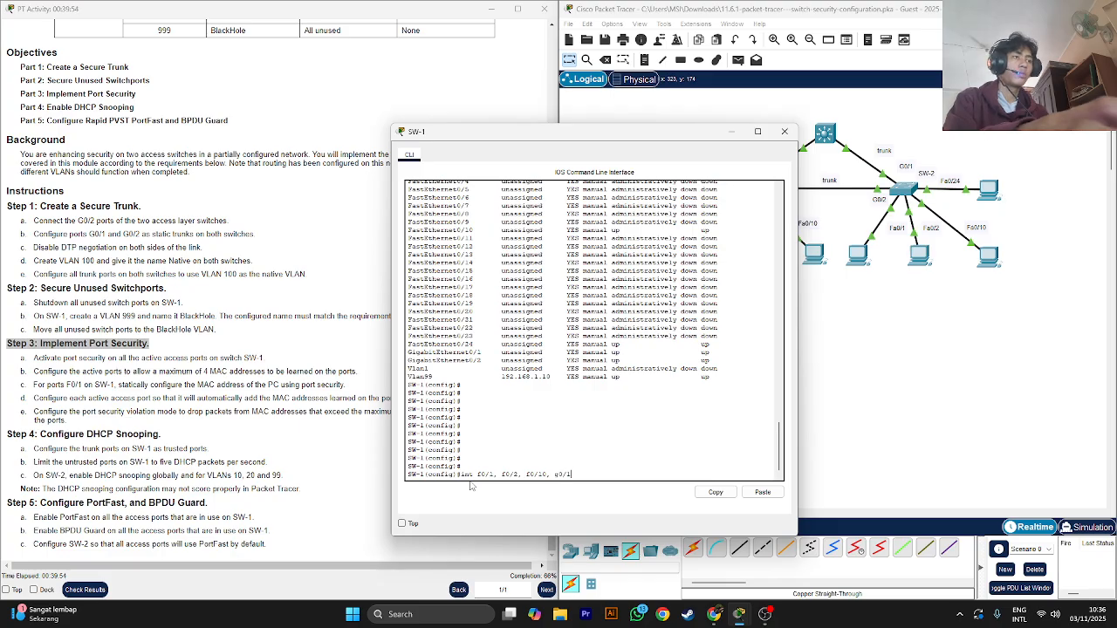
pyautogui.write(', g0/2')
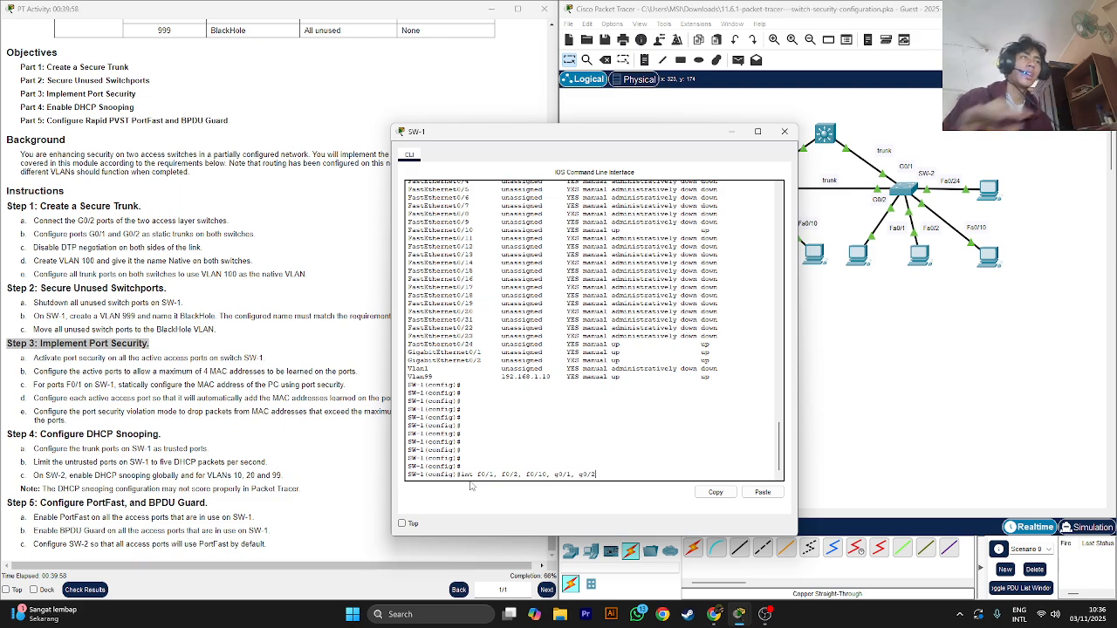
# - Insert f0/24 before g0/1 in the unsent int command and try to enter interface configuration for all listed ports
pyautogui.moveTo(557, 133); pyautogui.dragTo(388, 146)
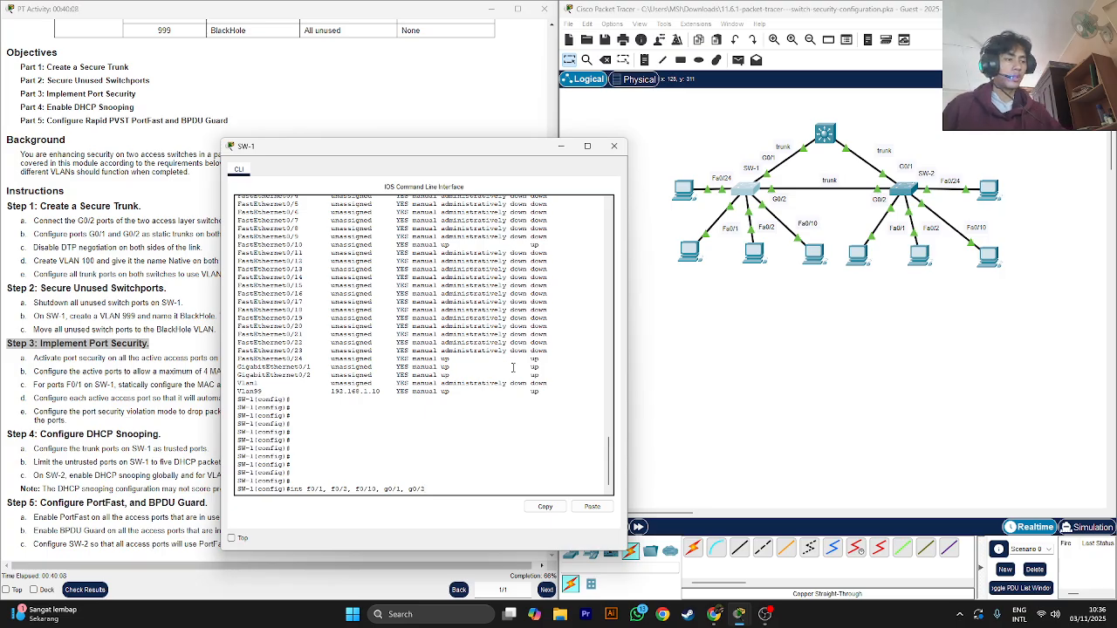
pyautogui.press('Left')
pyautogui.press('Left')
pyautogui.press('Left')
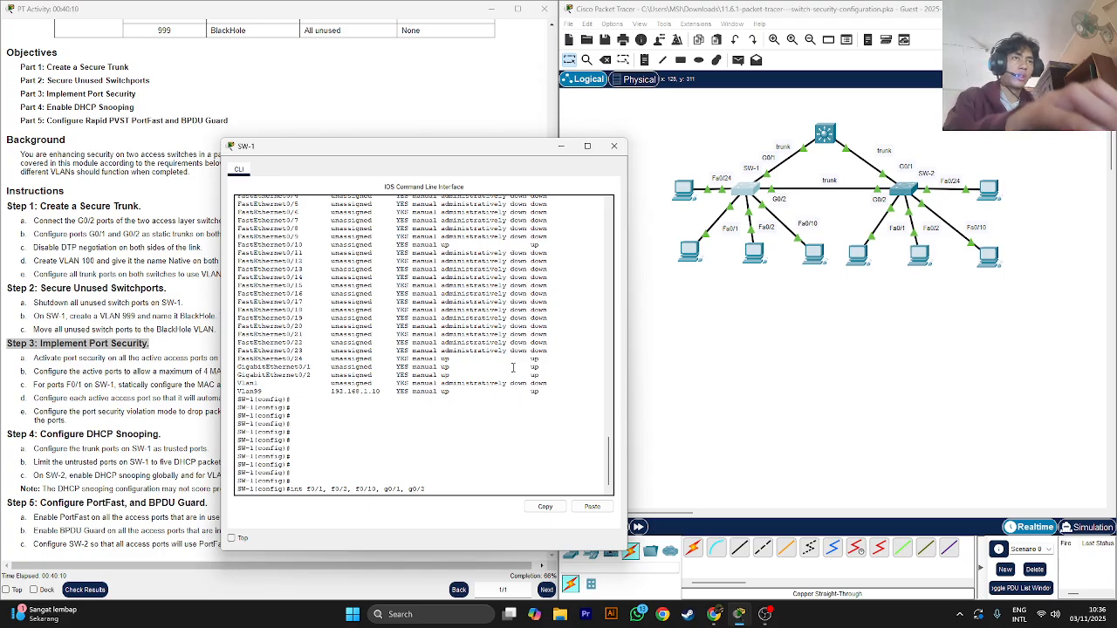
pyautogui.press('Left')
pyautogui.press('Left')
pyautogui.press('Left')
pyautogui.press('Left')
pyautogui.press('Left')
pyautogui.press('Left')
pyautogui.press('Left')
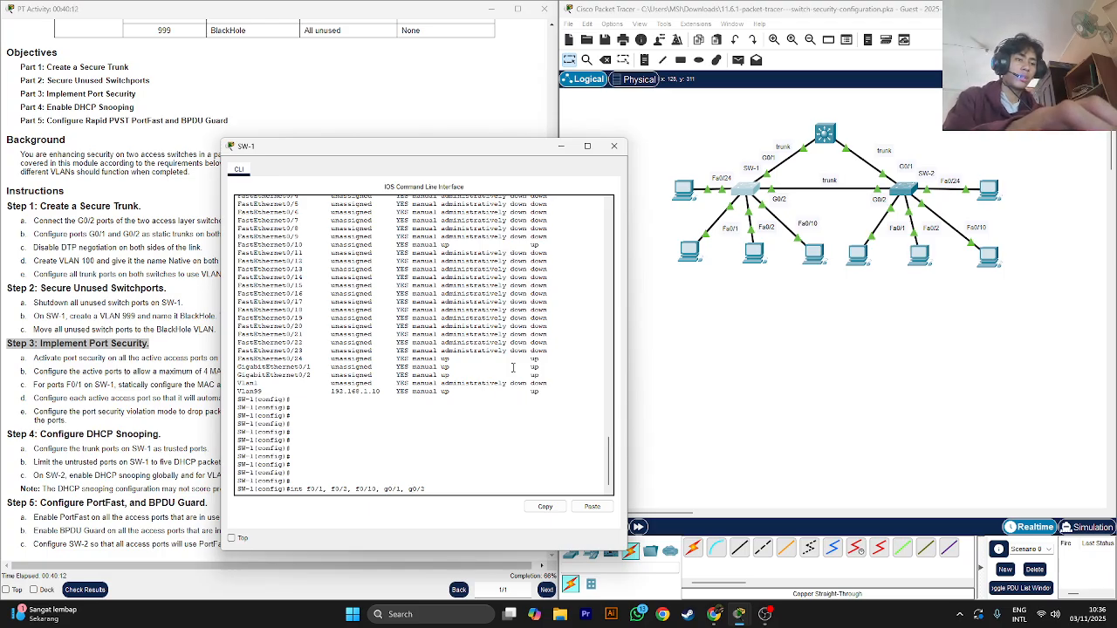
pyautogui.write('f0/2 ')
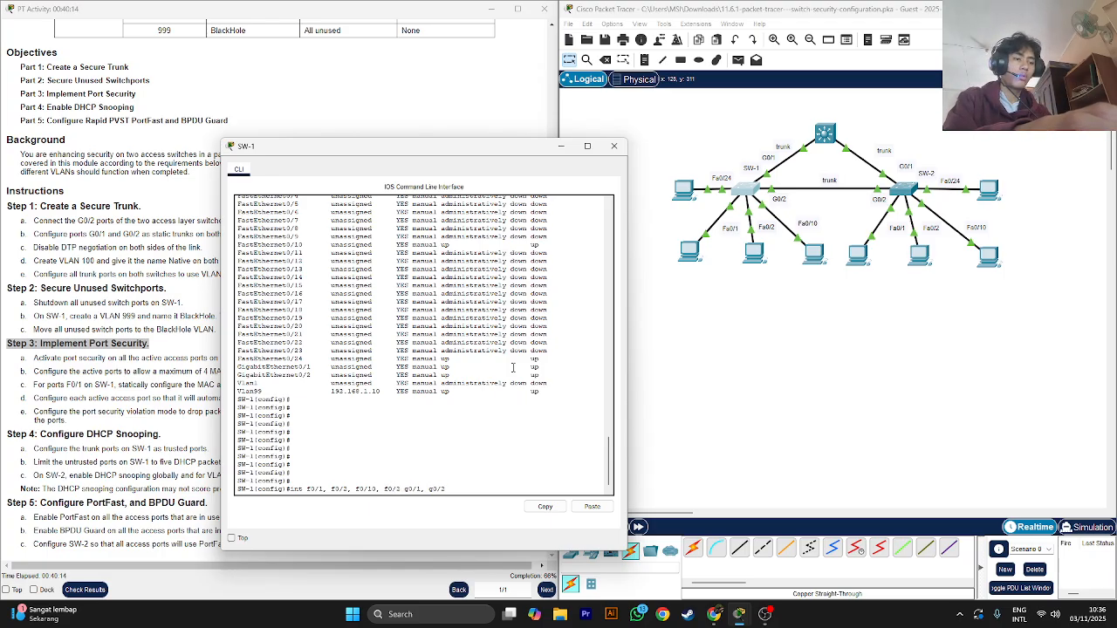
pyautogui.write('4,')
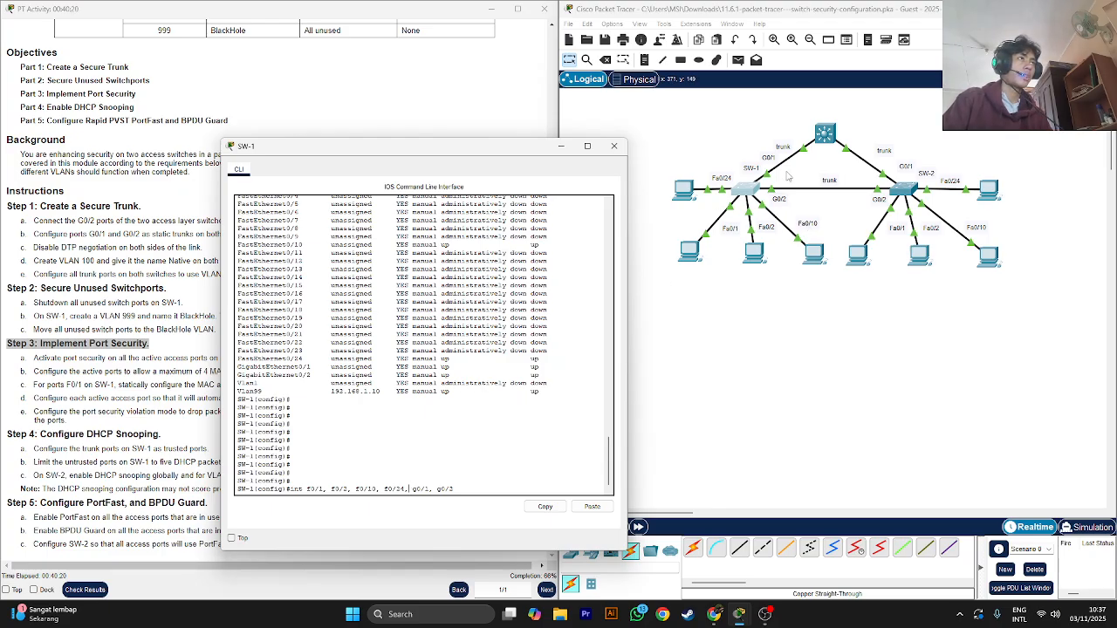
pyautogui.press('Left')
pyautogui.press('Left')
pyautogui.press('Left')
pyautogui.press('Left')
pyautogui.press('Left')
pyautogui.press('Left')
pyautogui.press('Left')
pyautogui.press('Left')
pyautogui.press('Left')
pyautogui.press('Left')
pyautogui.press('Left')
pyautogui.press('Left')
pyautogui.press('Left')
pyautogui.press('Left')
pyautogui.press('Left')
pyautogui.press('Left')
pyautogui.press('Left')
pyautogui.press('Left')
pyautogui.press('Left')
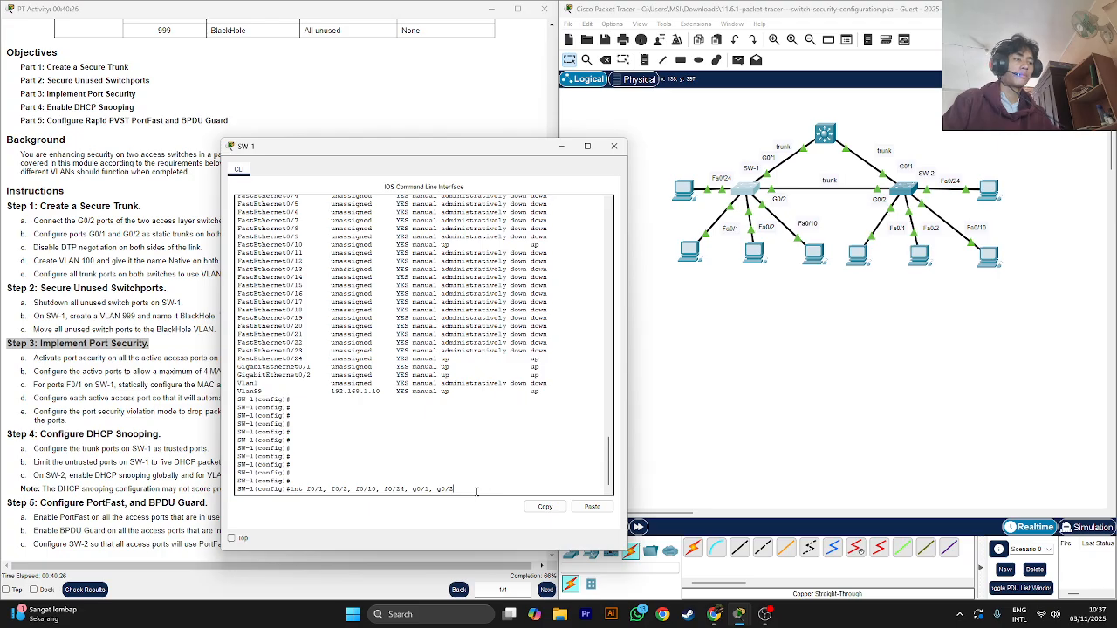
pyautogui.press('Return')
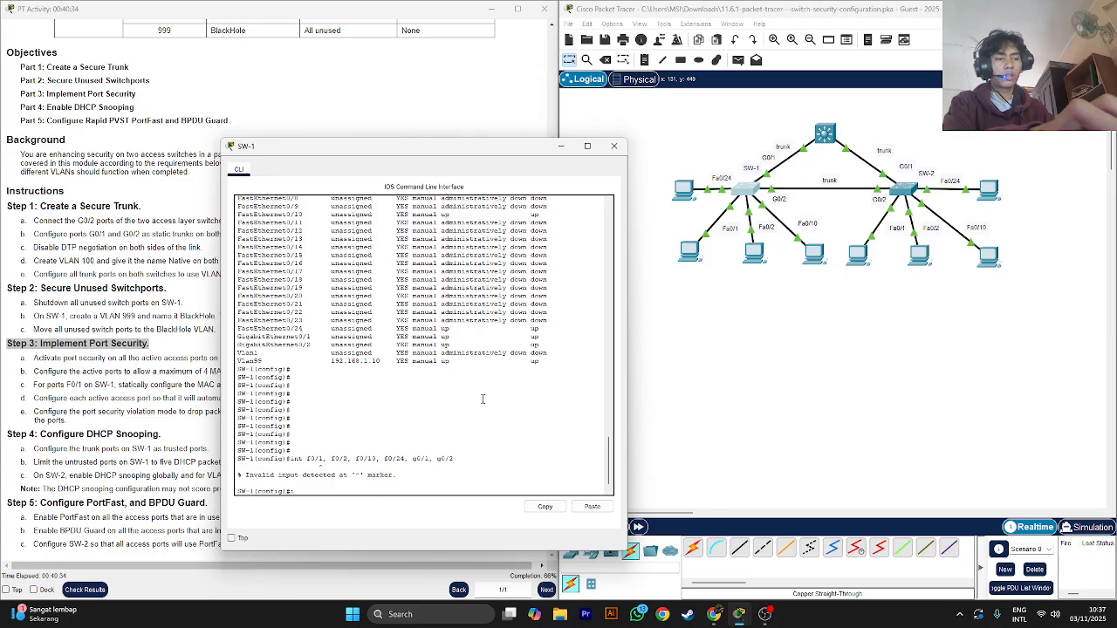
# - Reuse the previous command with the range keyword added to select interfaces f0/1, f0/2, f0/10, f0/24, g0/1, g0/2
pyautogui.press('BackSpace')
pyautogui.press('BackSpace')
pyautogui.press('BackSpace')
pyautogui.press('BackSpace')
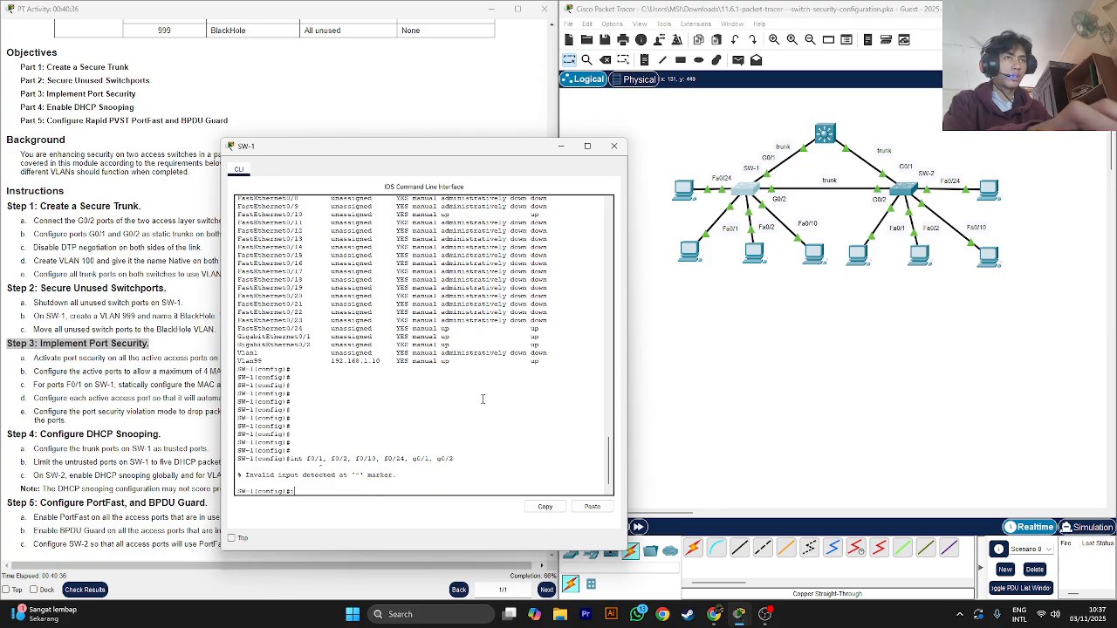
pyautogui.press('Up')
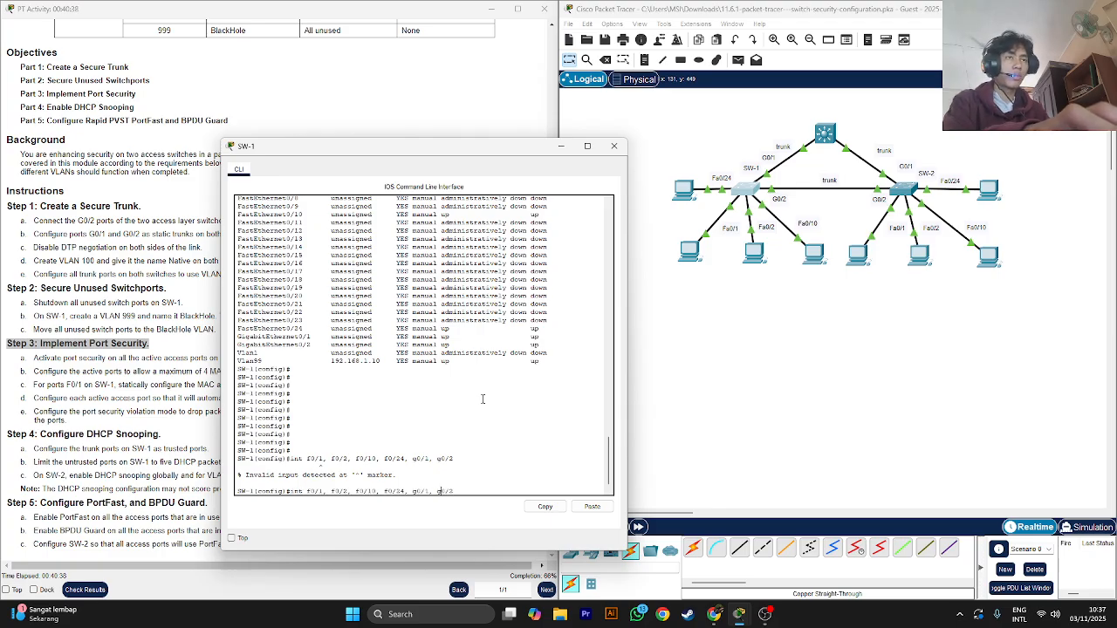
pyautogui.write('rang')
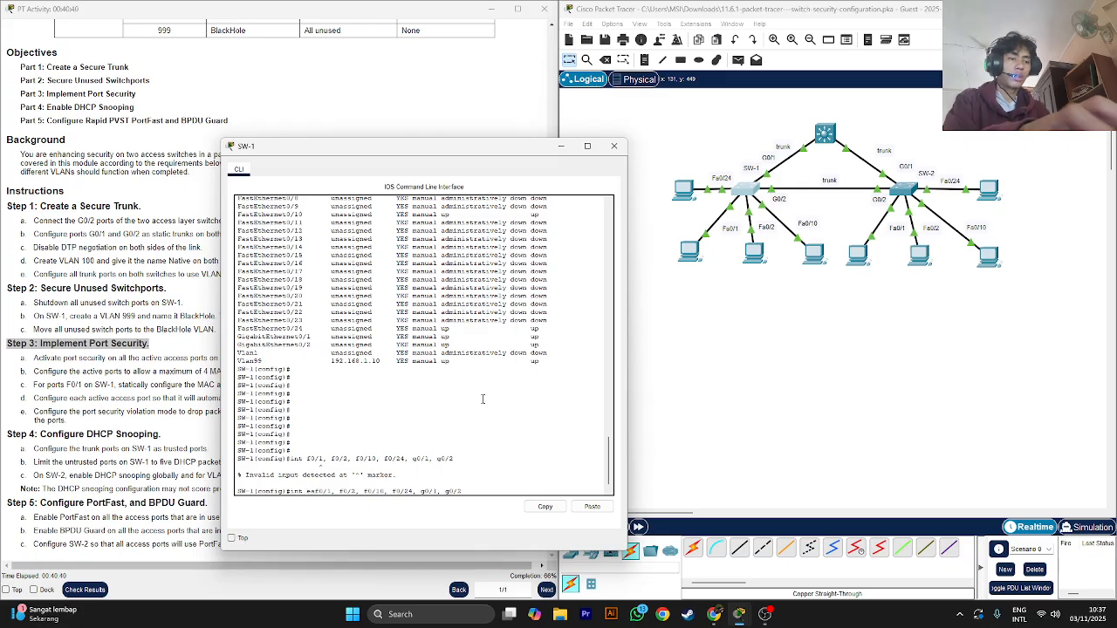
pyautogui.write('e')
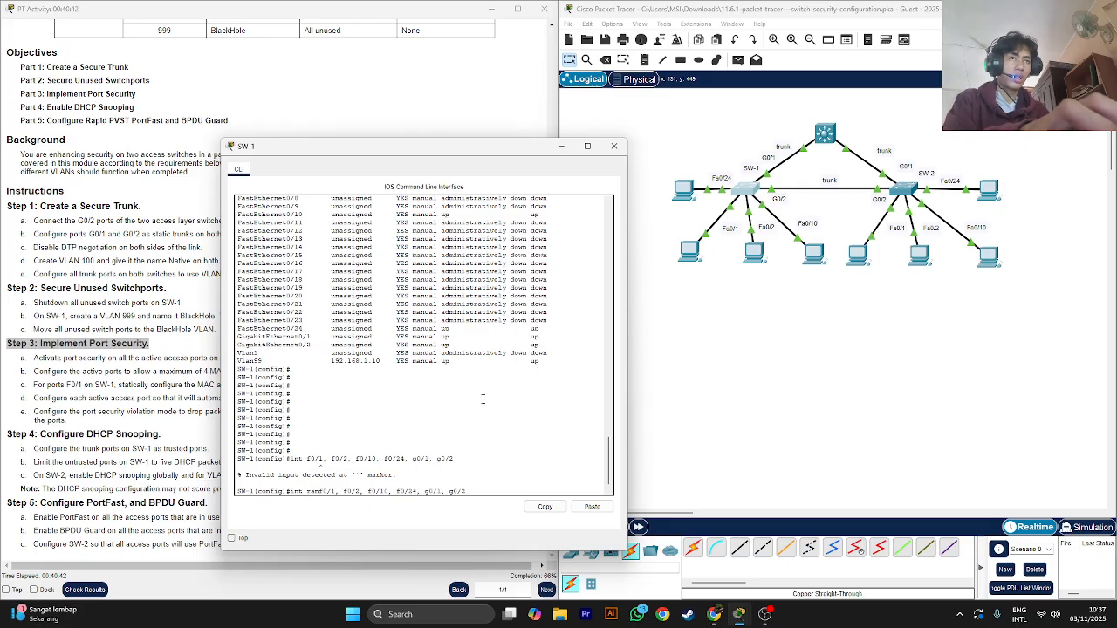
pyautogui.press('Return')
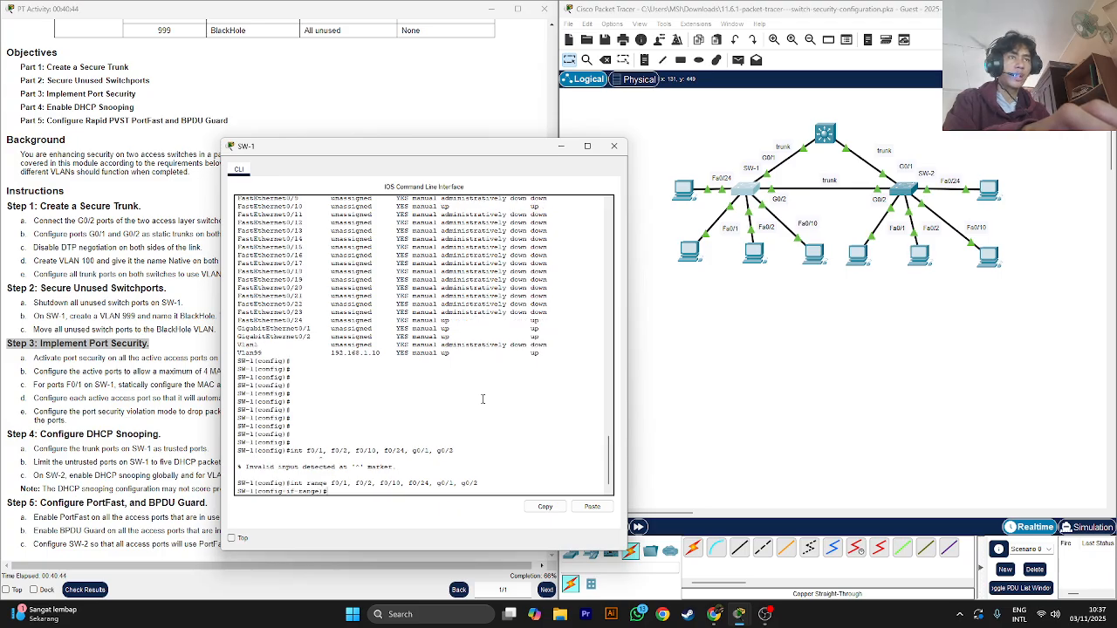
# - Following instruction 3a, enable port security on the selected SW-1 interface range with switchport port-security
pyautogui.moveTo(288, 153); pyautogui.dragTo(330, 151)
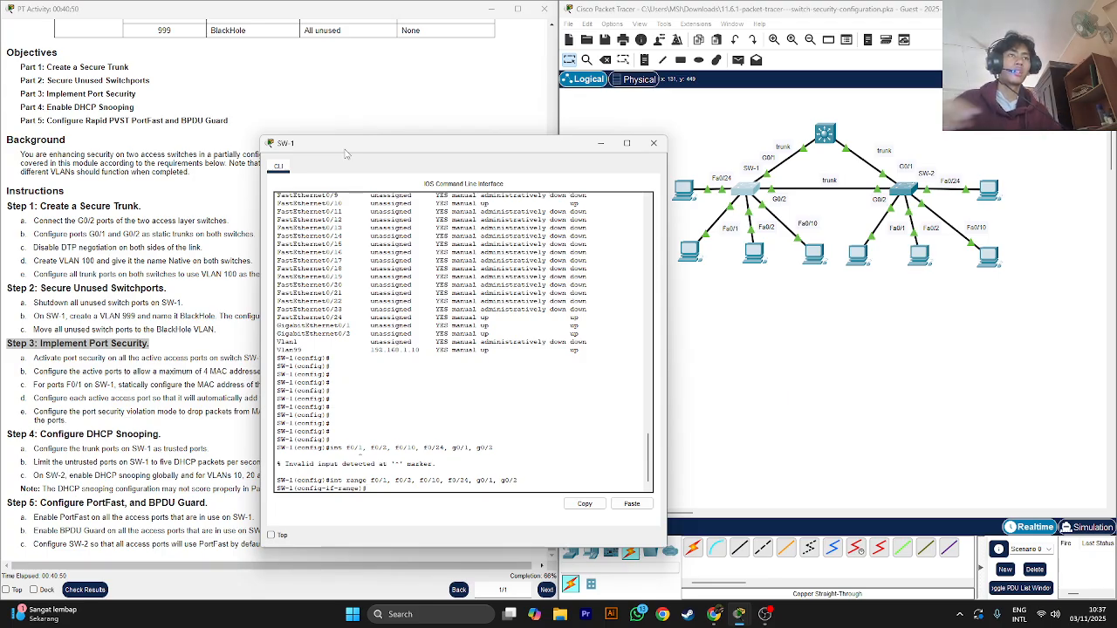
pyautogui.press('Tab')
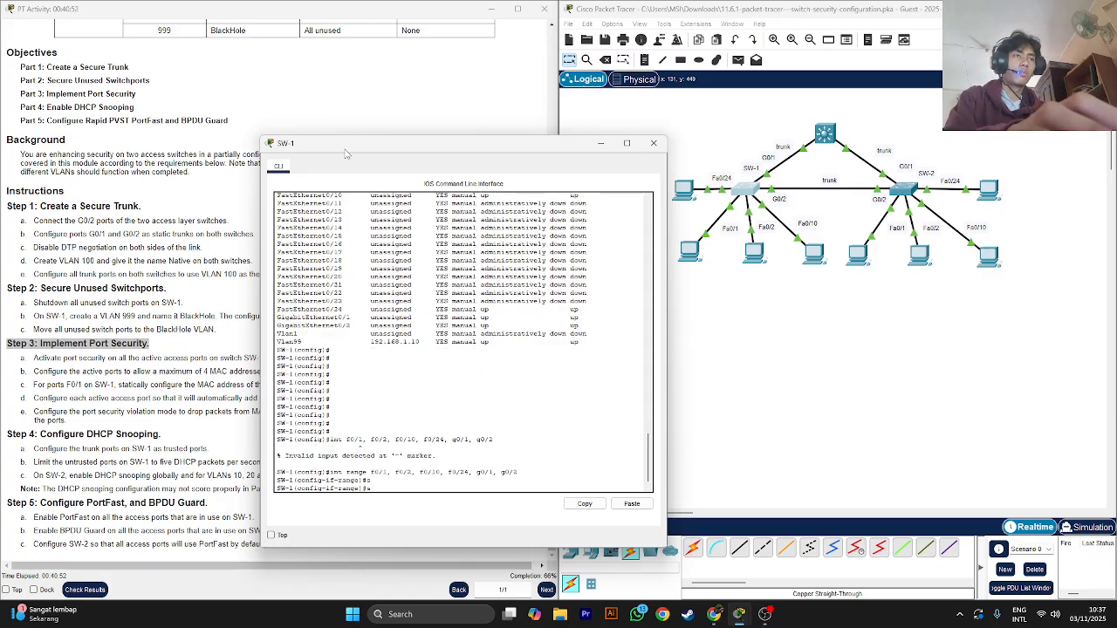
pyautogui.write('wi')
pyautogui.press('Tab')
pyautogui.press('Tab')
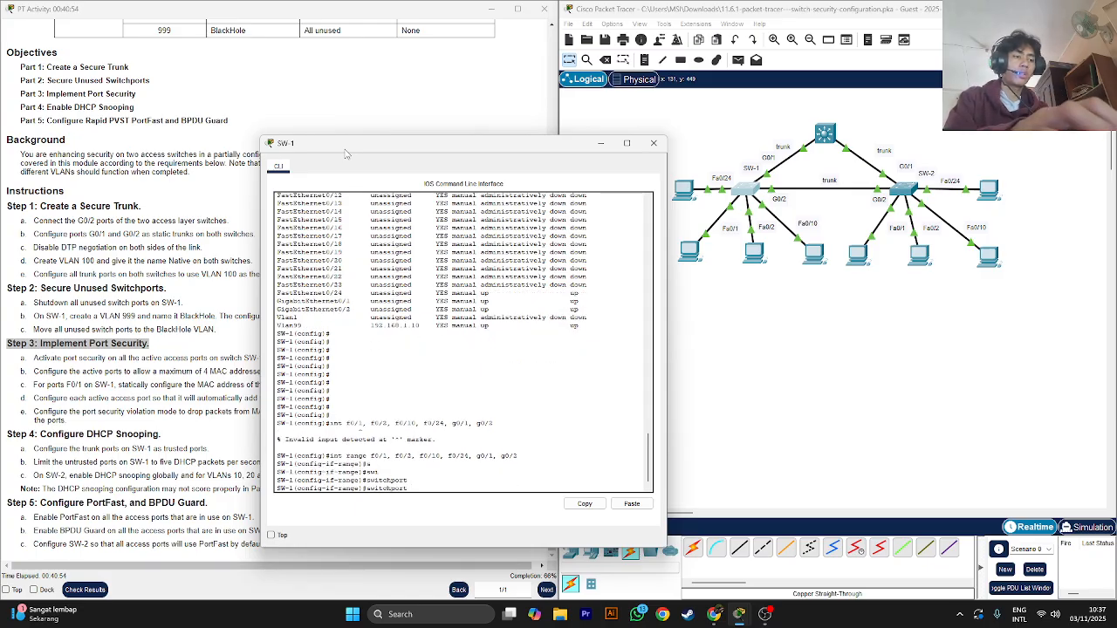
pyautogui.write('por')
pyautogui.press('Tab')
pyautogui.press('Return')
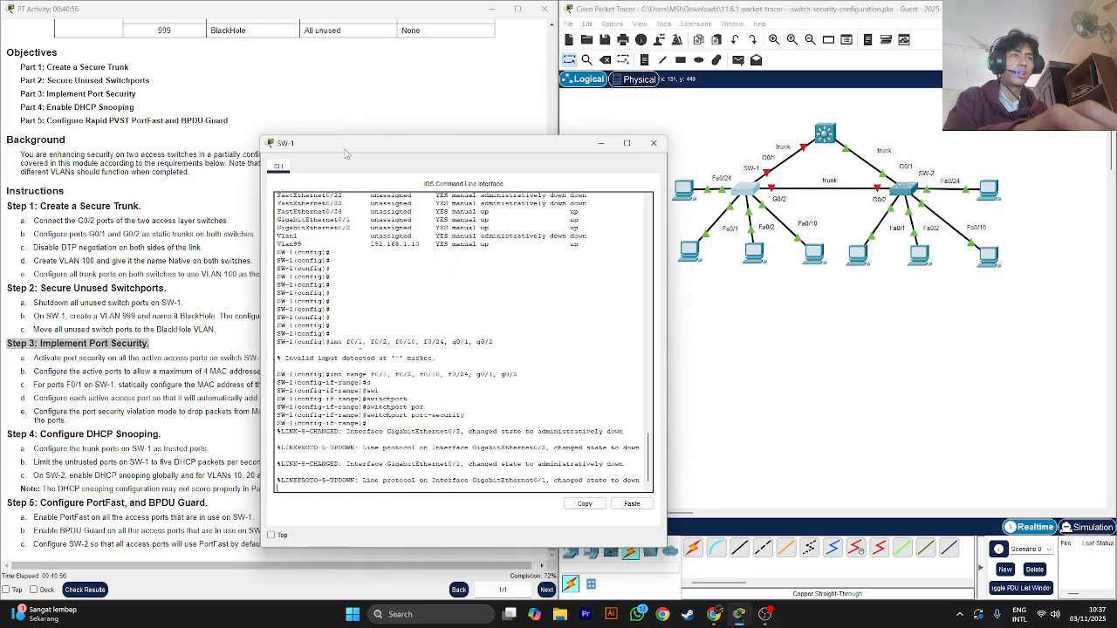
pyautogui.press('Return')
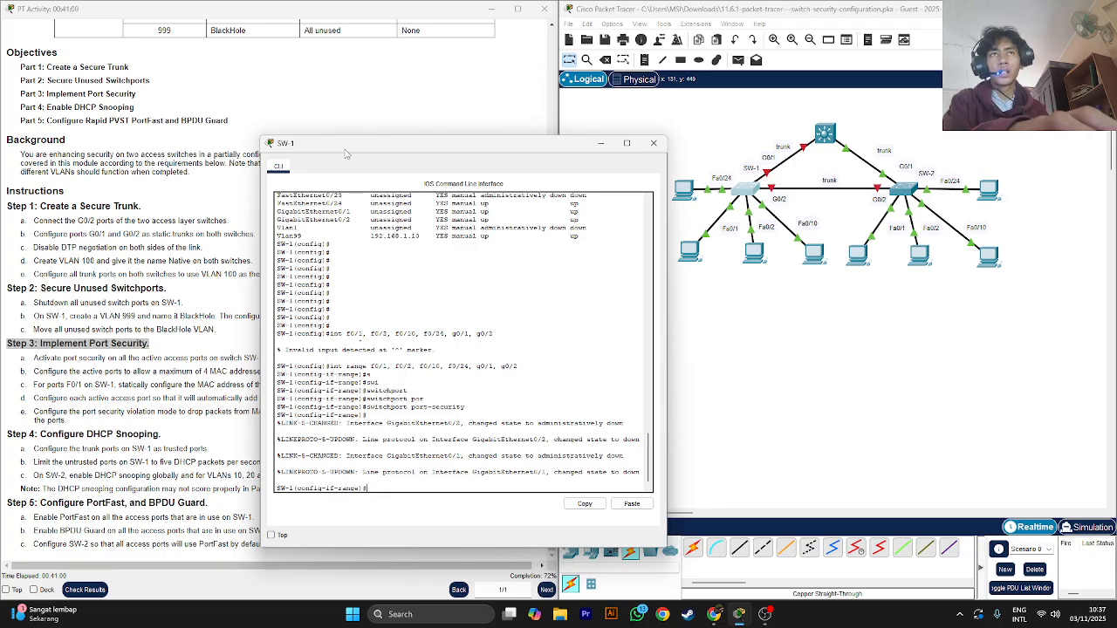
# - Following instruction 3b, limit the selected SW-1 interface range to four learned MAC addresses with switchport port-security maximum 4
pyautogui.tripleClick(123, 383)
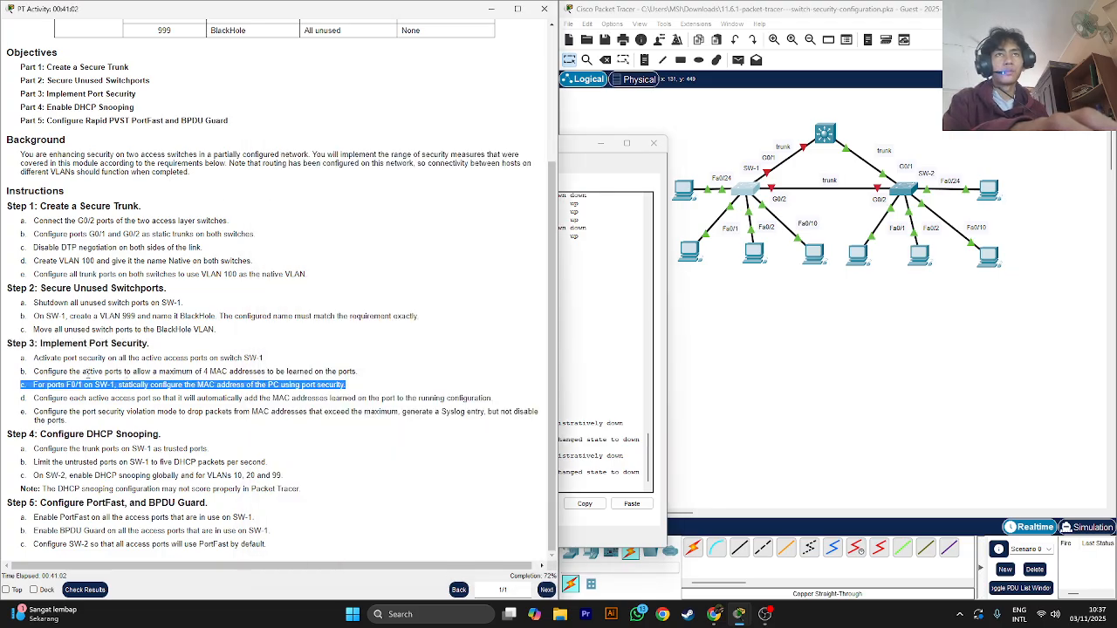
pyautogui.doubleClick(93, 372)
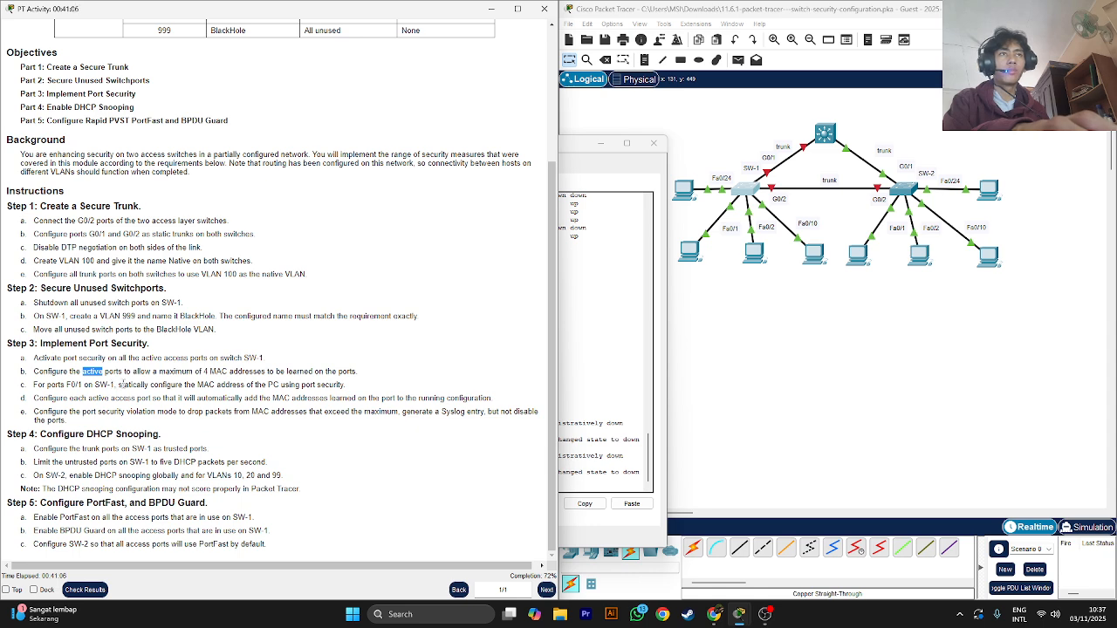
pyautogui.click(561, 487)
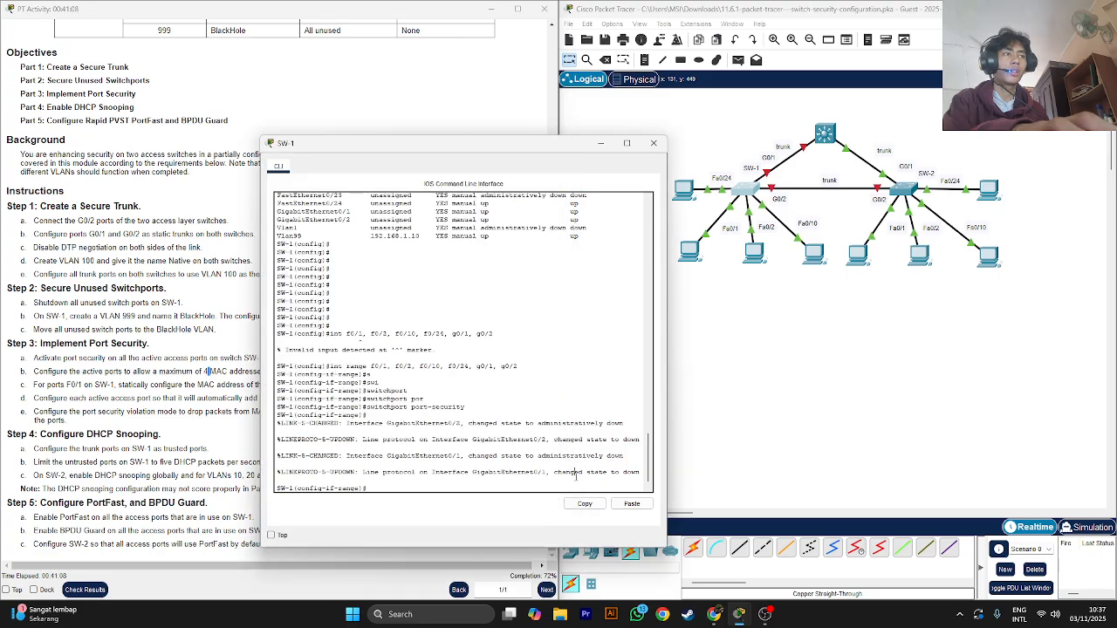
pyautogui.press('Up')
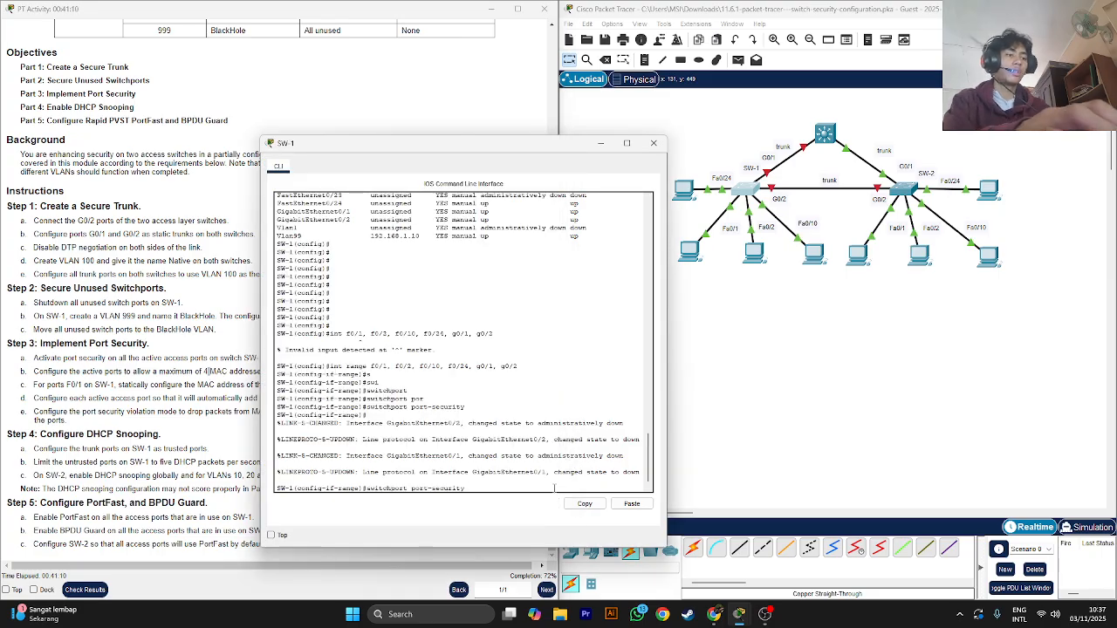
pyautogui.write('max')
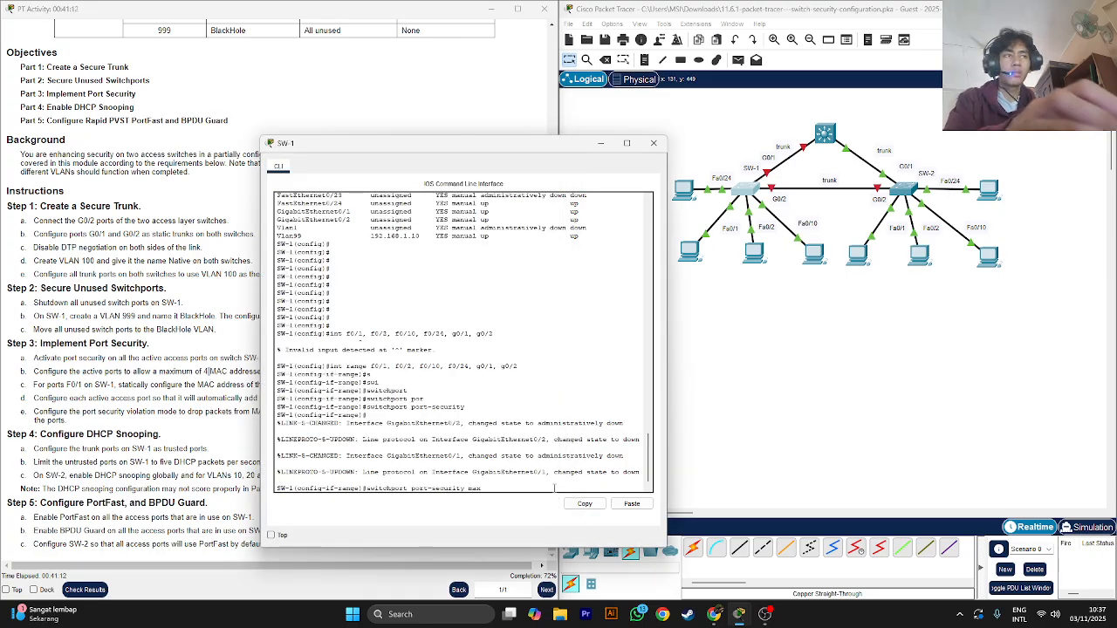
pyautogui.press('Tab')
pyautogui.write('4')
pyautogui.press('Return')
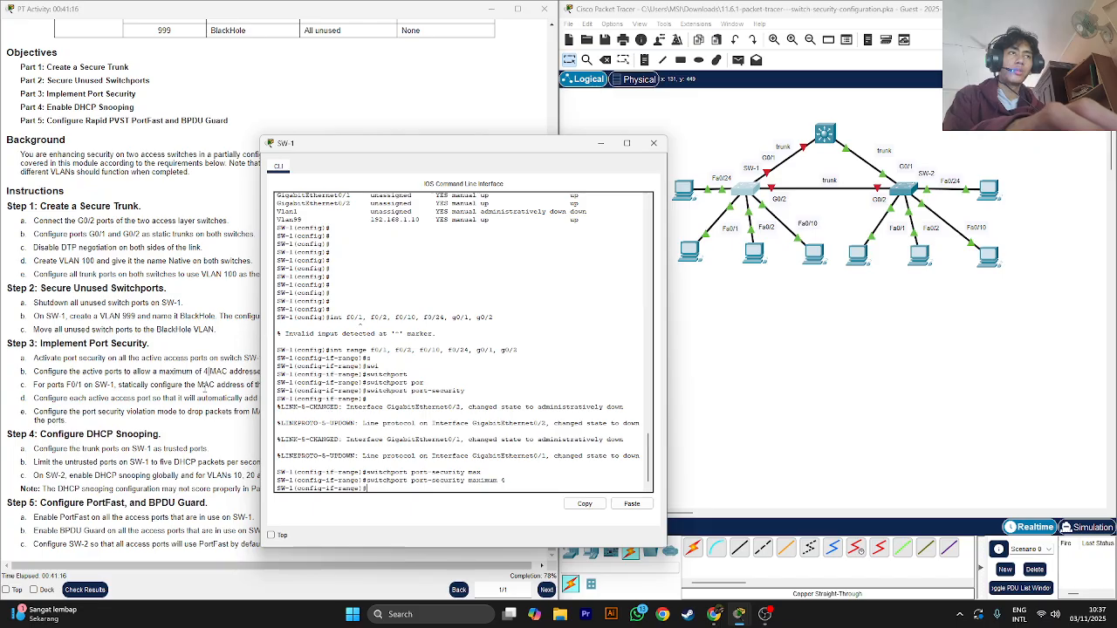
# - Following instruction 3c, run ipconfig /all in the command prompt of PC1, the PC on SW-1's Fa0/1
pyautogui.click(186, 382)
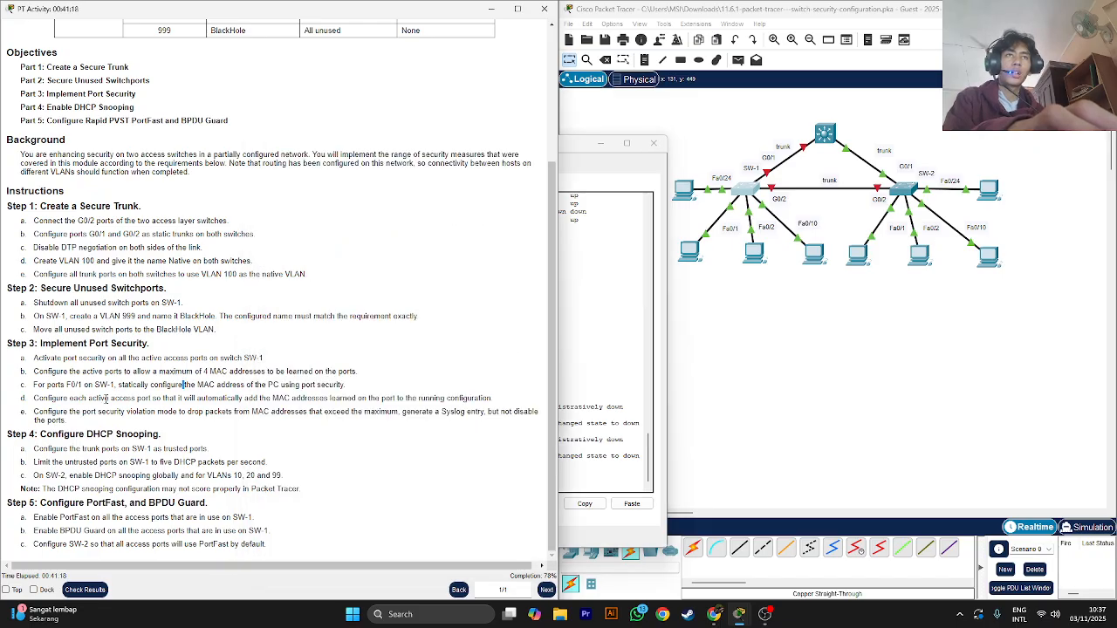
pyautogui.moveTo(120, 399); pyautogui.dragTo(95, 385)
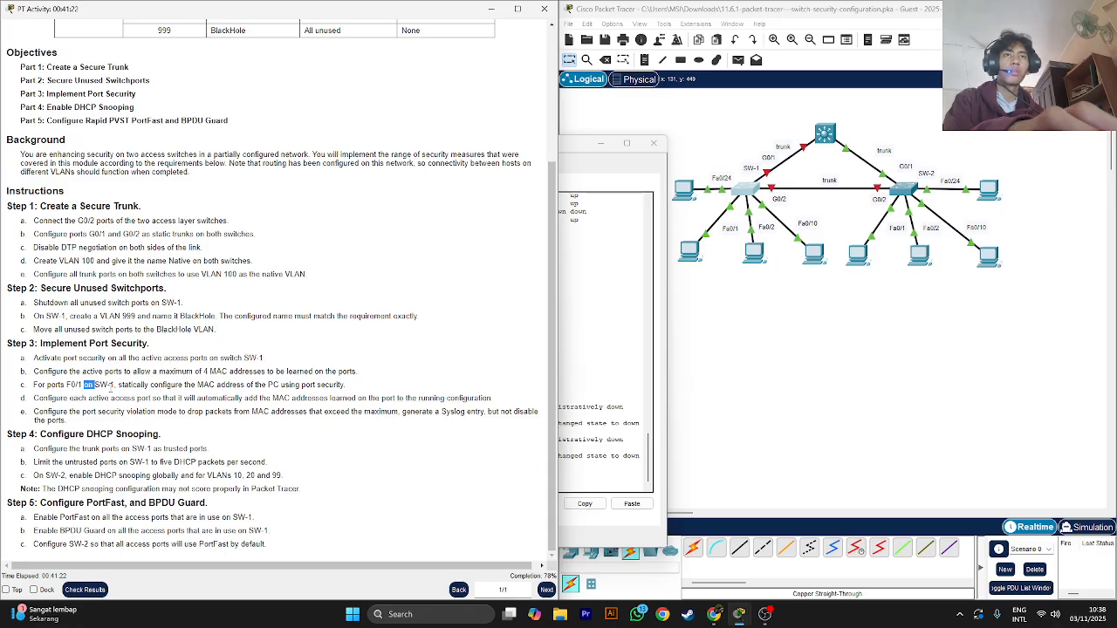
pyautogui.click(117, 385)
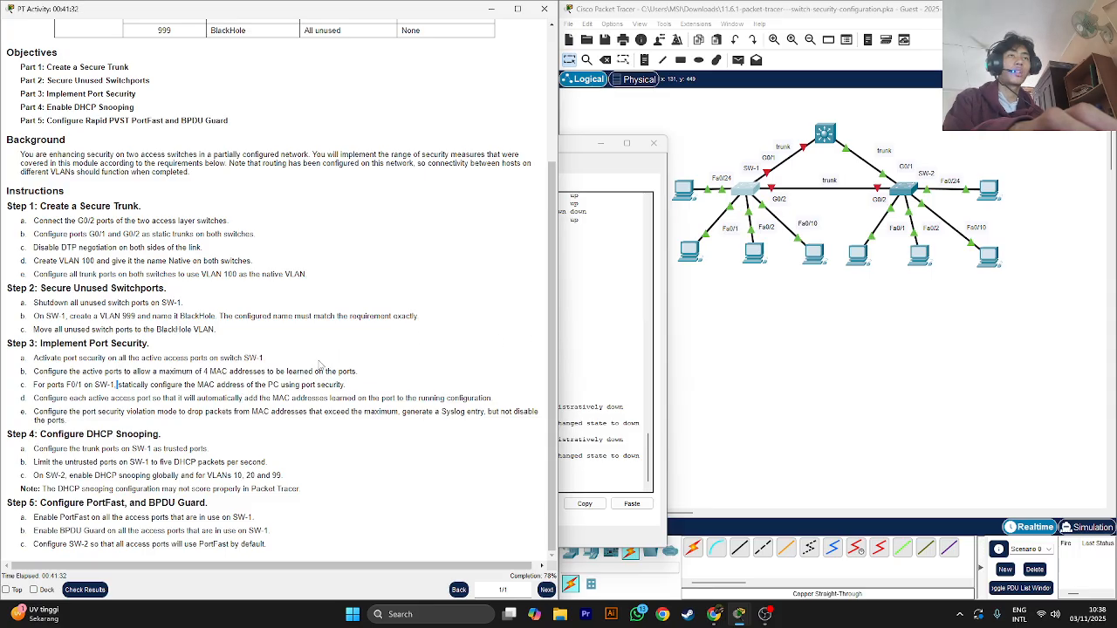
pyautogui.click(857, 339)
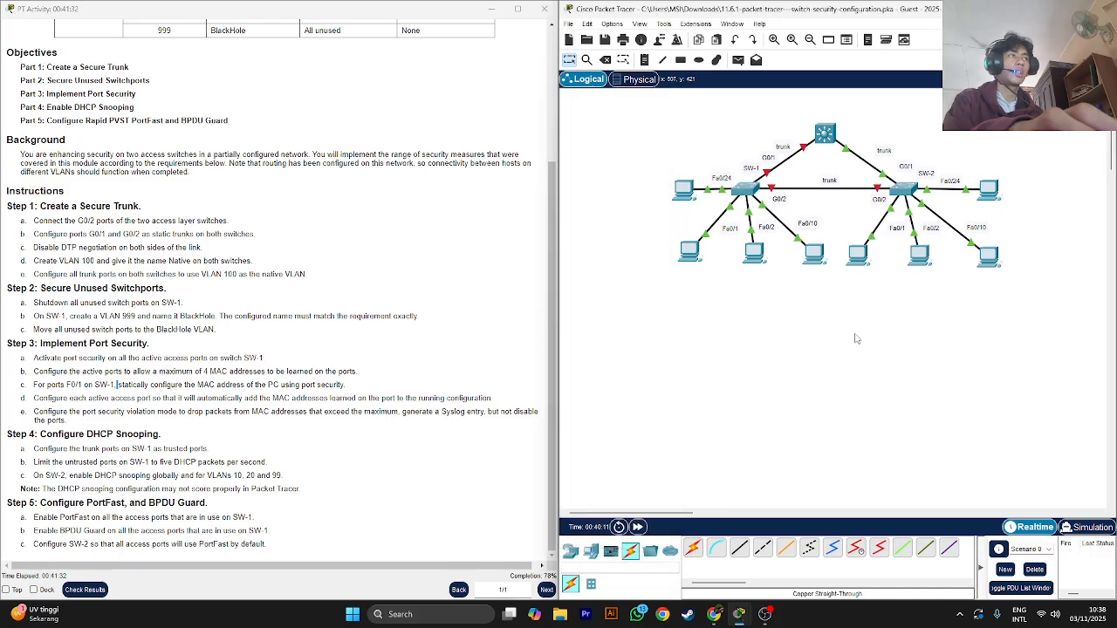
pyautogui.click(696, 255)
pyautogui.click(658, 209)
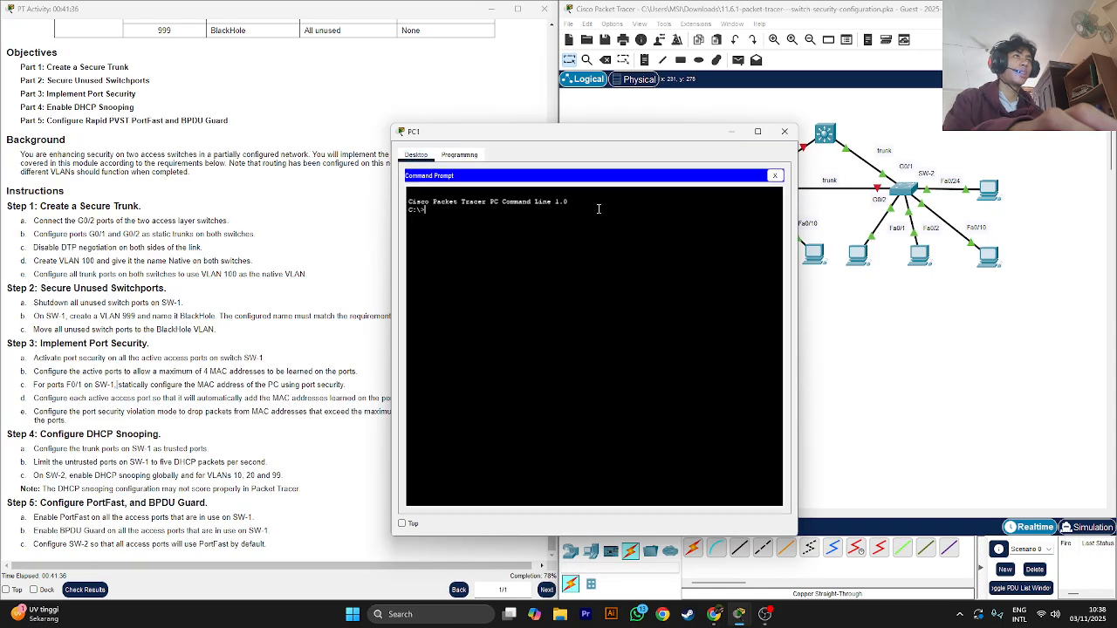
pyautogui.write('ipc')
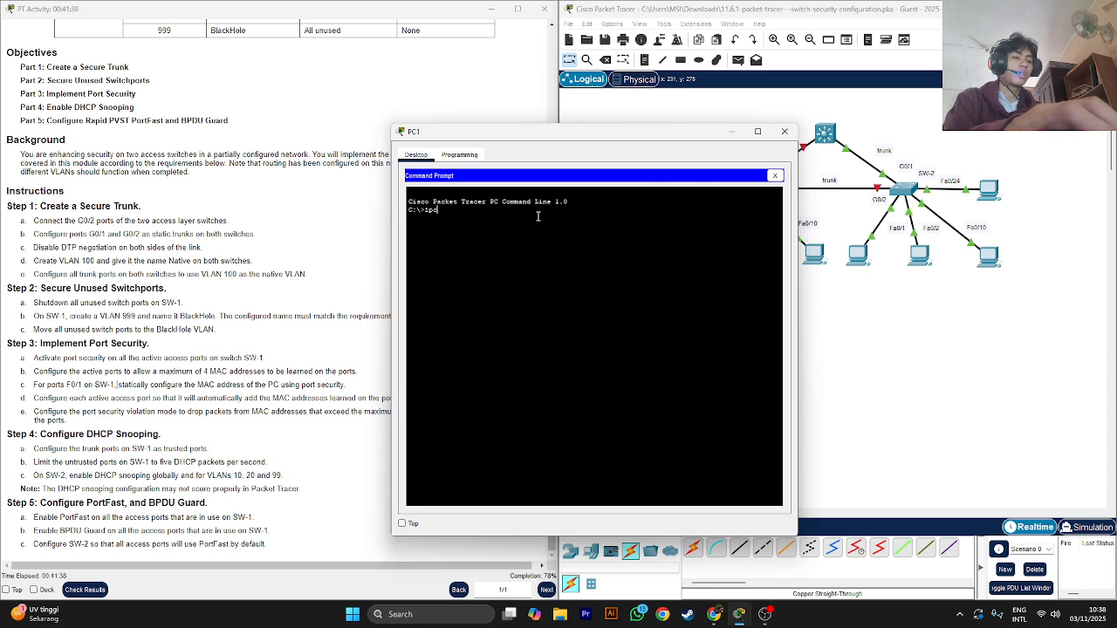
pyautogui.write('onfig /all')
pyautogui.press('Return')
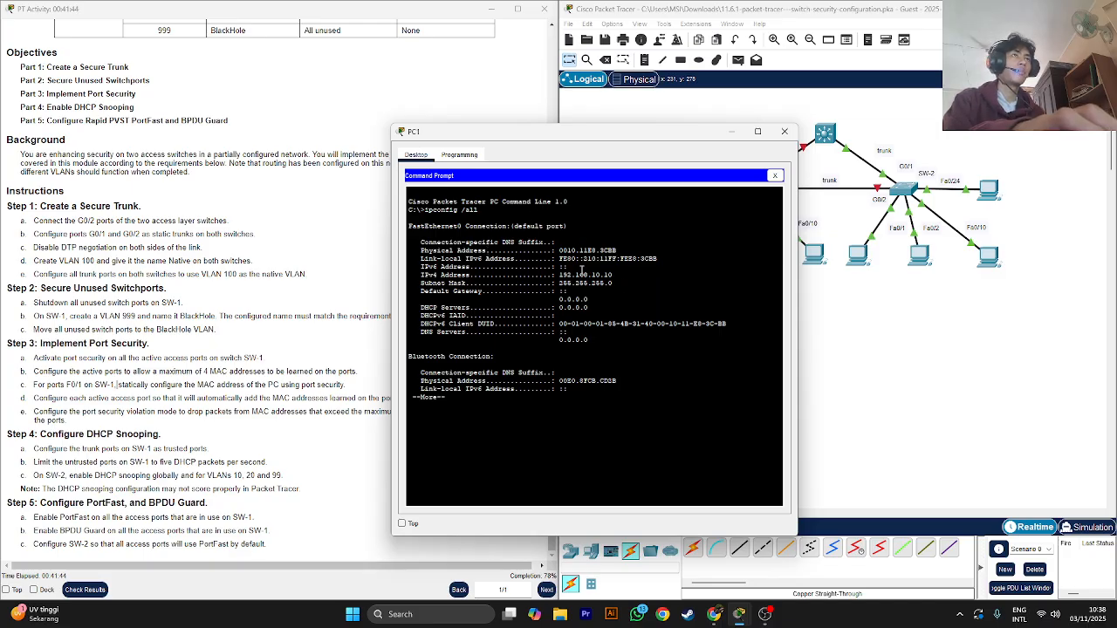
# - Highlight the physical address of PC1's FastEthernet0 connection and put PC1's window away
pyautogui.moveTo(616, 250); pyautogui.dragTo(559, 251)
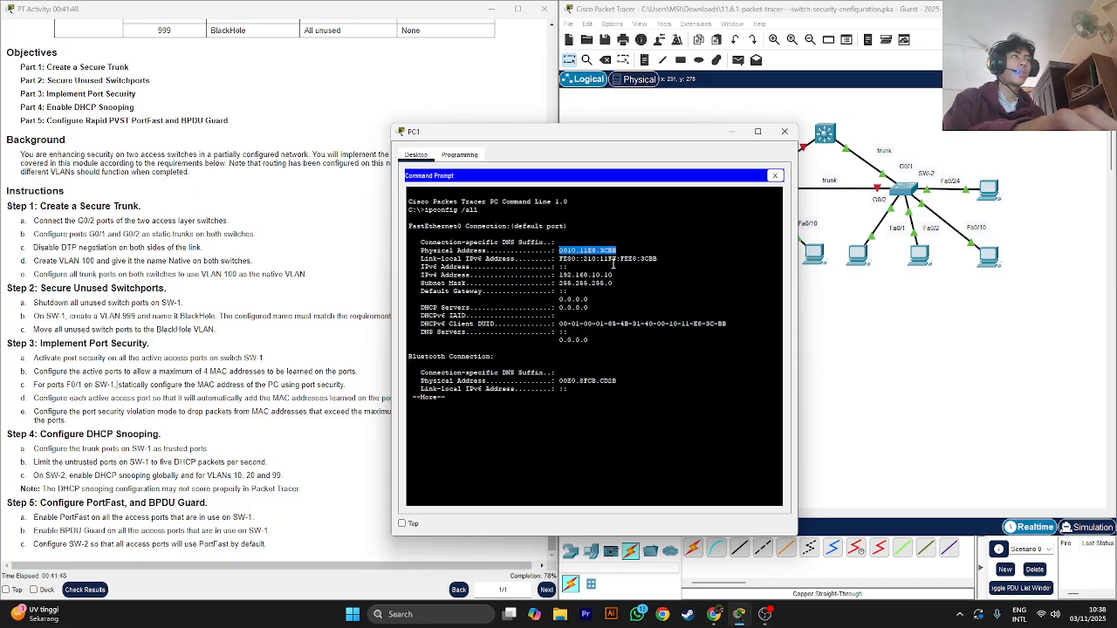
pyautogui.click(757, 131)
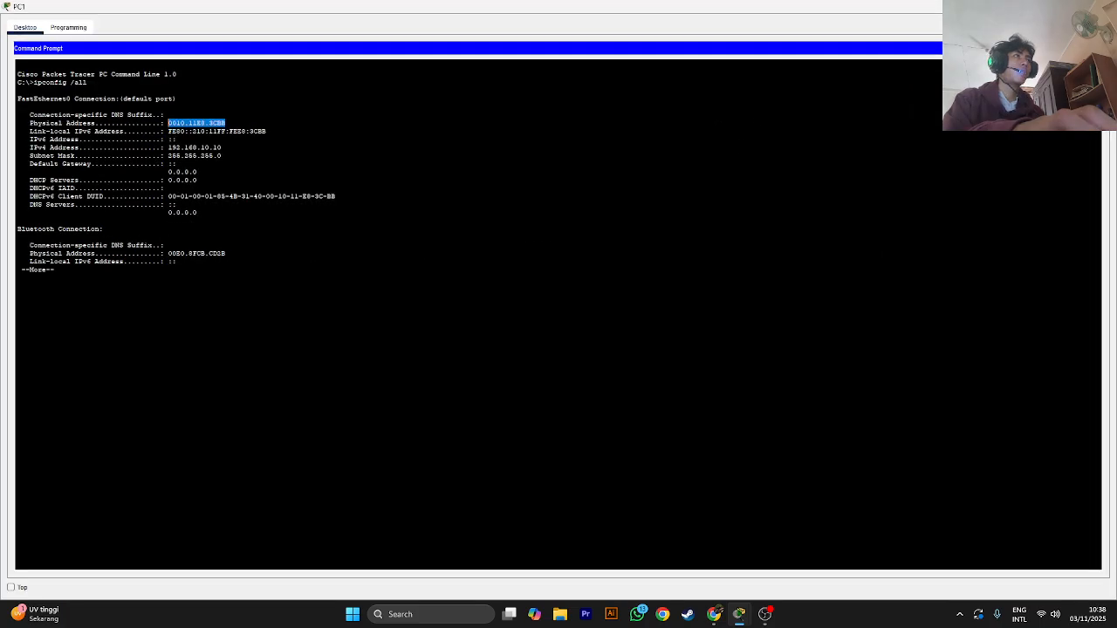
pyautogui.moveTo(733, 7); pyautogui.dragTo(924, 203)
pyautogui.click(998, 196)
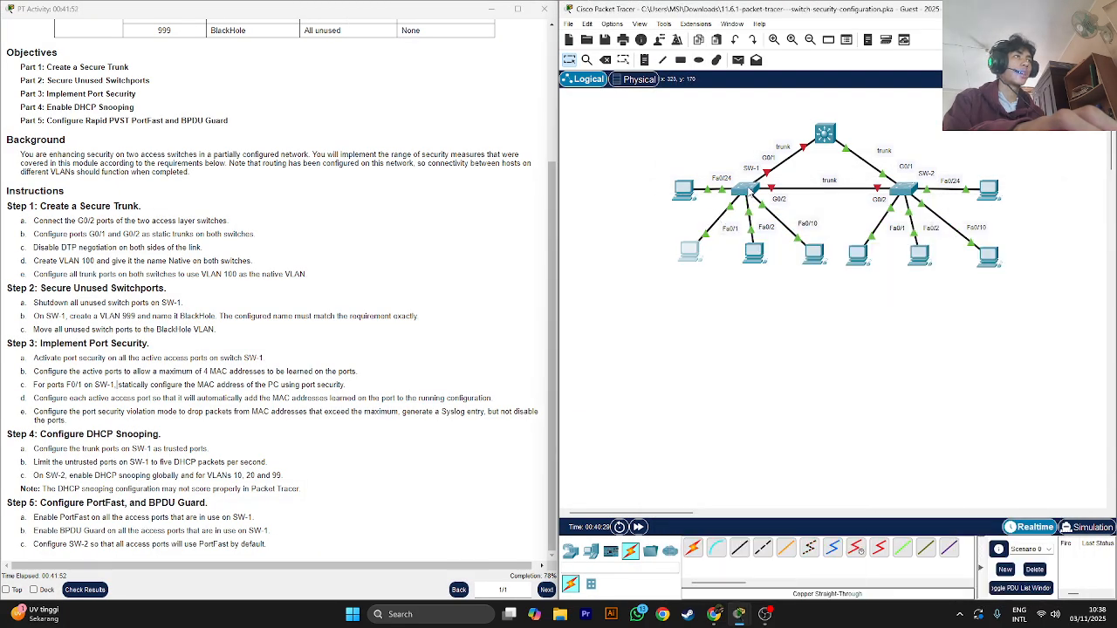
# - Leave the interface range on SW-1 and enter interface configuration for f0/1
pyautogui.click(749, 190)
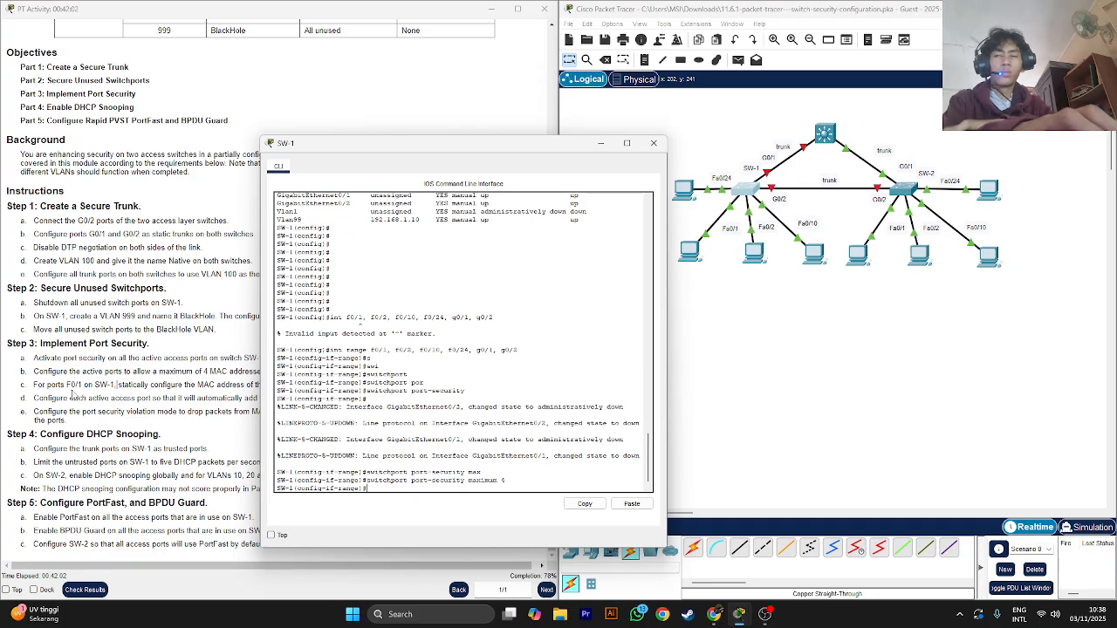
pyautogui.write('exit')
pyautogui.press('Return')
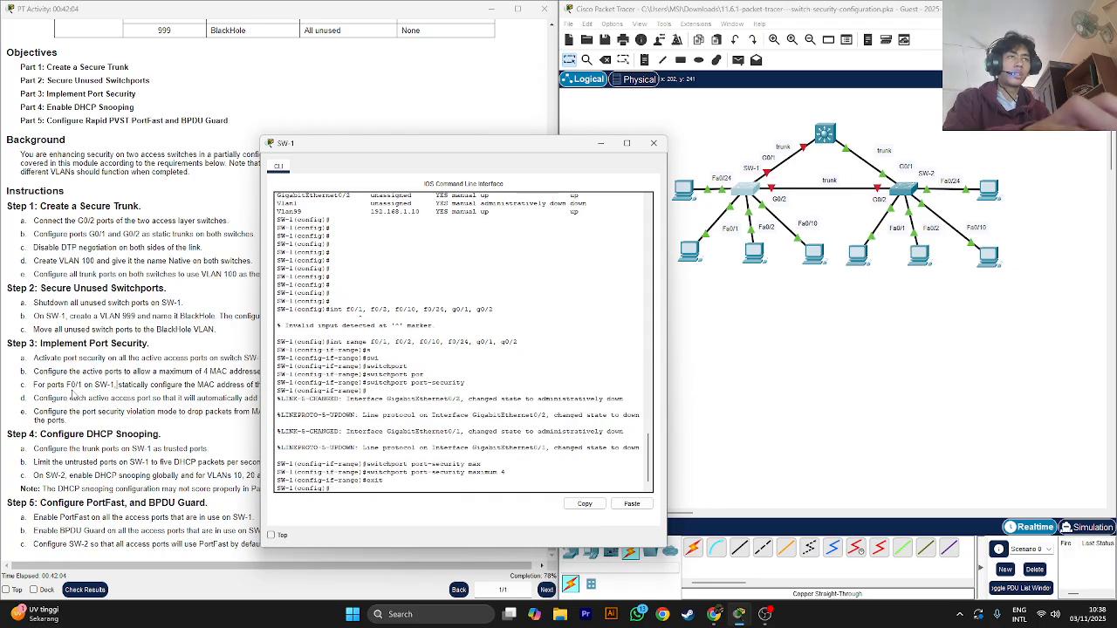
pyautogui.write('int f')
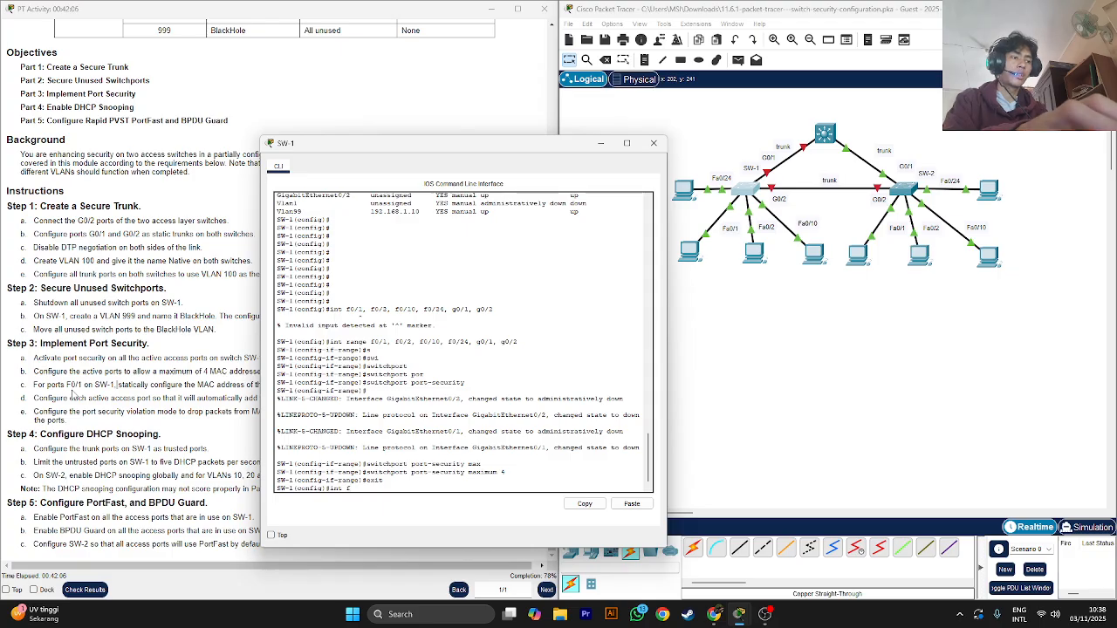
pyautogui.write('0/1')
pyautogui.press('Return')
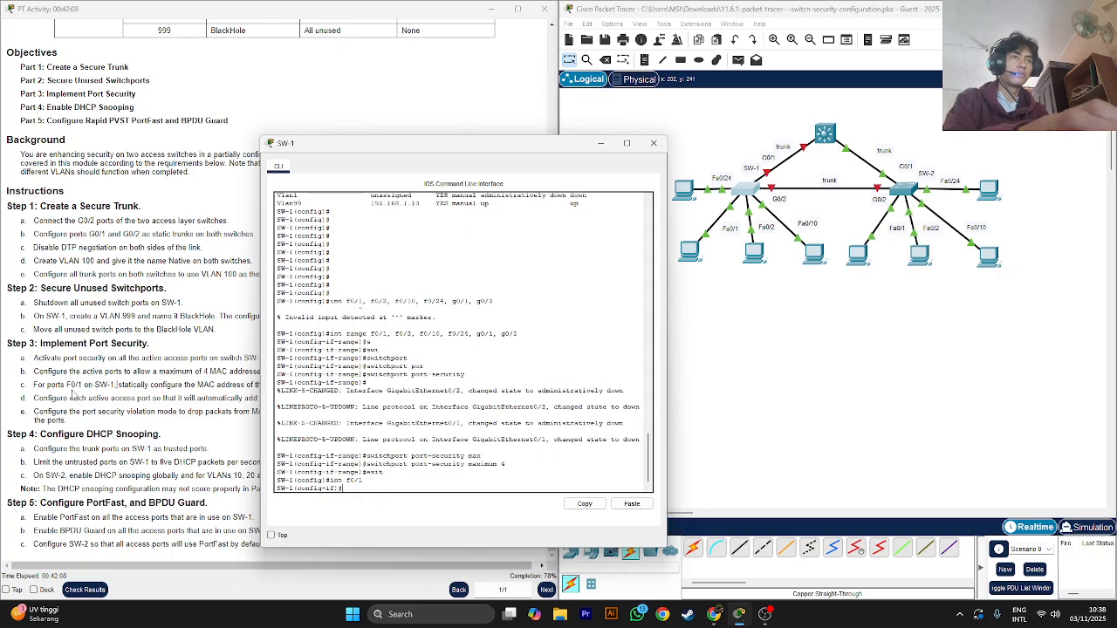
# - Compose the command switchport port-security mac-address at the f0/1 interface prompt without running it
pyautogui.write('swi')
pyautogui.press('Tab')
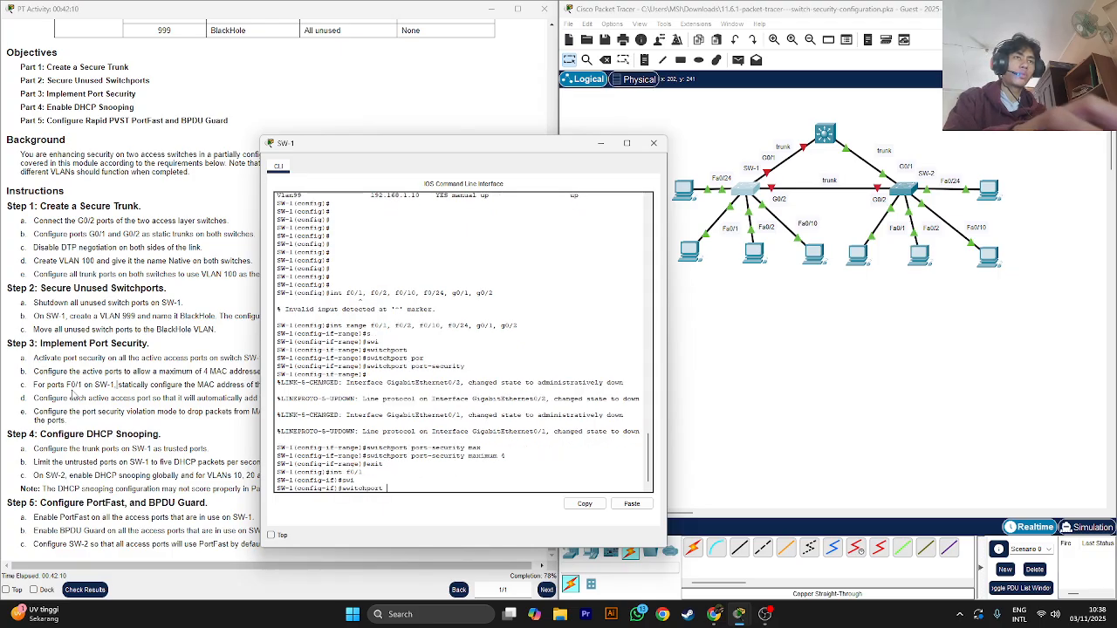
pyautogui.write('por')
pyautogui.press('Tab')
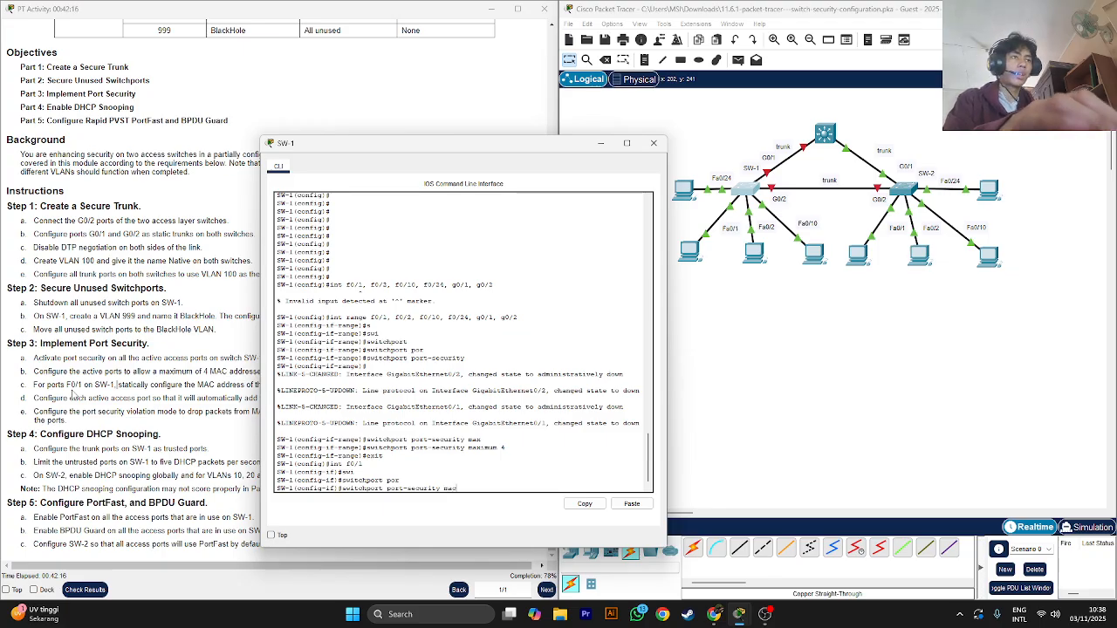
pyautogui.write('mac')
pyautogui.press('Tab')
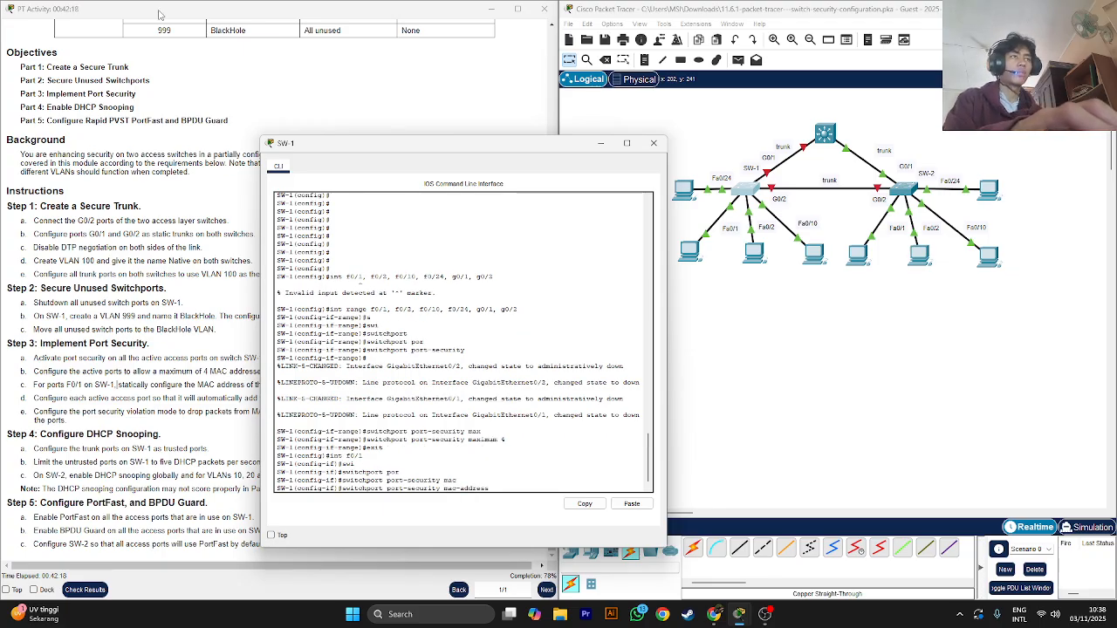
# - Show PC1's address output beside SW-1's command line, complete the unsent command with 0010.11E8.3CBB and run it
pyautogui.moveTo(378, 136); pyautogui.dragTo(220, 89)
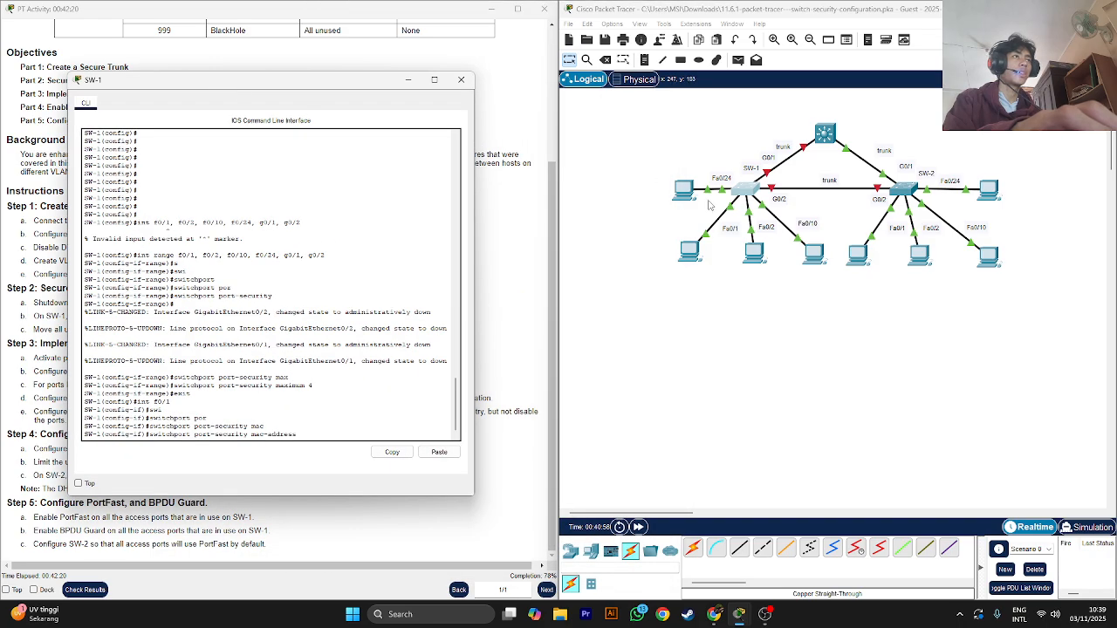
pyautogui.click(691, 251)
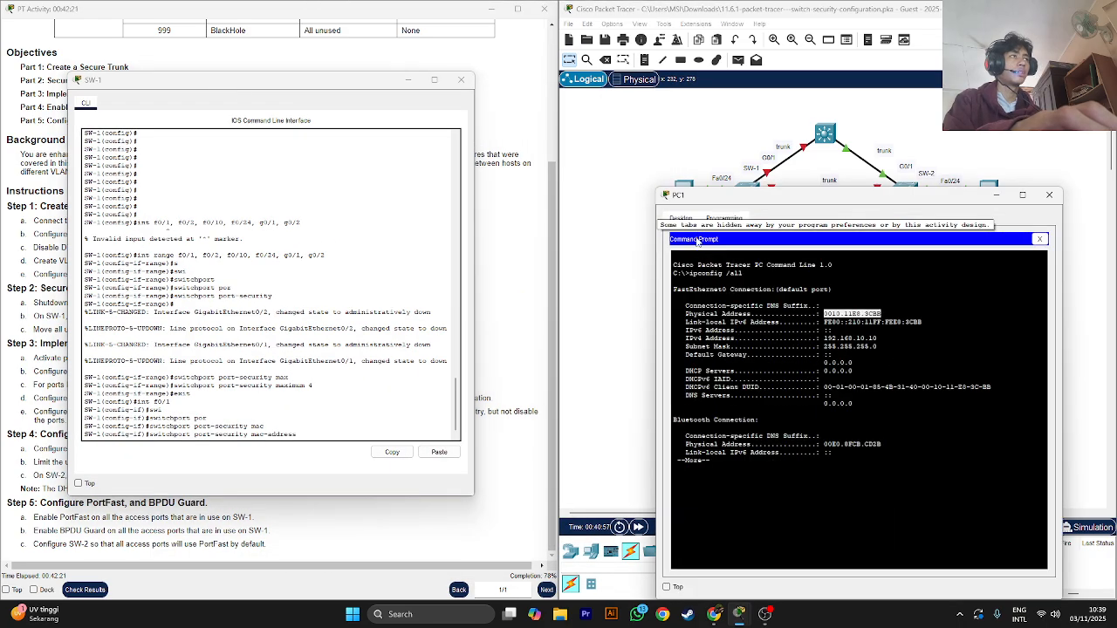
pyautogui.click(312, 436)
pyautogui.write('0010.11E')
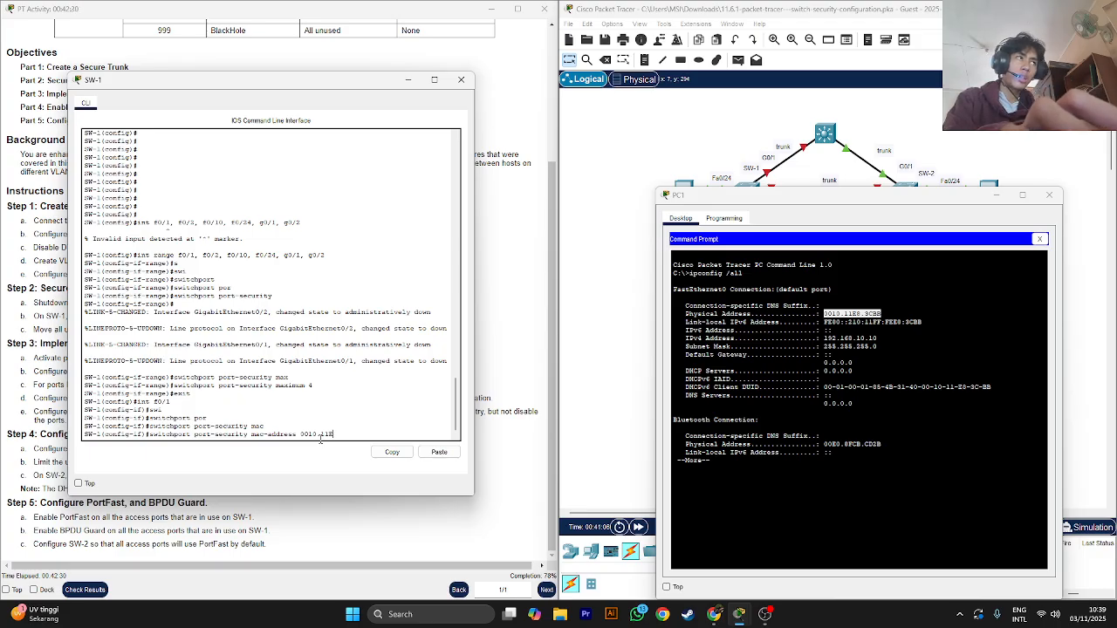
pyautogui.write('8')
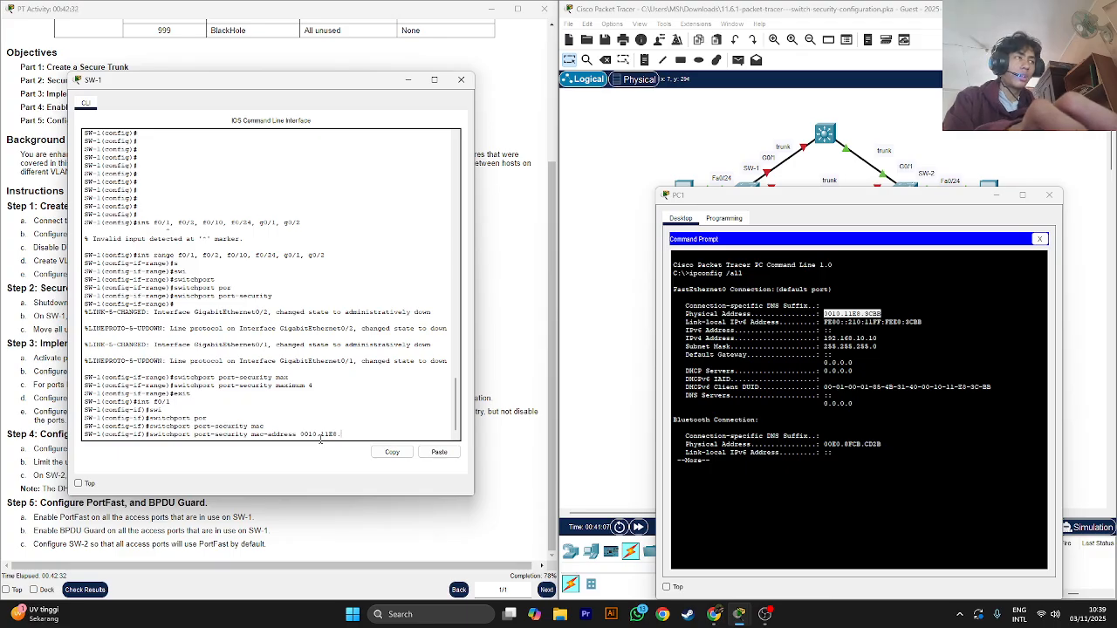
pyautogui.write('.3C')
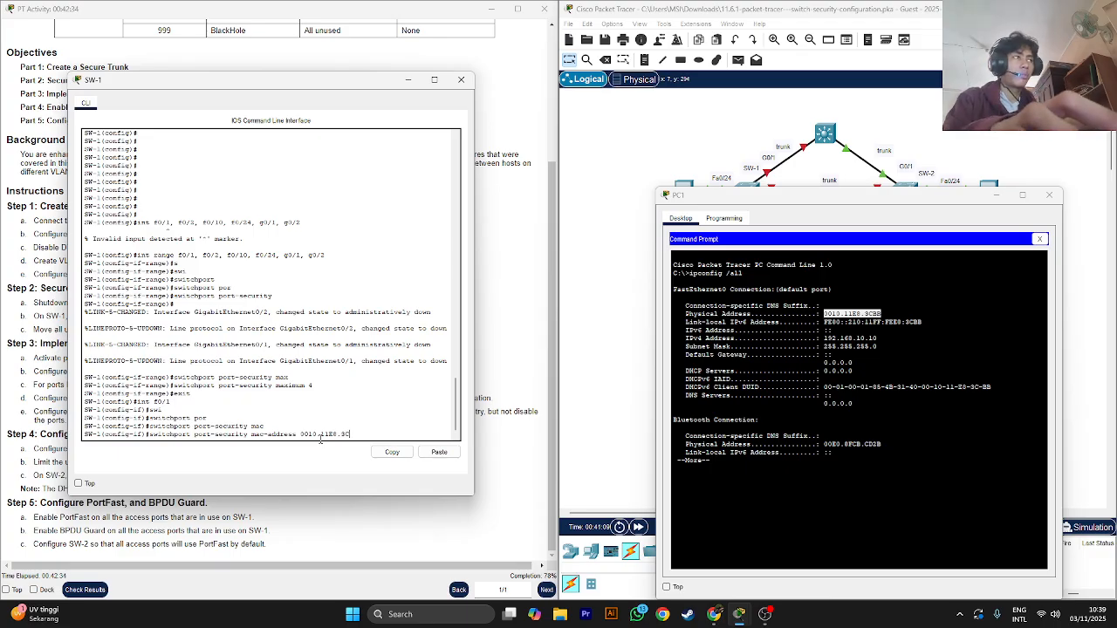
pyautogui.write('BB')
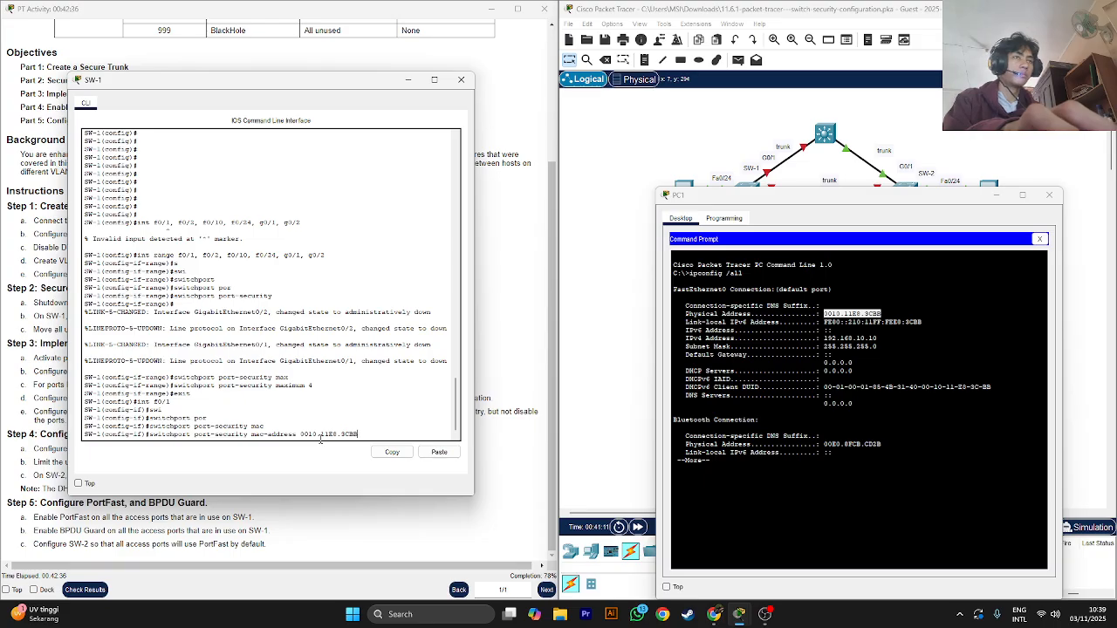
pyautogui.press('Return')
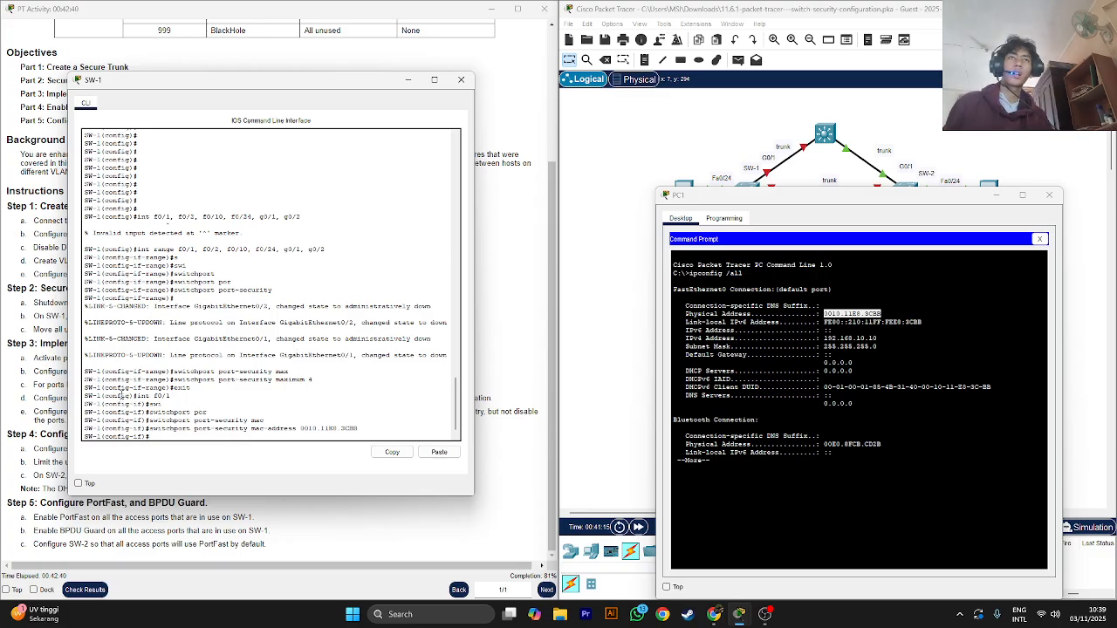
# - Review the instruction in Step 3 about automatically adding MAC addresses learned on each active access port
pyautogui.click(67, 370)
pyautogui.doubleClick(151, 399)
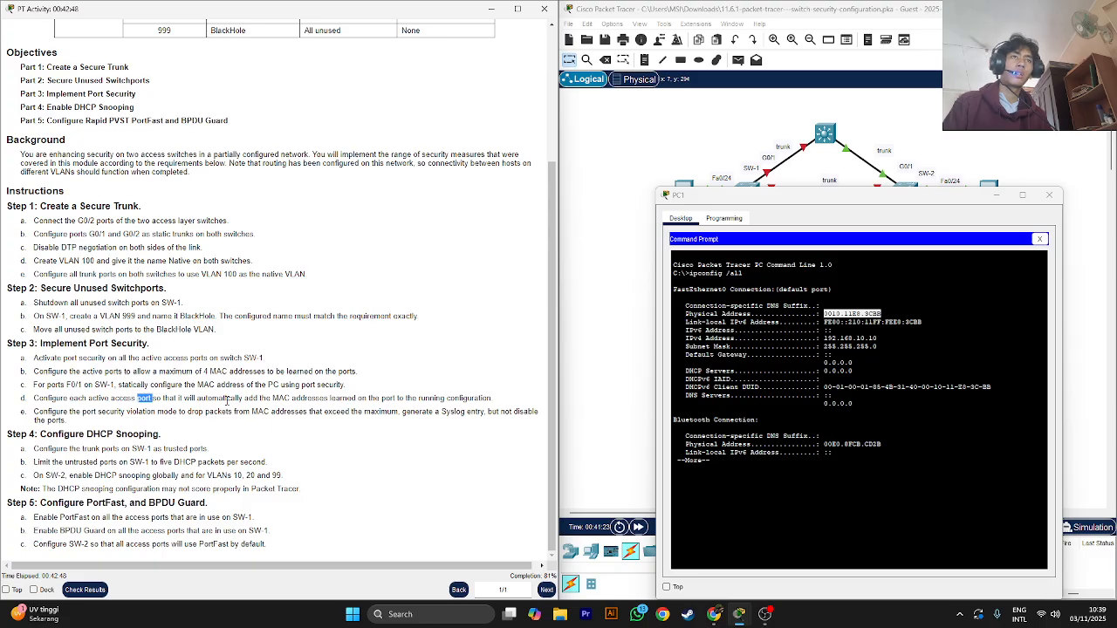
pyautogui.click(131, 398)
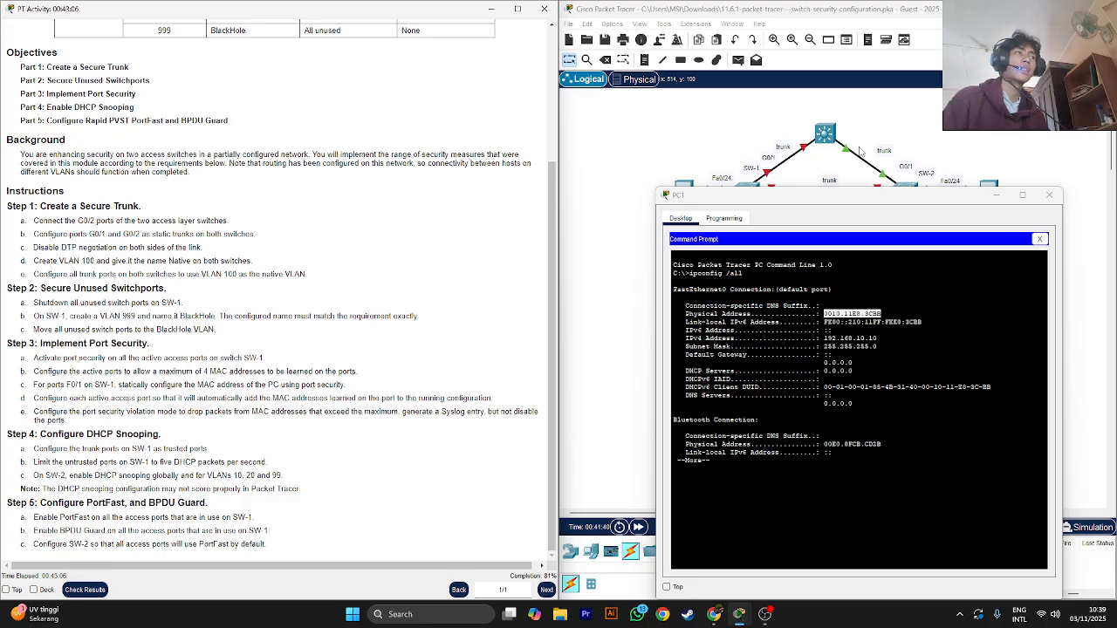
# - Put PC1's window away and reopen SW-1's command line beside the Step 3 instructions
pyautogui.moveTo(829, 196); pyautogui.dragTo(734, 289)
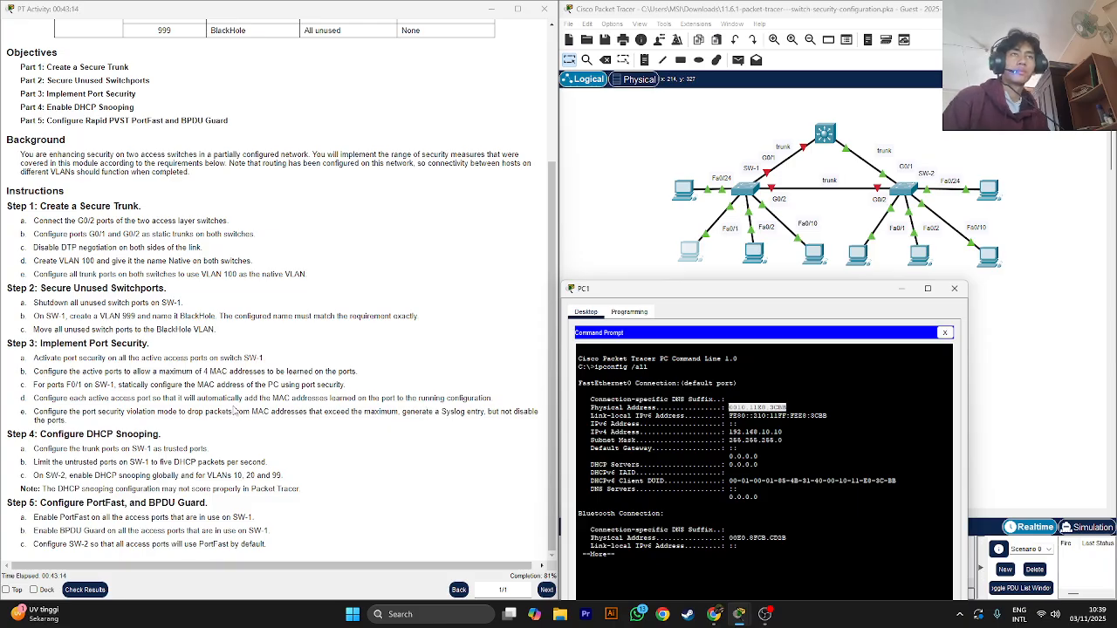
pyautogui.click(902, 288)
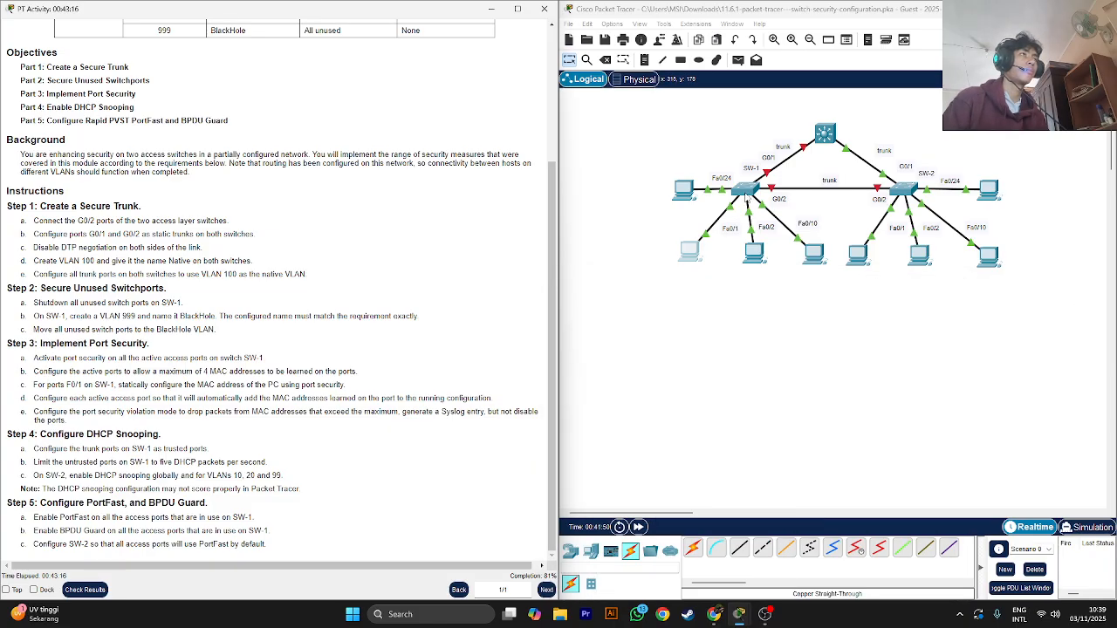
pyautogui.click(747, 197)
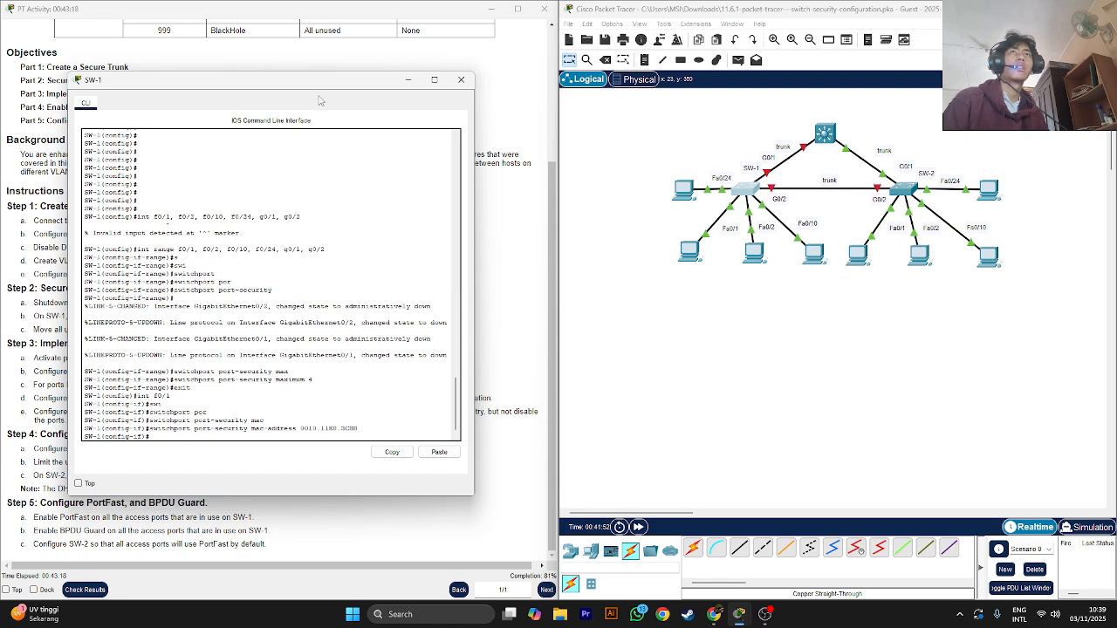
pyautogui.moveTo(353, 84); pyautogui.dragTo(766, 84)
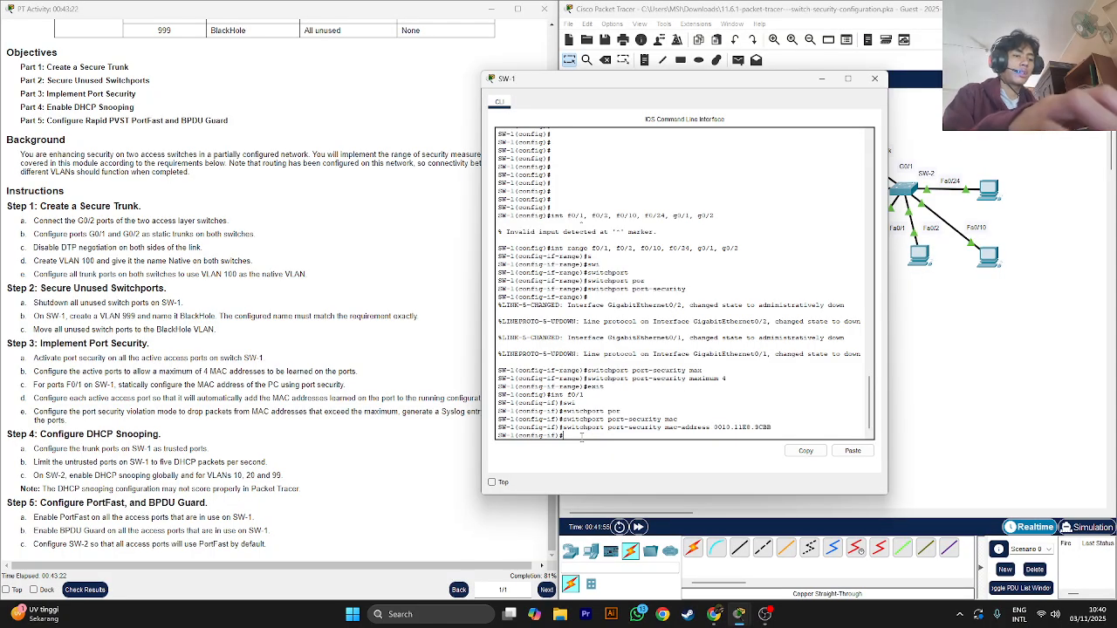
# - Leave f0/1 on SW-1 and enter configuration for the interface range f0/1, f0/2, f0/10, f0/24, g0/1, g0/2
pyautogui.write('xit')
pyautogui.press('Return')
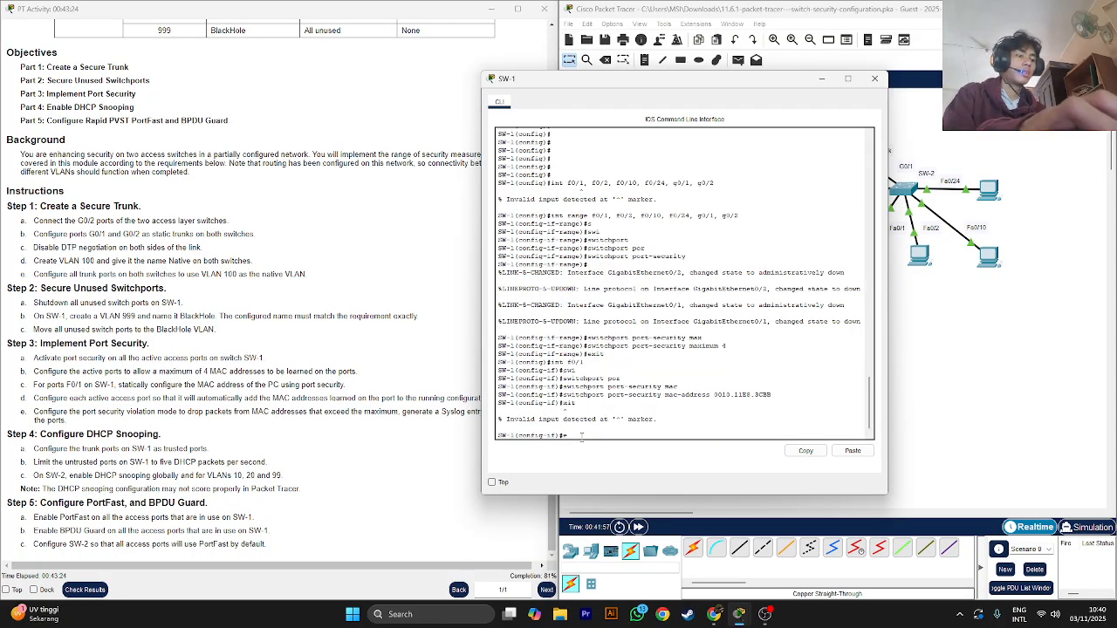
pyautogui.write('exit')
pyautogui.press('Return')
pyautogui.press('Up')
pyautogui.press('Up')
pyautogui.press('Up')
pyautogui.press('Up')
pyautogui.press('Up')
pyautogui.press('Up')
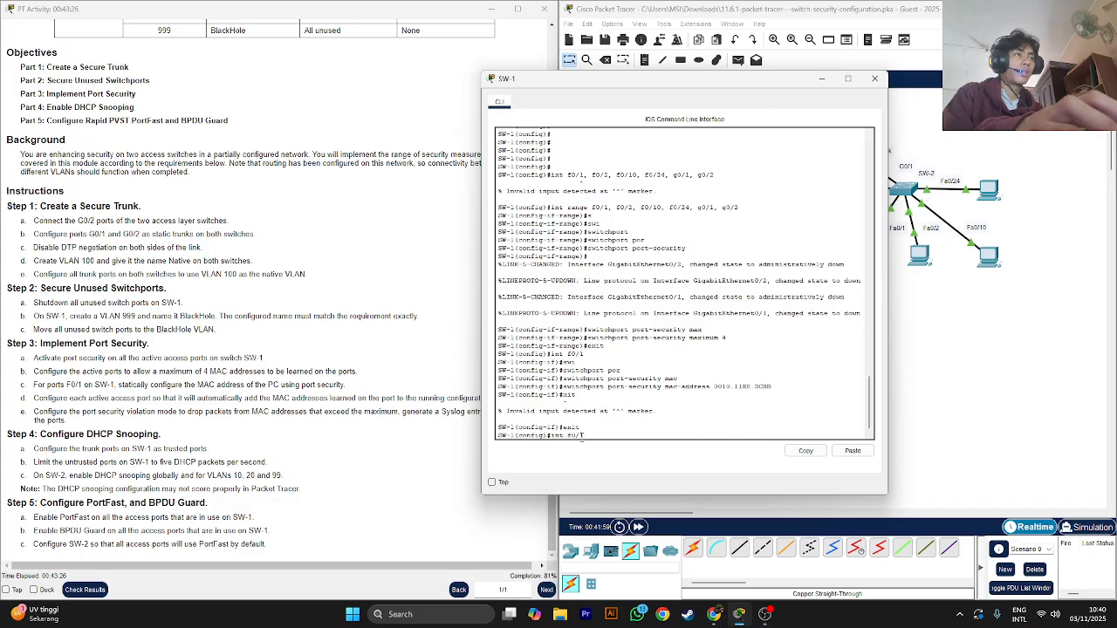
pyautogui.press('Up')
pyautogui.press('Up')
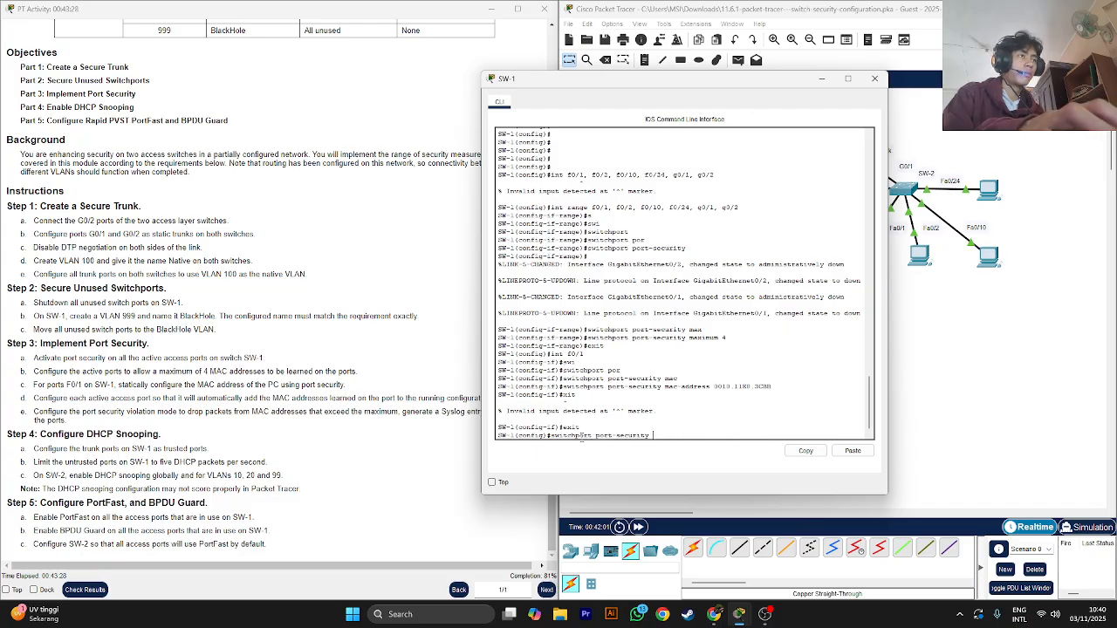
pyautogui.press('Return')
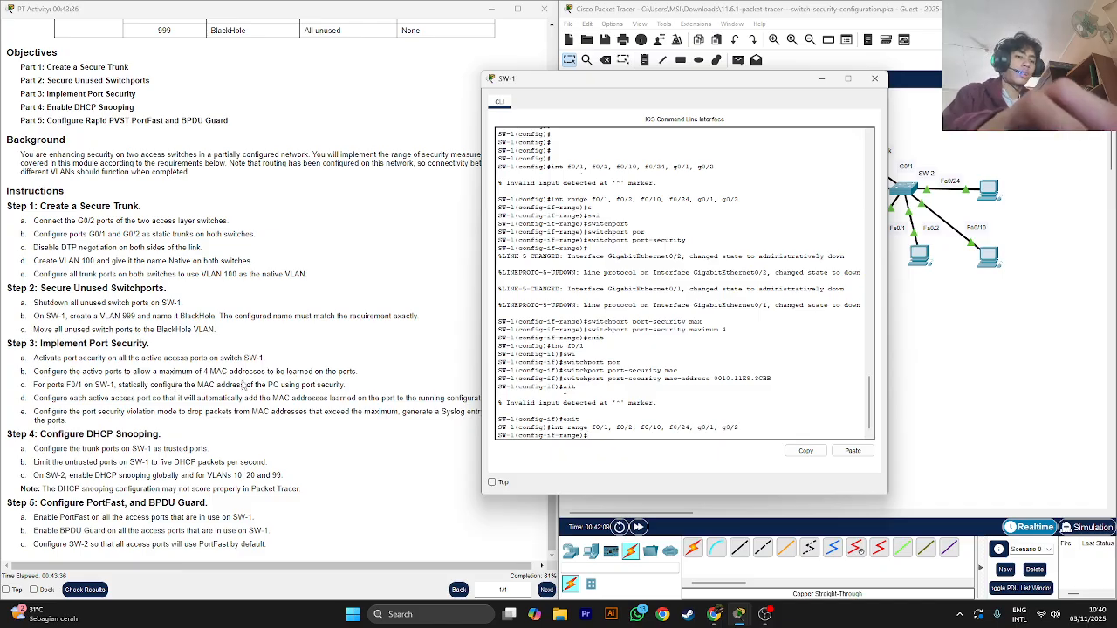
# - Enable sticky MAC address learning on the active port range by running switchport port-security mac-address sticky
pyautogui.press('Up')
pyautogui.press('Up')
pyautogui.press('Up')
pyautogui.press('Up')
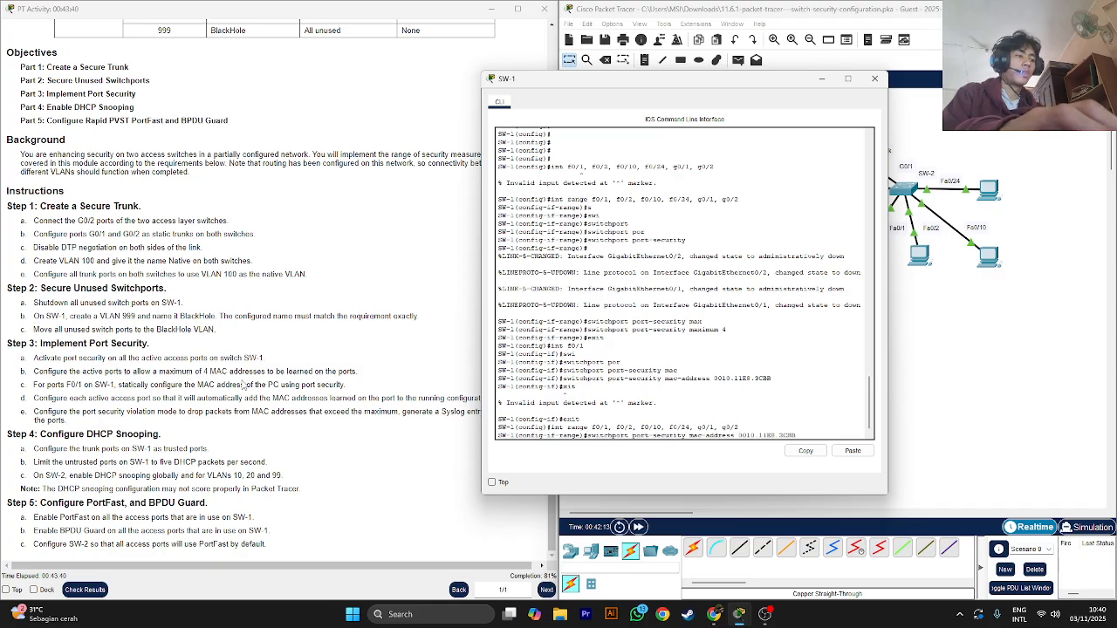
pyautogui.press('BackSpace')
pyautogui.press('BackSpace')
pyautogui.press('BackSpace')
pyautogui.press('BackSpace')
pyautogui.press('BackSpace')
pyautogui.press('BackSpace')
pyautogui.press('BackSpace')
pyautogui.press('BackSpace')
pyautogui.press('BackSpace')
pyautogui.press('BackSpace')
pyautogui.press('BackSpace')
pyautogui.press('BackSpace')
pyautogui.press('BackSpace')
pyautogui.press('BackSpace')
pyautogui.press('BackSpace')
pyautogui.press('BackSpace')
pyautogui.press('BackSpace')
pyautogui.press('BackSpace')
pyautogui.press('BackSpace')
pyautogui.press('BackSpace')
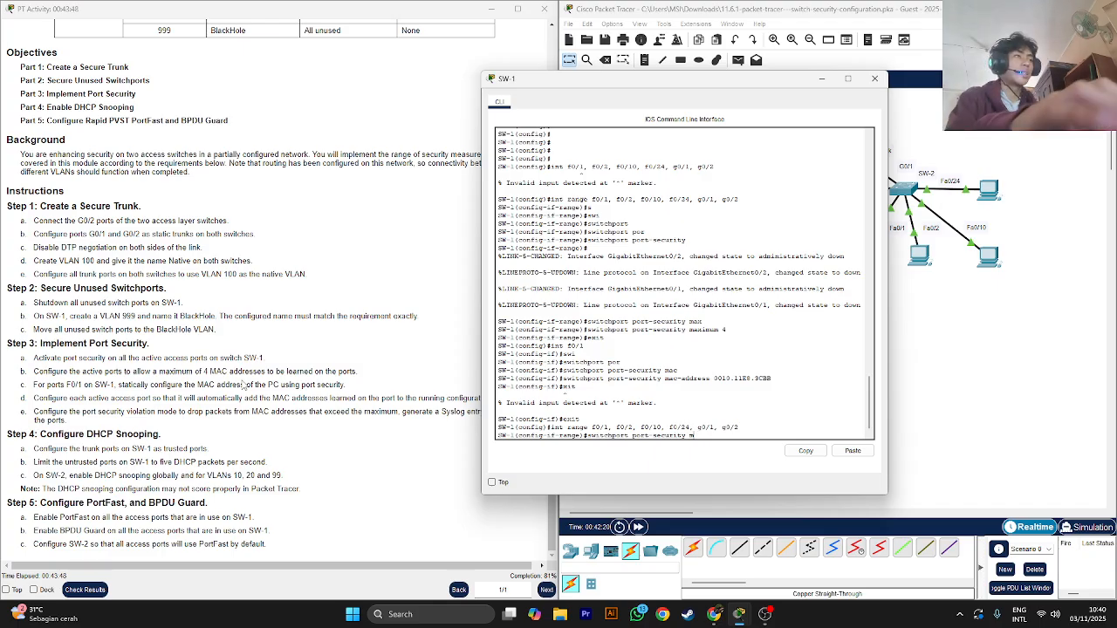
pyautogui.write('c')
pyautogui.press('Tab')
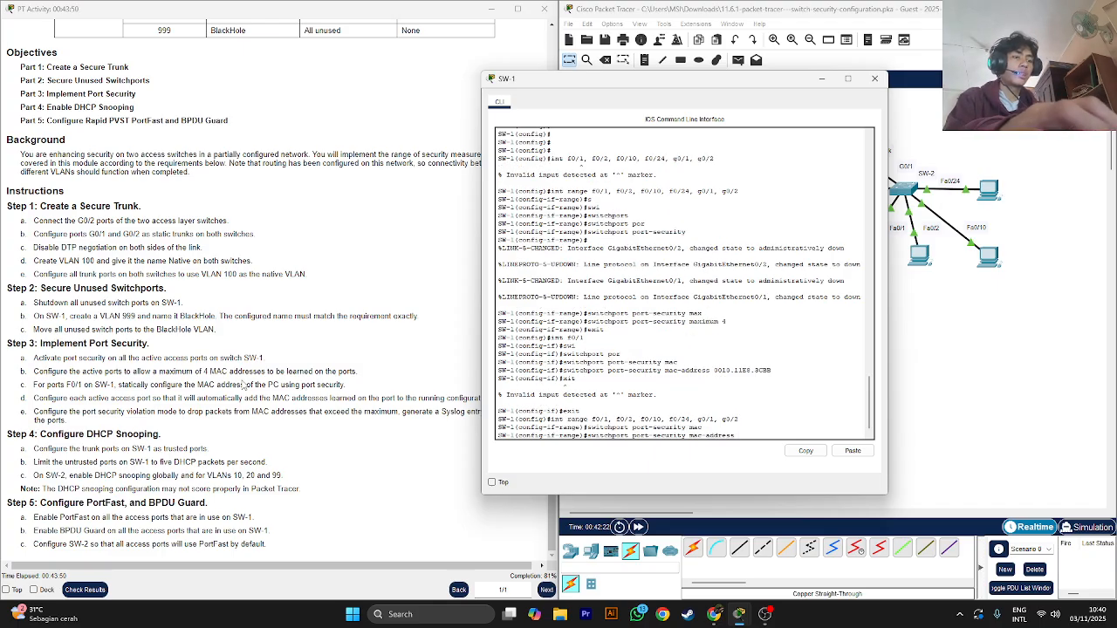
pyautogui.write('ic')
pyautogui.press('Tab')
pyautogui.press('Tab')
pyautogui.press('Return')
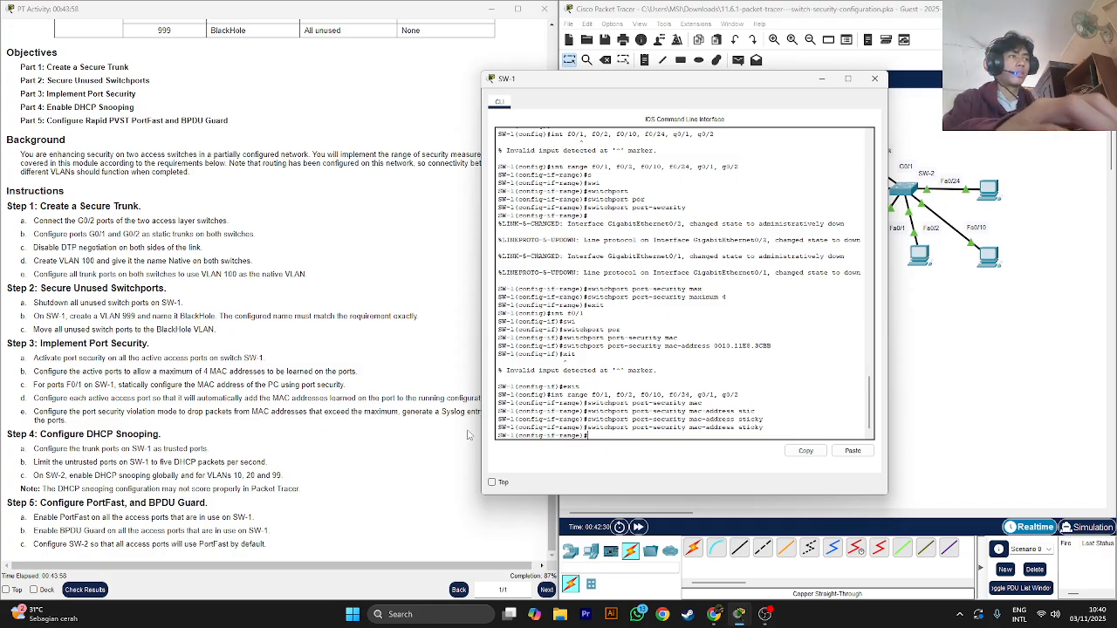
# - Set the port security violation mode to restrict on SW-1's active port range
pyautogui.press('Up')
pyautogui.press('BackSpace')
pyautogui.press('BackSpace')
pyautogui.press('BackSpace')
pyautogui.press('BackSpace')
pyautogui.press('BackSpace')
pyautogui.press('BackSpace')
pyautogui.press('BackSpace')
pyautogui.press('BackSpace')
pyautogui.press('BackSpace')
pyautogui.press('BackSpace')
pyautogui.press('BackSpace')
pyautogui.press('BackSpace')
pyautogui.press('BackSpace')
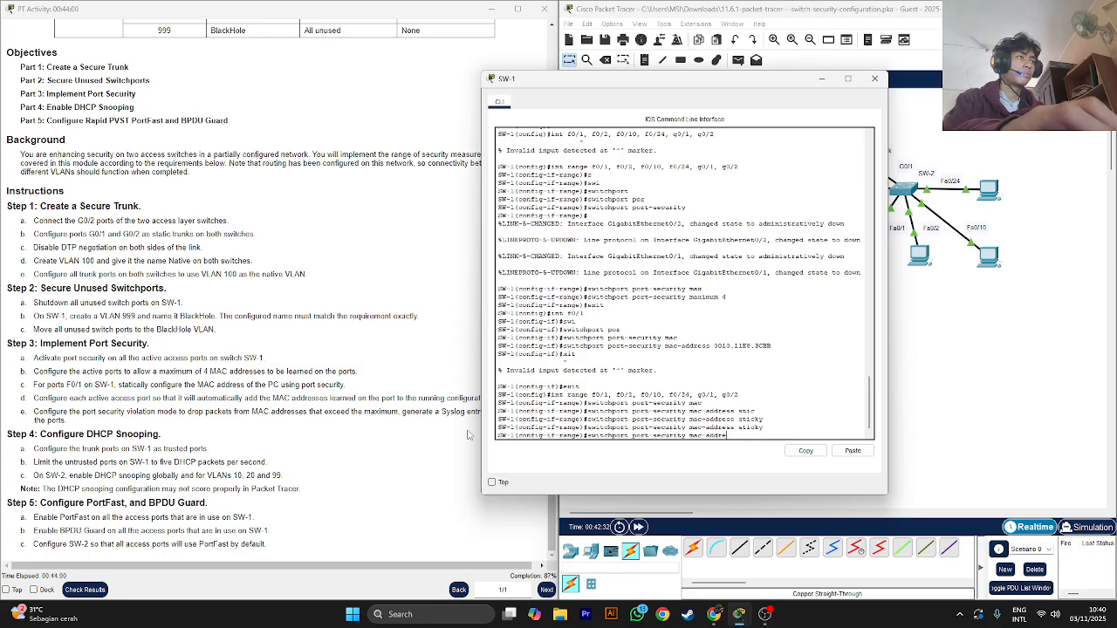
pyautogui.press('BackSpace')
pyautogui.write('v')
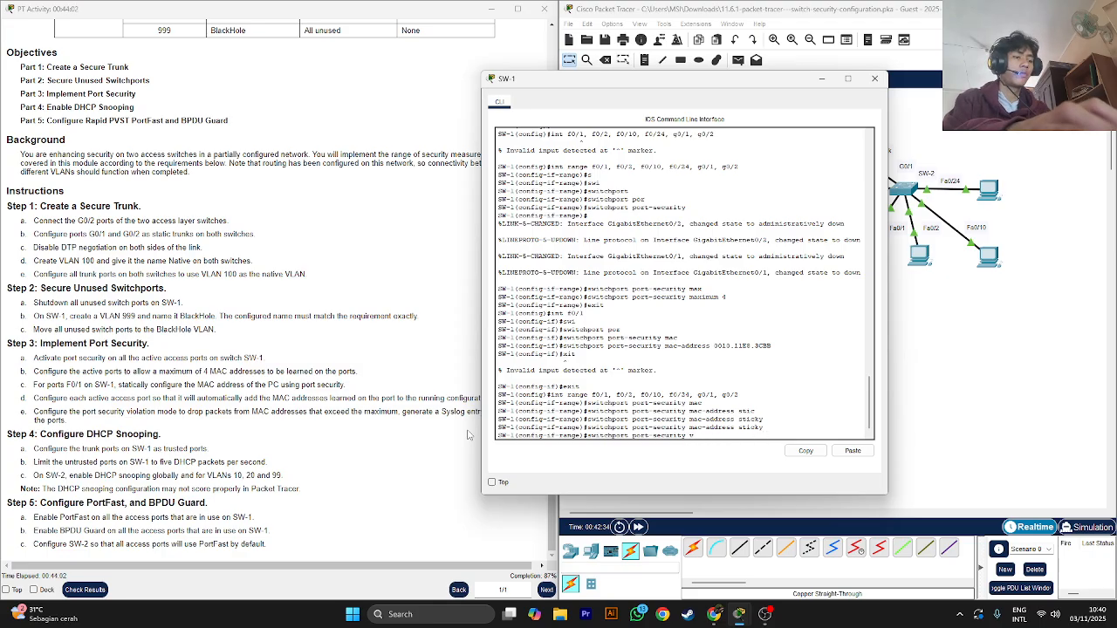
pyautogui.write('iolation re')
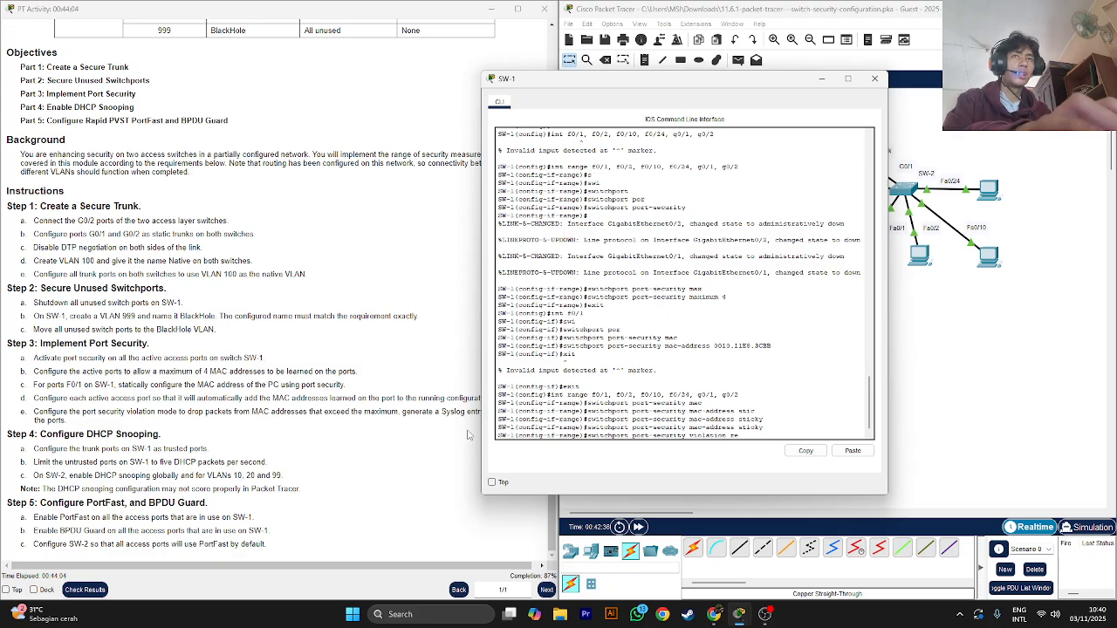
pyautogui.write('strict')
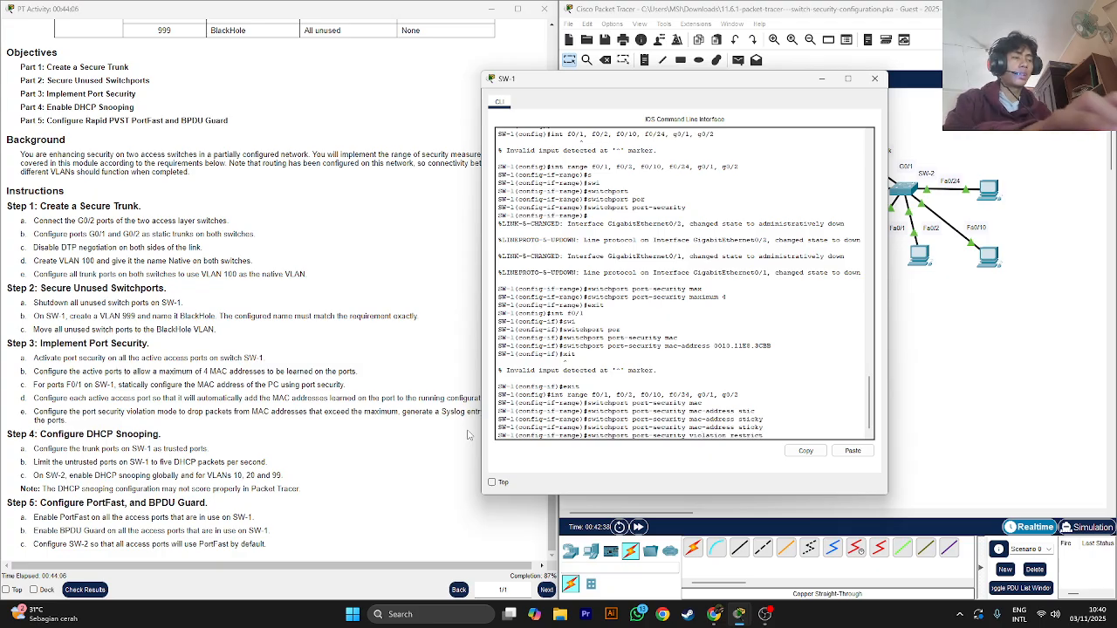
pyautogui.press('Return')
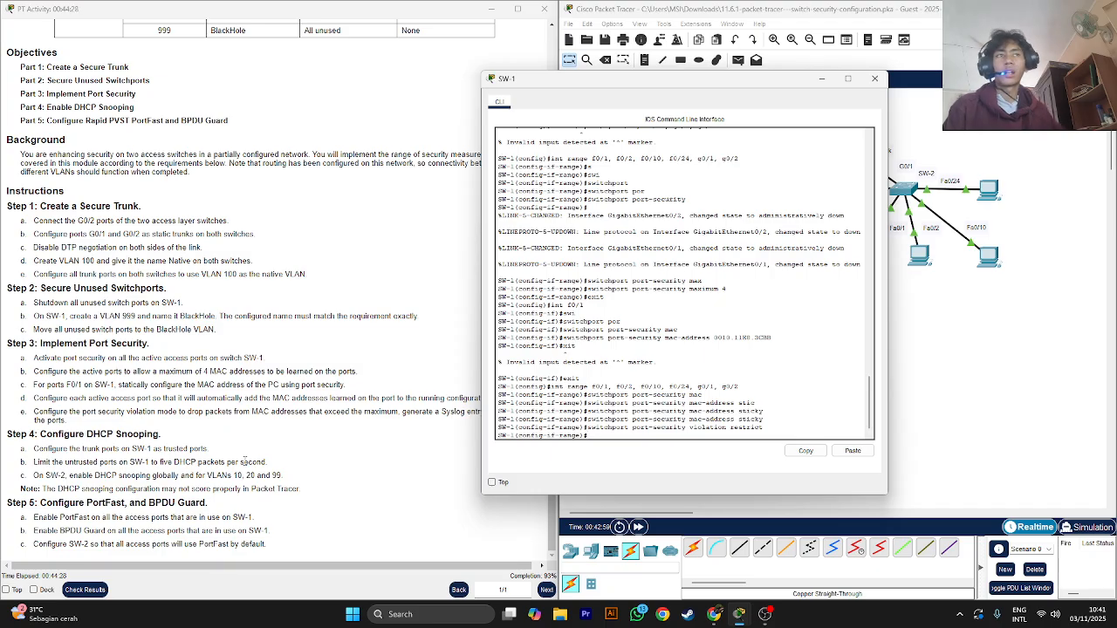
# - Check the trunk links in the topology, leave the active port range on SW-1 and enter configuration for interface range g0/1-2
pyautogui.moveTo(707, 81); pyautogui.dragTo(560, 223)
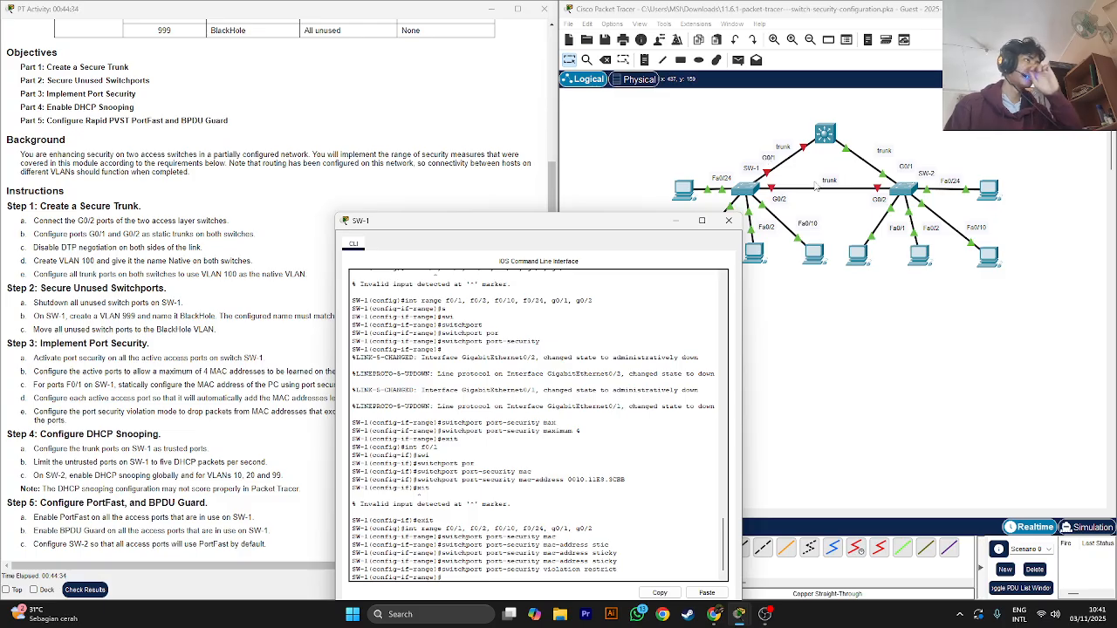
pyautogui.moveTo(622, 224); pyautogui.dragTo(707, 154)
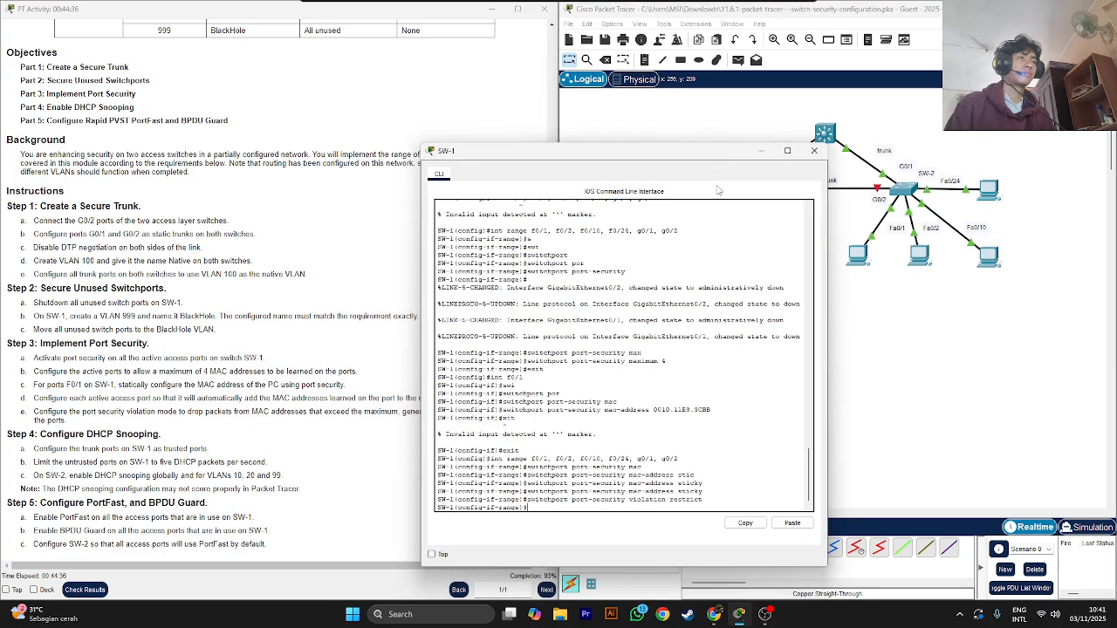
pyautogui.write('exit')
pyautogui.press('Return')
pyautogui.press('Return')
pyautogui.press('Return')
pyautogui.press('Return')
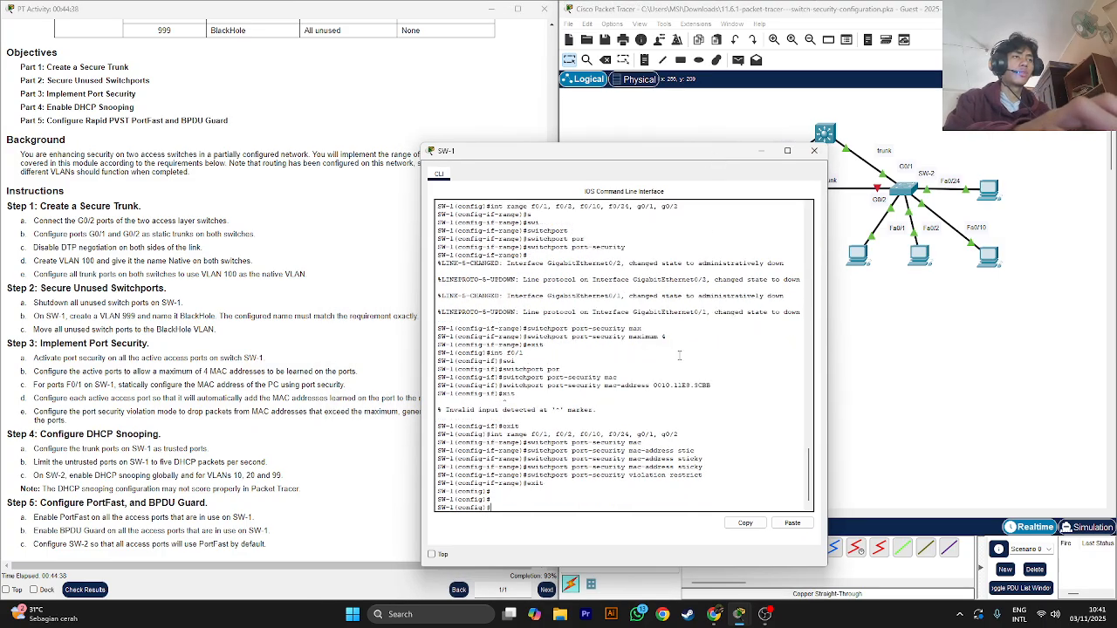
pyautogui.write('int g0')
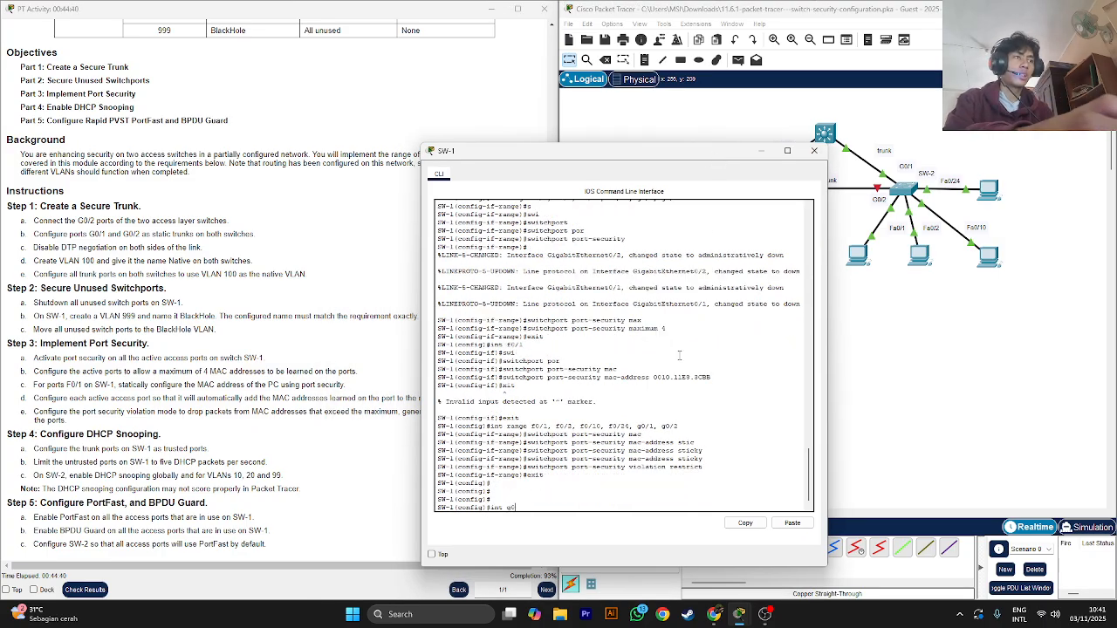
pyautogui.press('BackSpace')
pyautogui.press('BackSpace')
pyautogui.write('r')
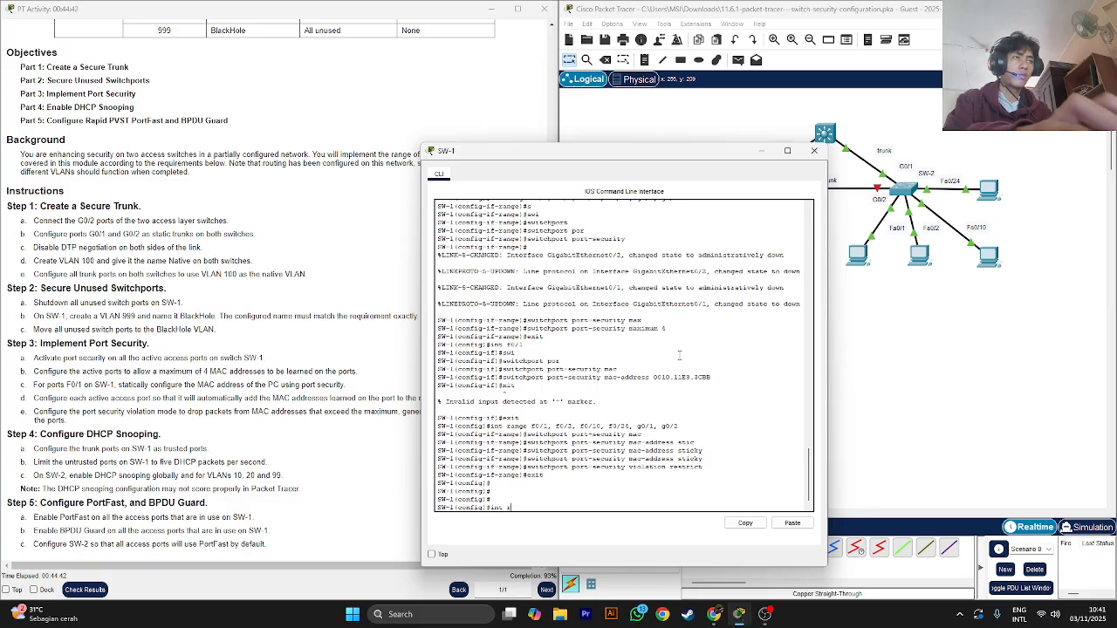
pyautogui.write('ange g0/1')
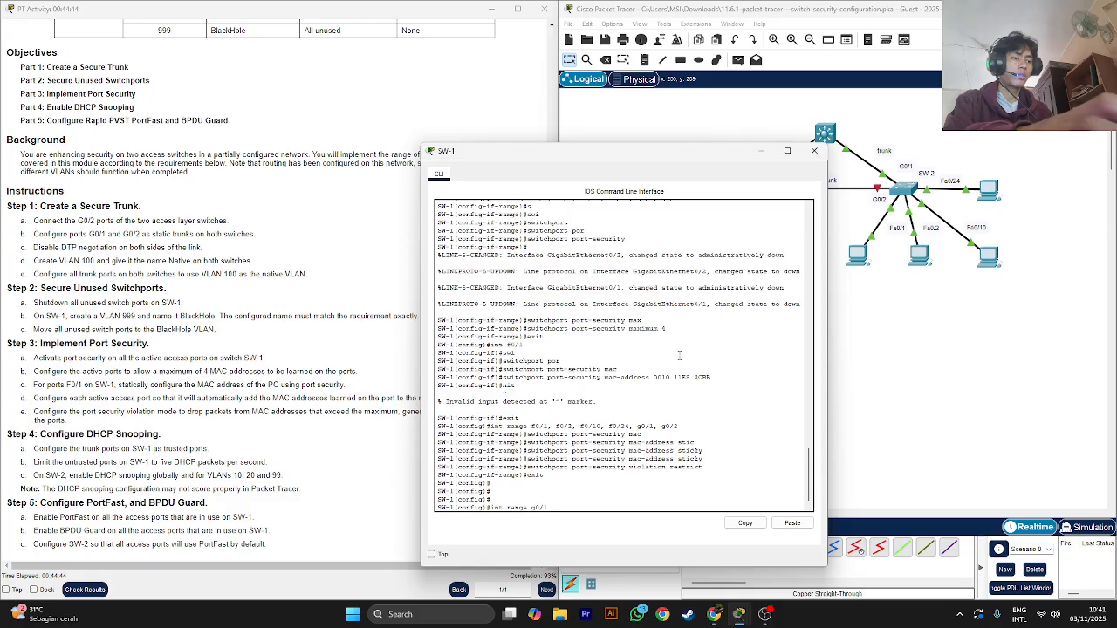
pyautogui.write('-2')
pyautogui.press('Return')
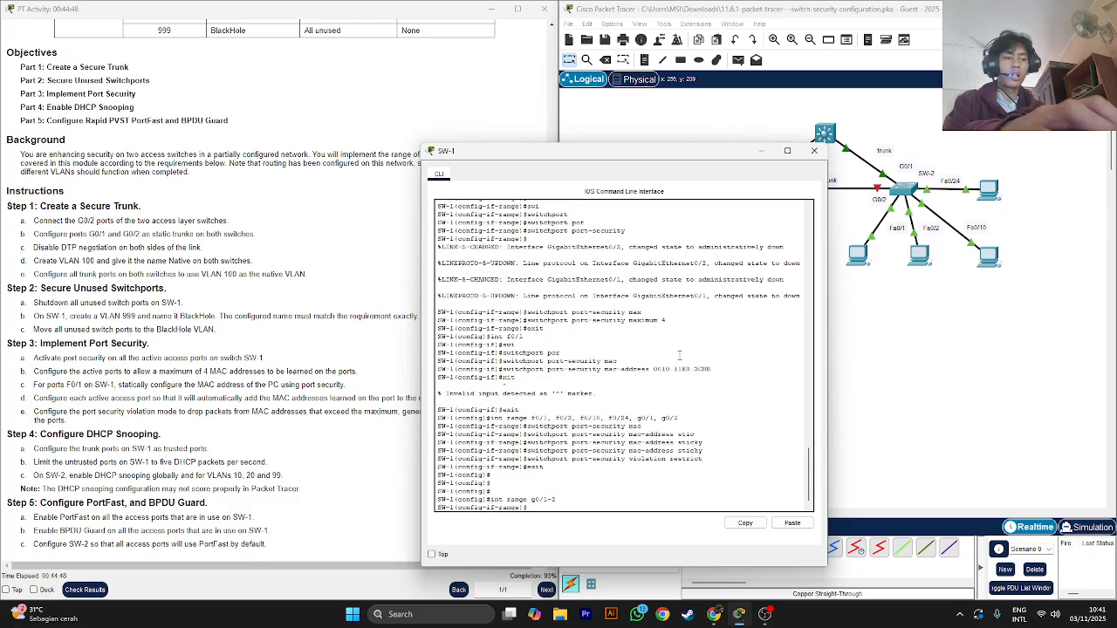
# - Configure SW-1's trunk ports g0/1-2 as trusted with ip dhcp snooping trust
pyautogui.write('ip dhcp')
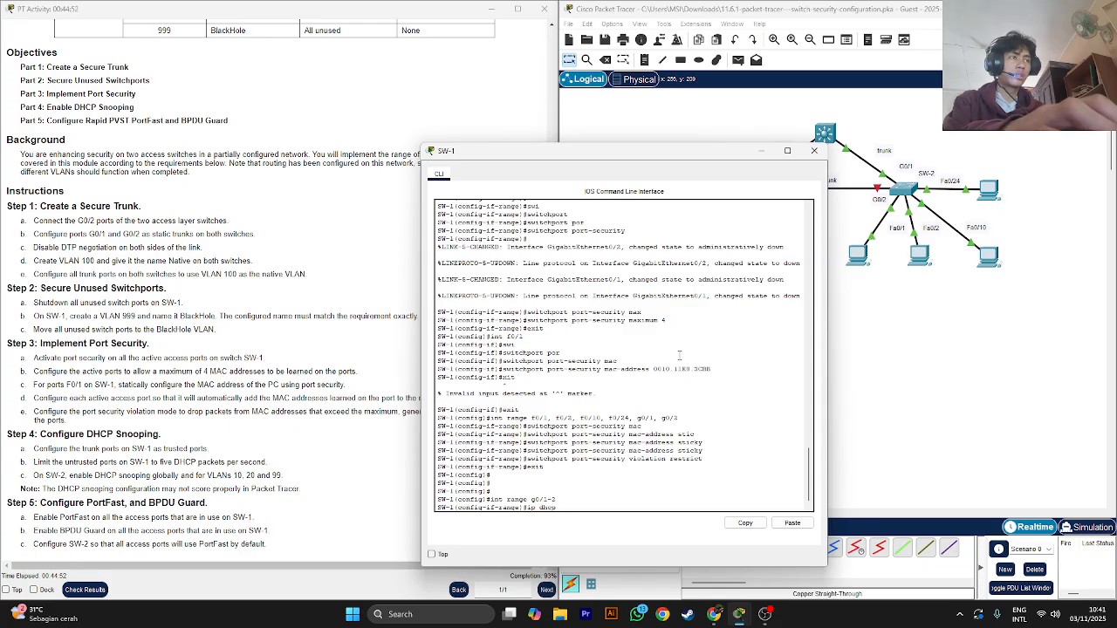
pyautogui.write(' snoo')
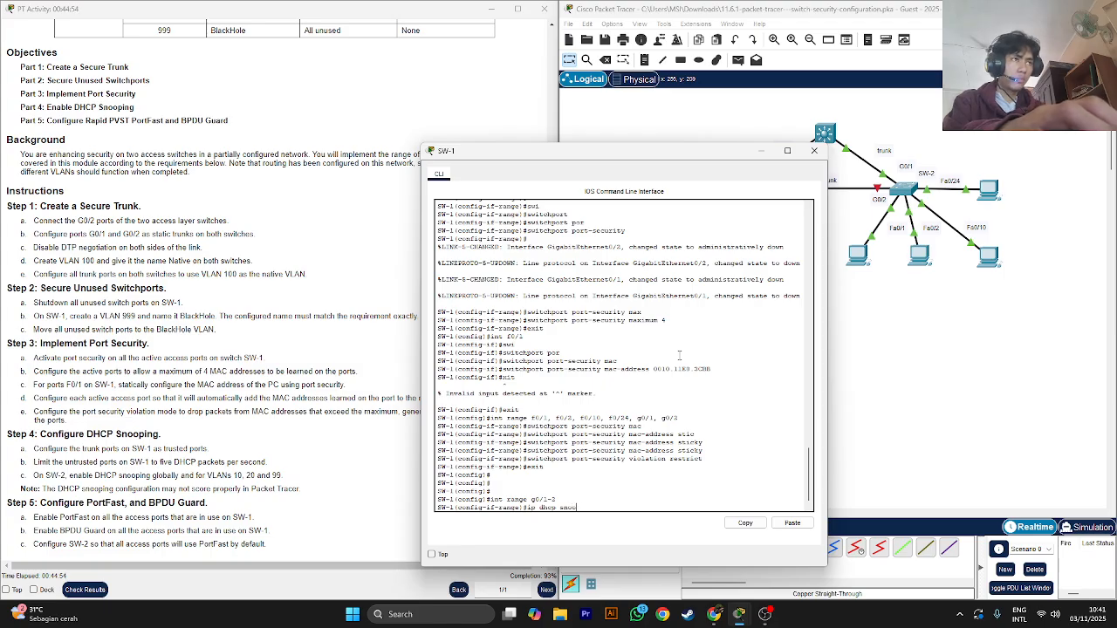
pyautogui.write('ping trus')
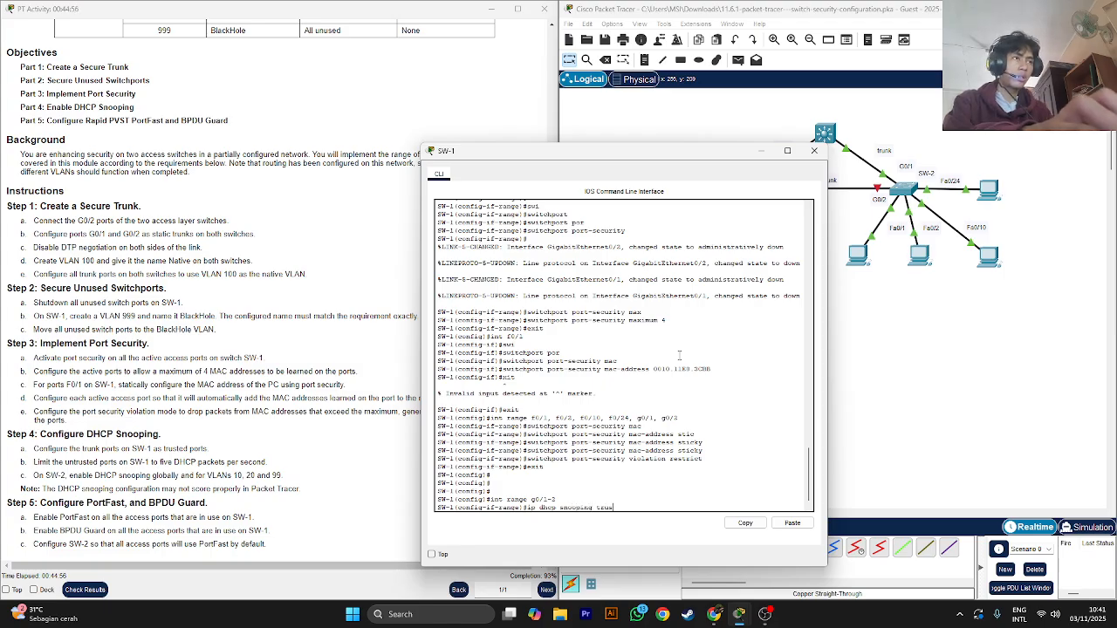
pyautogui.write('t')
pyautogui.press('Return')
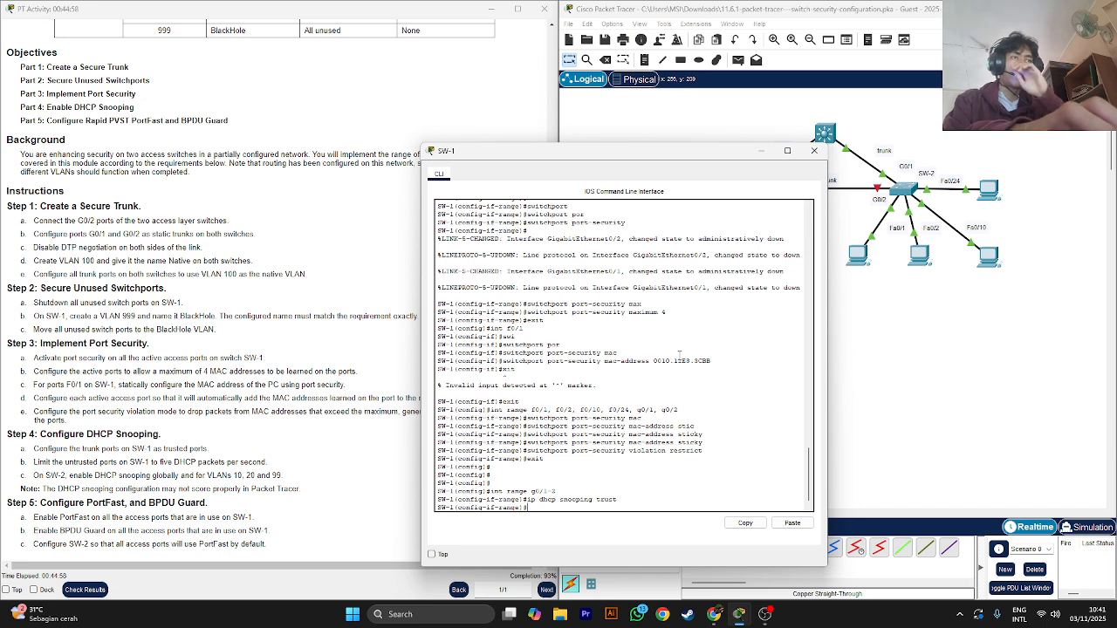
# - Check the untrusted-port rate limit instruction, clear the topology view and exit the g0/1-2 interface range on SW-1
pyautogui.click(253, 449)
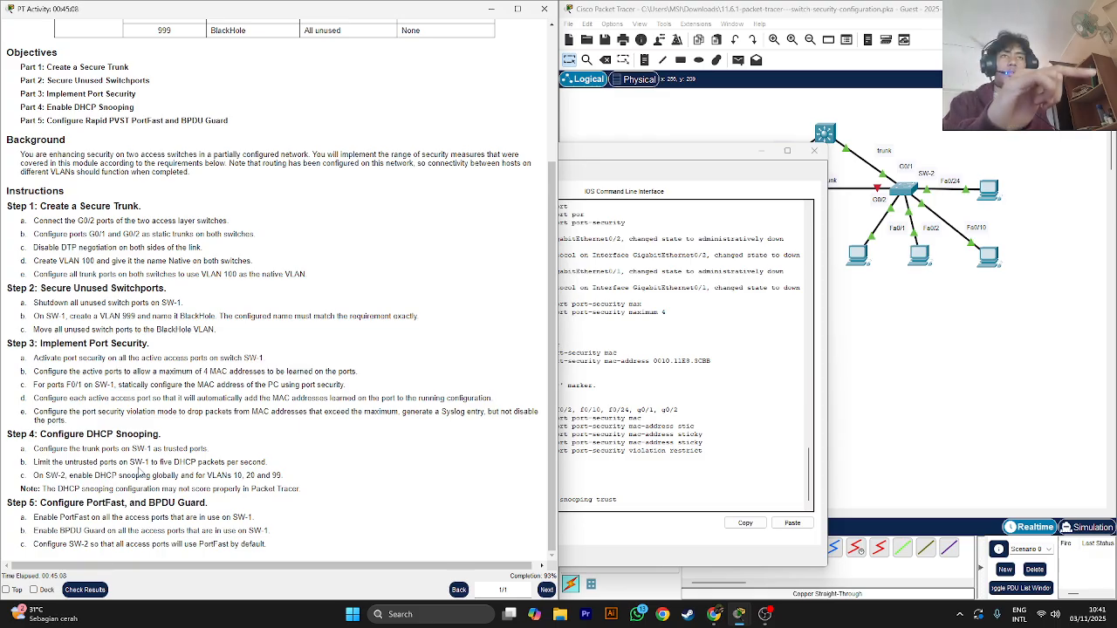
pyautogui.click(635, 506)
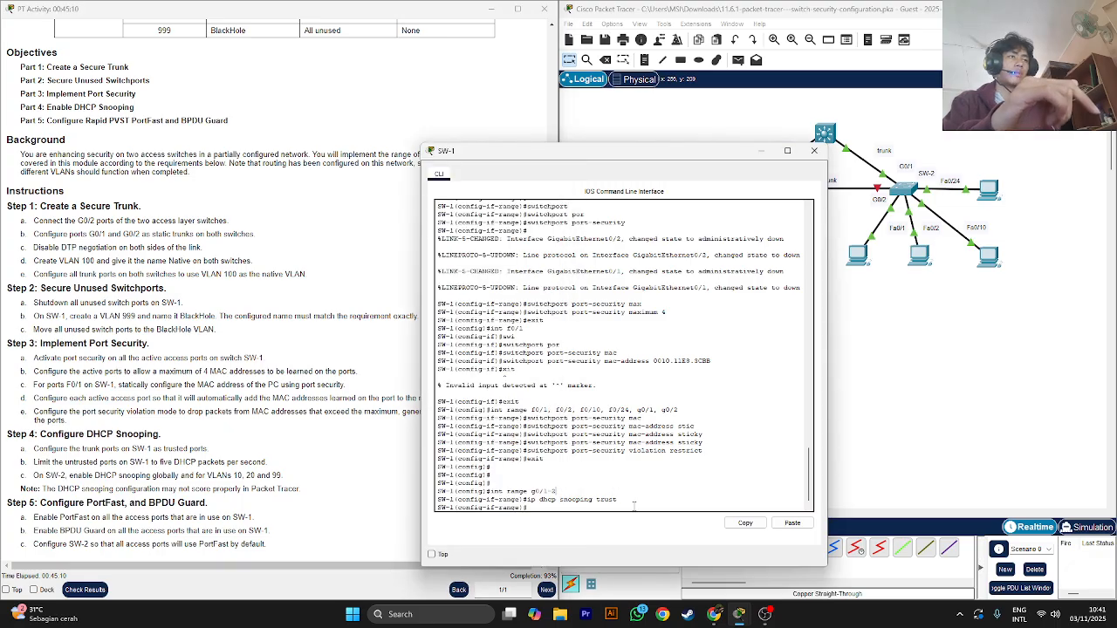
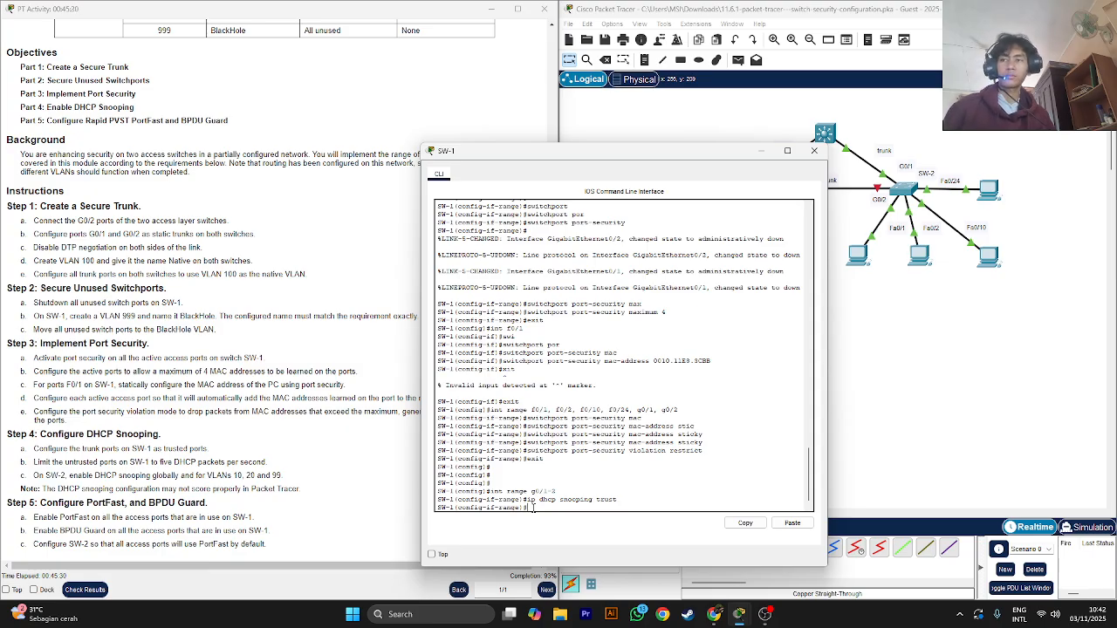
pyautogui.moveTo(656, 163); pyautogui.dragTo(525, 170)
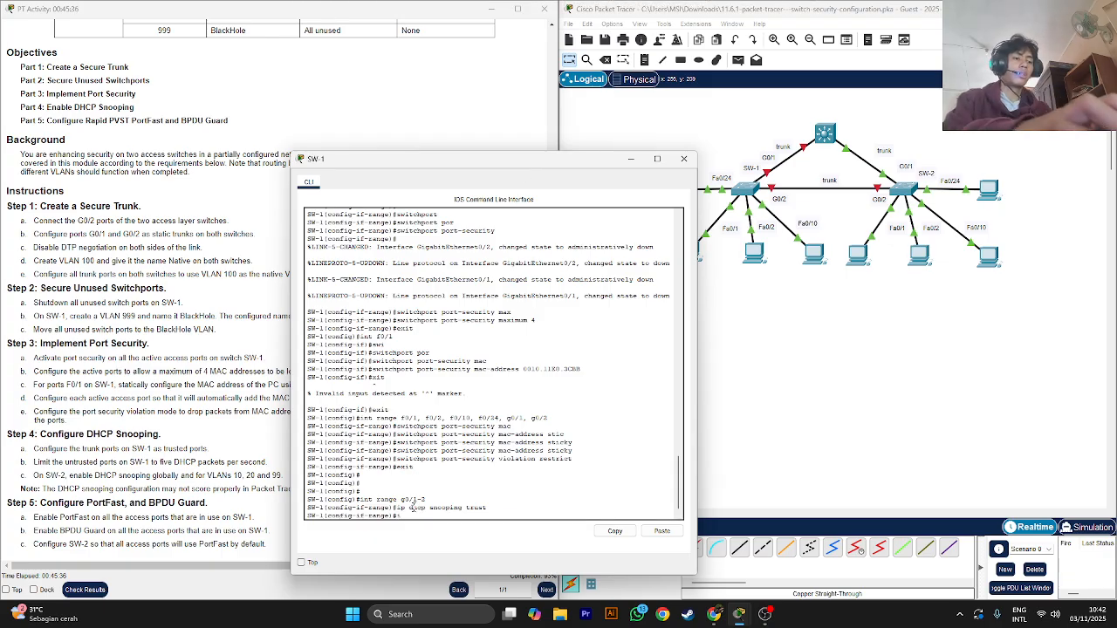
pyautogui.write('int')
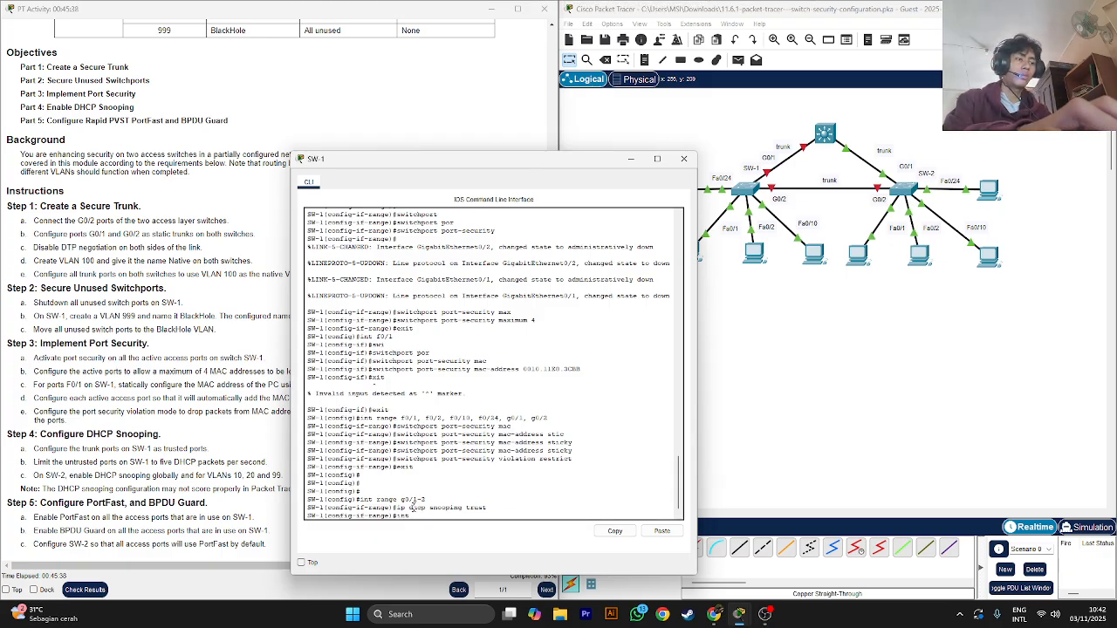
pyautogui.press('BackSpace')
pyautogui.press('BackSpace')
pyautogui.press('BackSpace')
pyautogui.write('exit')
pyautogui.press('Return')
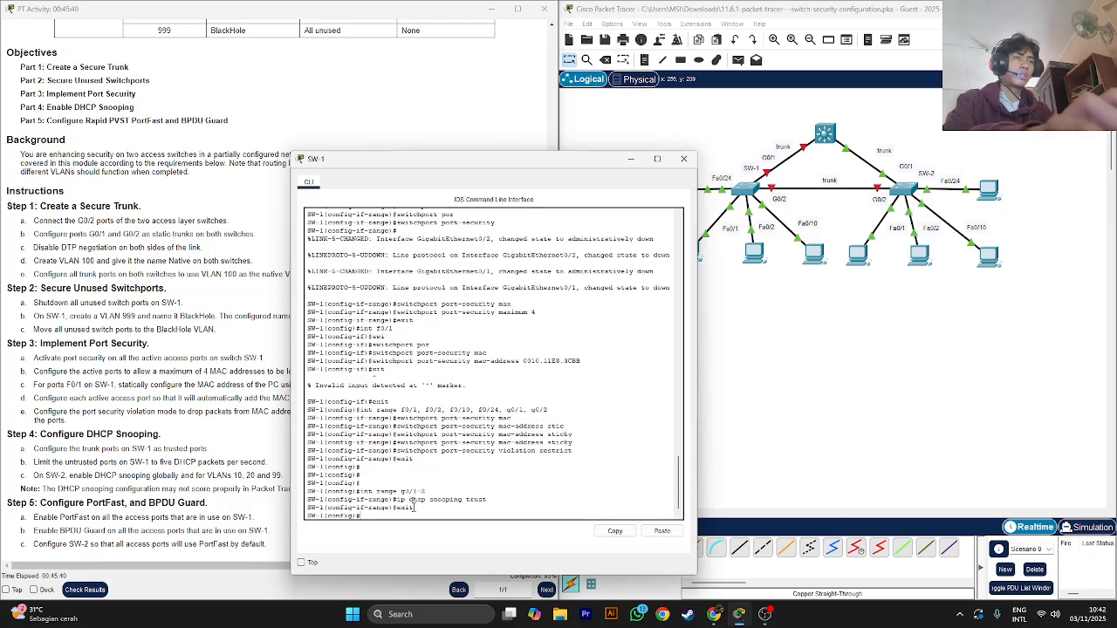
# - Recall SW-1's earlier active-port range command and remove g0/1 and g0/2 from its interface list
pyautogui.press('Up')
pyautogui.press('Up')
pyautogui.press('Up')
pyautogui.press('Up')
pyautogui.press('Up')
pyautogui.press('Up')
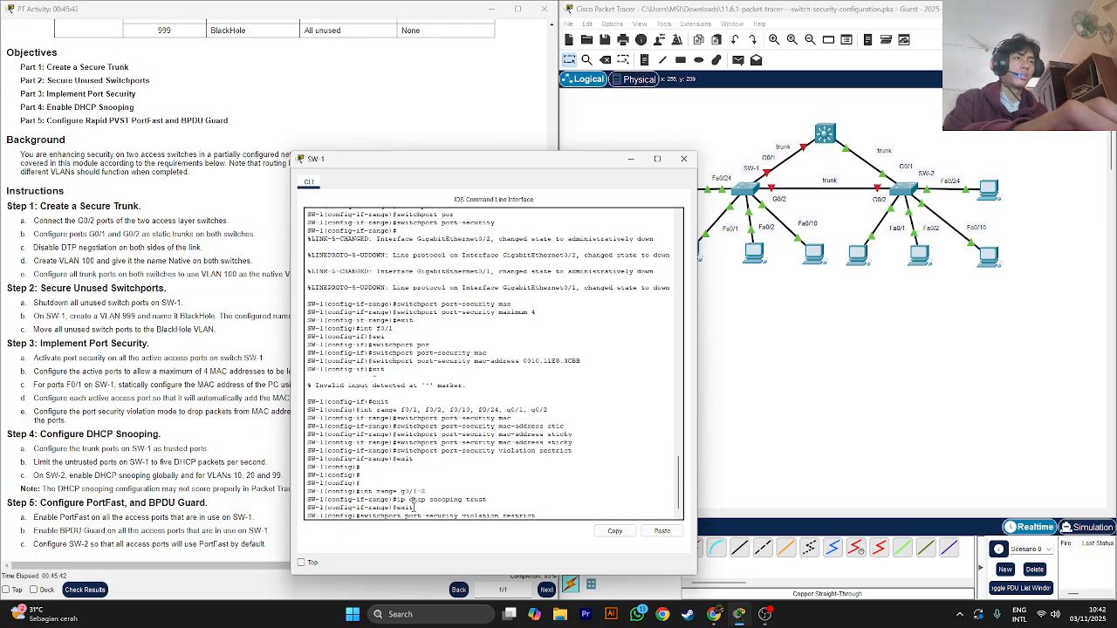
pyautogui.press('Up')
pyautogui.press('Up')
pyautogui.press('Up')
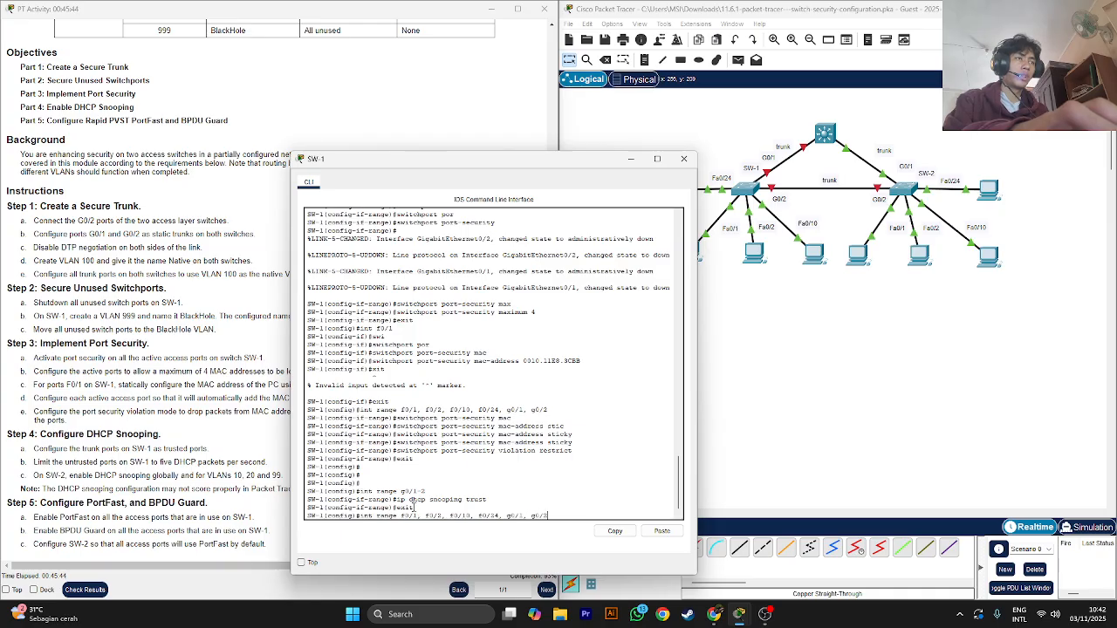
pyautogui.press('BackSpace')
pyautogui.press('BackSpace')
pyautogui.press('BackSpace')
pyautogui.press('BackSpace')
pyautogui.press('BackSpace')
pyautogui.press('BackSpace')
pyautogui.press('BackSpace')
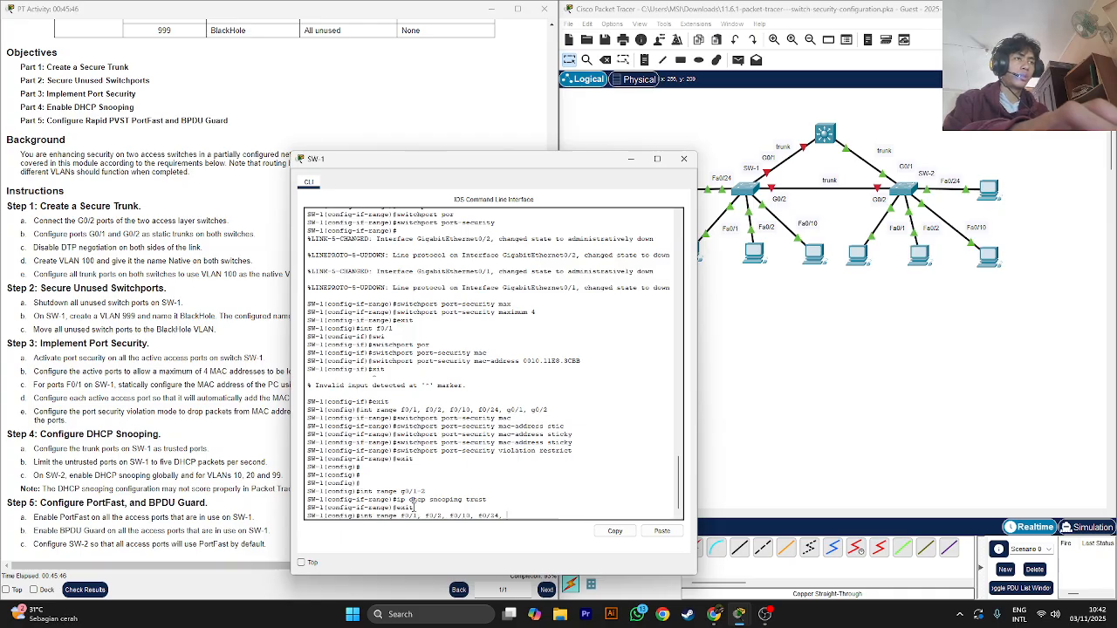
pyautogui.press('BackSpace')
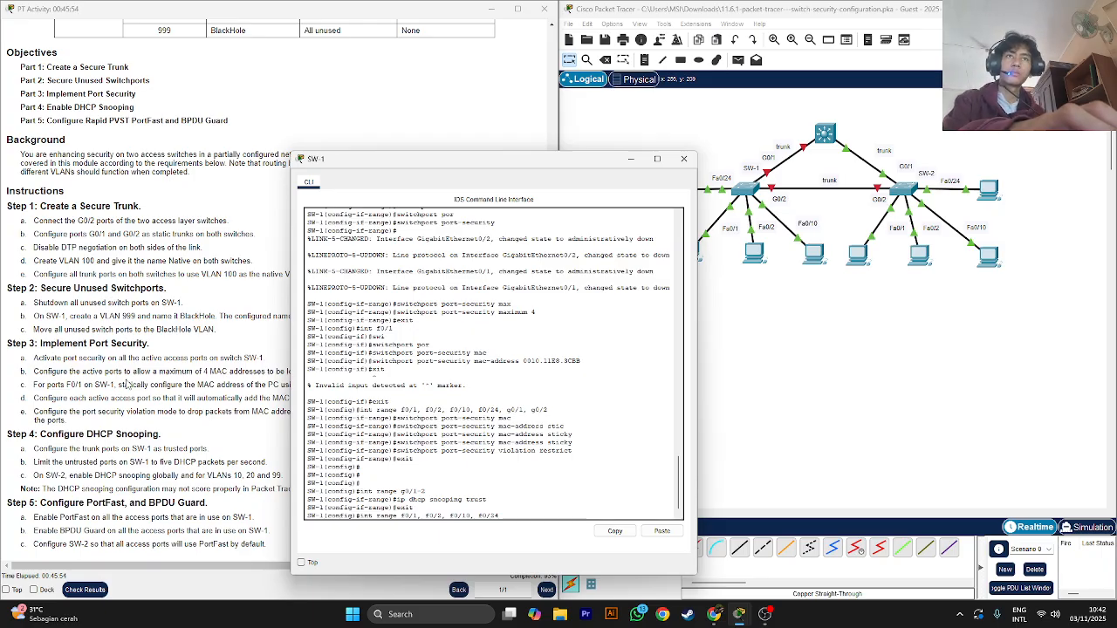
# - Remove f0/1 from the recalled range command, leaving only the interface list f0/2, f0/10, f0/24
pyautogui.moveTo(353, 168); pyautogui.dragTo(265, 156)
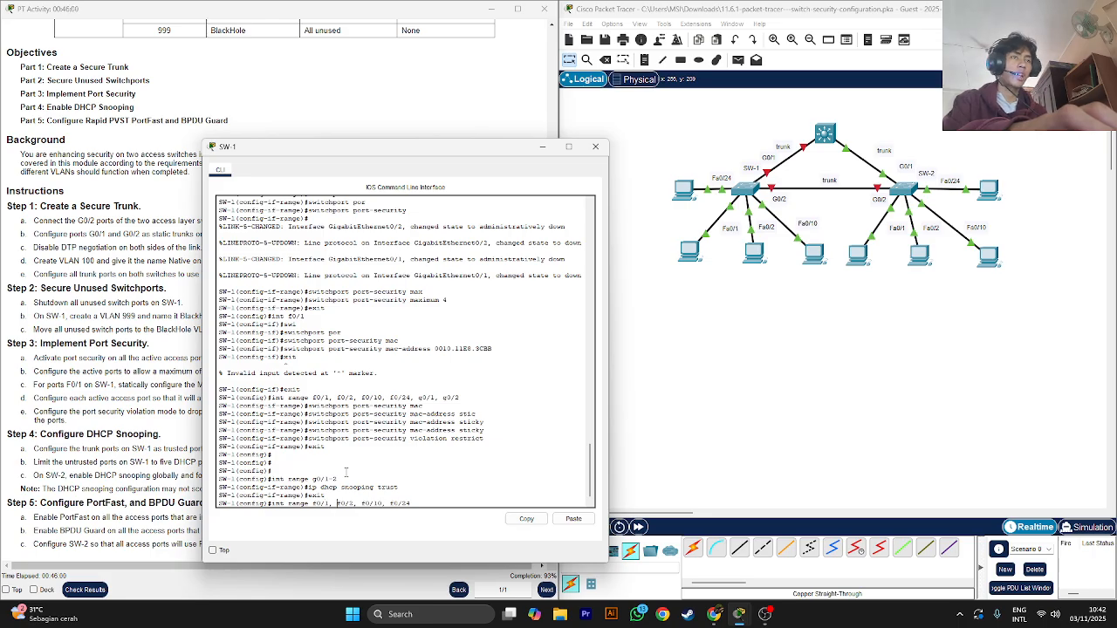
pyautogui.press('Left')
pyautogui.press('Left')
pyautogui.press('Left')
pyautogui.press('Left')
pyautogui.press('Left')
pyautogui.press('Left')
pyautogui.press('Left')
pyautogui.press('Left')
pyautogui.press('Left')
pyautogui.press('Left')
pyautogui.press('Left')
pyautogui.press('Left')
pyautogui.press('Left')
pyautogui.press('Left')
pyautogui.press('Left')
pyautogui.press('Left')
pyautogui.press('Left')
pyautogui.press('Left')
pyautogui.press('BackSpace')
pyautogui.press('BackSpace')
pyautogui.press('BackSpace')
pyautogui.press('BackSpace')
pyautogui.press('BackSpace')
pyautogui.press('BackSpace')
pyautogui.press('BackSpace')
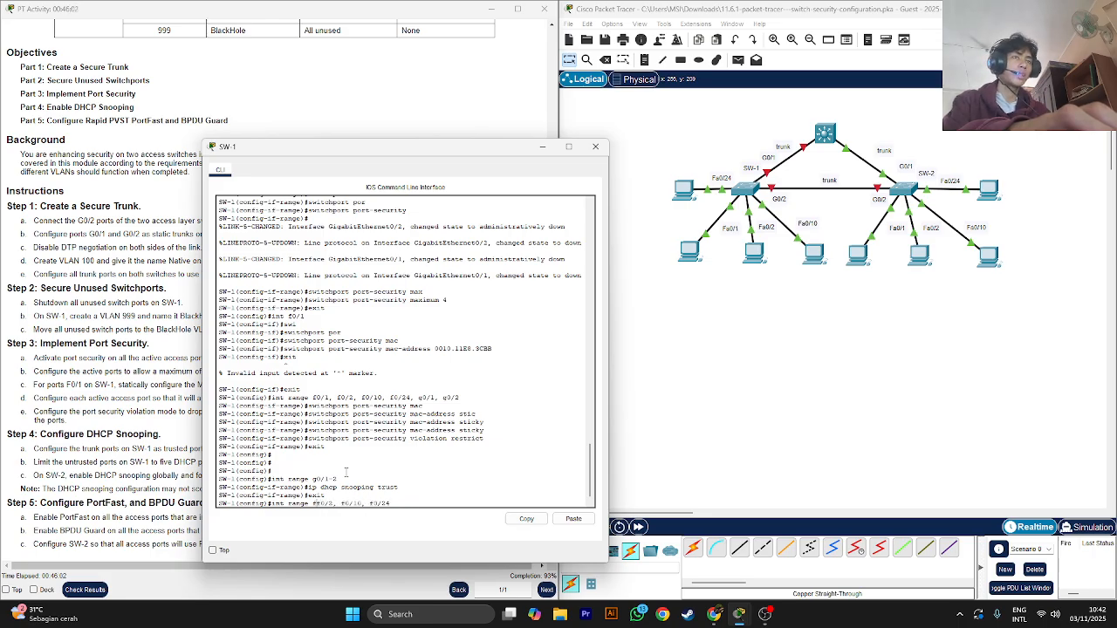
pyautogui.press('BackSpace')
pyautogui.press('BackSpace')
pyautogui.press('BackSpace')
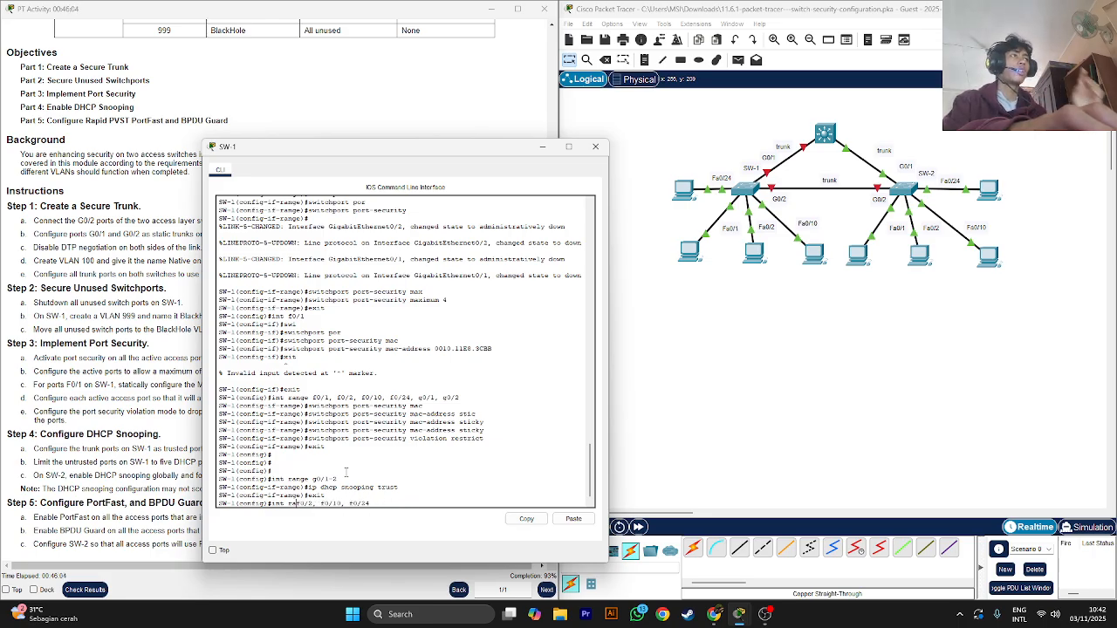
pyautogui.press('BackSpace')
pyautogui.press('BackSpace')
pyautogui.press('BackSpace')
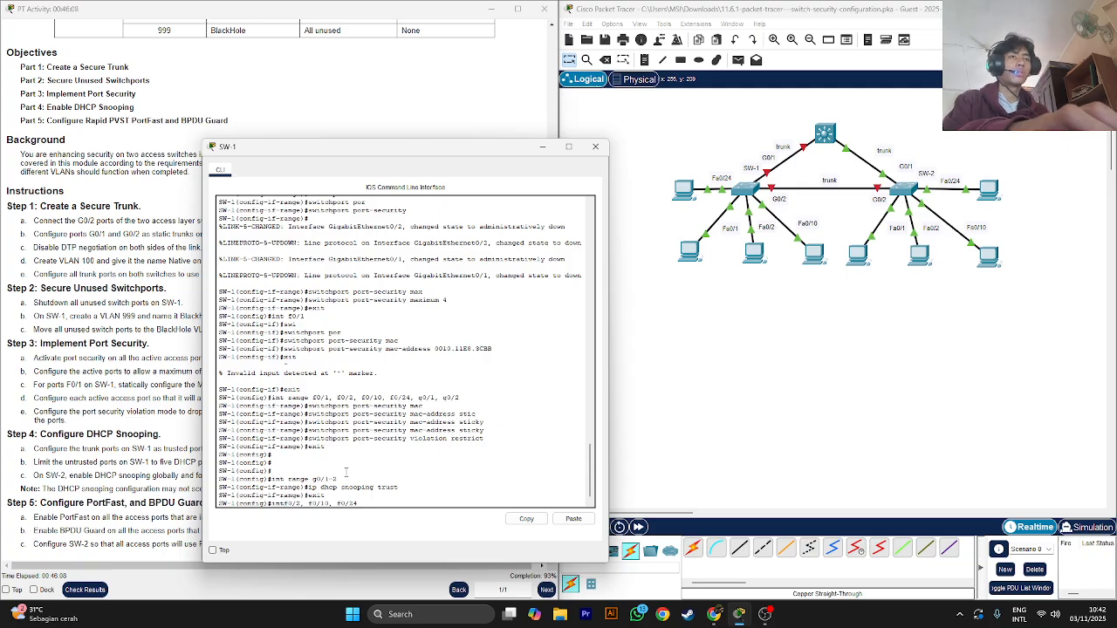
pyautogui.press('BackSpace')
pyautogui.press('BackSpace')
pyautogui.press('BackSpace')
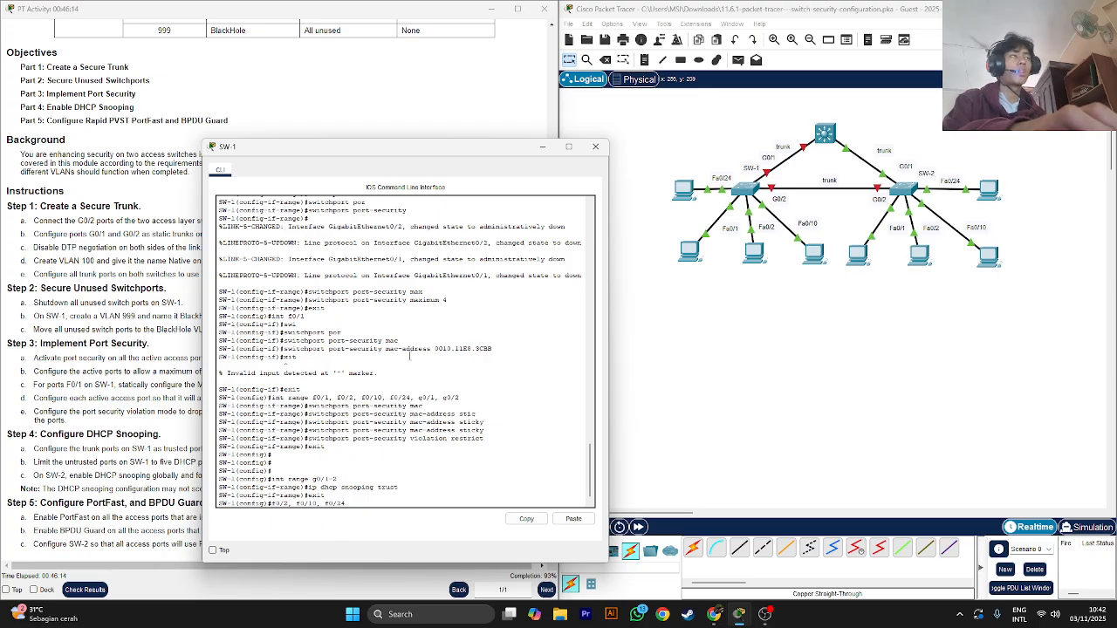
# - Put the int range keywords back in front of f0/2, f0/10, f0/24 and try to run the command
pyautogui.press('Left')
pyautogui.press('Left')
pyautogui.press('Left')
pyautogui.press('Left')
pyautogui.press('Left')
pyautogui.press('Left')
pyautogui.press('Left')
pyautogui.press('Left')
pyautogui.press('Left')
pyautogui.press('Left')
pyautogui.press('Left')
pyautogui.press('Left')
pyautogui.press('Left')
pyautogui.press('Left')
pyautogui.press('Left')
pyautogui.press('Left')
pyautogui.press('Left')
pyautogui.press('Left')
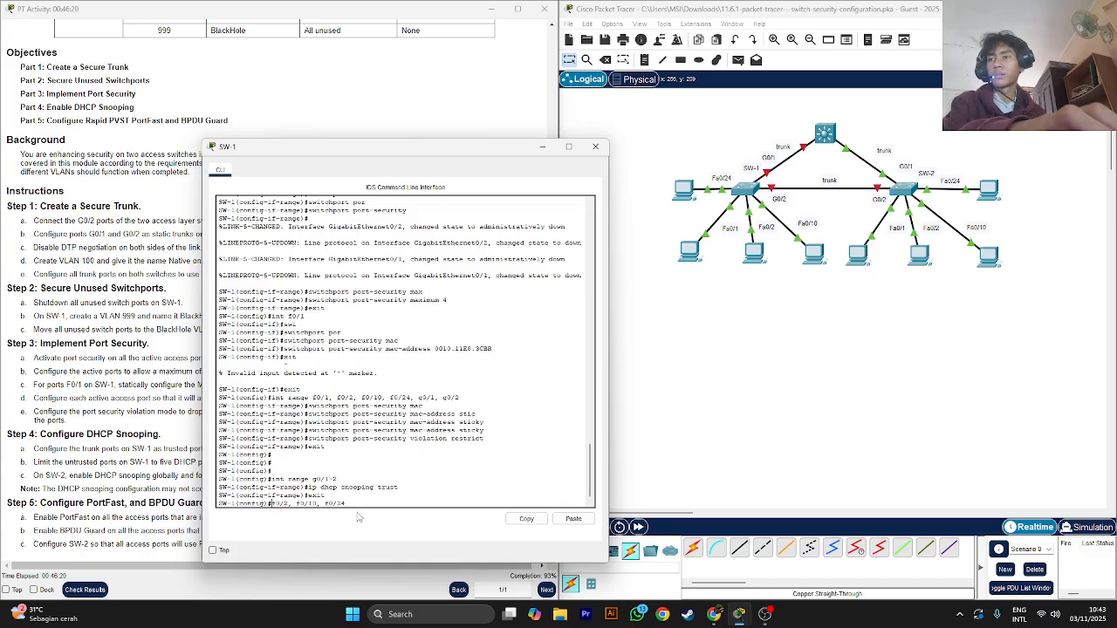
pyautogui.write('int range')
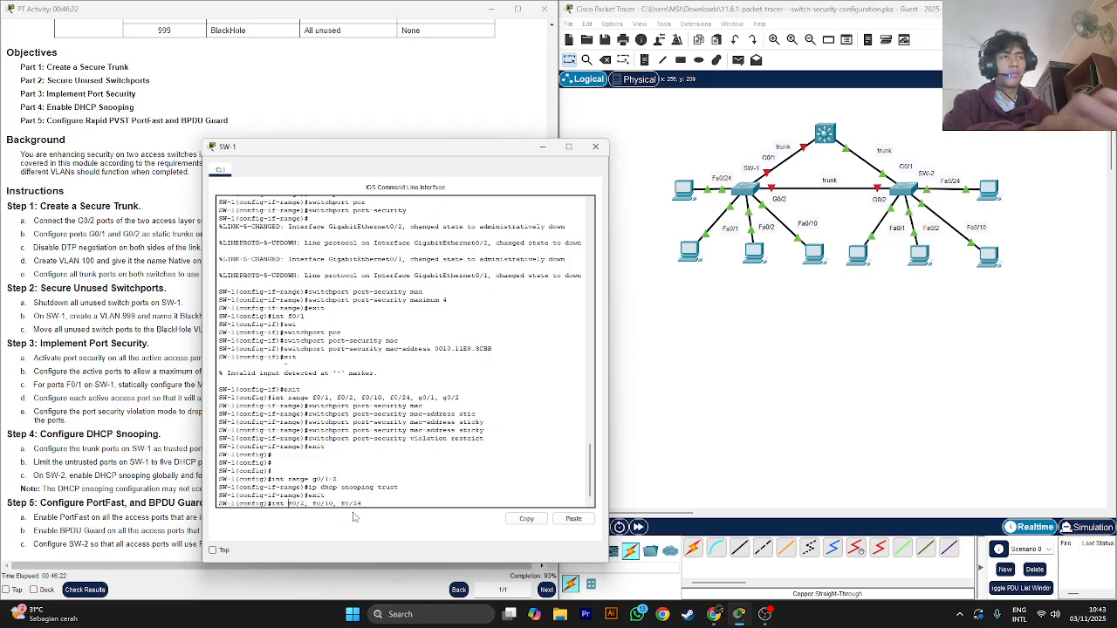
pyautogui.press('Return')
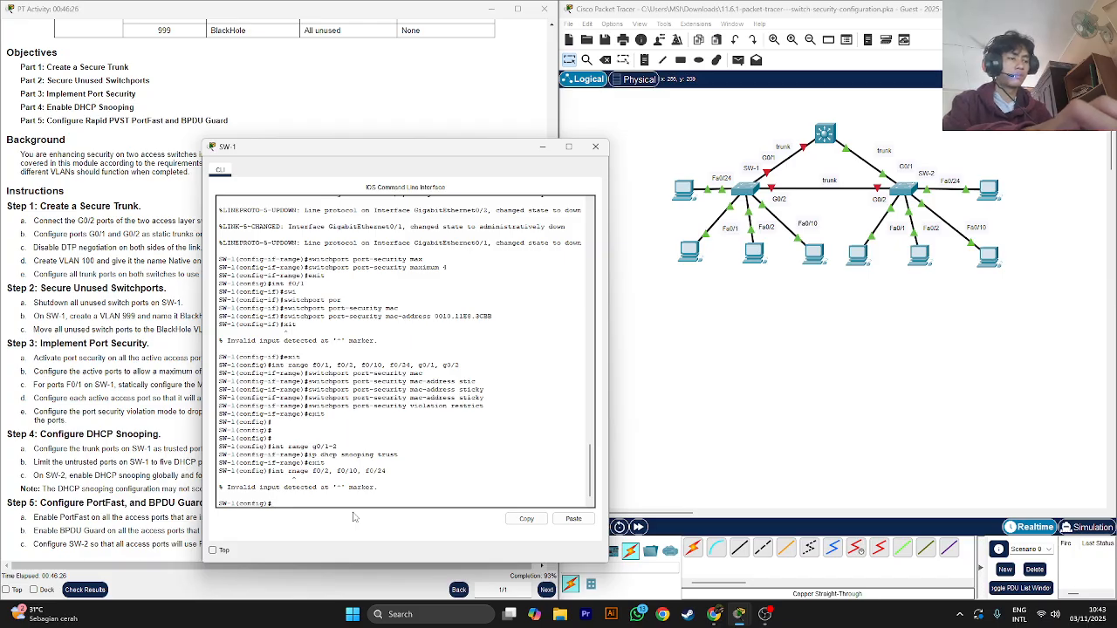
# - Correct the misspelled range keyword and enter configuration for interface range f0/2, f0/10, f0/24 on SW-1
pyautogui.press('Up')
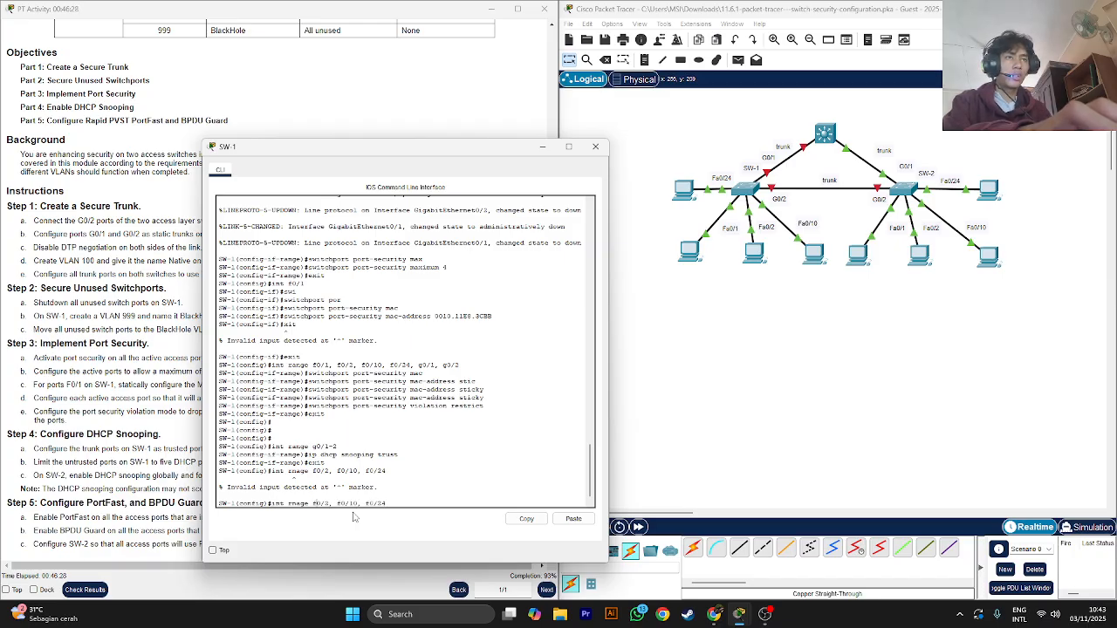
pyautogui.press('BackSpace')
pyautogui.press('BackSpace')
pyautogui.press('BackSpace')
pyautogui.write('an')
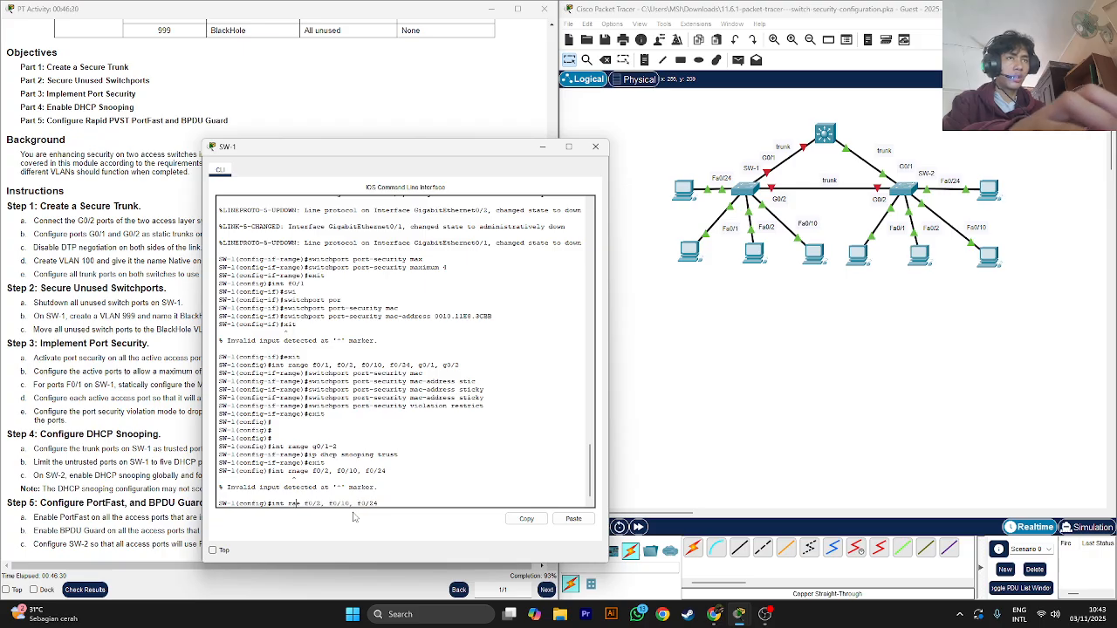
pyautogui.write('ge')
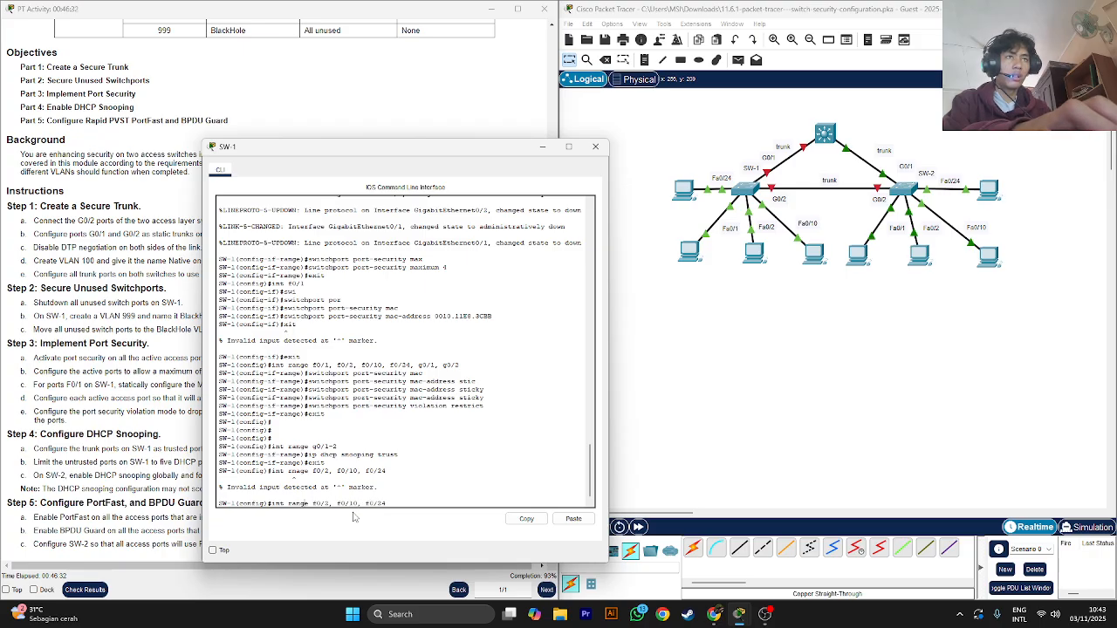
pyautogui.press('Return')
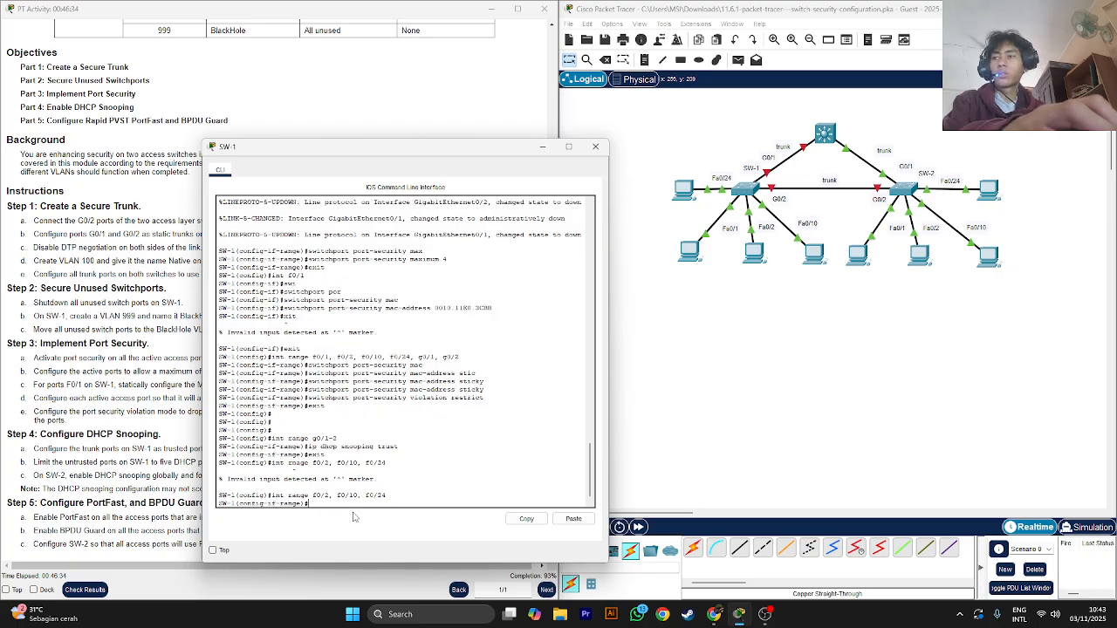
# - Try to limit the selected access ports to five DHCP packets per second with the snooping limit rate command
pyautogui.write('ip dh')
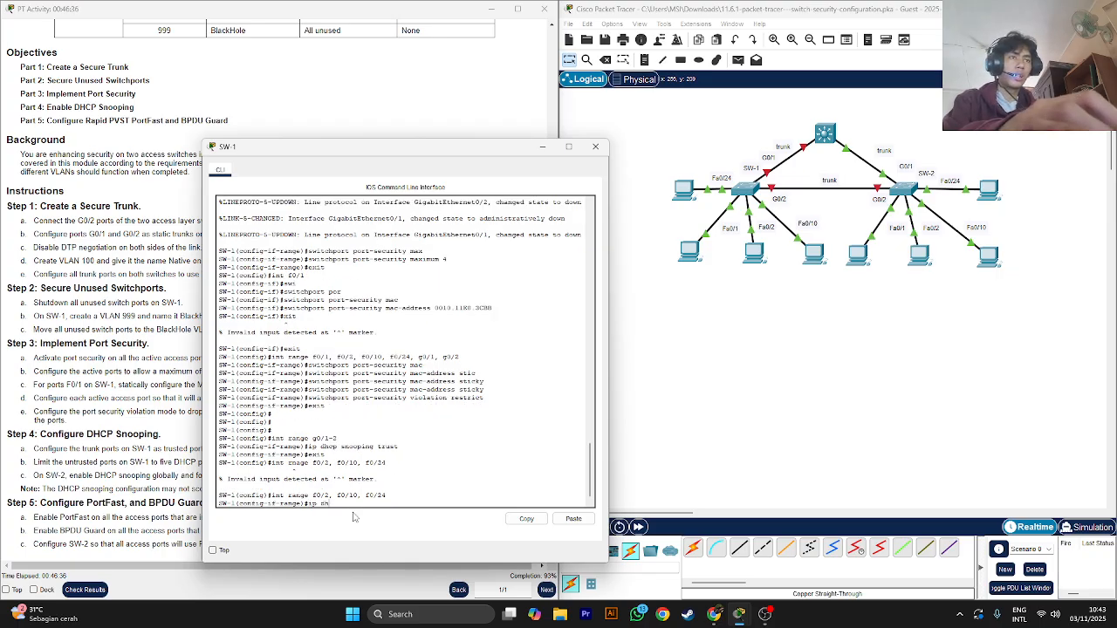
pyautogui.write('cp sn')
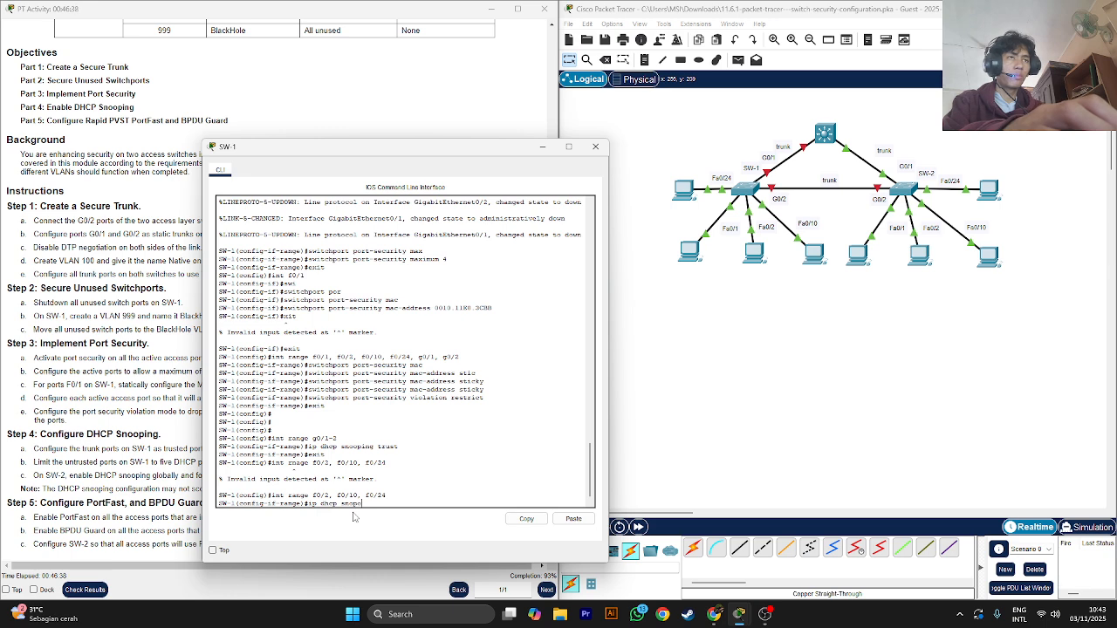
pyautogui.write('oop')
pyautogui.press('BackSpace')
pyautogui.press('BackSpace')
pyautogui.write('oping l')
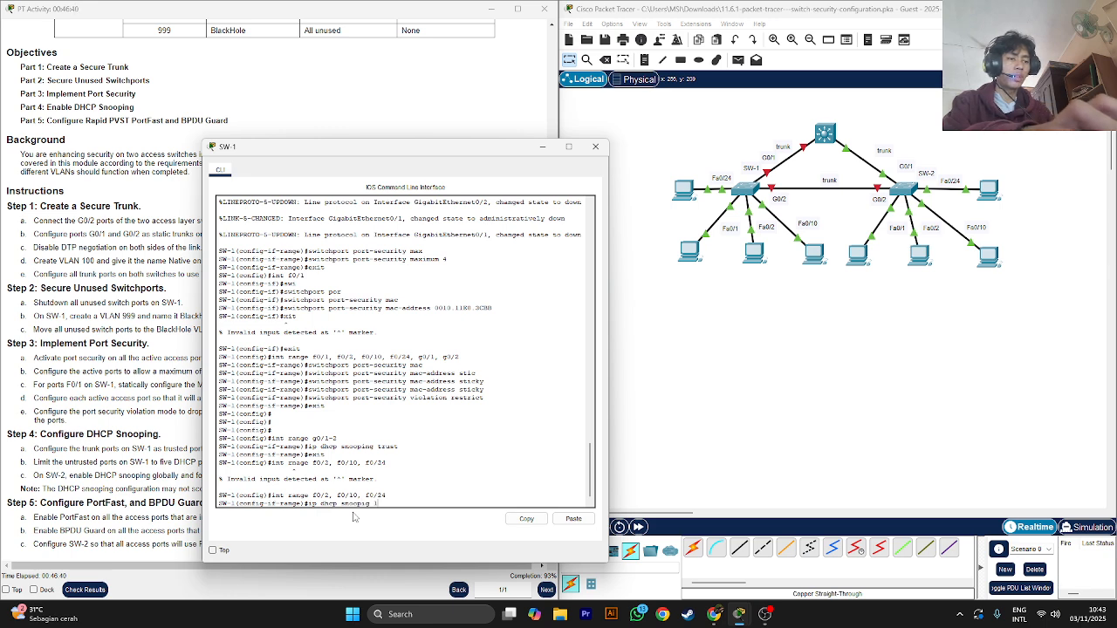
pyautogui.write('imit rate 5')
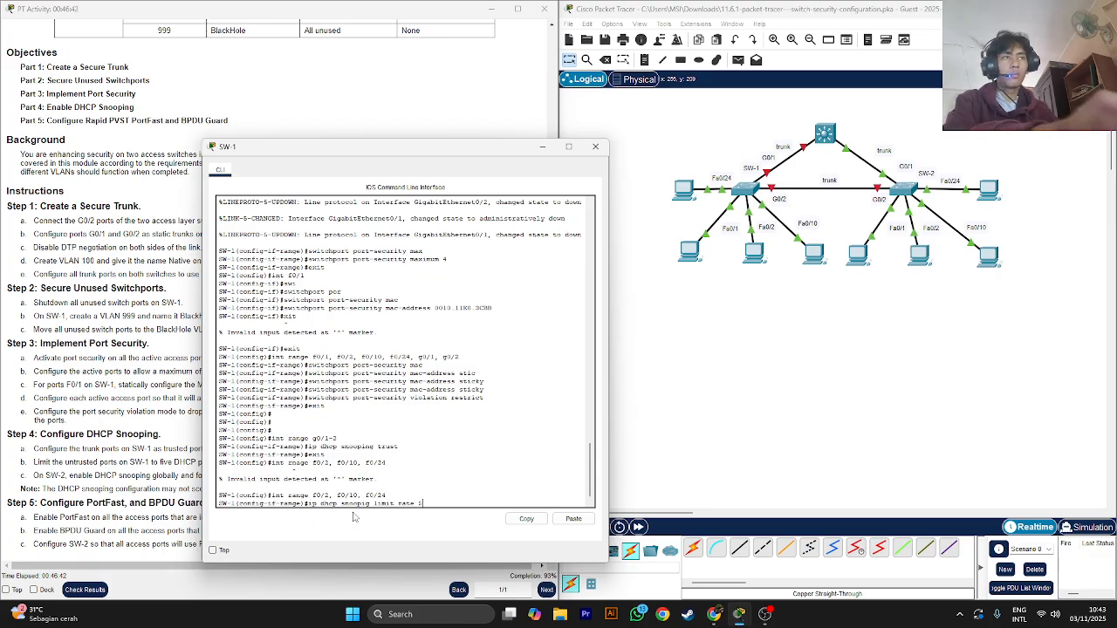
pyautogui.press('Return')
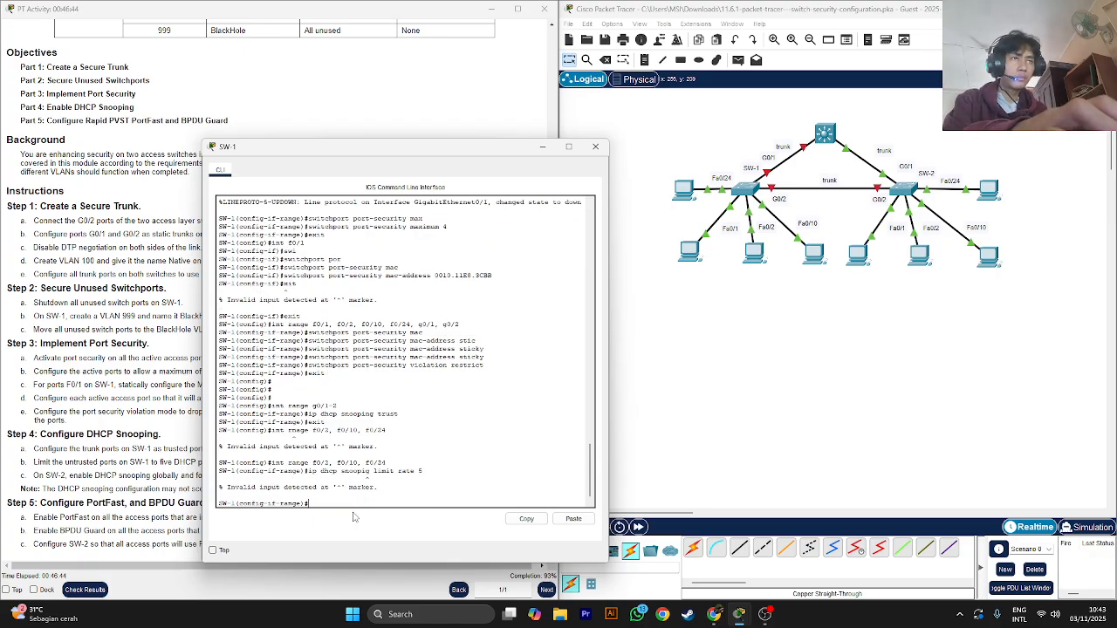
# - Correct the misspelled snooping keyword and apply ip dhcp snooping limit rate 5 to f0/2, f0/10 and f0/24
pyautogui.press('Up')
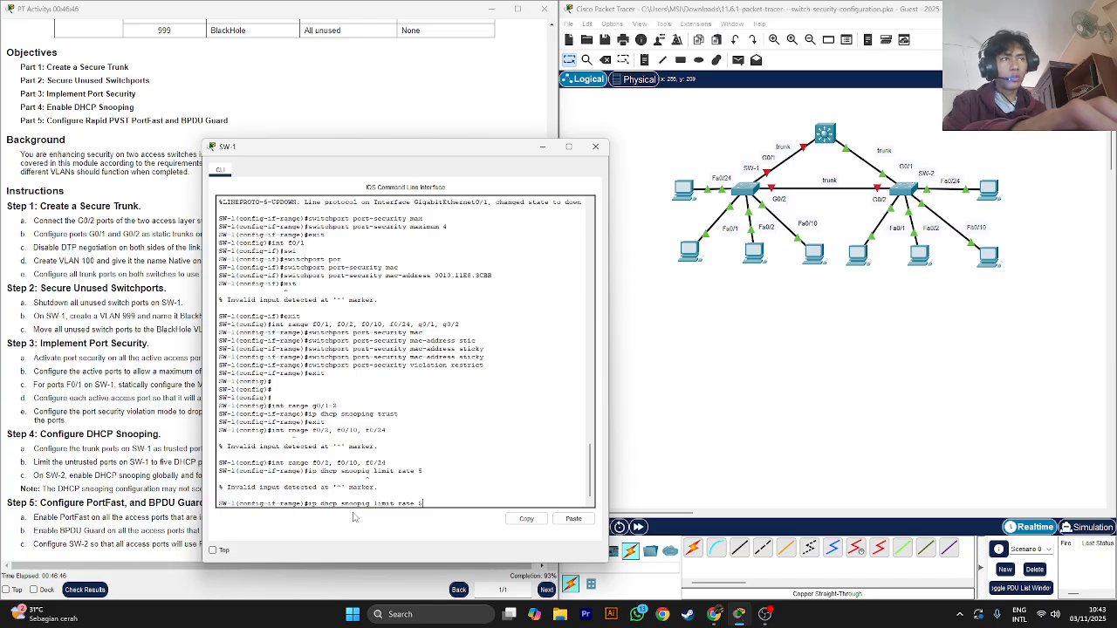
pyautogui.press('Left')
pyautogui.press('Left')
pyautogui.press('Left')
pyautogui.press('Left')
pyautogui.press('Left')
pyautogui.press('Left')
pyautogui.press('Left')
pyautogui.press('Left')
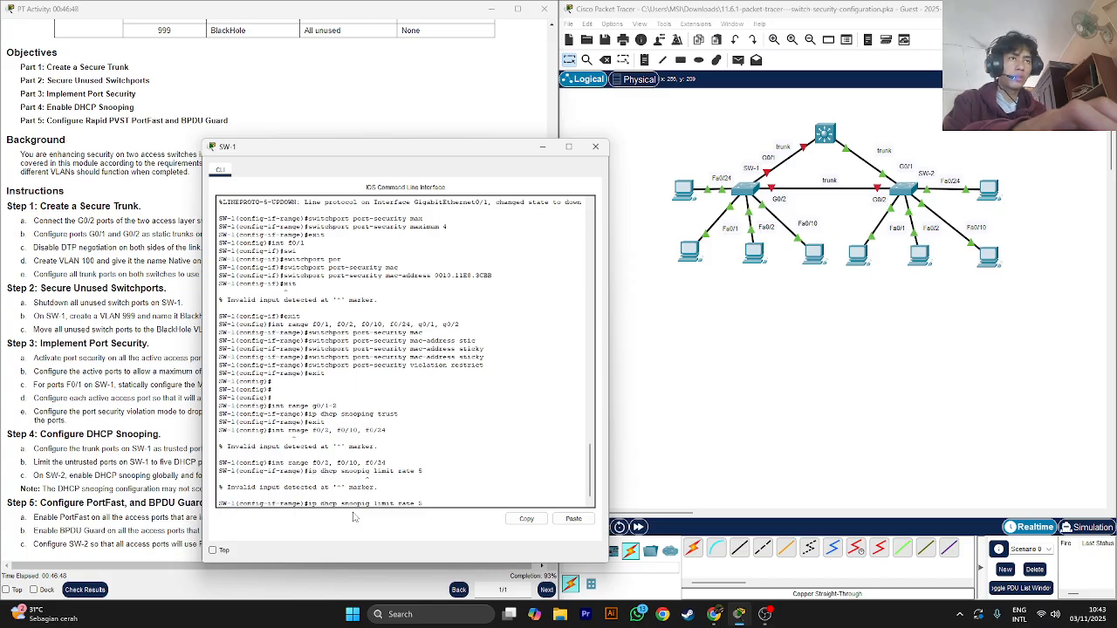
pyautogui.write('n')
pyautogui.press('Return')
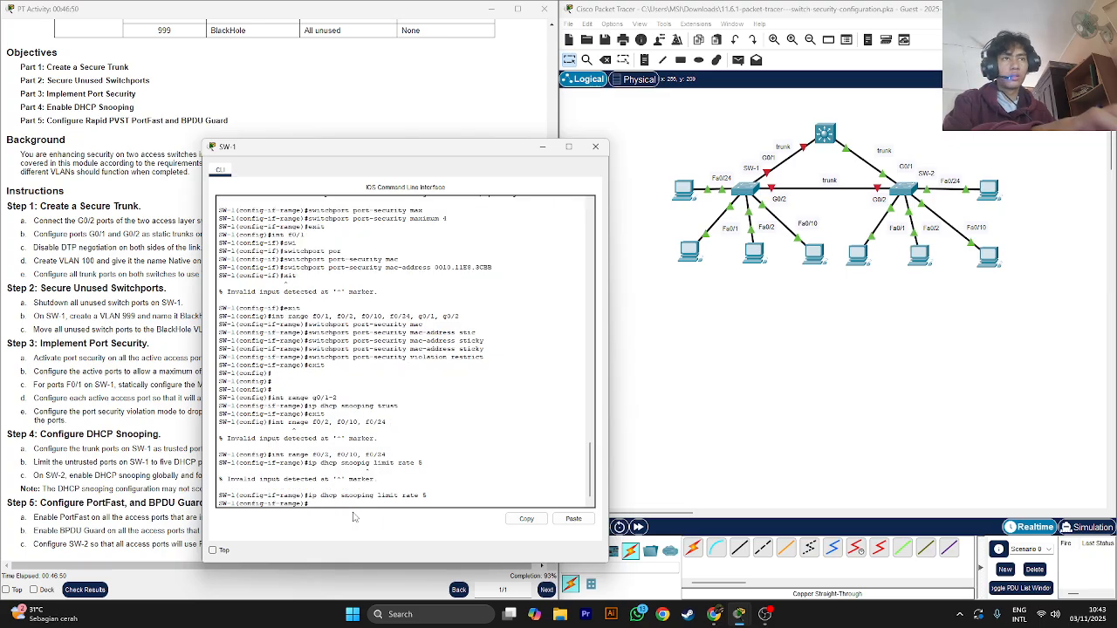
# - Review the instruction about enabling DHCP snooping on SW-2 globally and for VLANs 10, 20 and 99
pyautogui.click(87, 304)
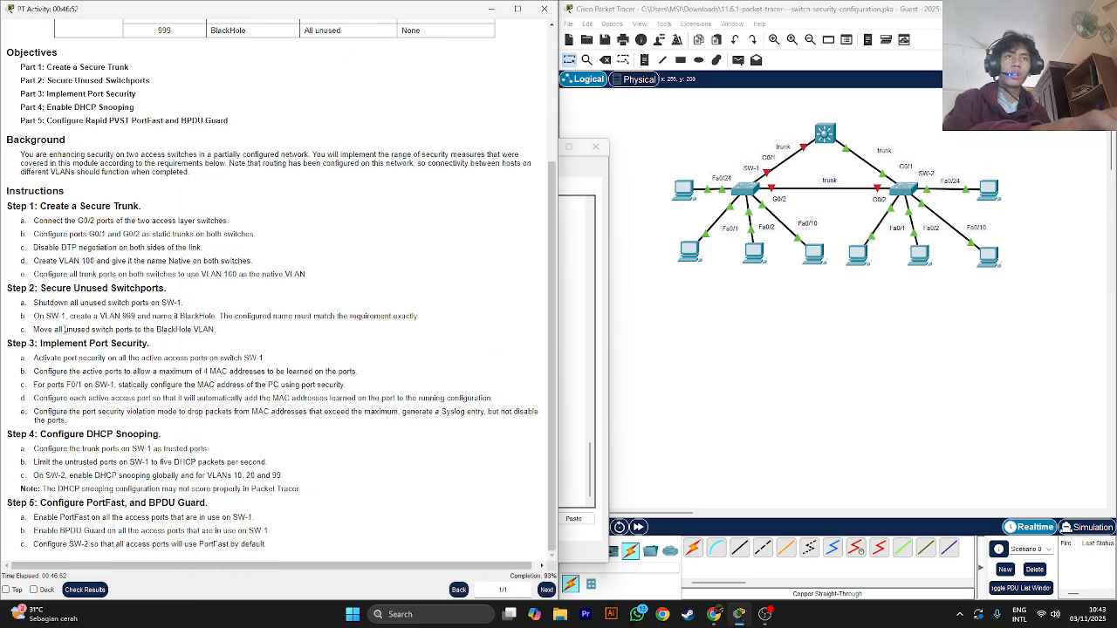
pyautogui.doubleClick(77, 329)
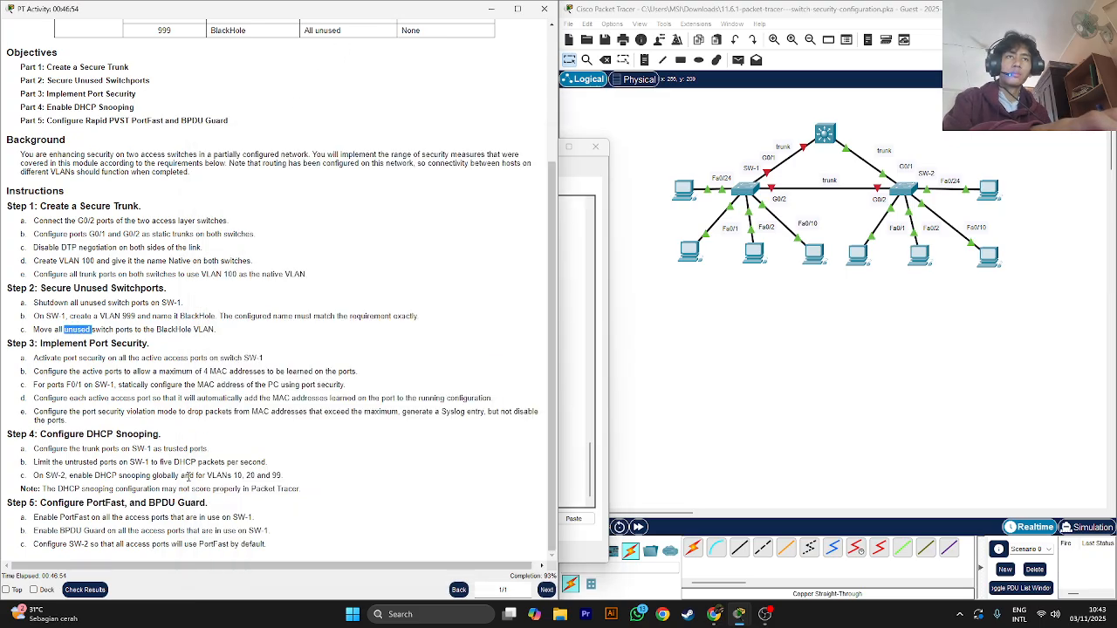
pyautogui.moveTo(181, 475); pyautogui.dragTo(195, 476)
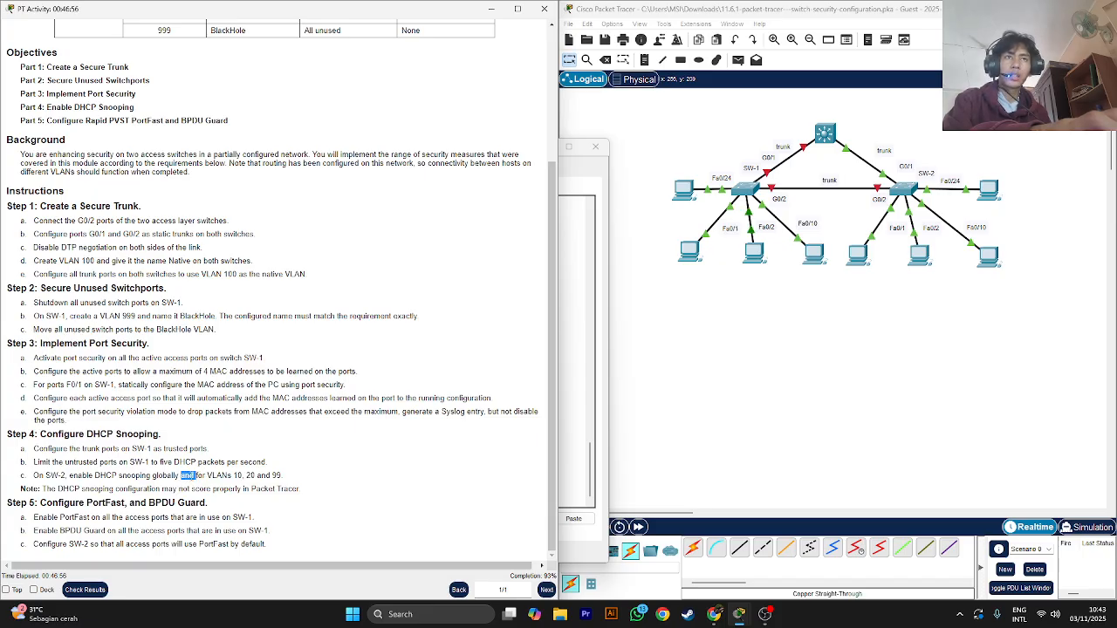
pyautogui.moveTo(33, 476); pyautogui.dragTo(51, 476)
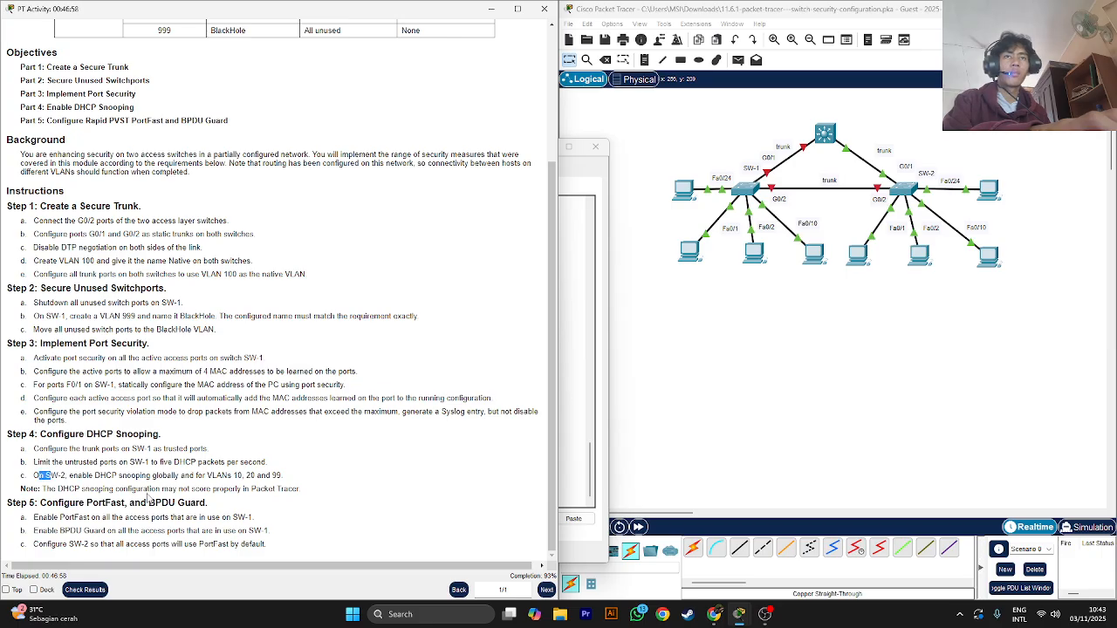
pyautogui.moveTo(151, 476); pyautogui.dragTo(180, 476)
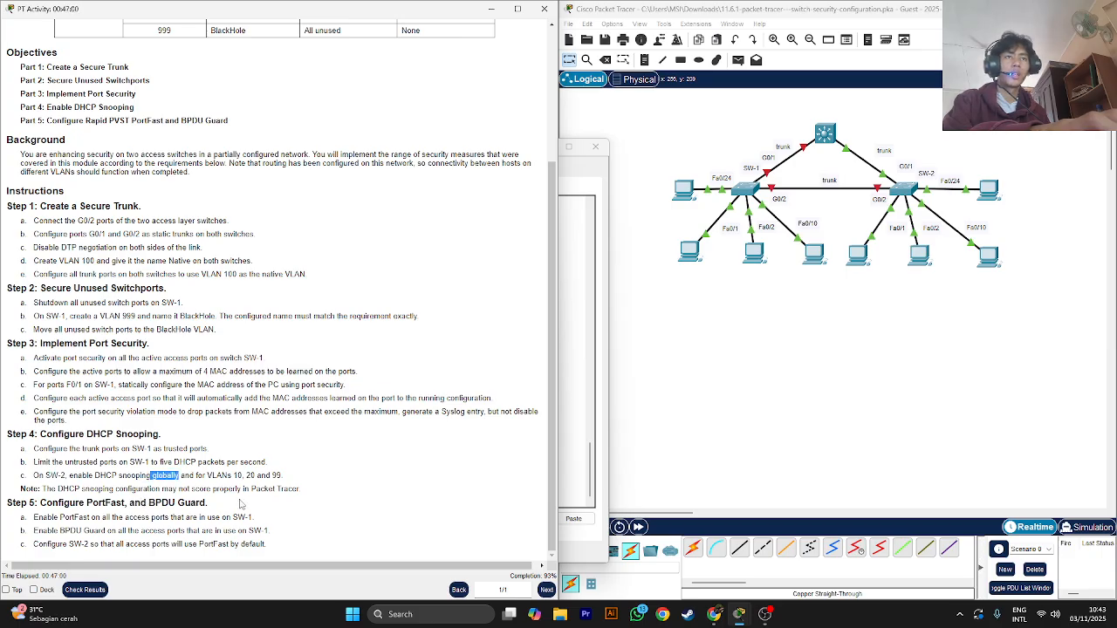
# - Open the SW-2 command line and enter privileged EXEC mode
pyautogui.click(423, 484)
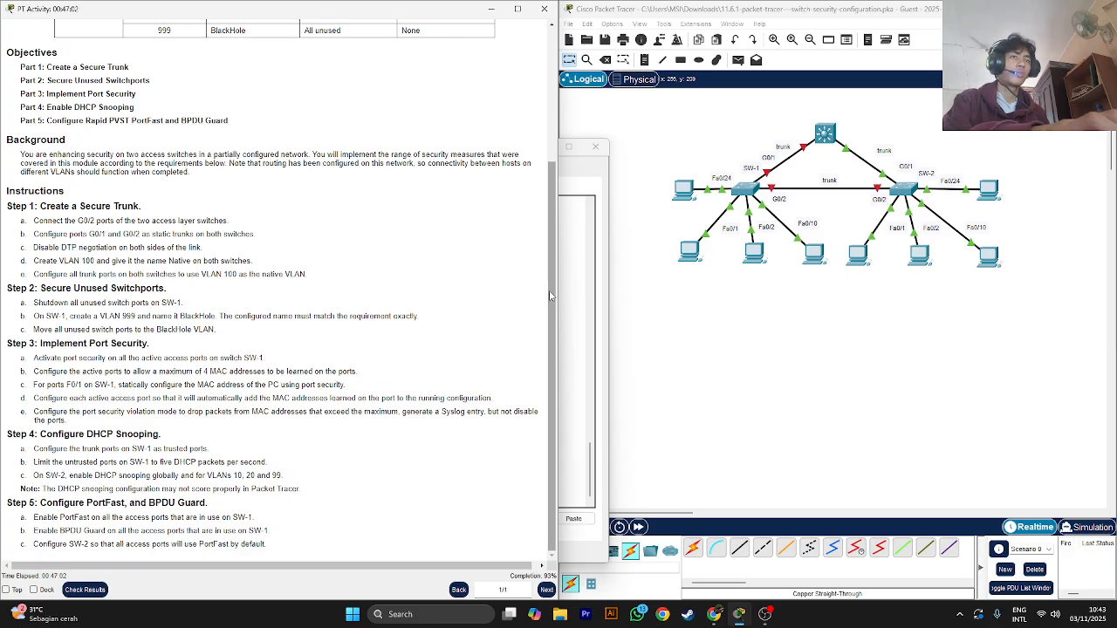
pyautogui.click(903, 190)
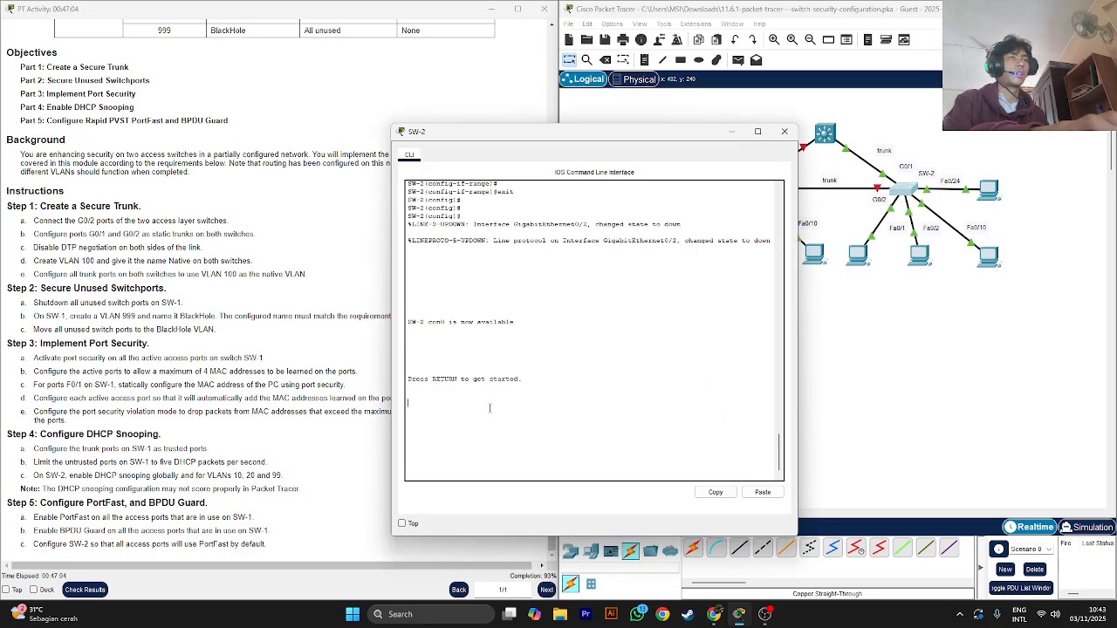
pyautogui.press('Return')
pyautogui.press('Return')
pyautogui.write('en')
pyautogui.press('Return')
pyautogui.press('Return')
pyautogui.press('Return')
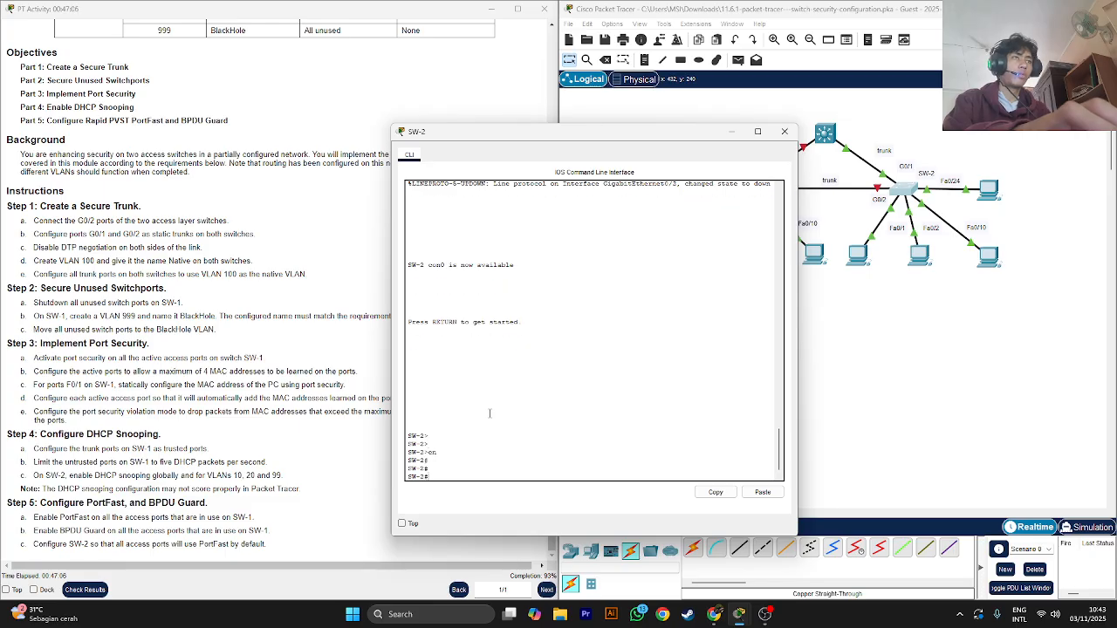
pyautogui.press('Return')
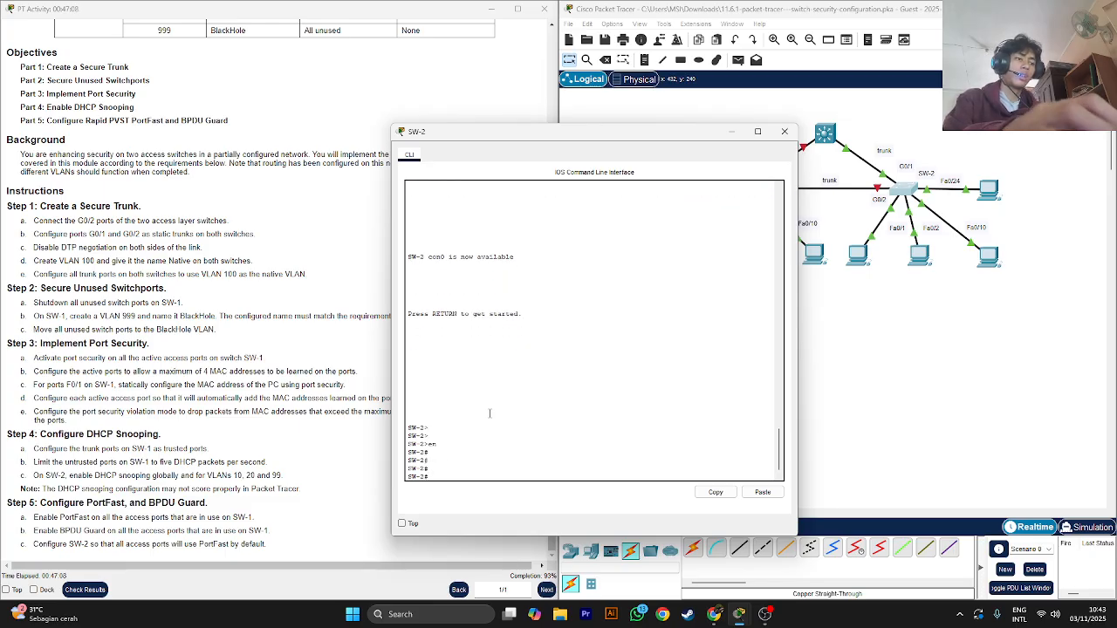
# - Try to enter configuration mode on SW-2 with the command congi, and fast-forward the simulation time
pyautogui.write('confi')
pyautogui.press('BackSpace')
pyautogui.press('BackSpace')
pyautogui.press('BackSpace')
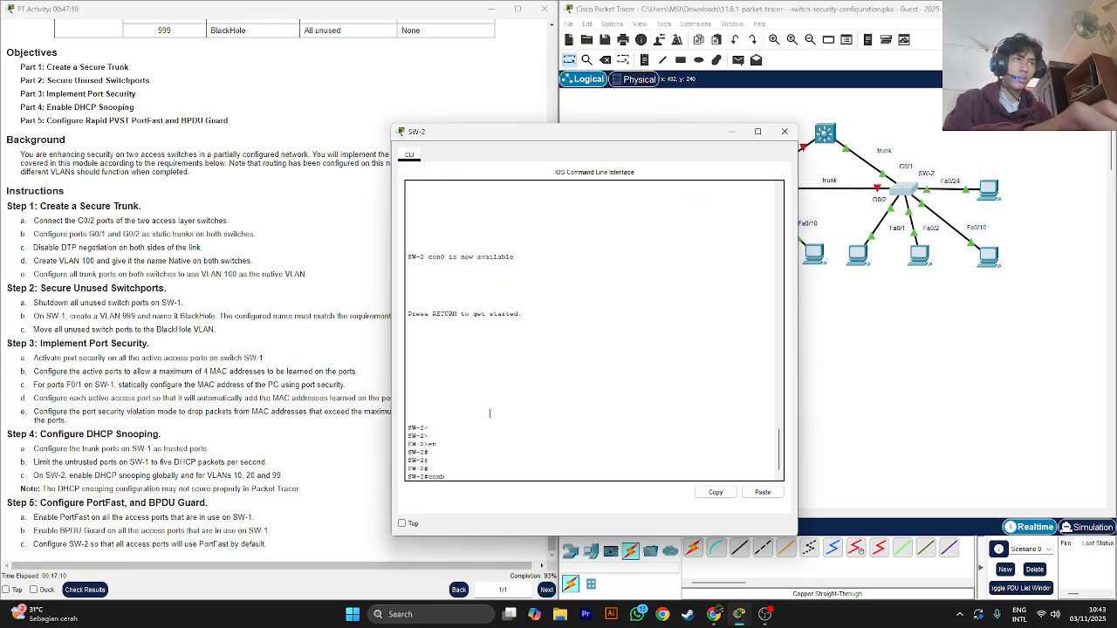
pyautogui.write('gi')
pyautogui.press('Return')
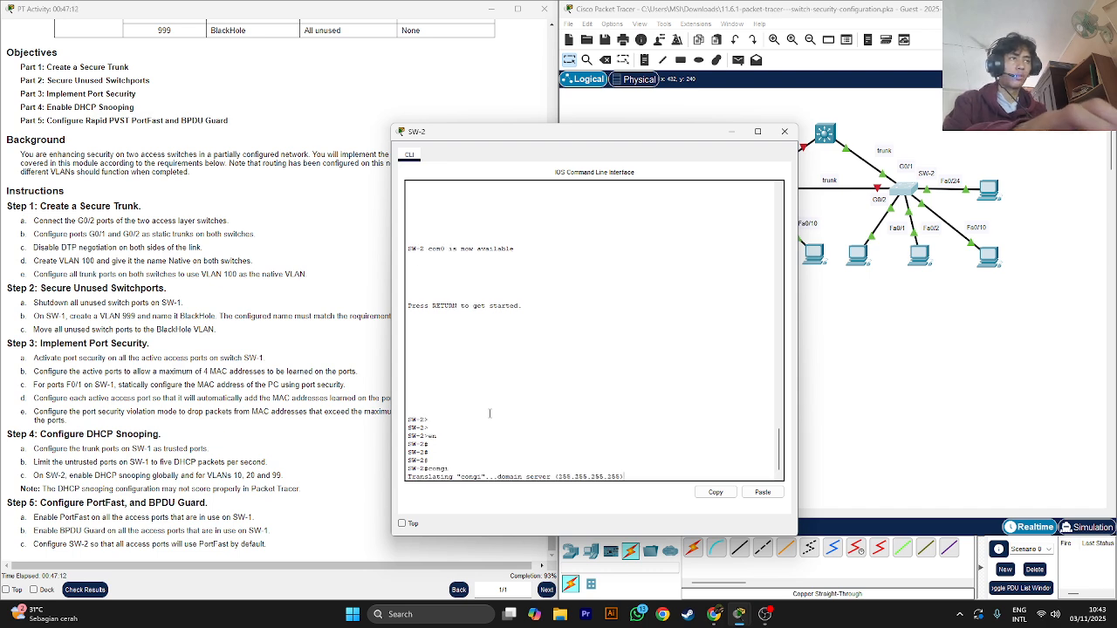
pyautogui.click(897, 448)
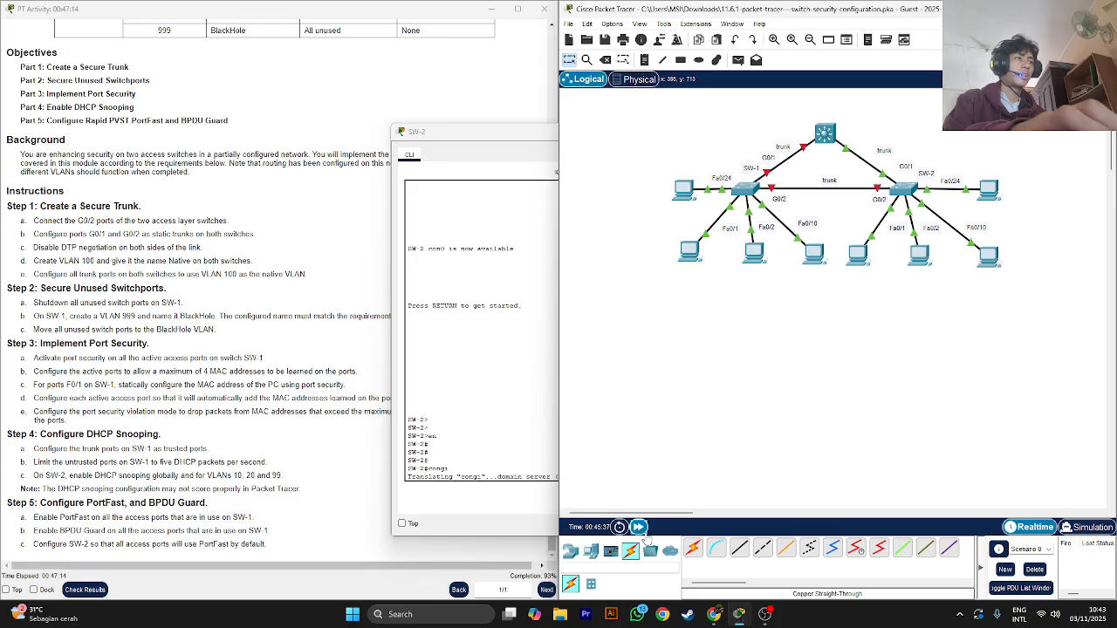
pyautogui.click(638, 529)
pyautogui.click(520, 511)
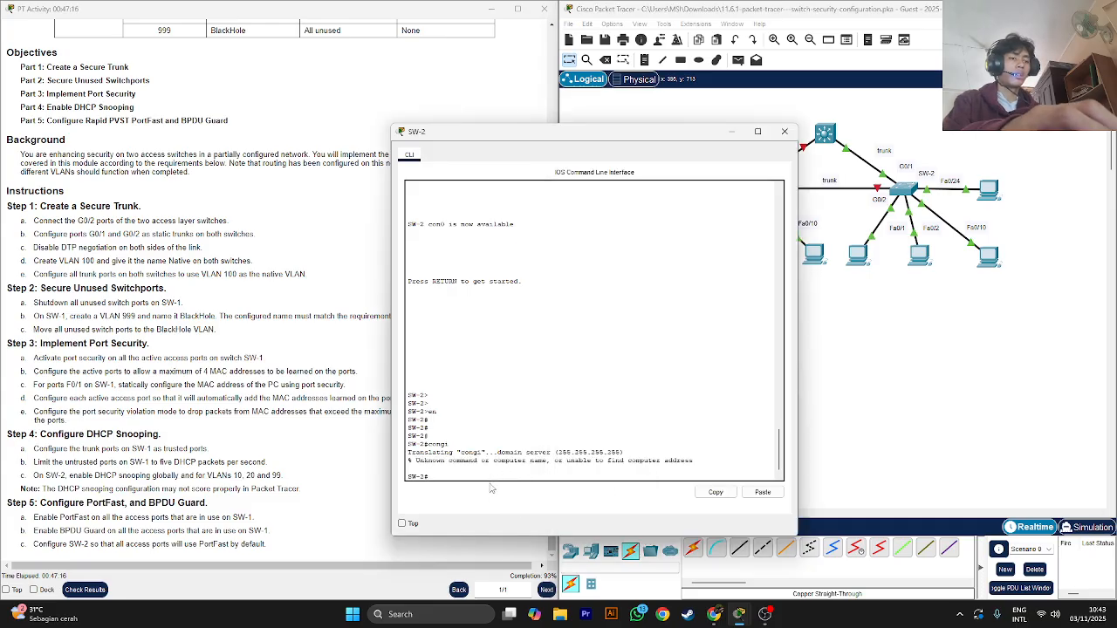
# - Enter global configuration mode on SW-2 and enable DHCP snooping globally with ip dhcp snooping
pyautogui.write('config')
pyautogui.press('Return')
pyautogui.press('Return')
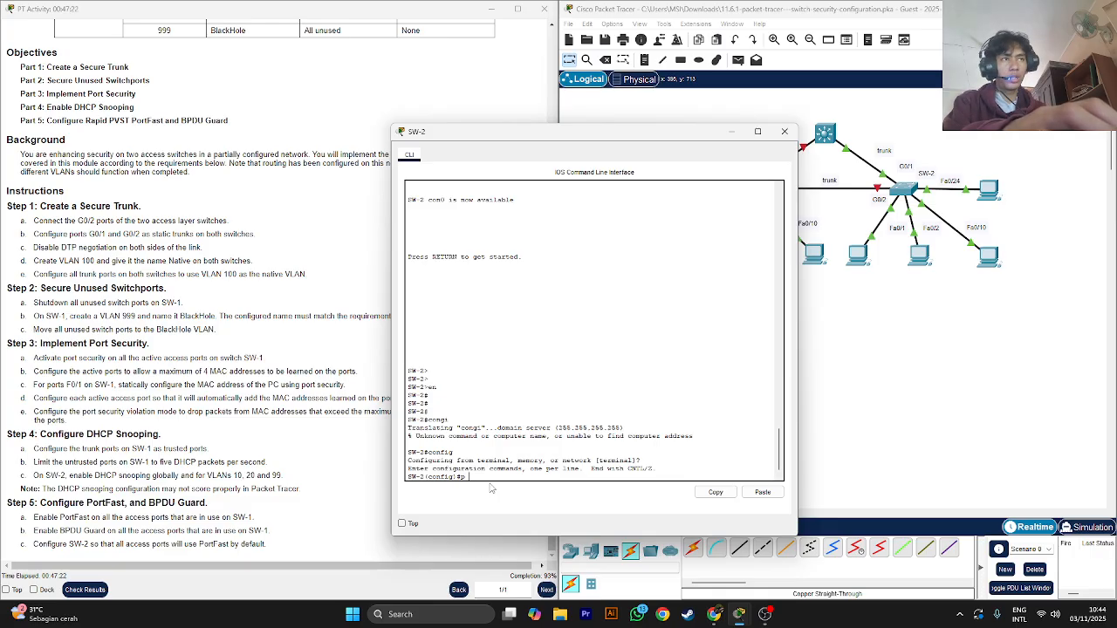
pyautogui.write('ip')
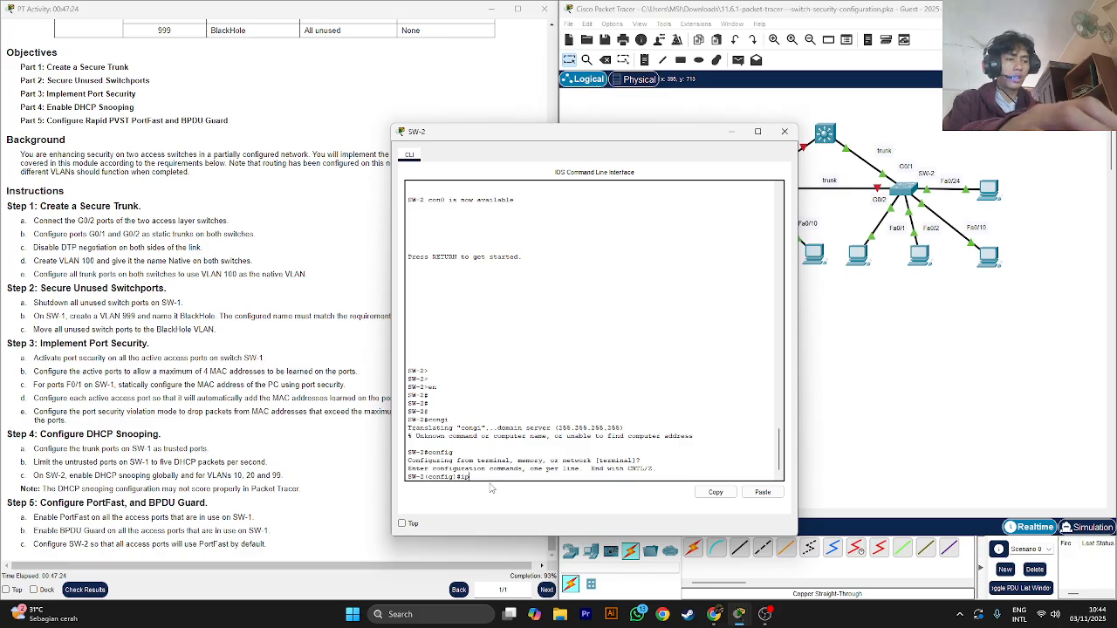
pyautogui.write(' dhcp s')
pyautogui.press('Tab')
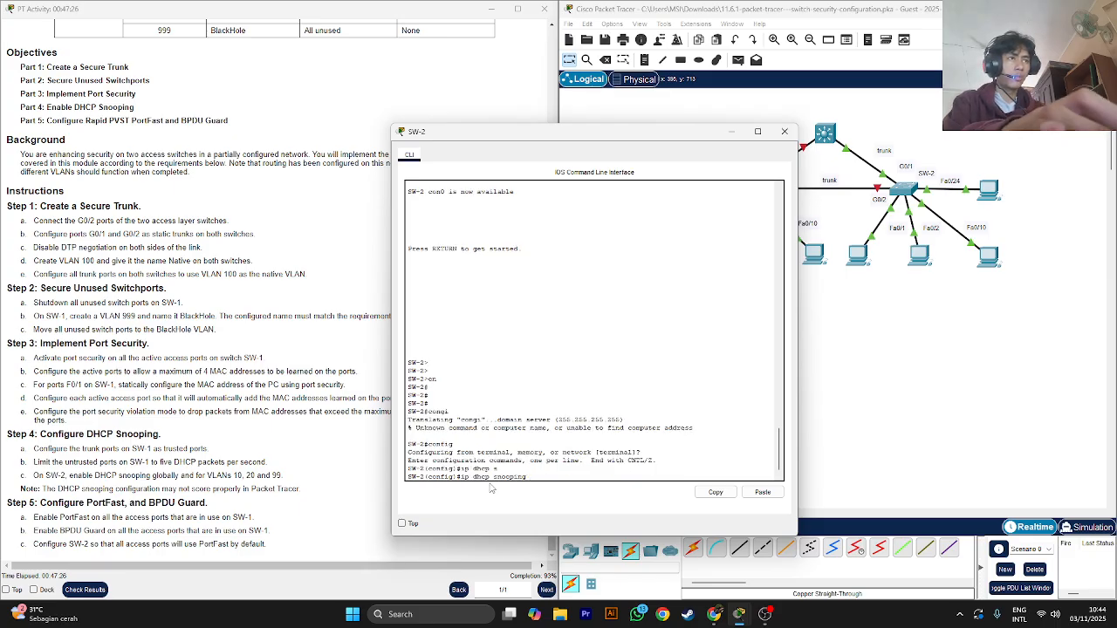
pyautogui.press('Return')
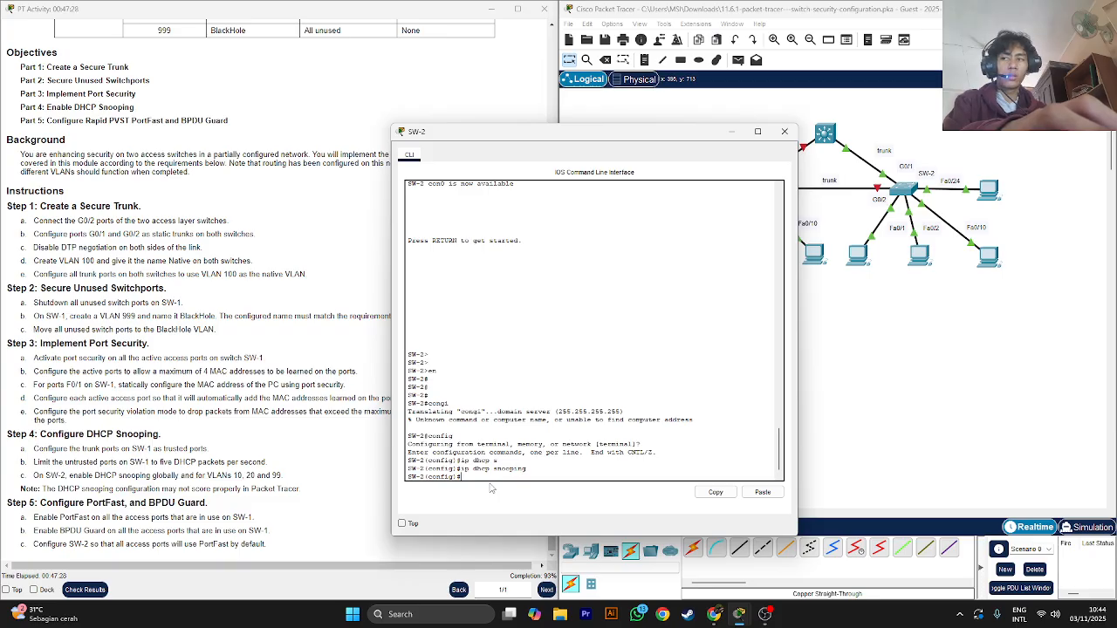
# - Try to enable DHCP snooping on SW-2 for VLANs 10, 20 and 99 using a list with spaces after the commas
pyautogui.press('Up')
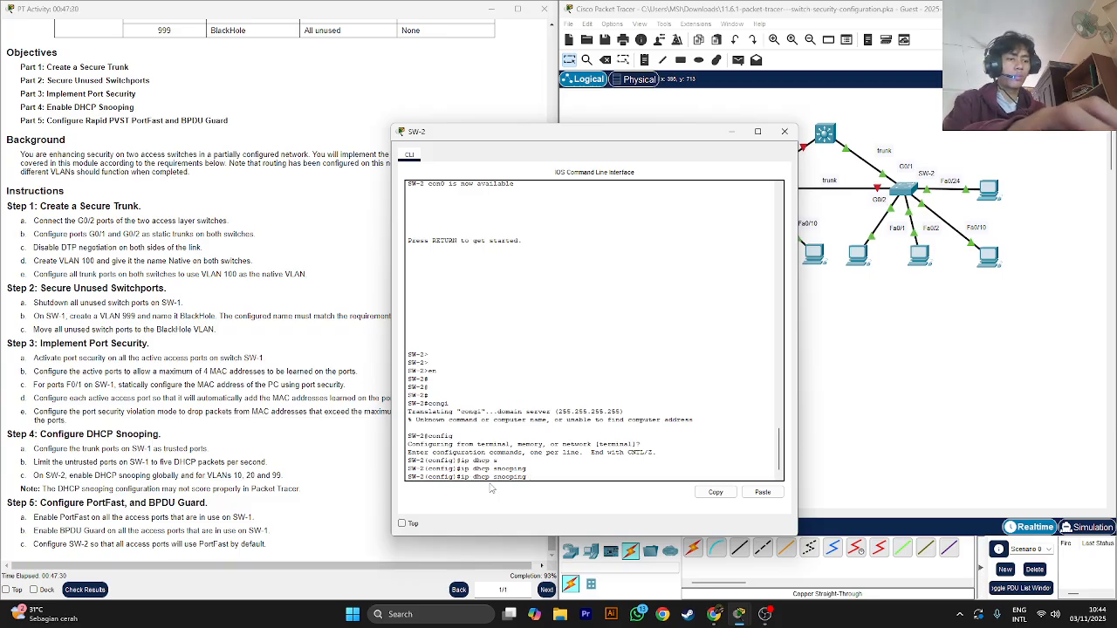
pyautogui.write('vlan 10')
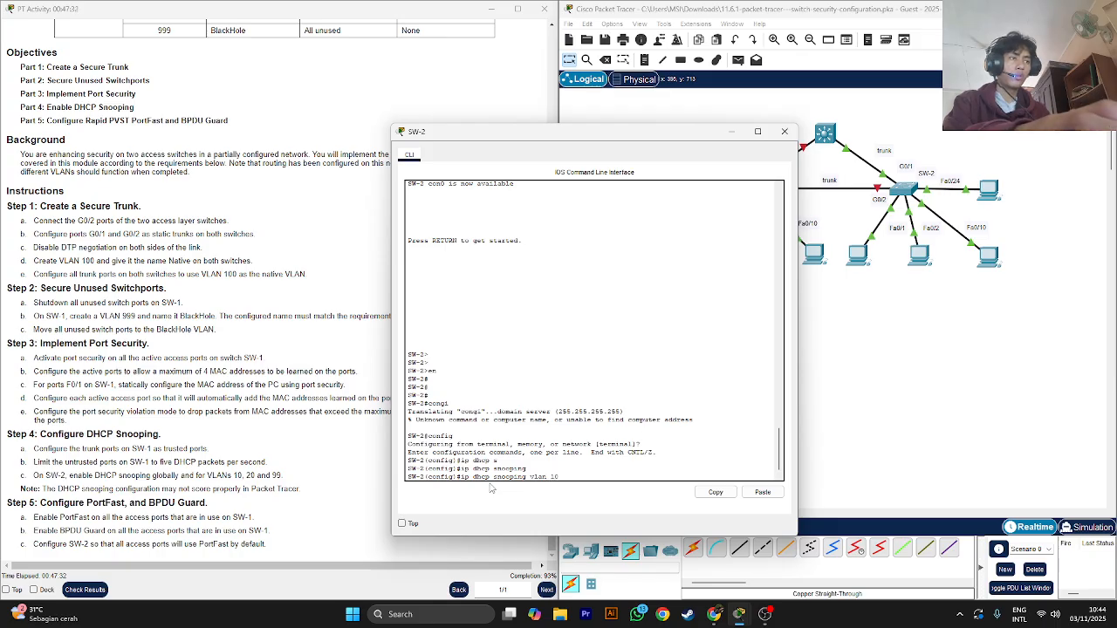
pyautogui.write(', 20')
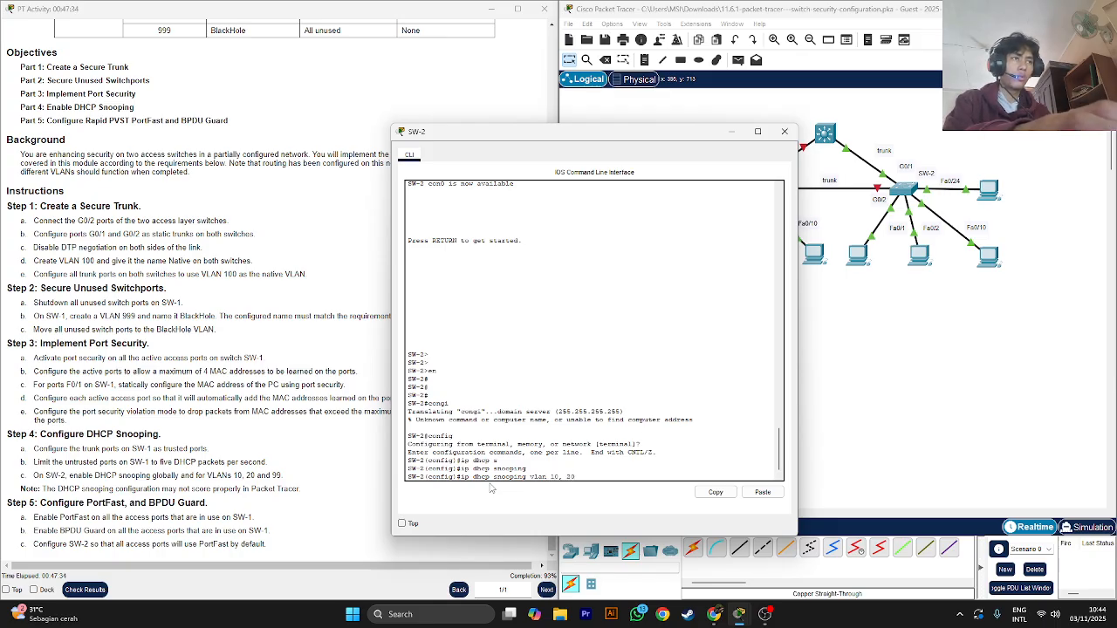
pyautogui.write(', 99')
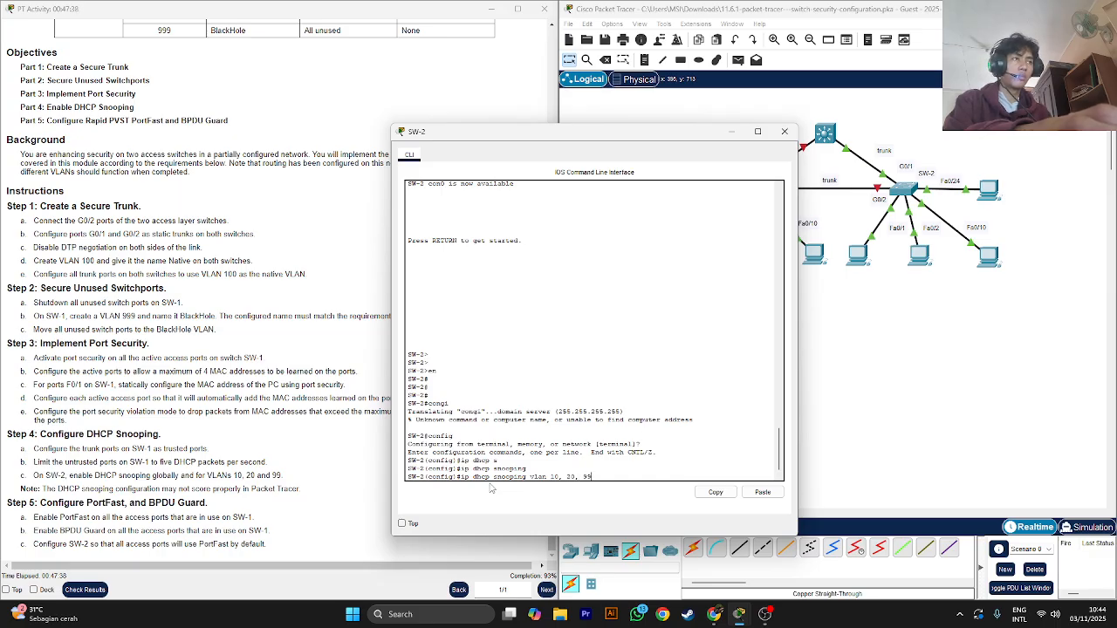
pyautogui.press('Return')
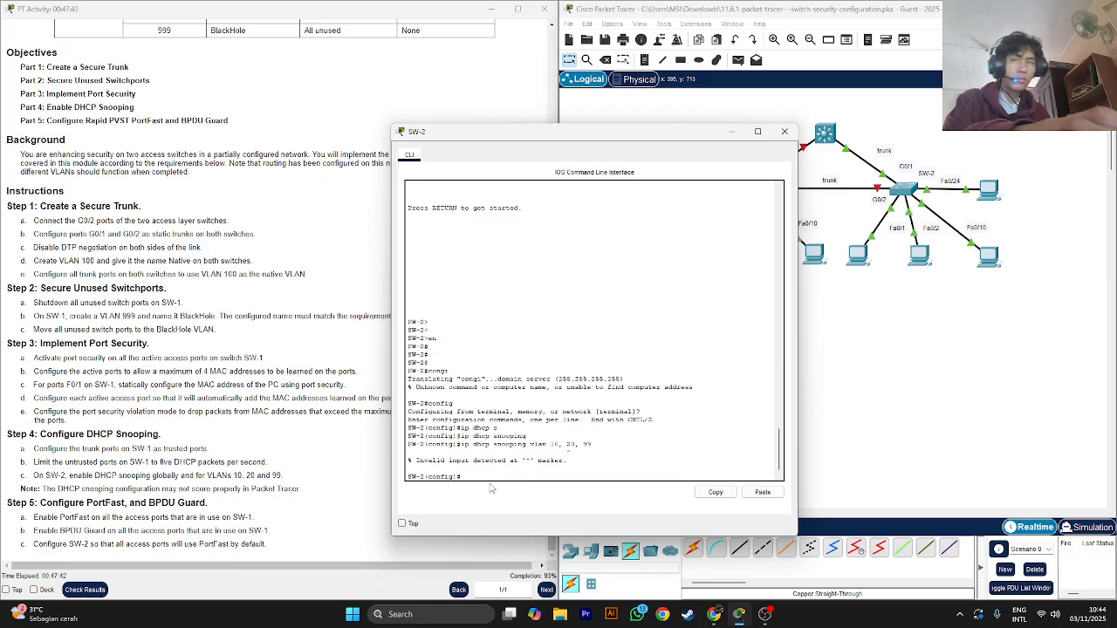
# - Remove the spaces from the VLAN list and apply ip dhcp snooping vlan 10,20,99 on SW-2
pyautogui.press('Up')
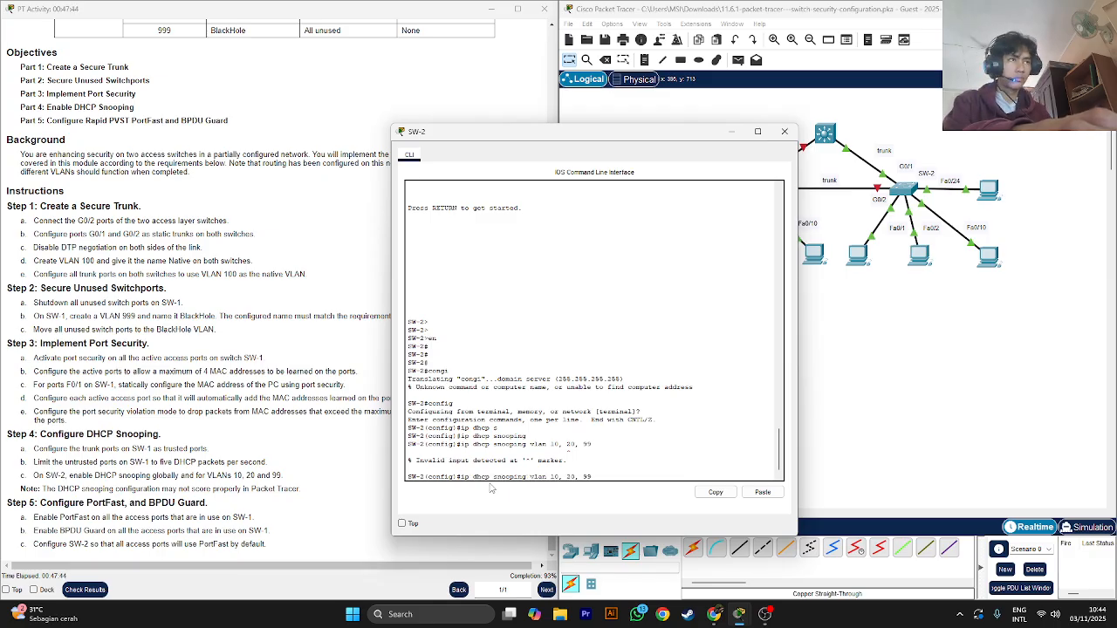
pyautogui.press('Left')
pyautogui.press('Left')
pyautogui.press('BackSpace')
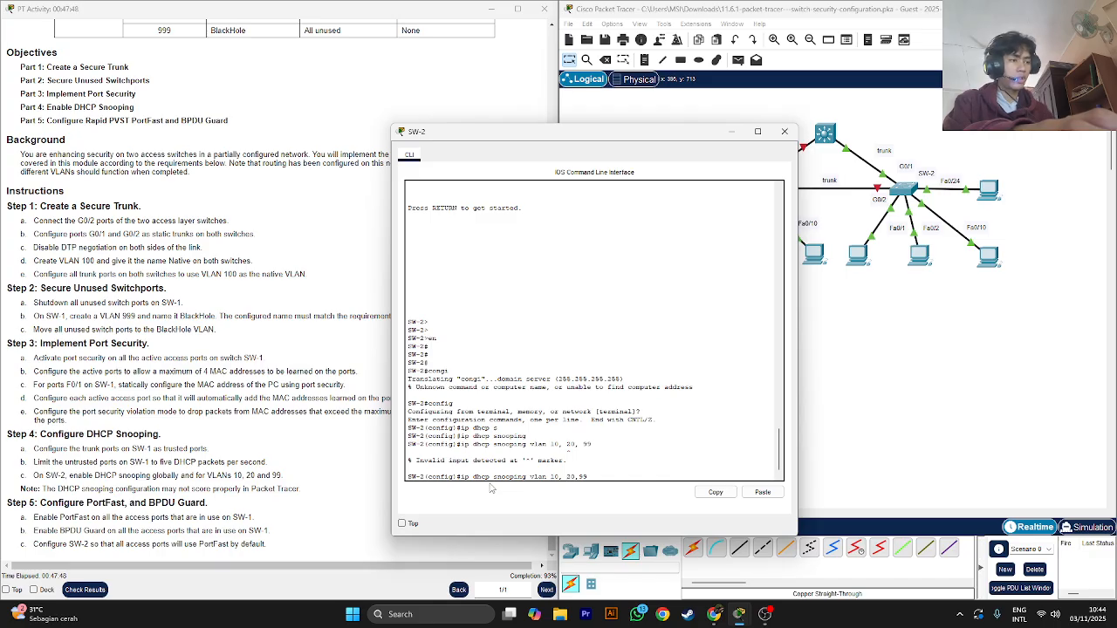
pyautogui.press('BackSpace')
pyautogui.press('Return')
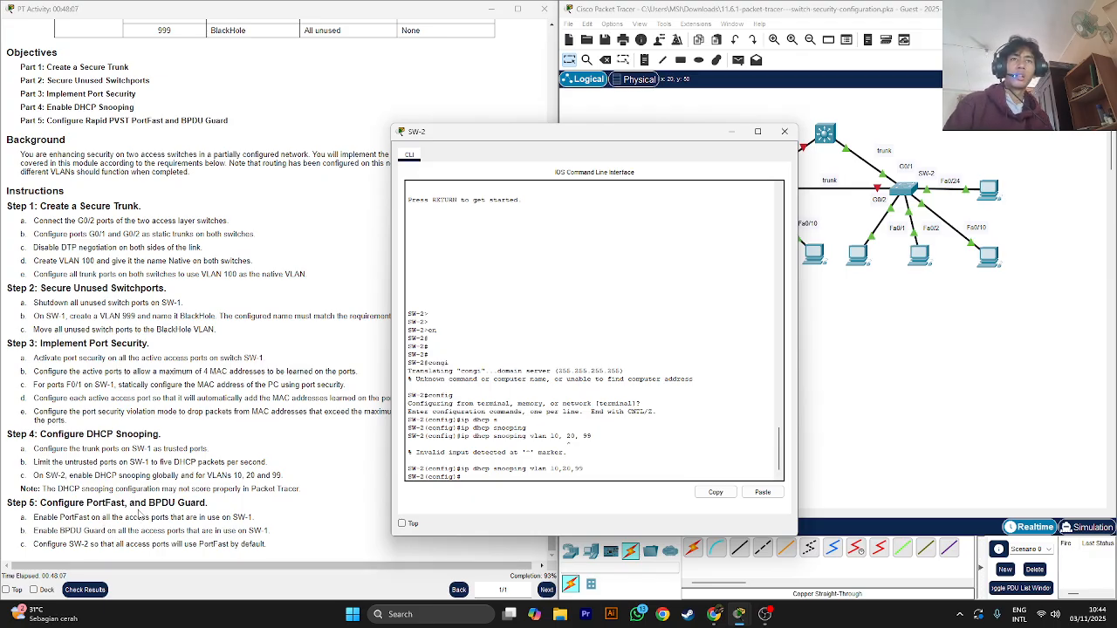
# - Review the Step 5 instructions about PortFast and BPDU Guard on SW-1 and default PortFast on SW-2
pyautogui.click(56, 530)
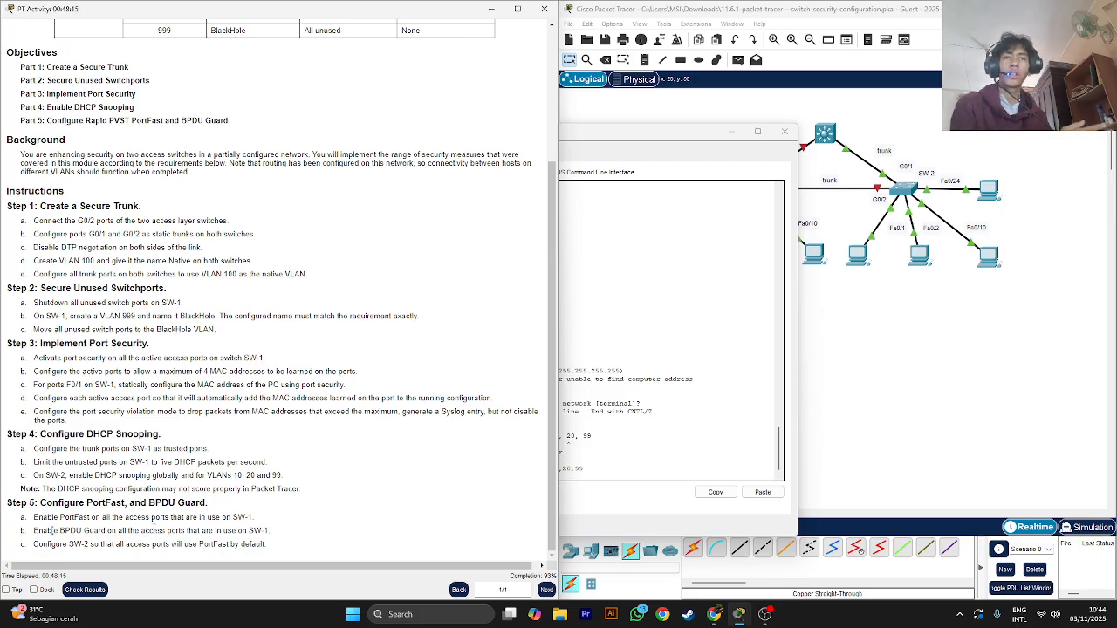
pyautogui.moveTo(116, 530); pyautogui.dragTo(171, 518)
pyautogui.click(157, 536)
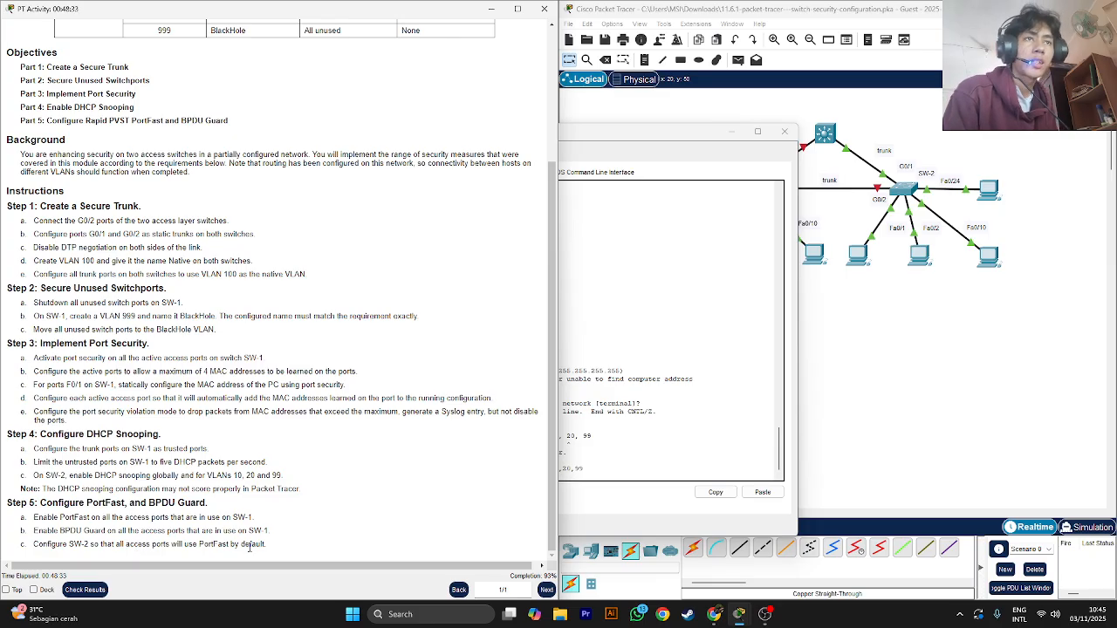
# - Close the SW-2 window, open the SW-1 command line and exit to global configuration mode
pyautogui.click(785, 131)
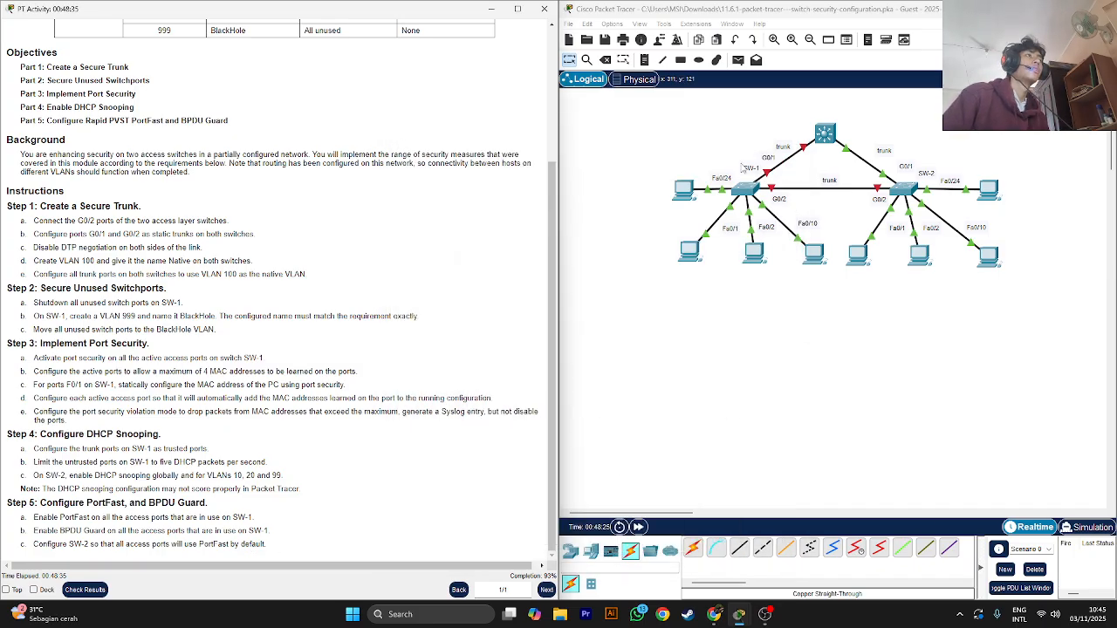
pyautogui.click(745, 185)
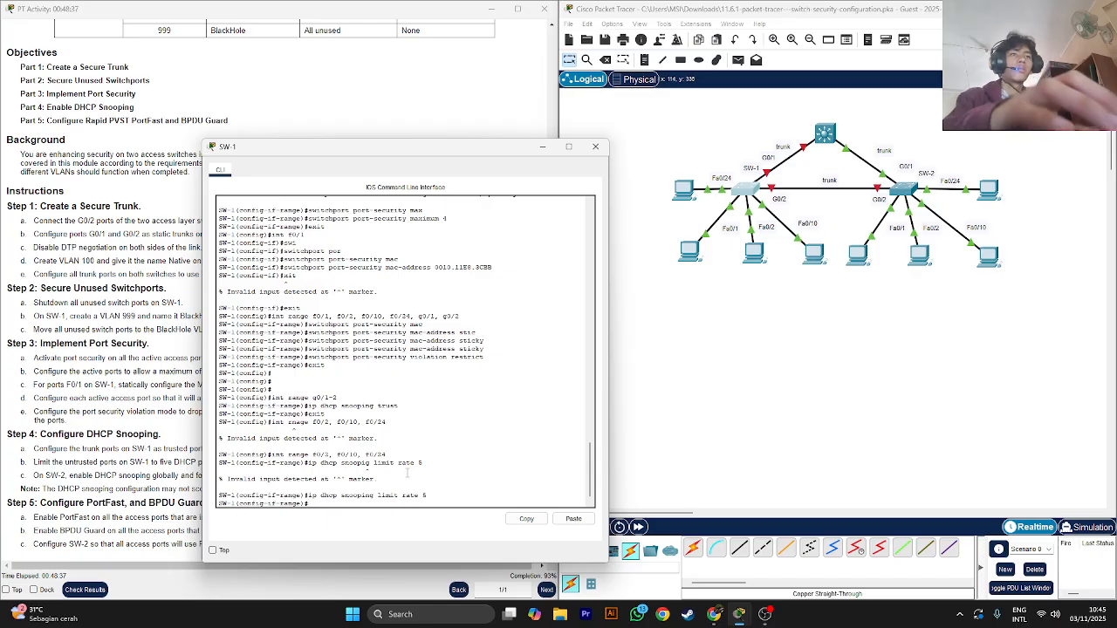
pyautogui.write('exit')
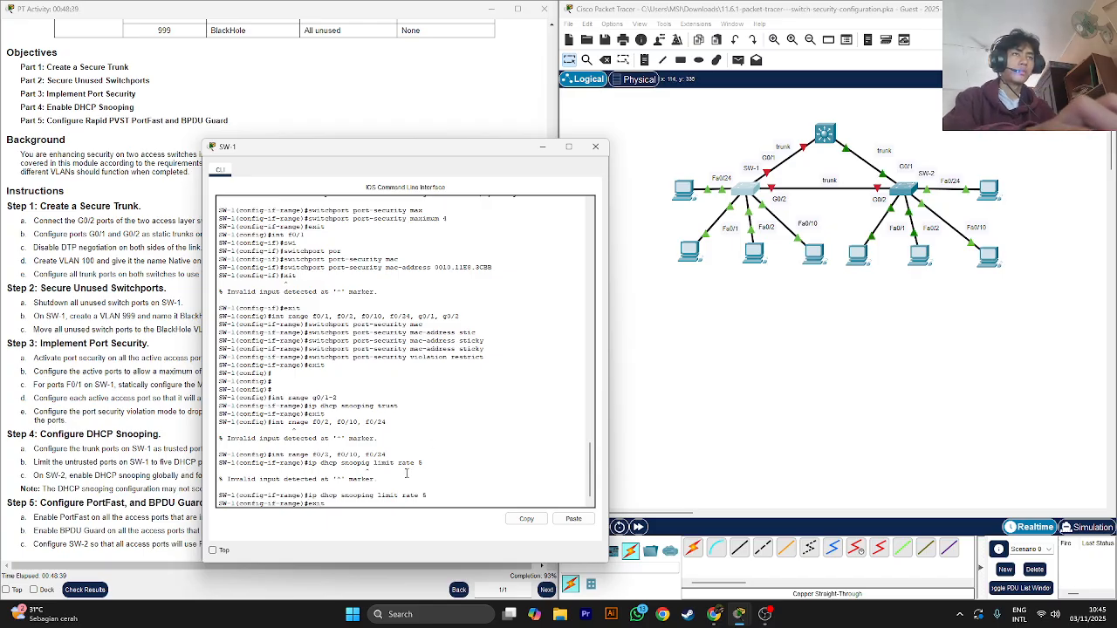
pyautogui.press('Return')
pyautogui.press('Return')
# - Reuse the earlier interface range command, edited to enter configuration for f0/1-2, f0/10, f0/24 on SW-1
pyautogui.press('Up')
pyautogui.press('Up')
pyautogui.press('Up')
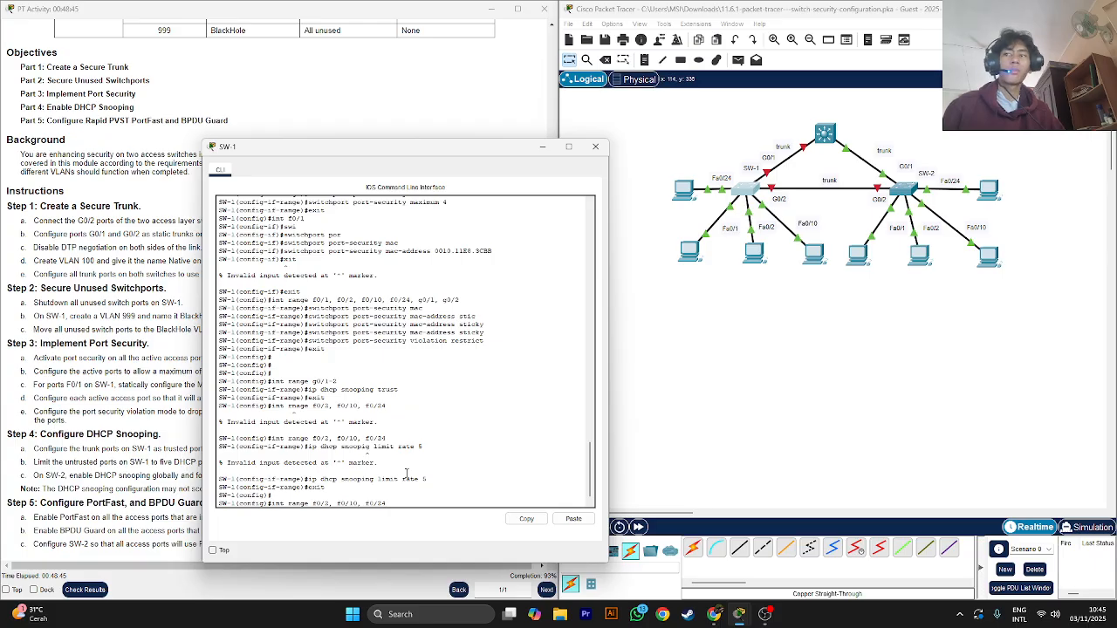
pyautogui.press('Up')
pyautogui.press('Up')
pyautogui.press('Up')
pyautogui.press('Up')
pyautogui.press('Up')
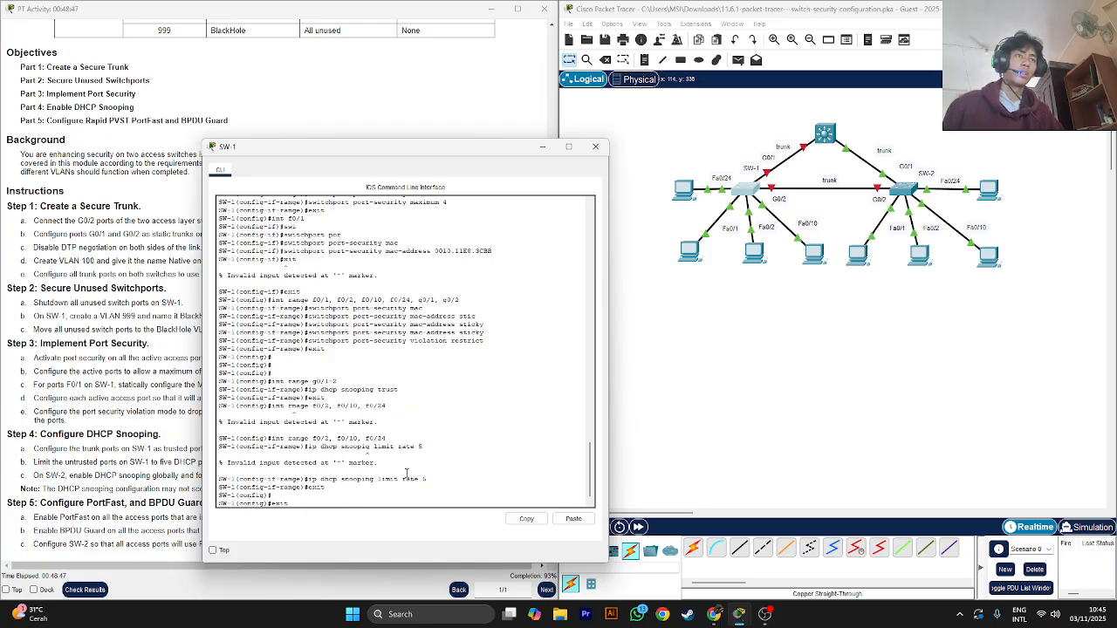
pyautogui.press('Up')
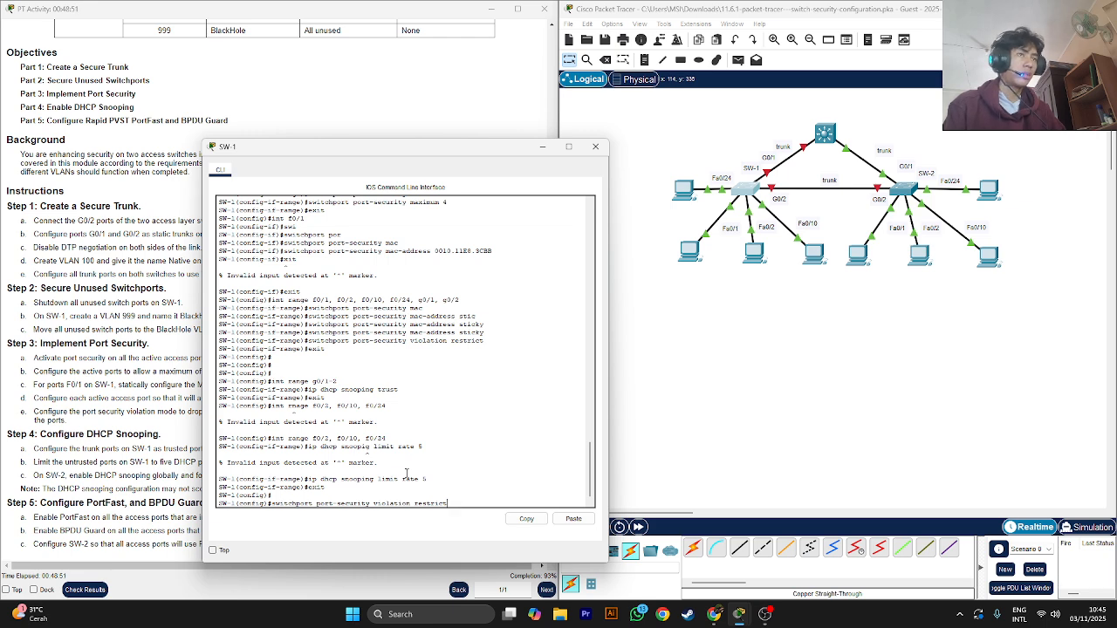
pyautogui.press('Down')
pyautogui.press('Down')
pyautogui.press('Up')
pyautogui.press('Up')
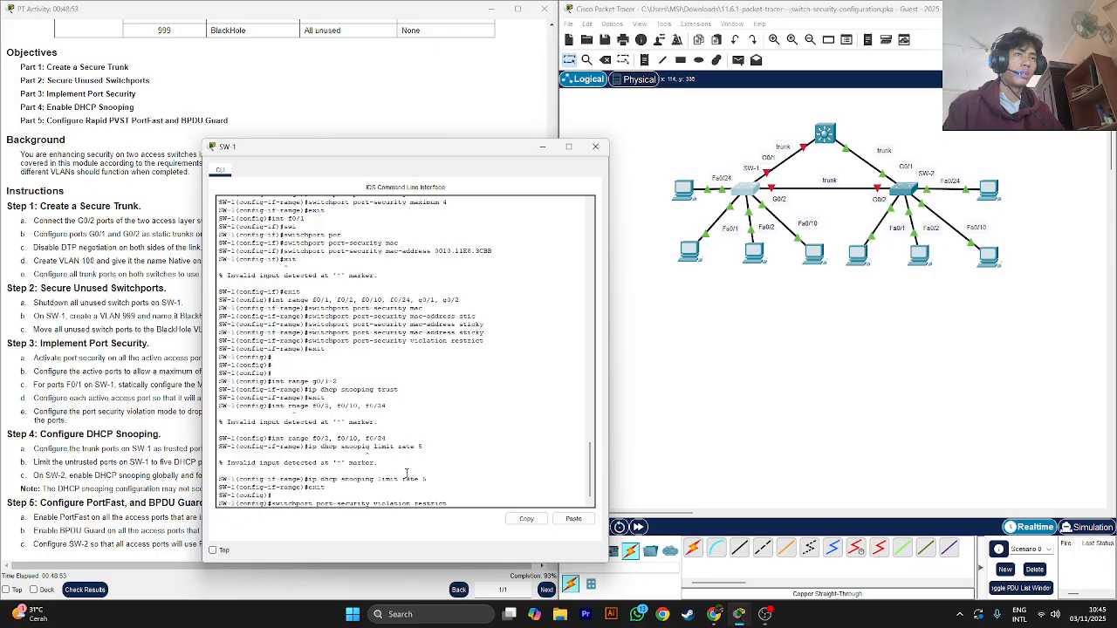
pyautogui.press('Down')
pyautogui.press('Down')
pyautogui.press('Down')
pyautogui.press('Down')
pyautogui.press('Down')
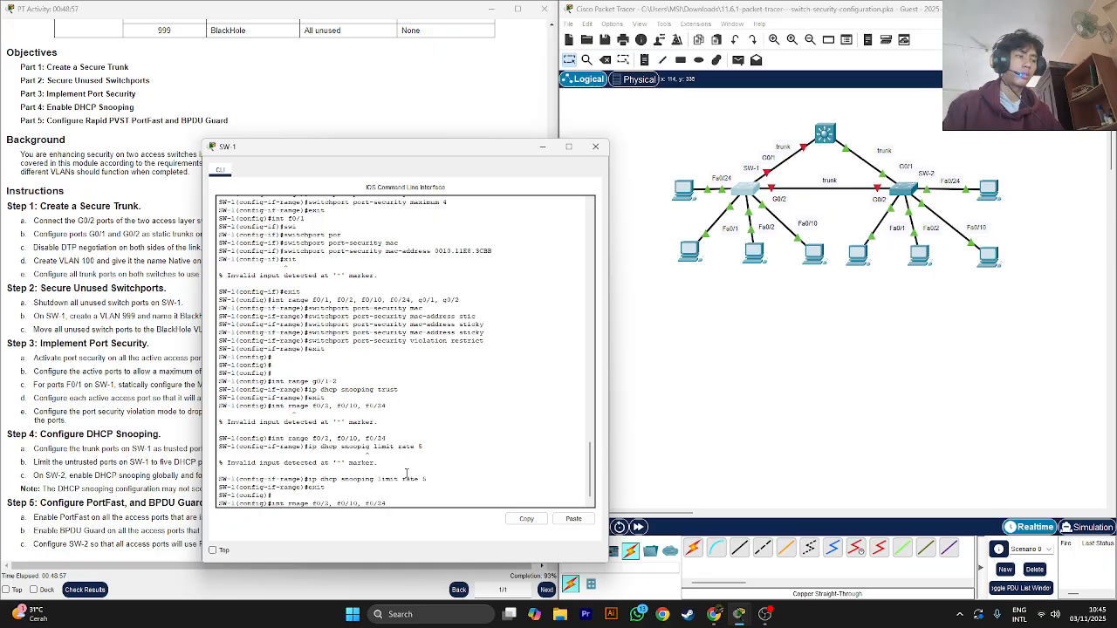
pyautogui.press('Left')
pyautogui.press('Left')
pyautogui.press('Left')
pyautogui.press('Left')
pyautogui.press('Left')
pyautogui.press('Left')
pyautogui.press('Left')
pyautogui.press('Left')
pyautogui.press('Left')
pyautogui.press('Left')
pyautogui.press('Left')
pyautogui.press('Left')
pyautogui.press('Left')
pyautogui.press('Left')
pyautogui.press('Left')
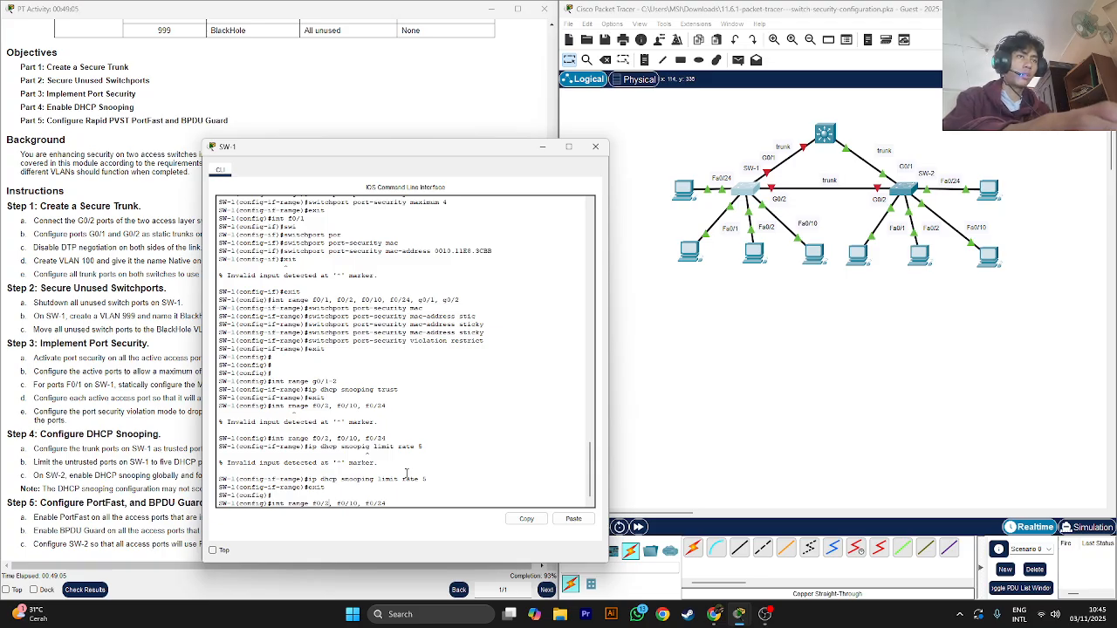
pyautogui.press('BackSpace')
pyautogui.write('1-2')
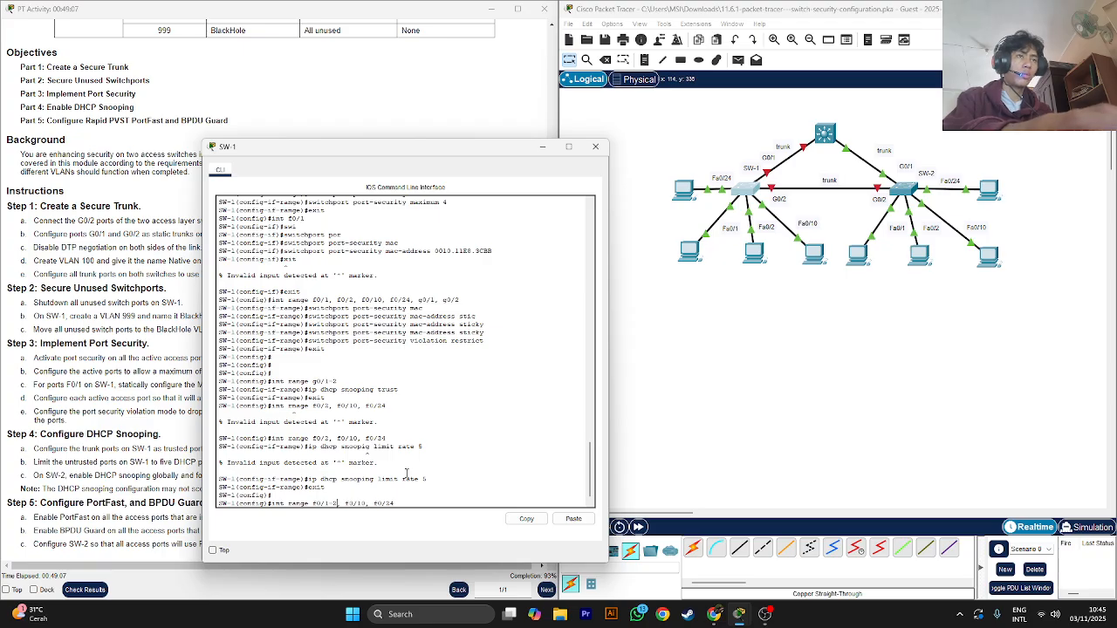
pyautogui.press('Return')
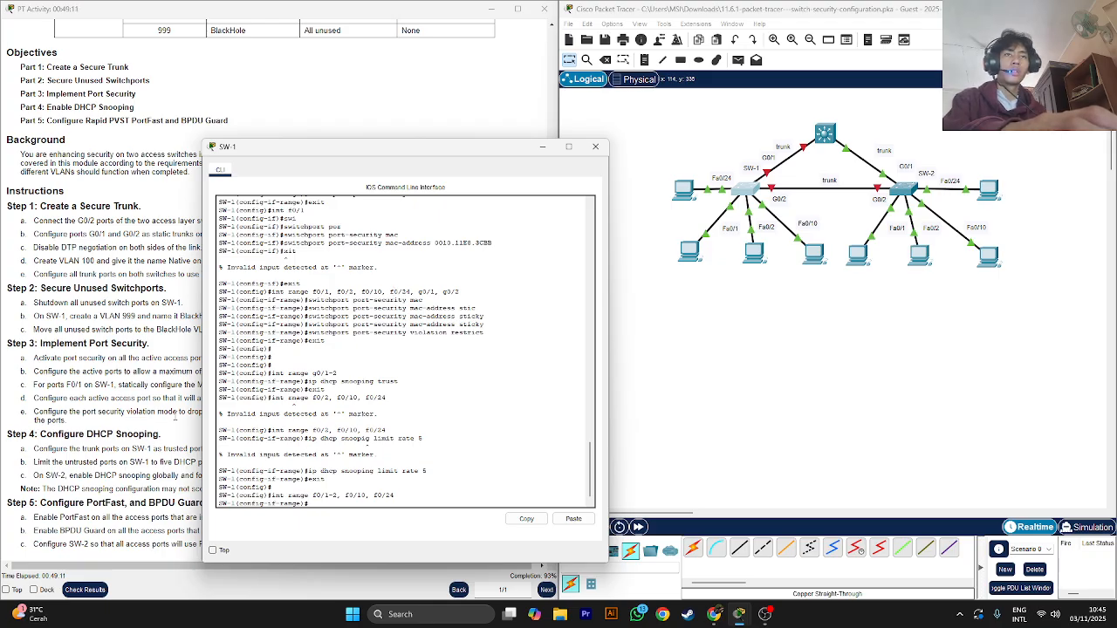
# - Enable PortFast on SW-1's selected access port range with spanning-tree portfast
pyautogui.moveTo(320, 147); pyautogui.dragTo(345, 149)
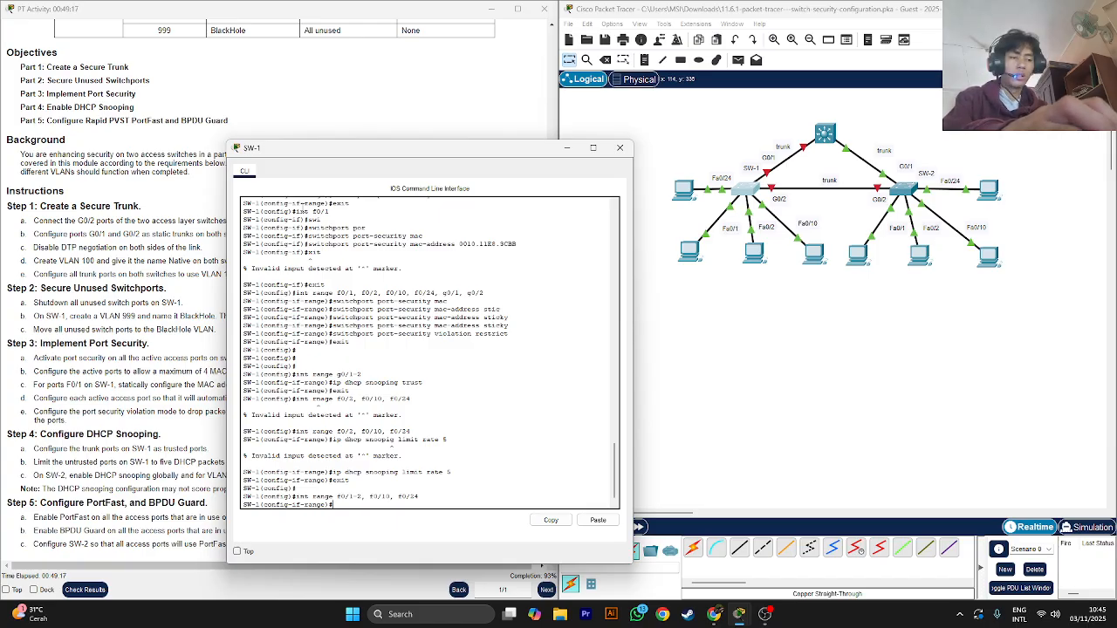
pyautogui.write('anning')
pyautogui.press('Tab')
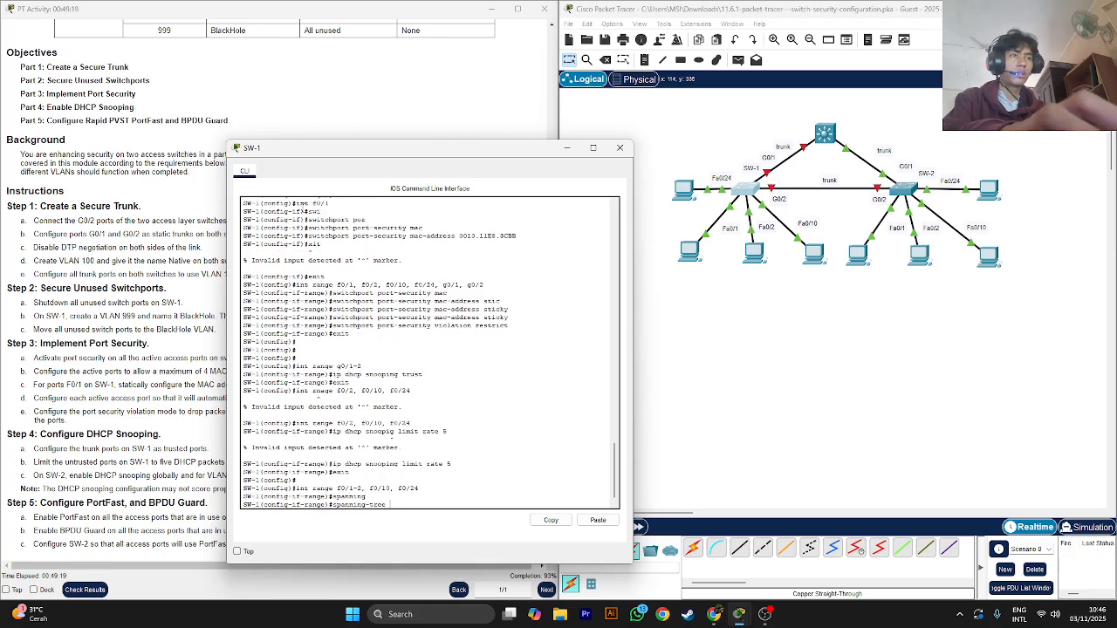
pyautogui.write('p')
pyautogui.press('Tab')
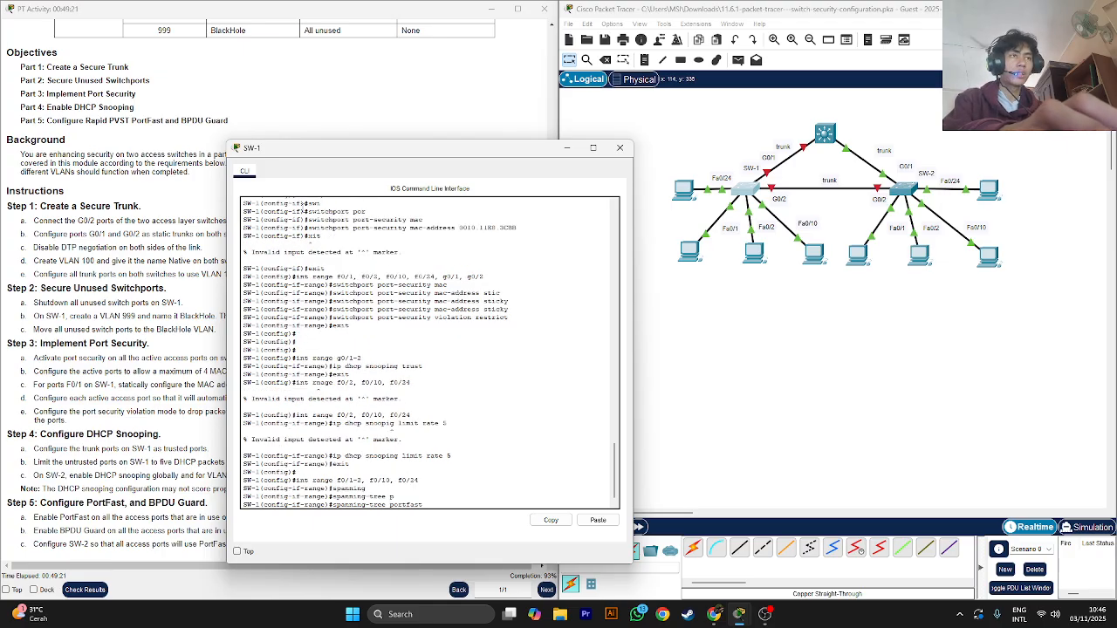
pyautogui.press('Return')
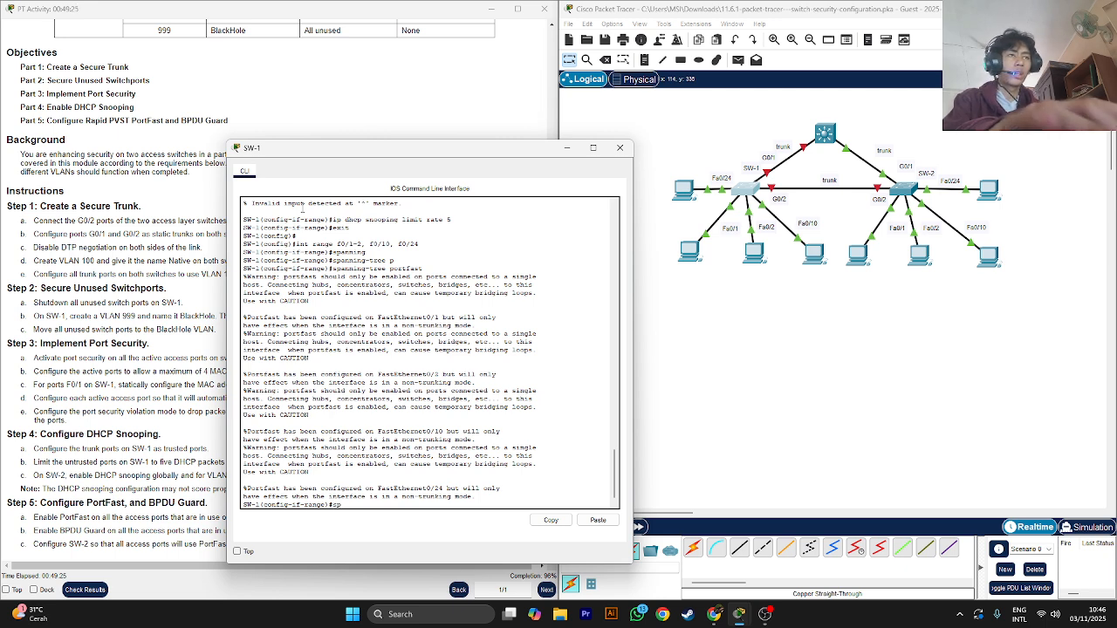
# - Enable BPDU Guard on the same SW-1 access ports with spanning-tree bpduguard enable
pyautogui.write('sp')
pyautogui.press('Tab')
pyautogui.write('a')
pyautogui.press('Tab')
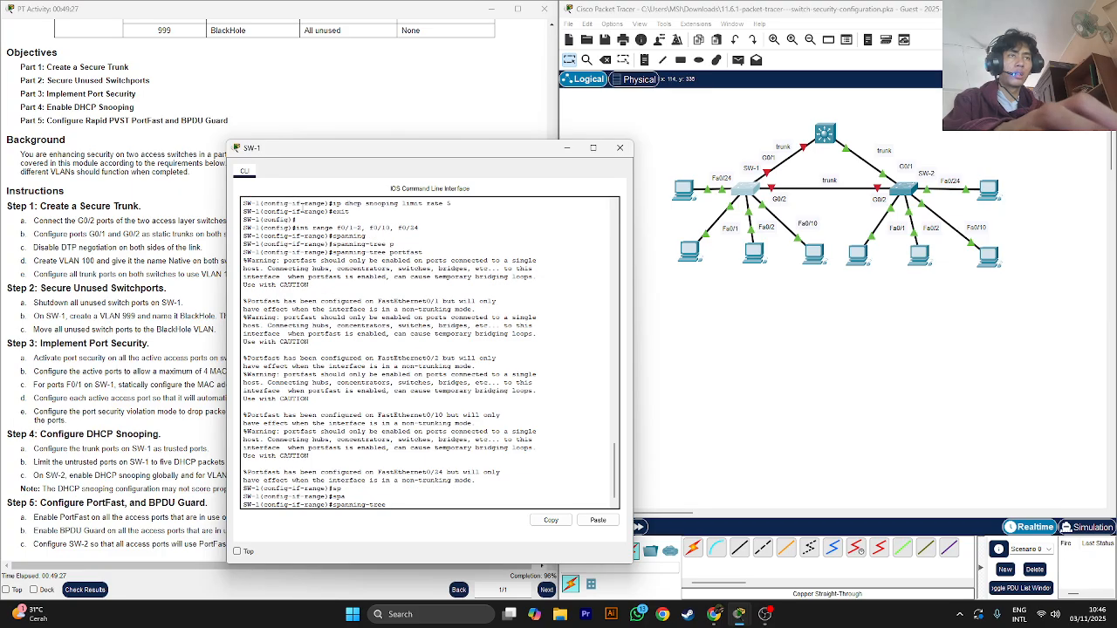
pyautogui.write('bpd')
pyautogui.press('Tab')
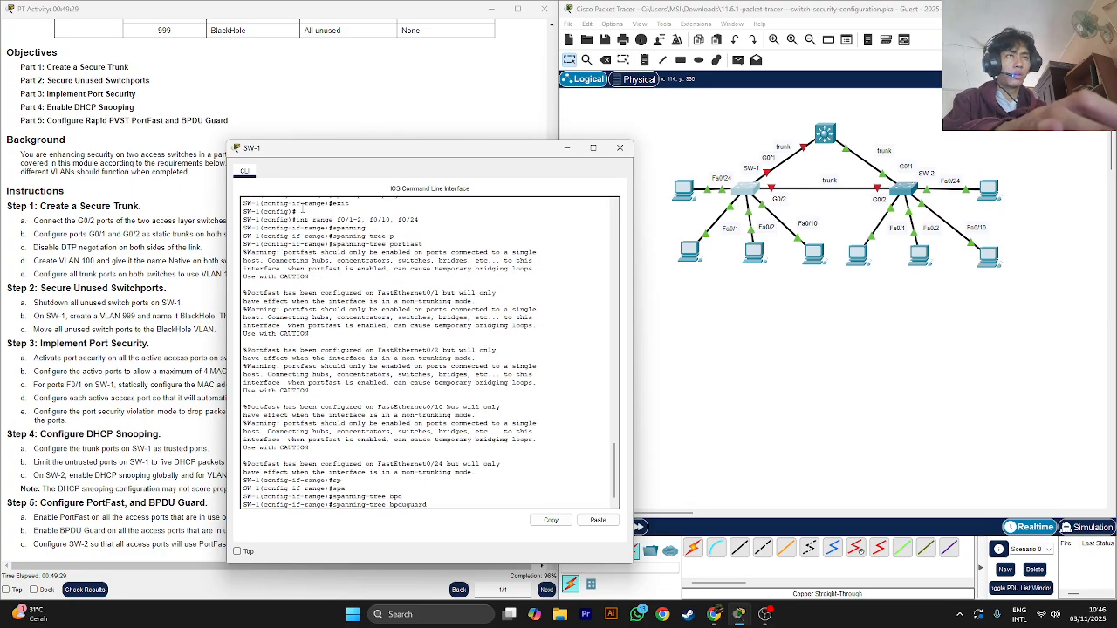
pyautogui.write('enable')
pyautogui.press('Return')
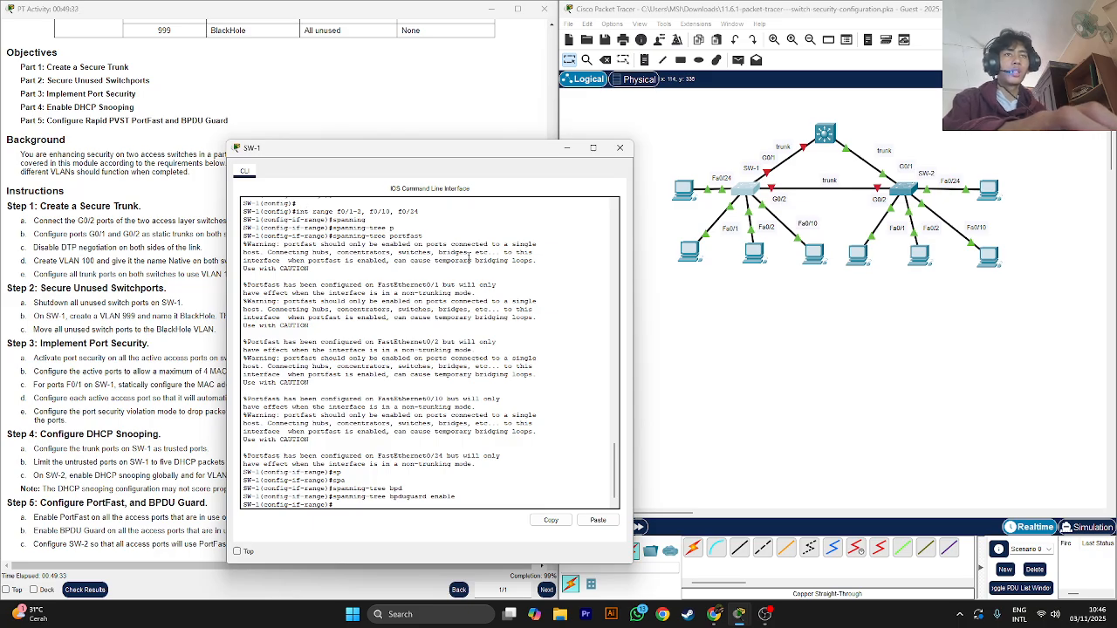
# - Open SW-2's command line and make PortFast the default on all access ports with spanning-tree portfast default
pyautogui.click(796, 378)
pyautogui.click(903, 187)
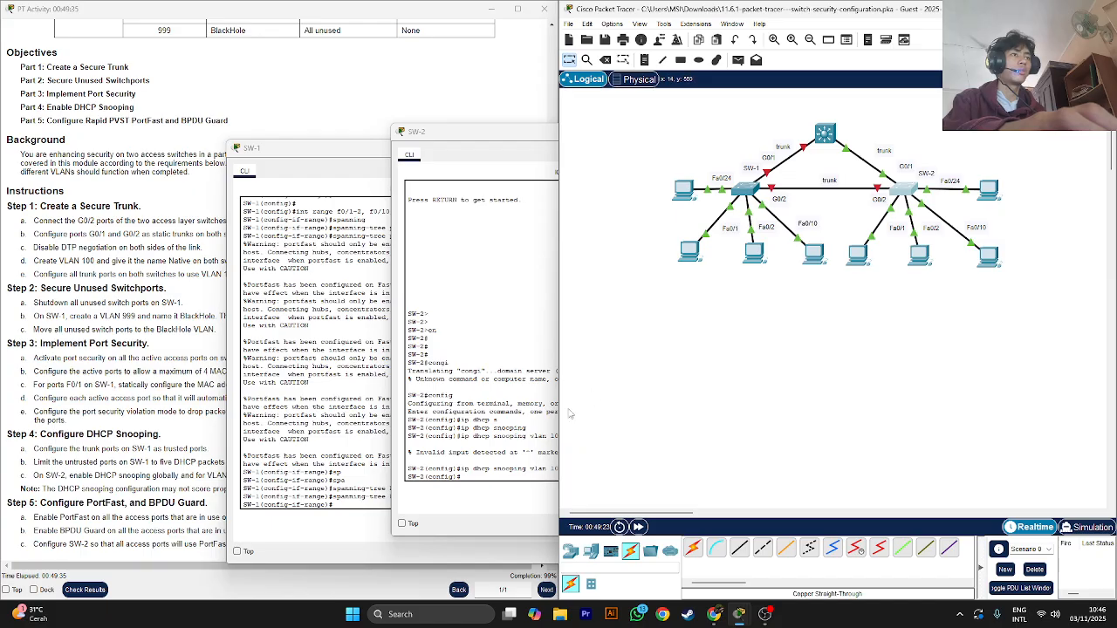
pyautogui.click(487, 474)
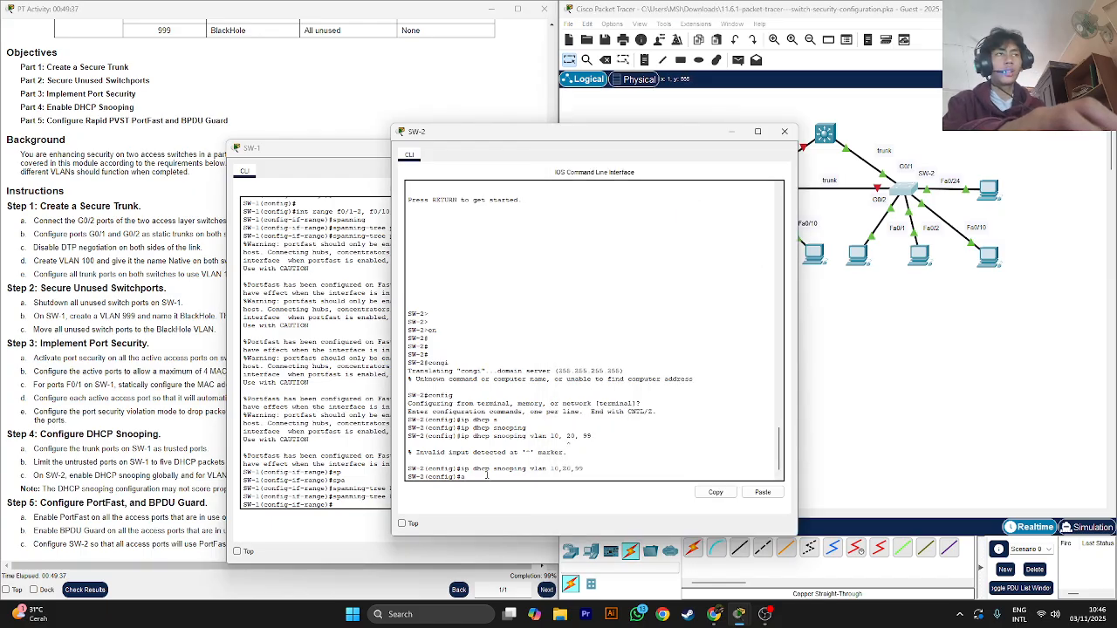
pyautogui.press('BackSpace')
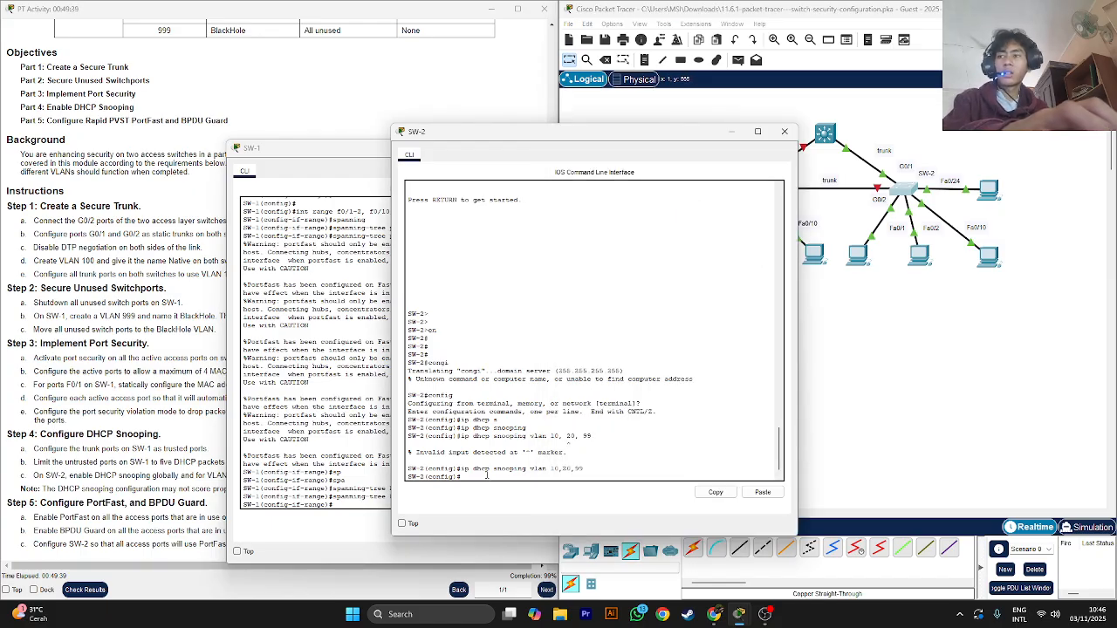
pyautogui.write('spa')
pyautogui.press('Tab')
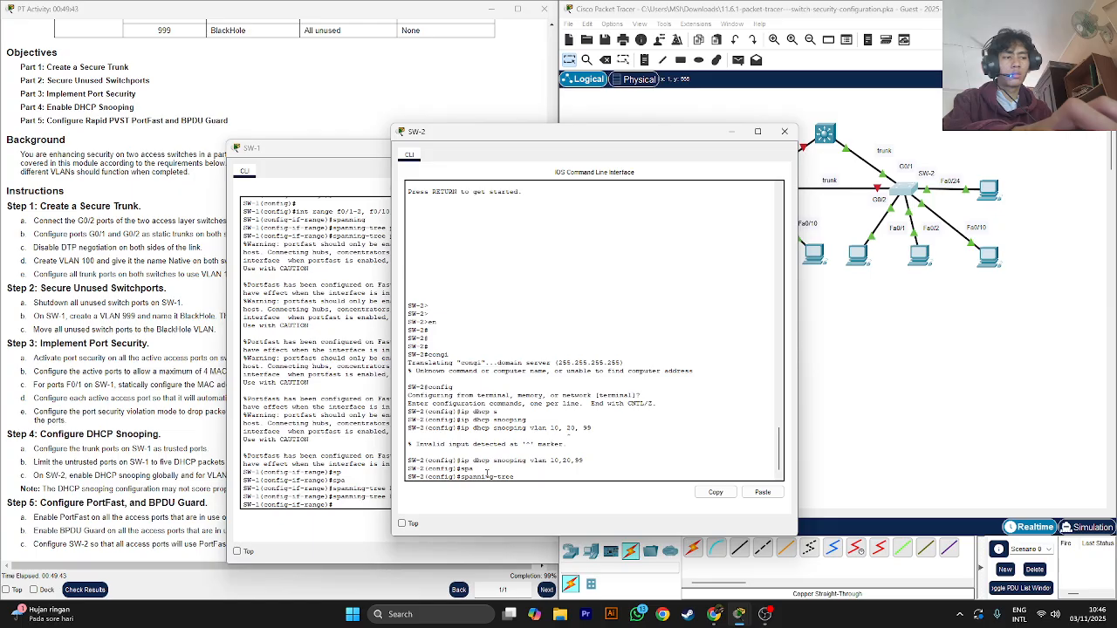
pyautogui.write('por')
pyautogui.press('Tab')
pyautogui.write('def')
pyautogui.press('Tab')
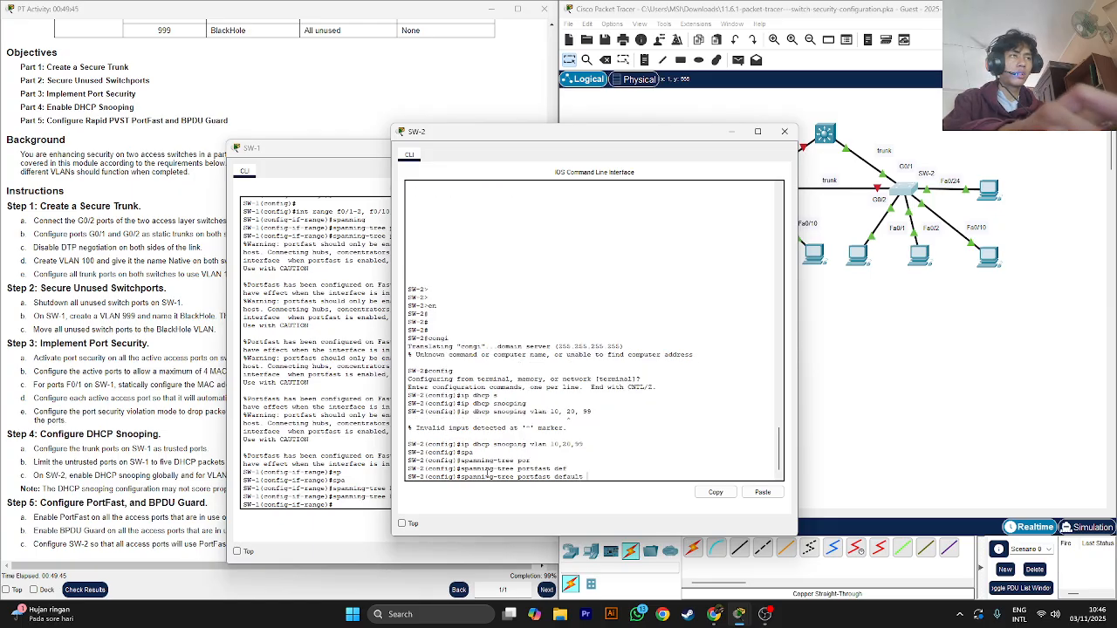
pyautogui.press('Return')
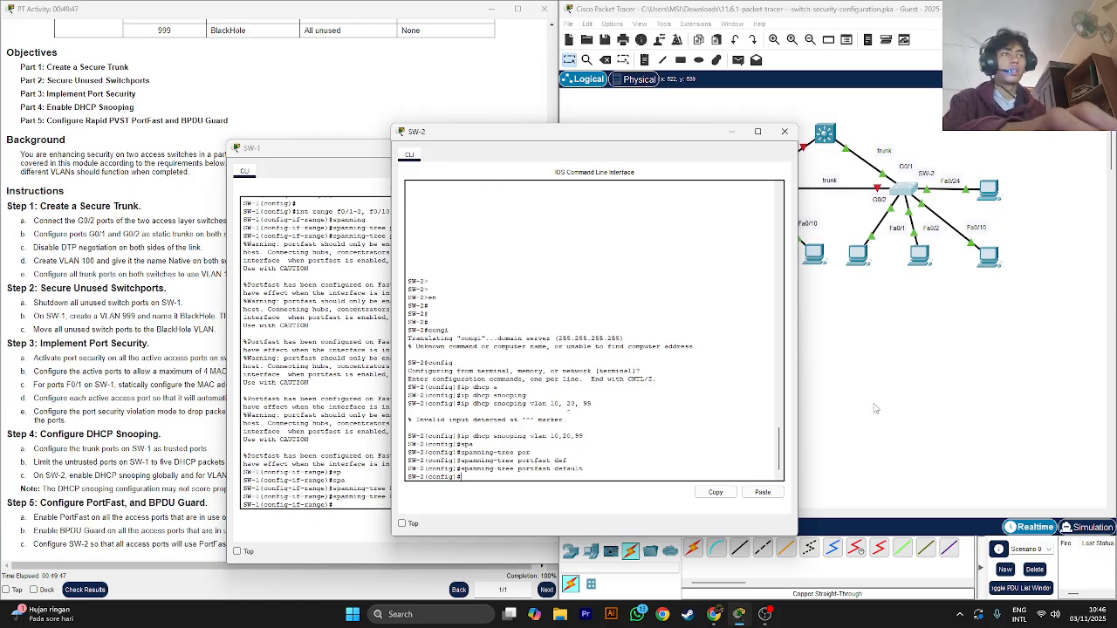
# - Minimize the SW-1 window and check the activity results
pyautogui.click(943, 407)
pyautogui.click(302, 155)
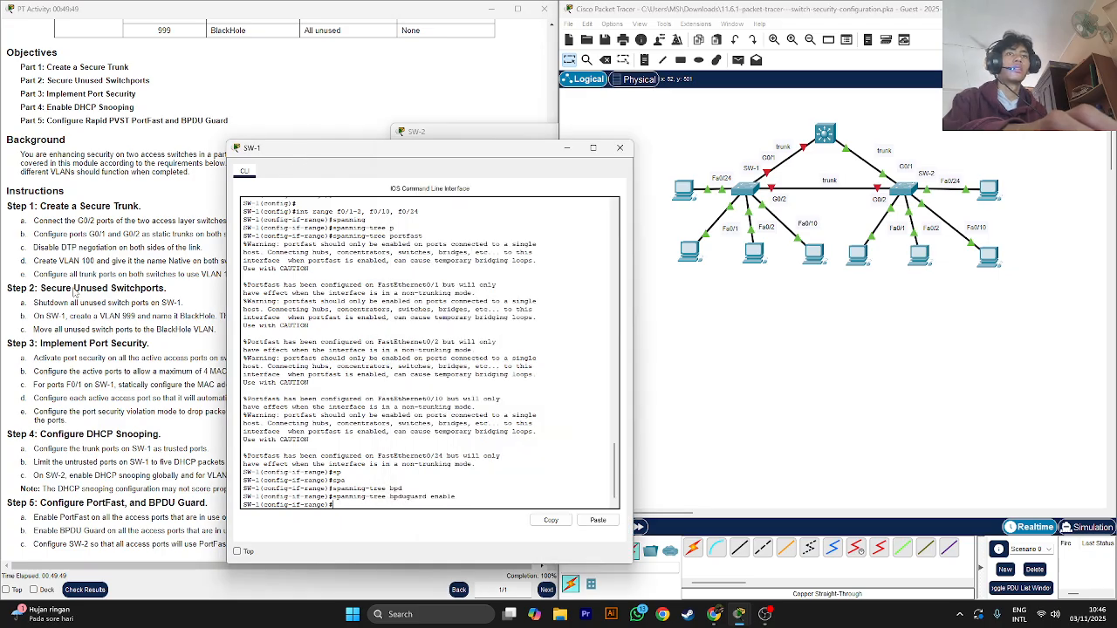
pyautogui.doubleClick(73, 289)
pyautogui.click(622, 205)
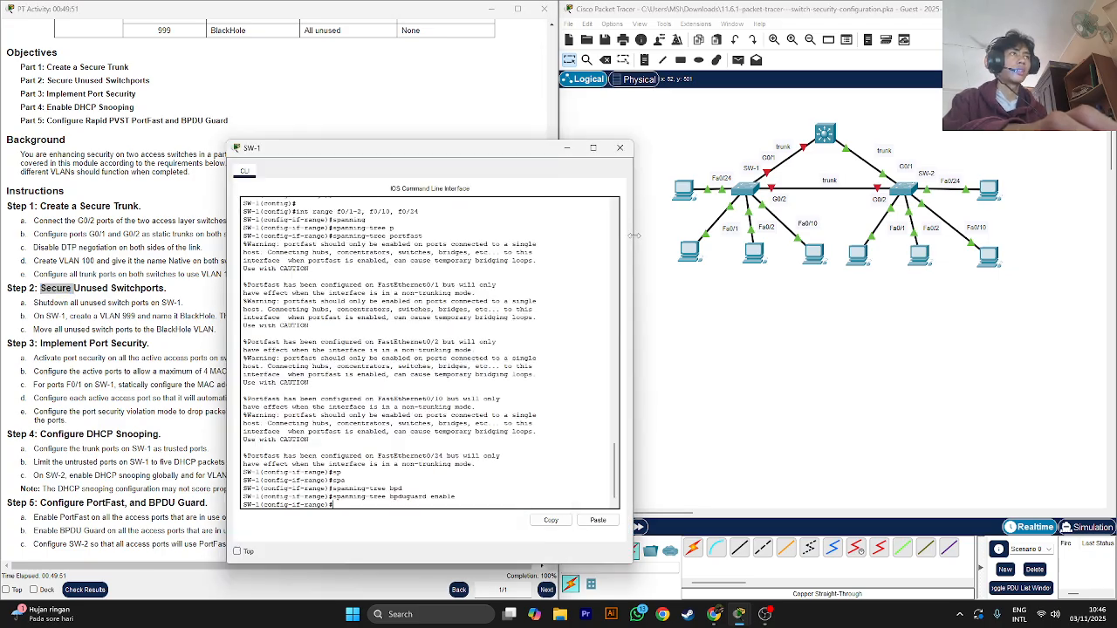
pyautogui.click(567, 148)
pyautogui.click(85, 590)
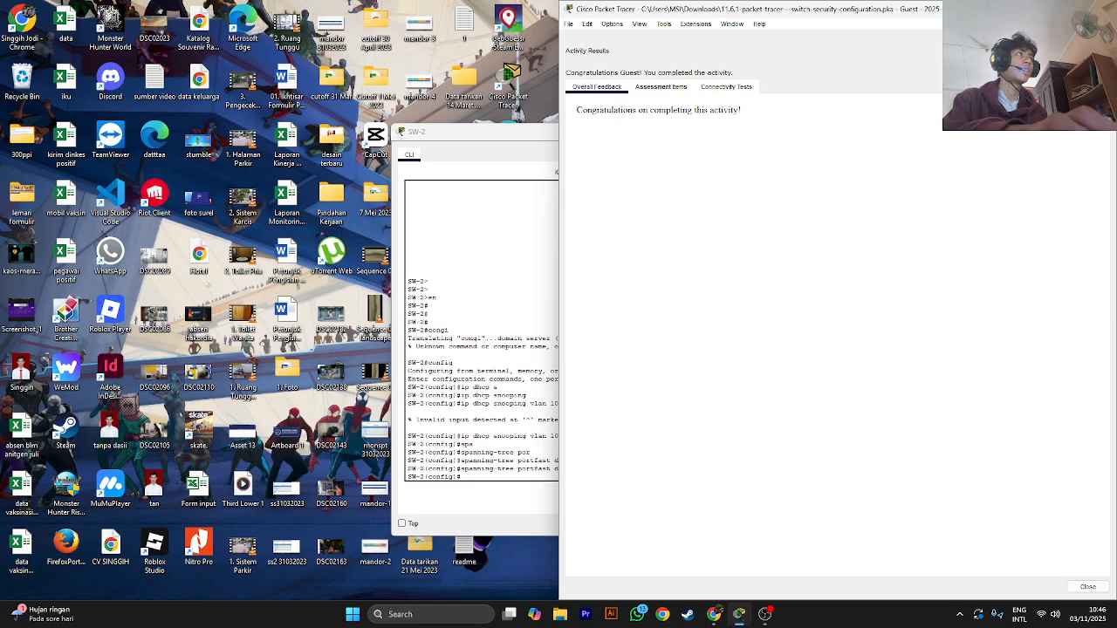
# - Maximize the results window and review the status of the assessment items for SW-1 and SW-2
pyautogui.click(1076, 9)
pyautogui.click(111, 79)
pyautogui.scroll(-3, 151, 193)
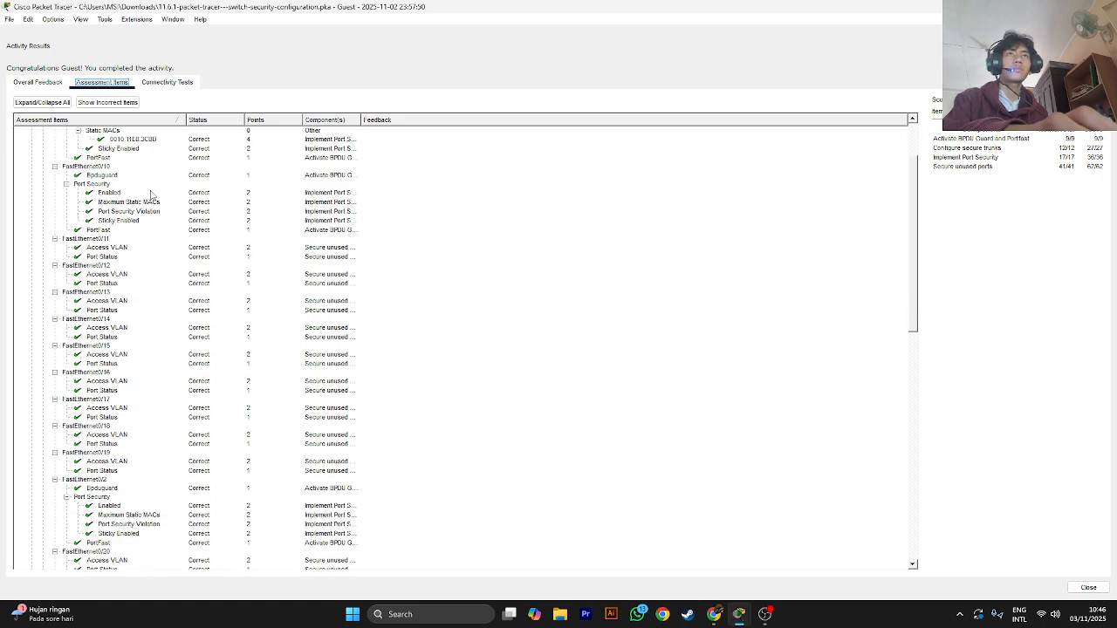
pyautogui.scroll(-15, 151, 193)
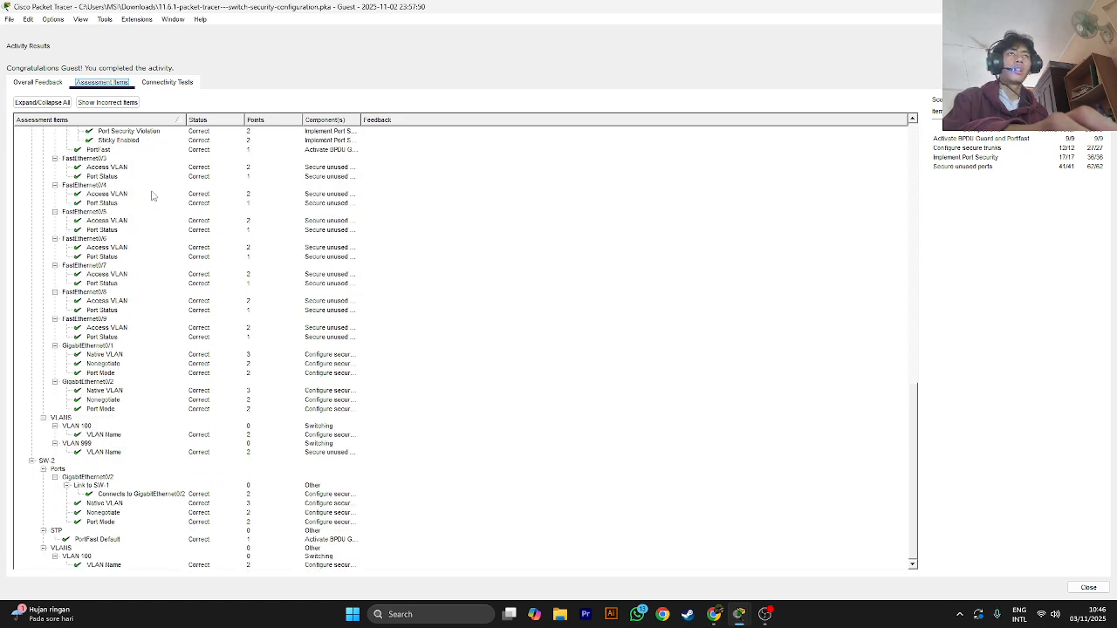
pyautogui.scroll(15, 151, 194)
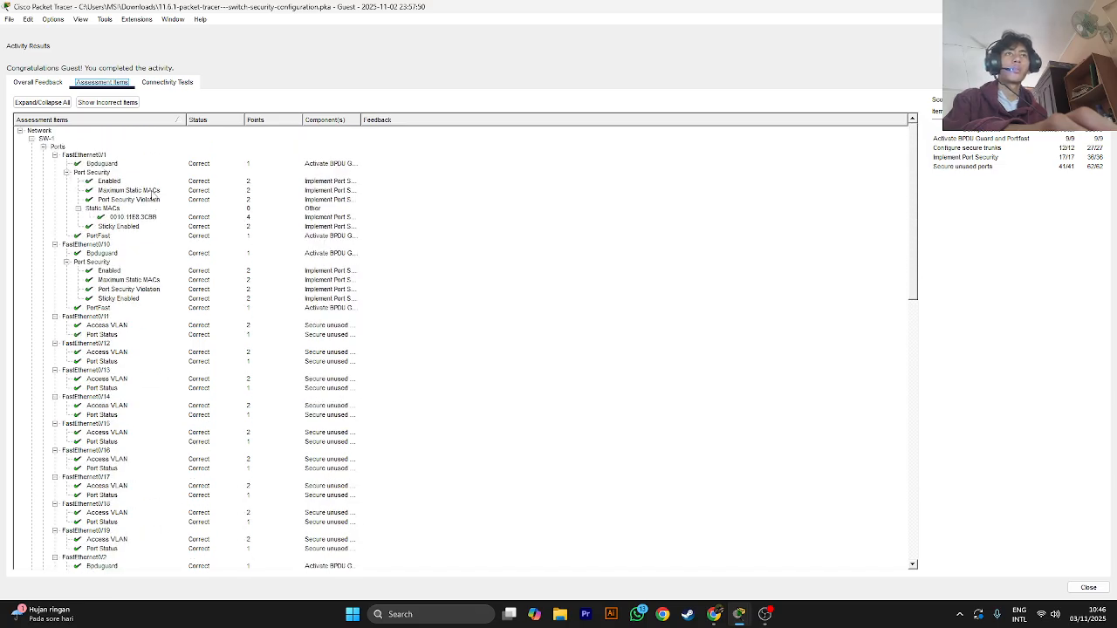
pyautogui.scroll(-9, 157, 193)
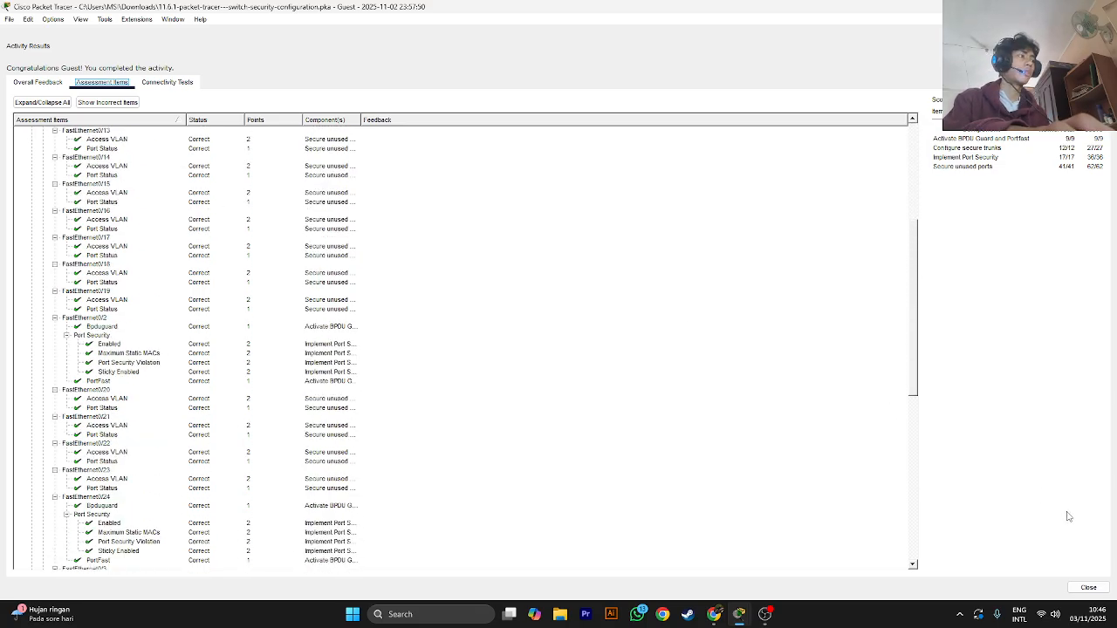
# - Clear the activity results and instructions windows off the network topology and switch to OBS
pyautogui.click(1089, 587)
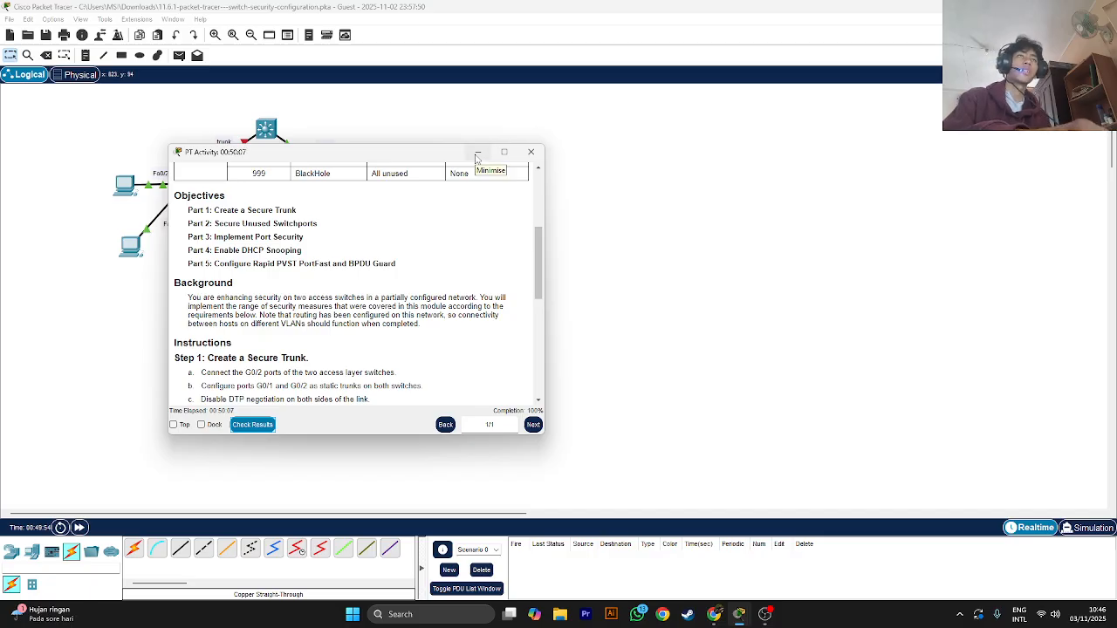
pyautogui.click(477, 155)
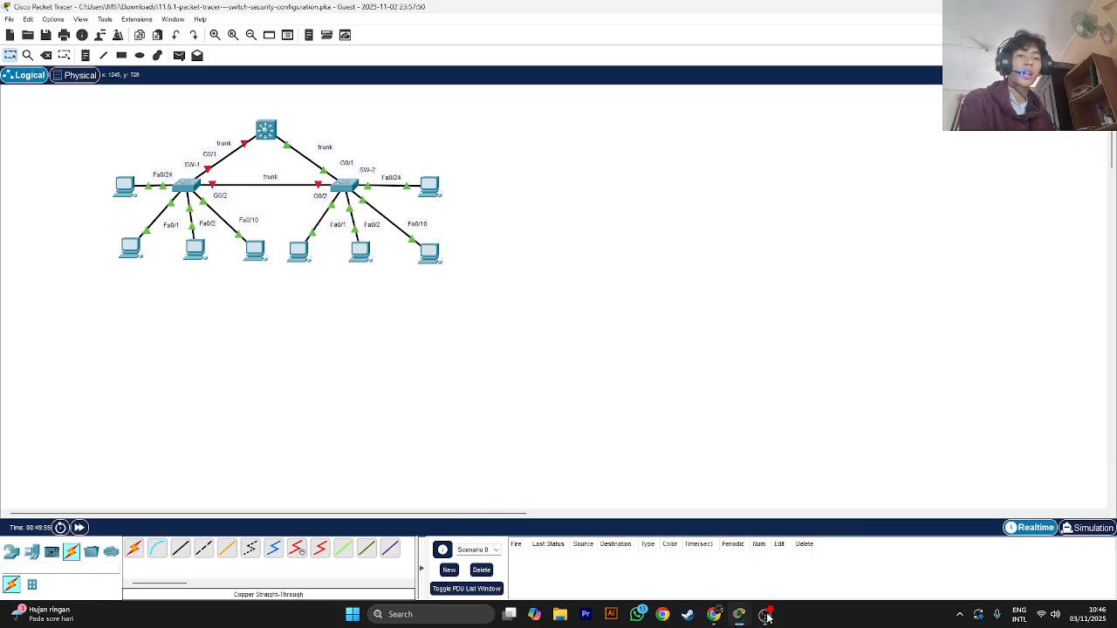
pyautogui.click(765, 613)
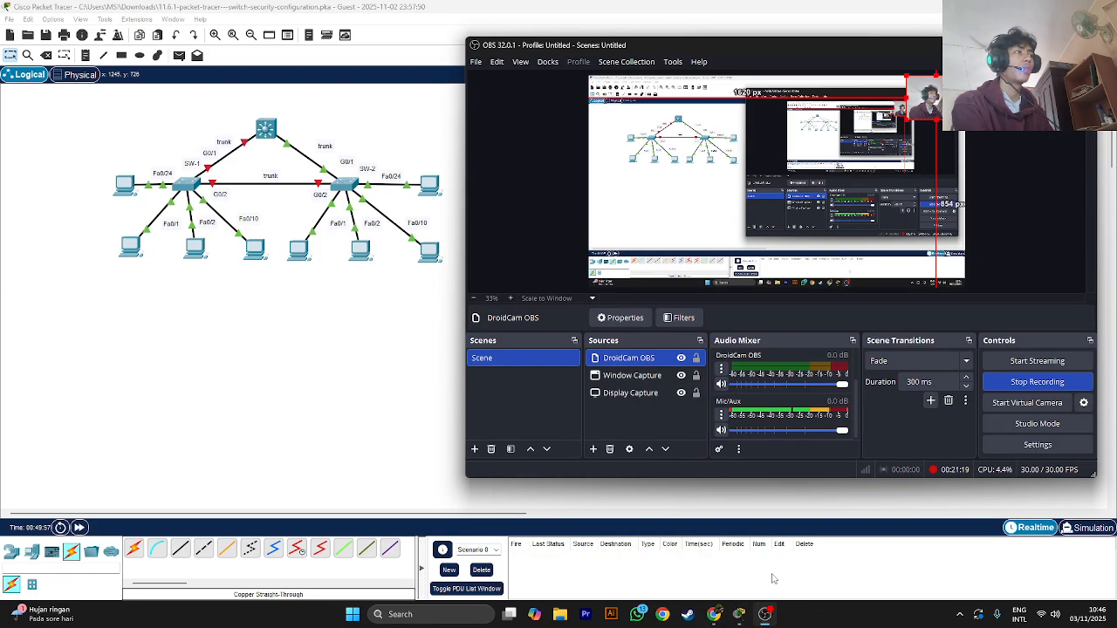